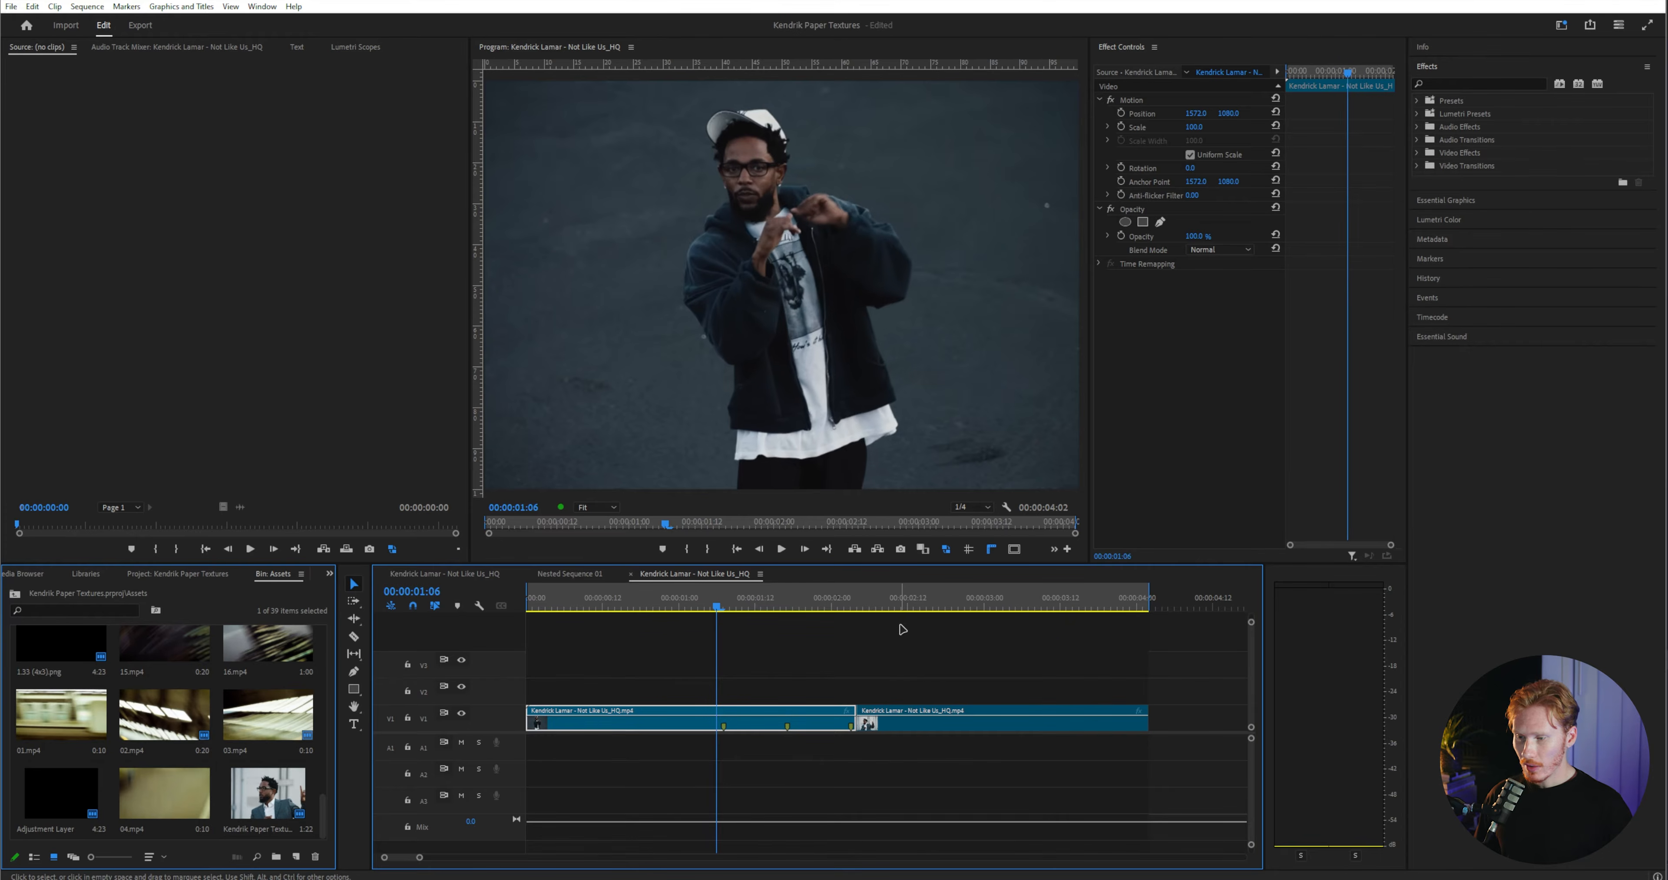
# - Review the first clip backwards frame by frame, and check the cut to the second clip at 00:00:02:04
pyautogui.press('Left')
pyautogui.press('Left')
pyautogui.press('Left')
pyautogui.press('Left')
pyautogui.press('Left')
pyautogui.press('Left')
pyautogui.press('Left')
pyautogui.press('Left')
pyautogui.press('Left')
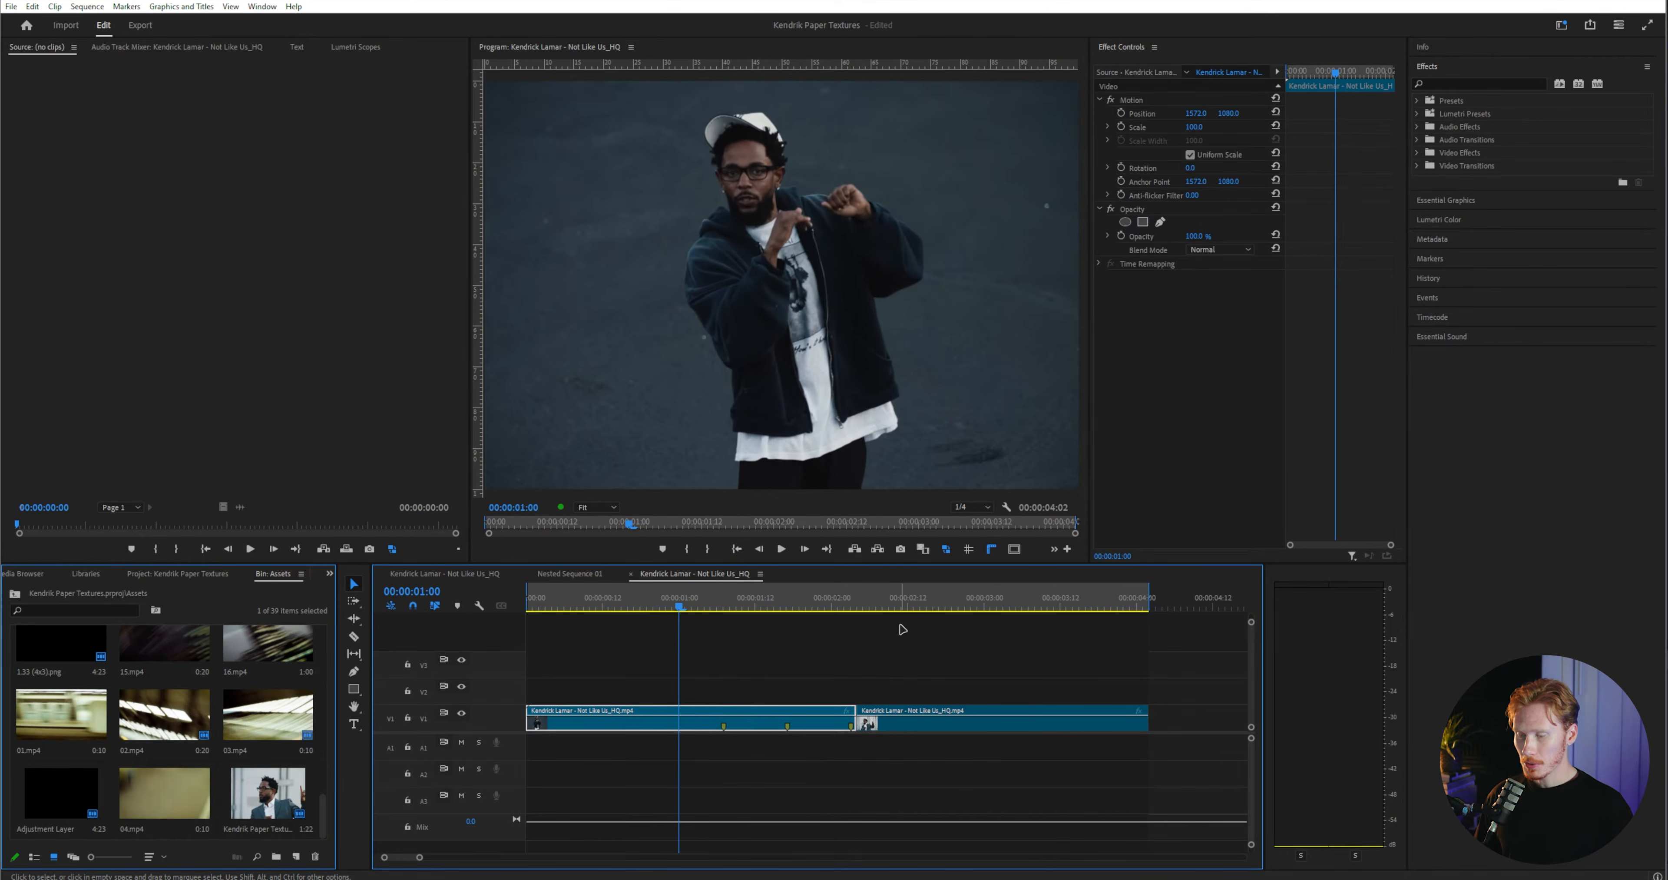
pyautogui.press('Left')
pyautogui.press('Left')
pyautogui.press('Left')
pyautogui.press('Left')
pyautogui.press('Left')
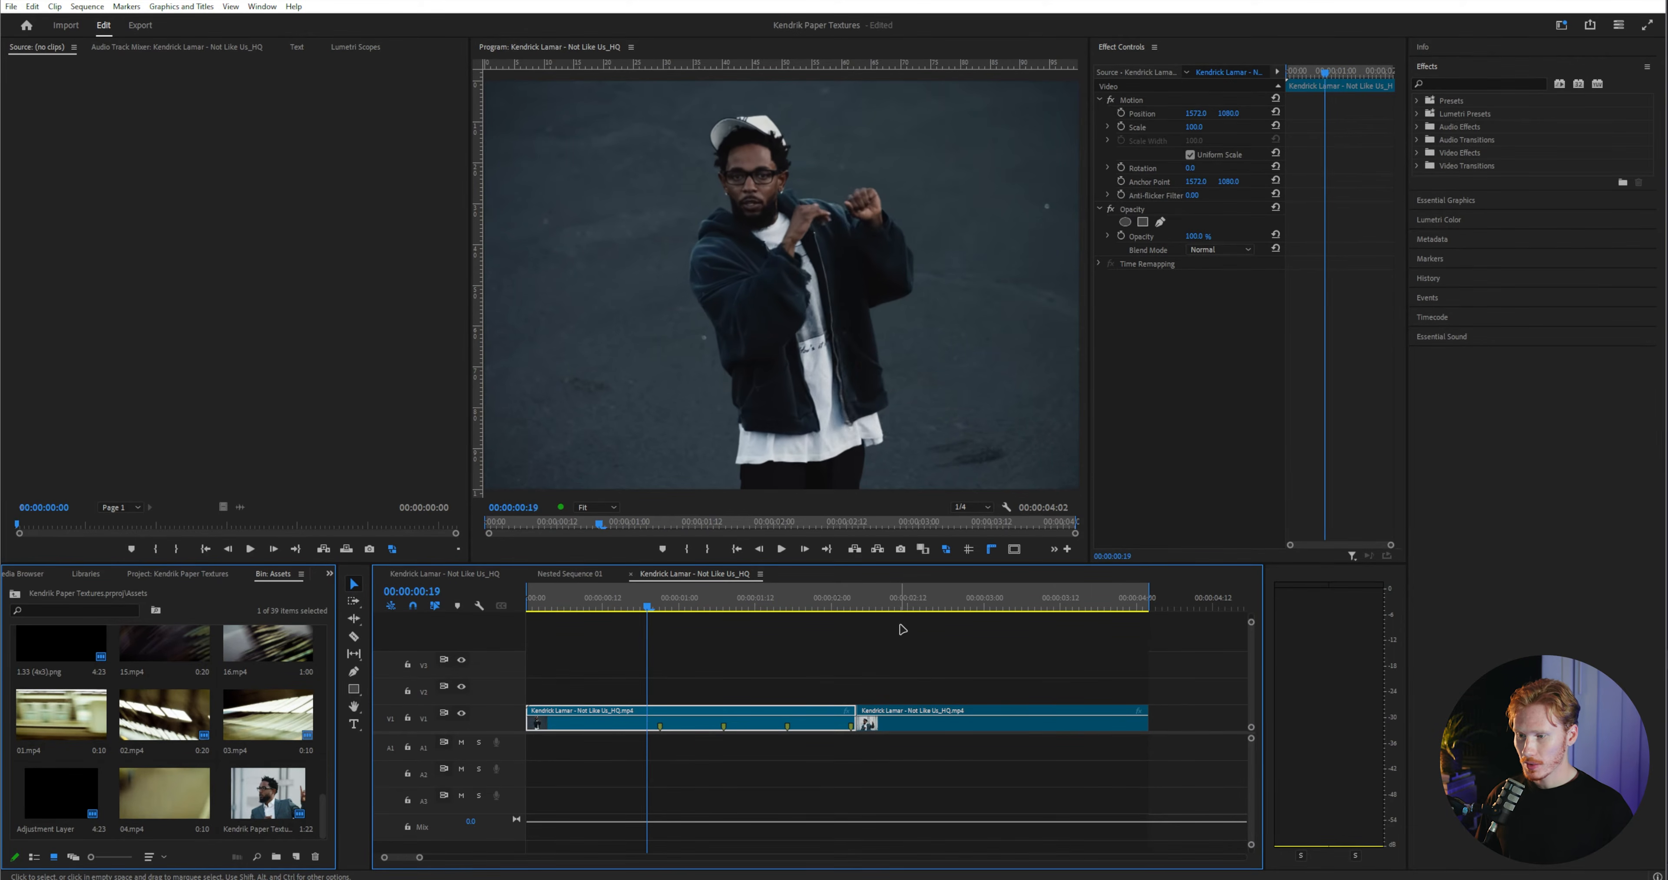
pyautogui.press('Left')
pyautogui.press('Left')
pyautogui.press('Left')
pyautogui.press('Left')
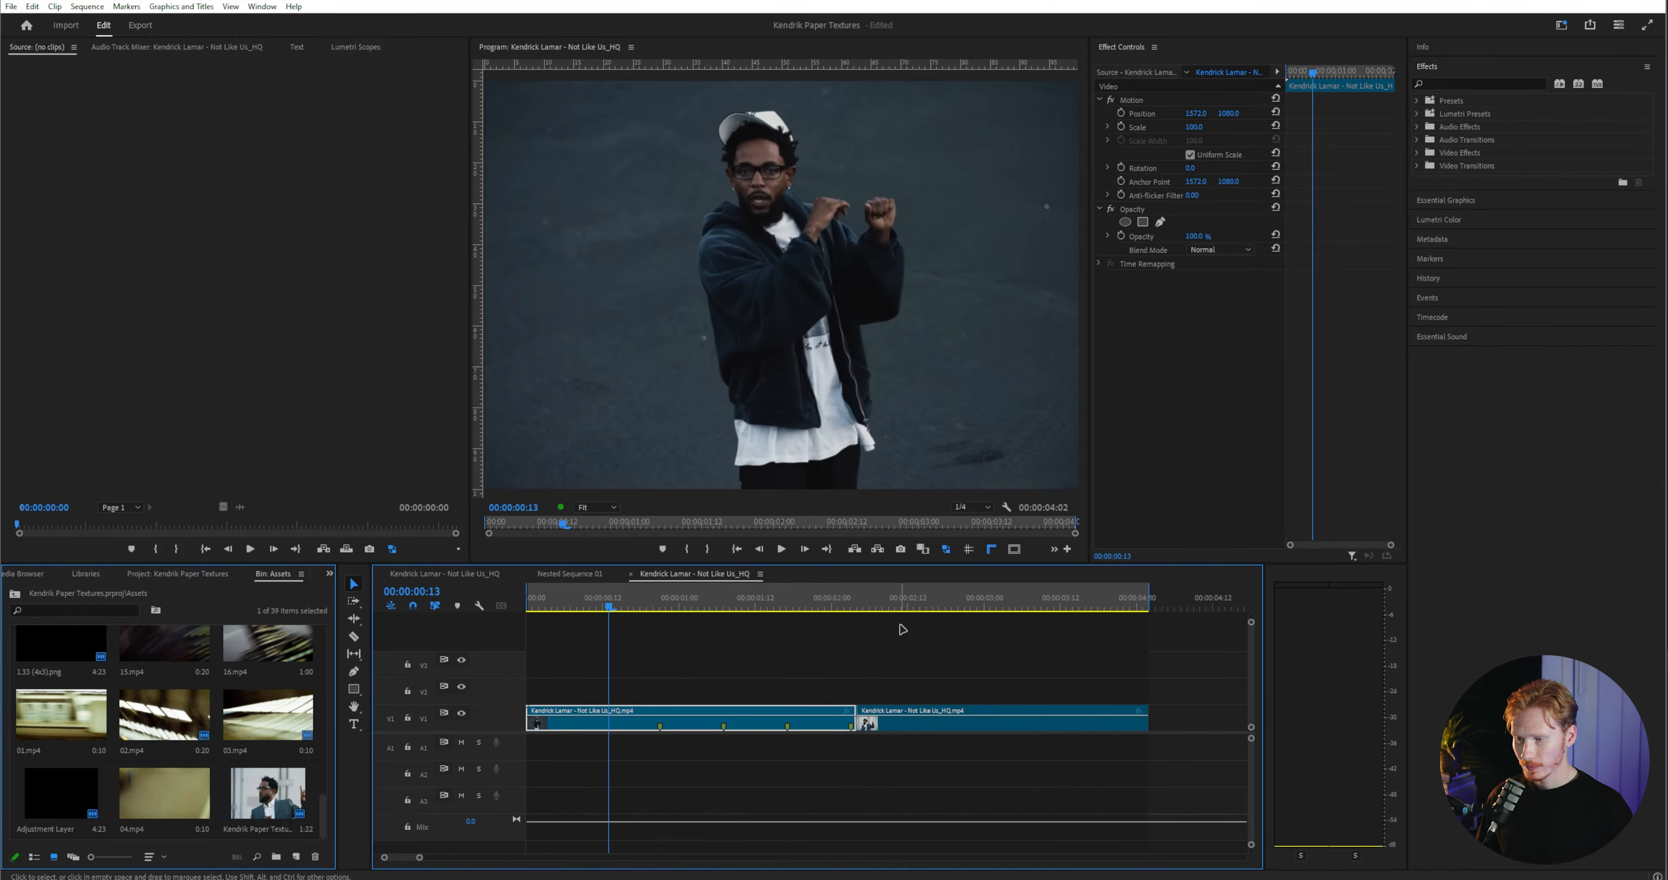
pyautogui.moveTo(875, 604); pyautogui.dragTo(859, 622)
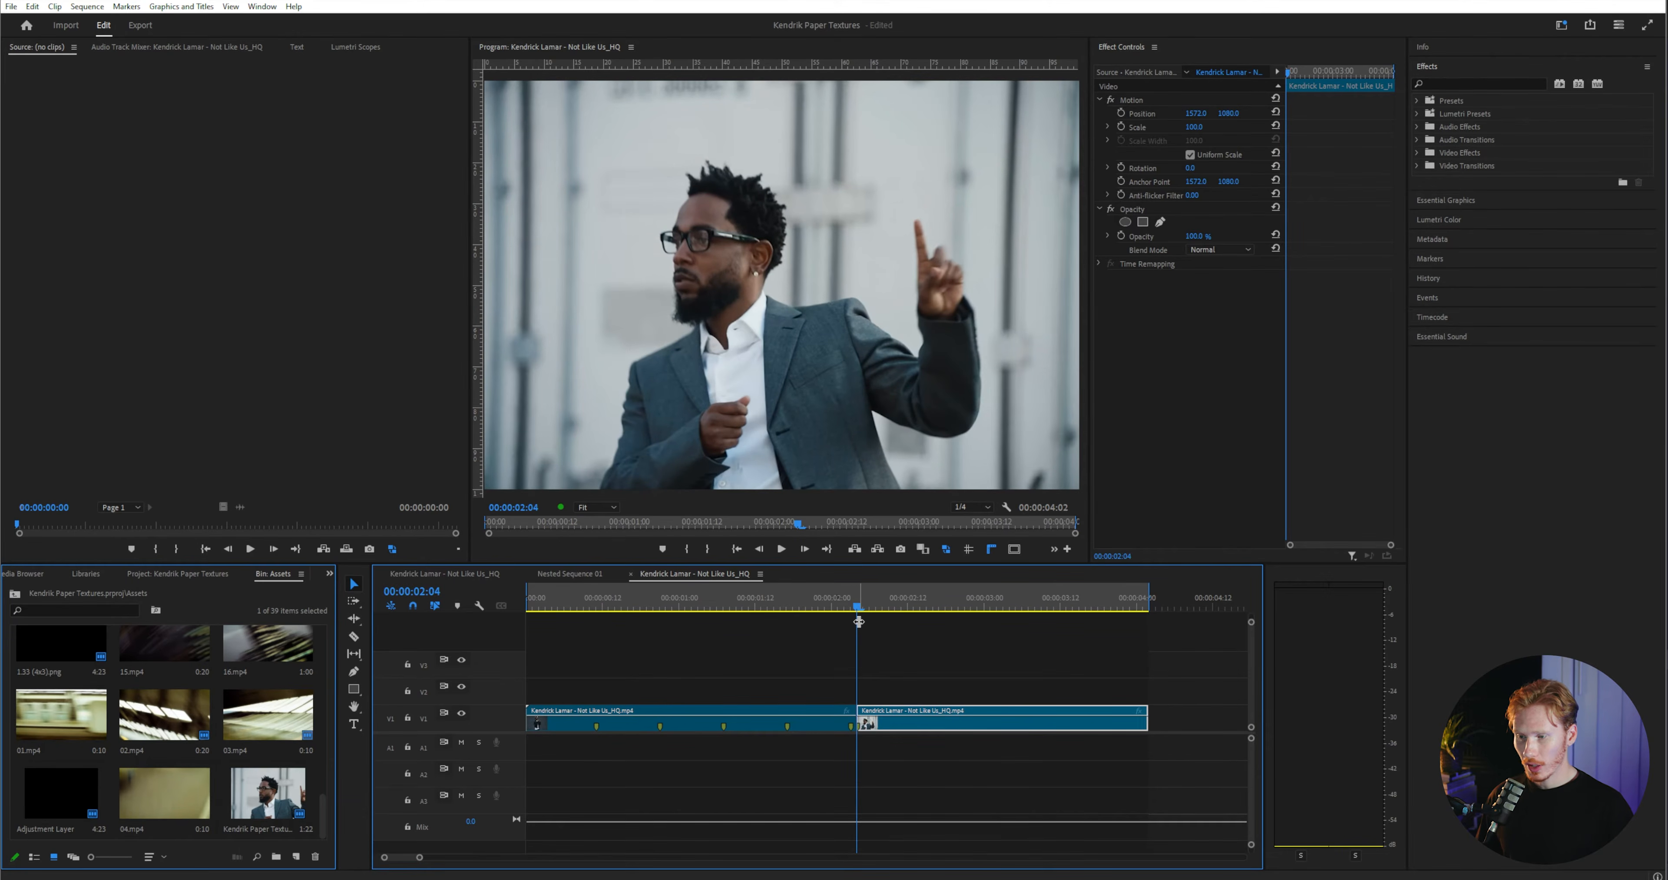
pyautogui.click(859, 622)
# - Export the frame at 00:00:00:11 as a PNG named "Not Like Us Screen Grab 01", with import into the project enabled
pyautogui.moveTo(861, 607); pyautogui.dragTo(602, 673)
pyautogui.click(647, 679)
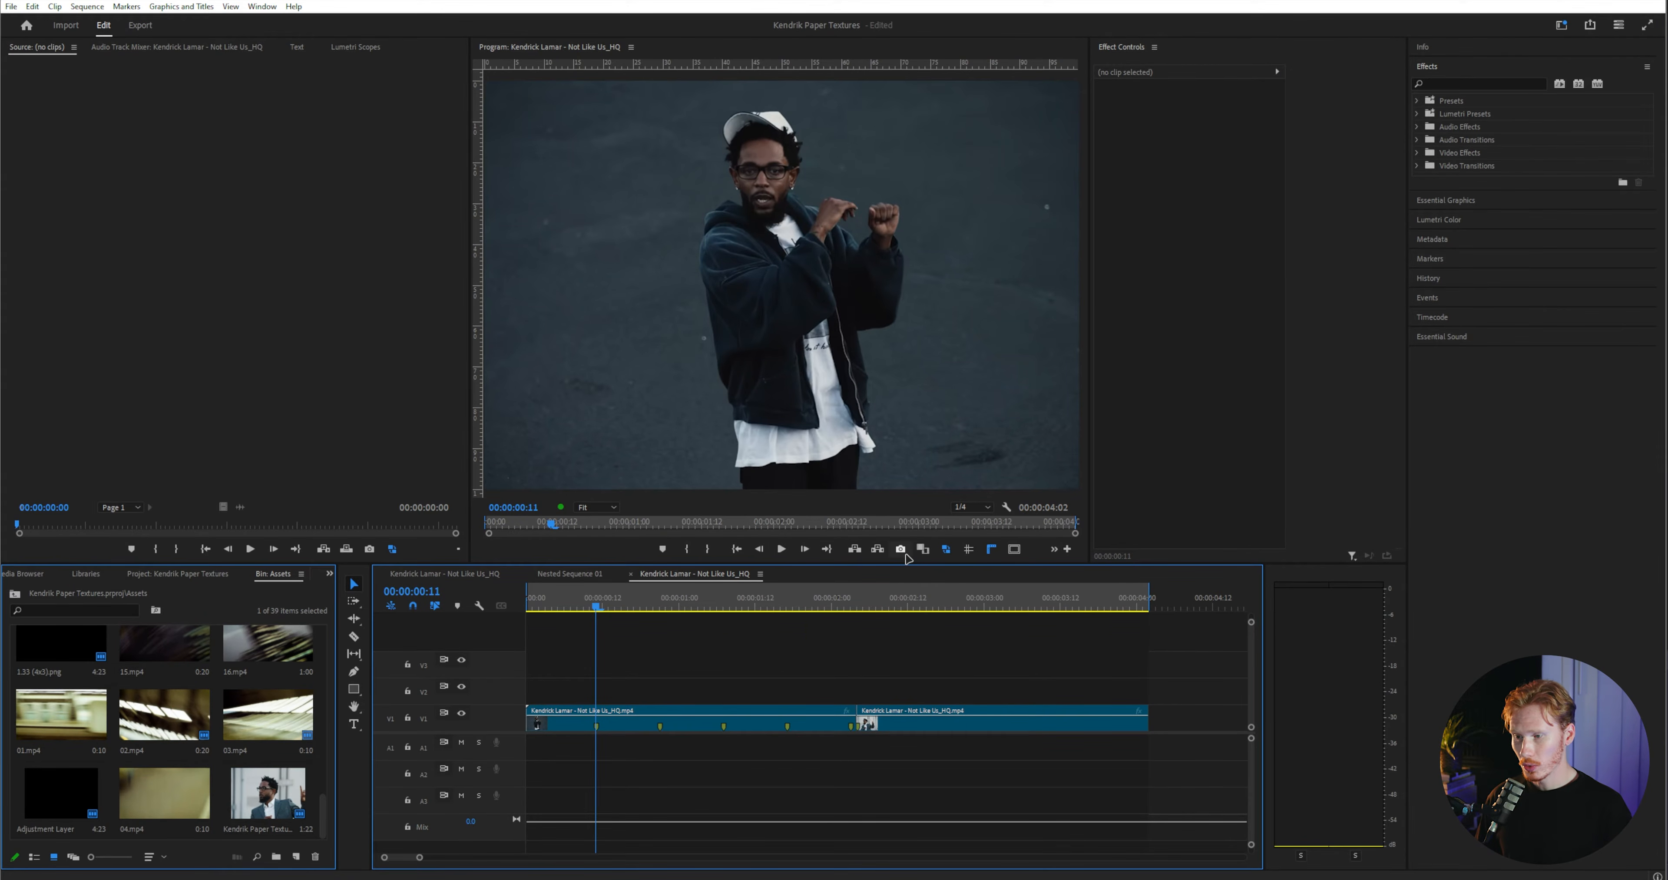
pyautogui.click(901, 549)
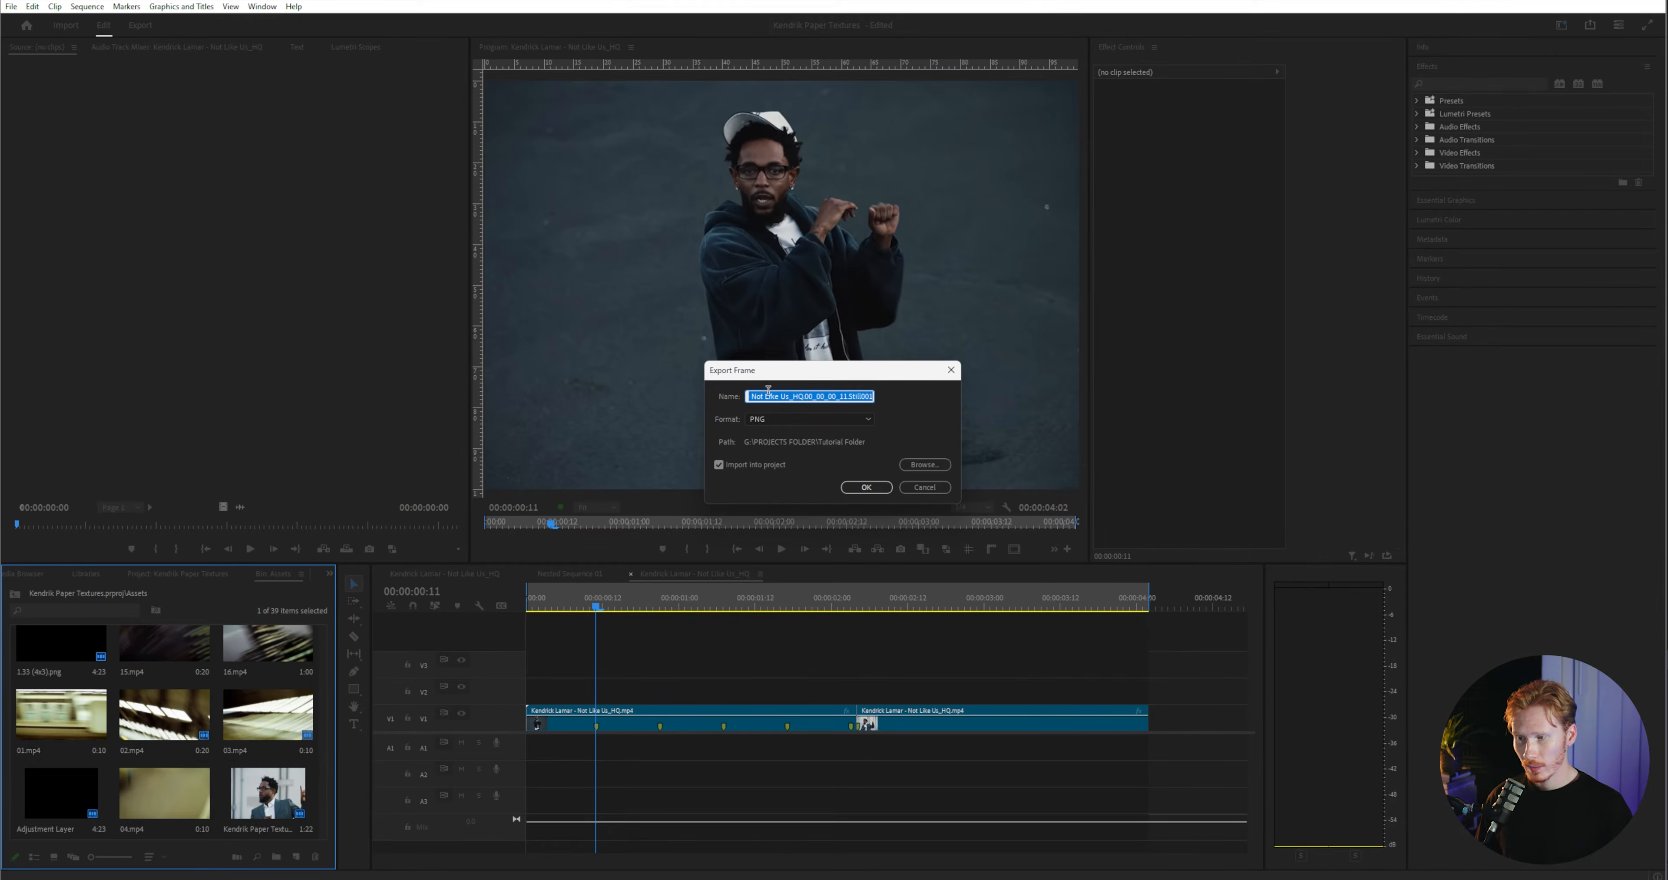
pyautogui.click(806, 420)
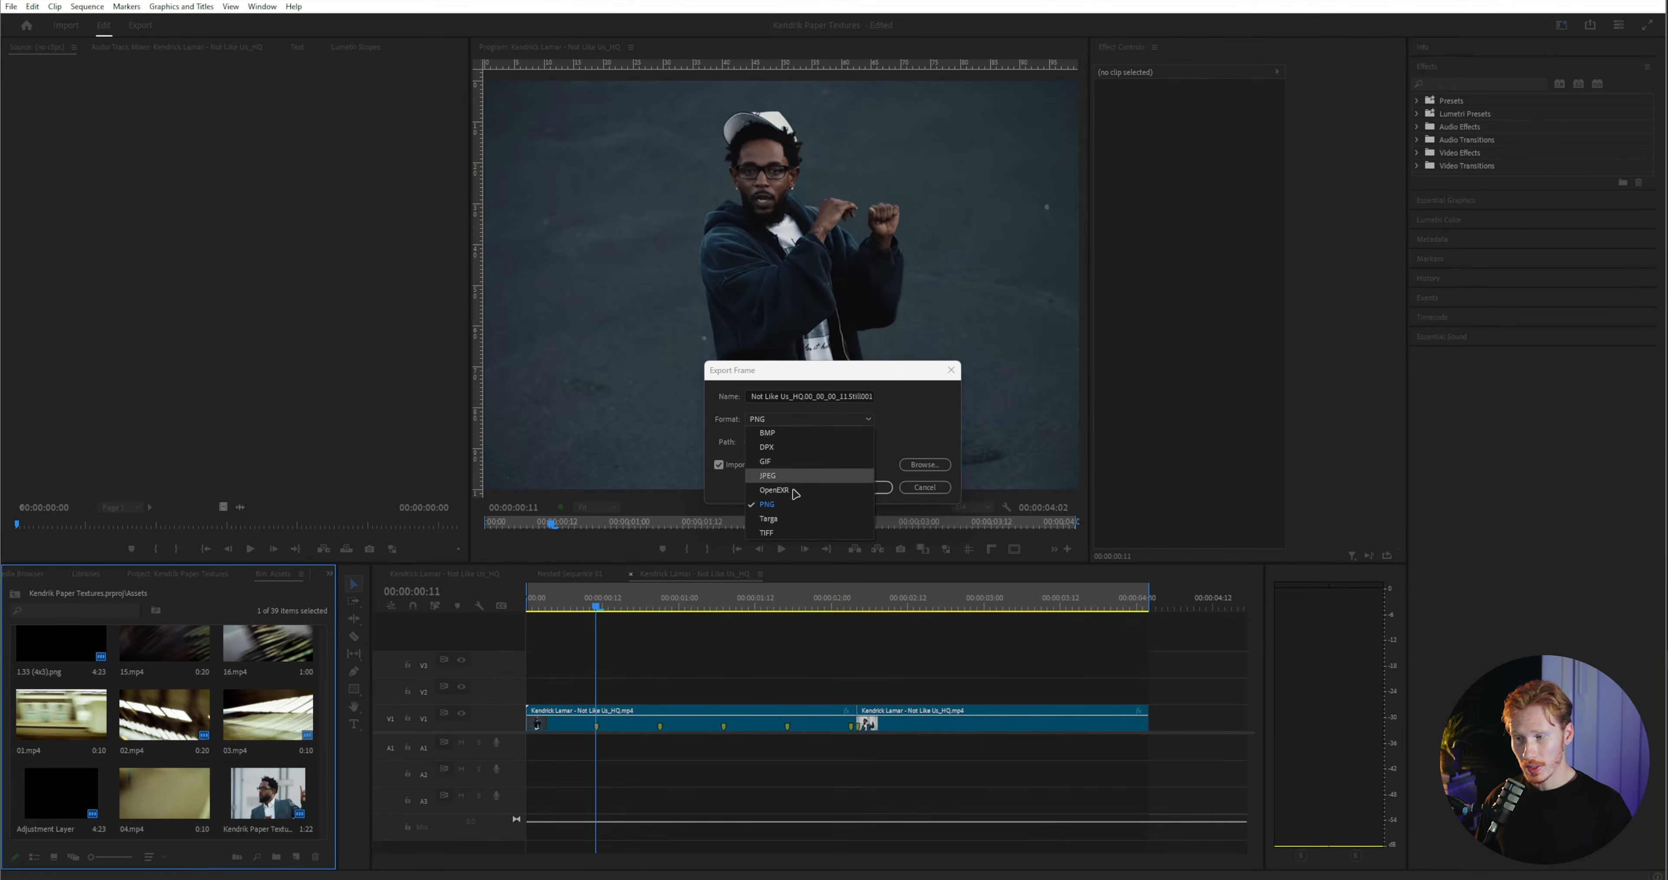
pyautogui.click(873, 461)
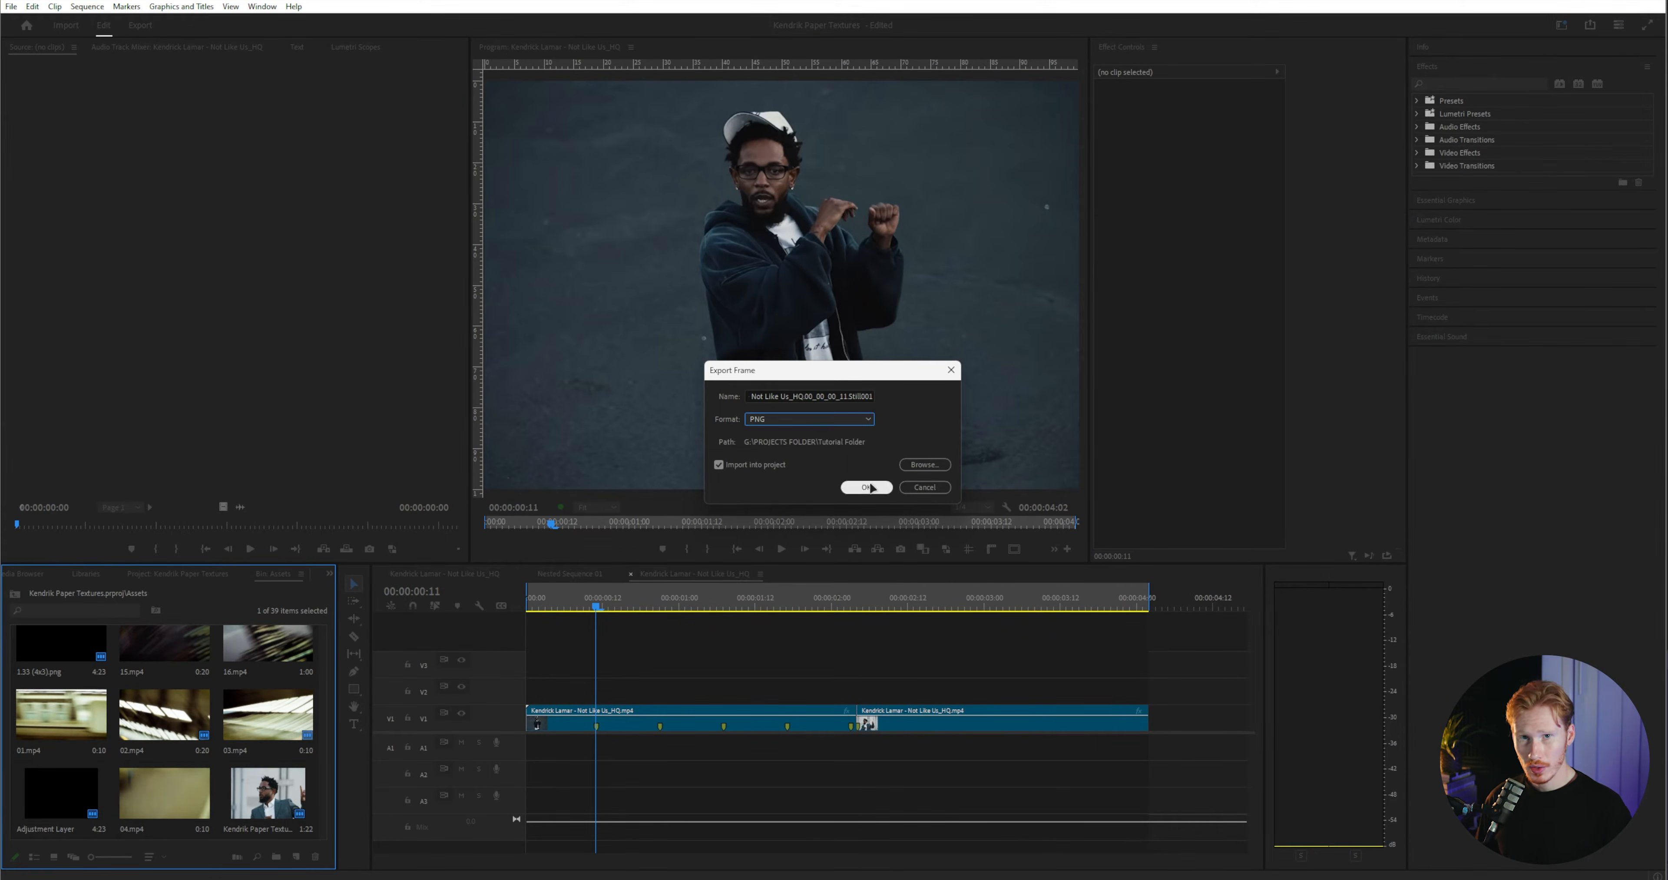
pyautogui.click(821, 421)
pyautogui.click(792, 467)
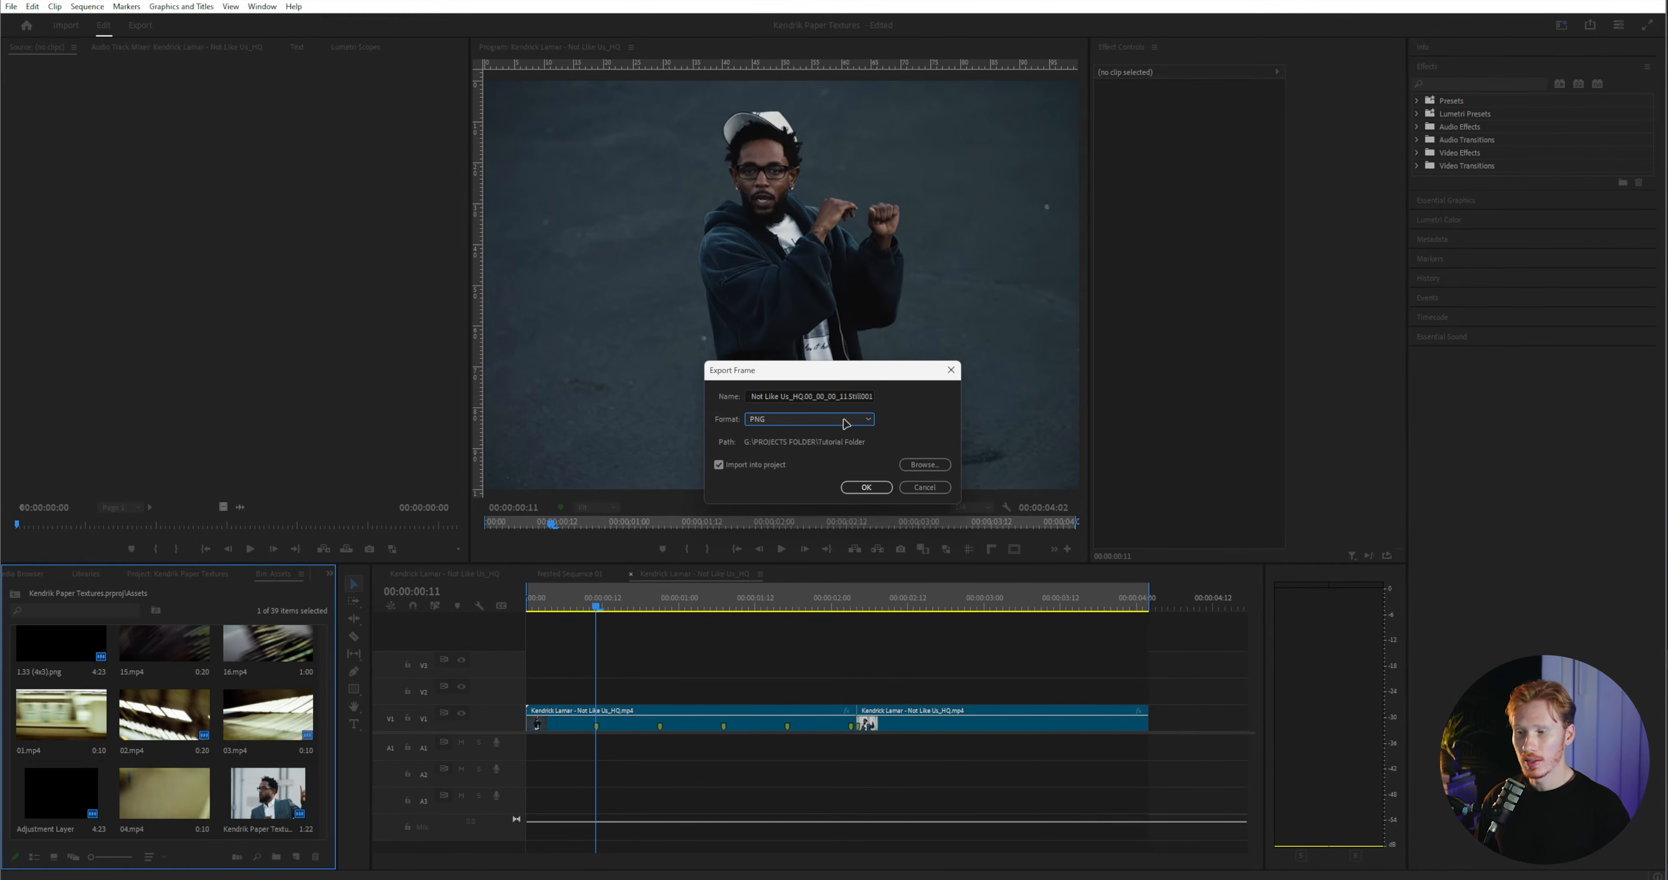
pyautogui.click(835, 395)
pyautogui.press('Tab')
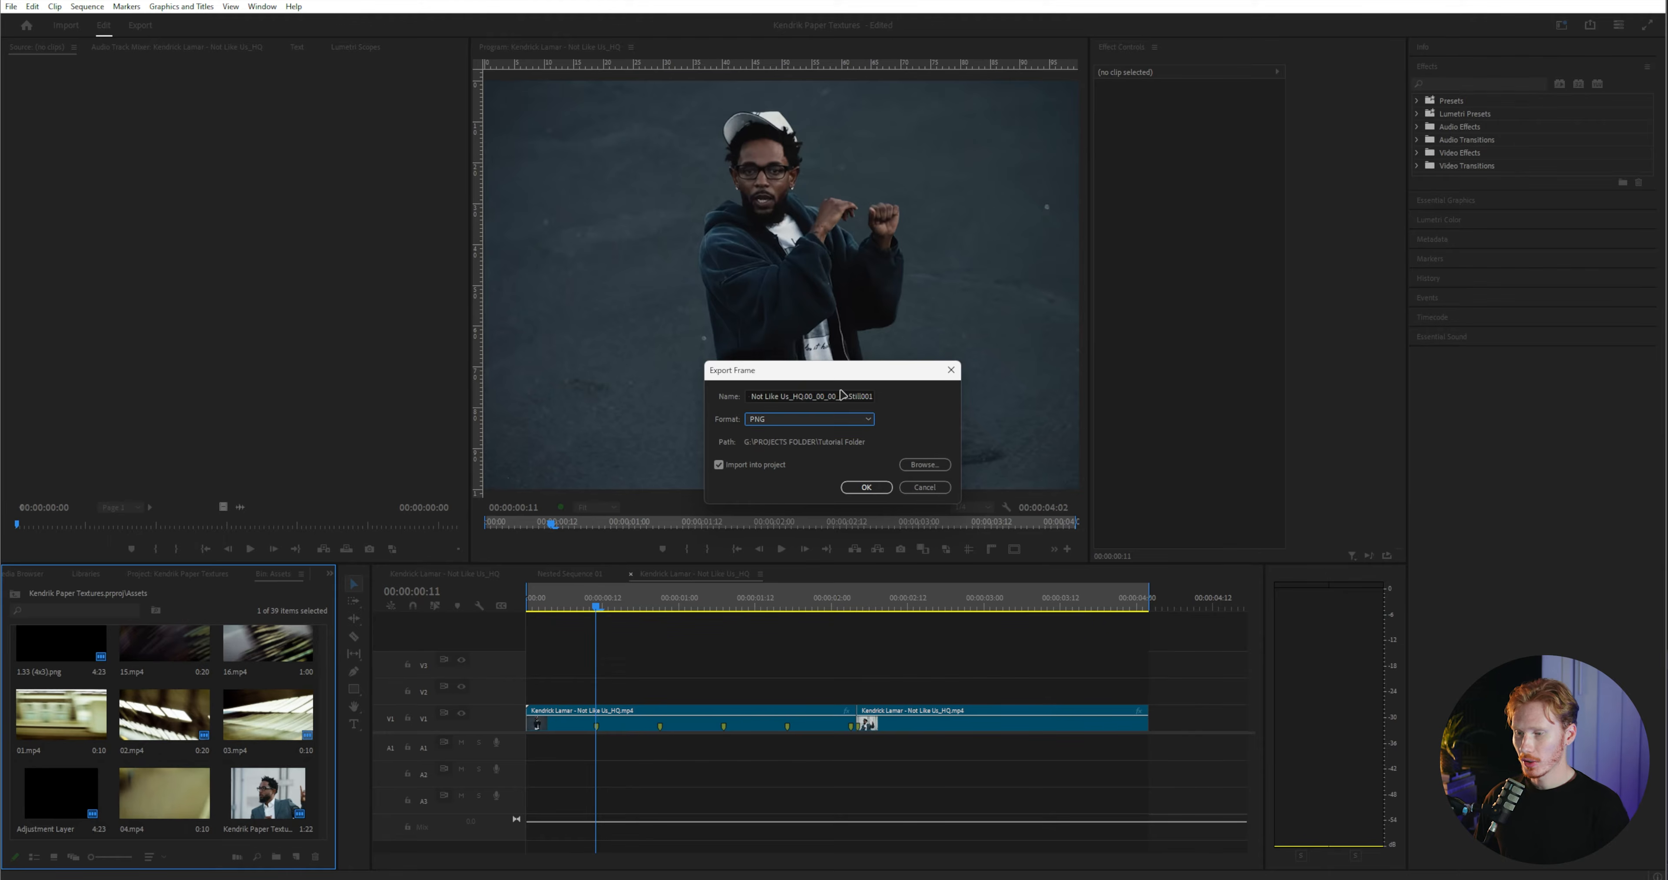
pyautogui.click(836, 395)
pyautogui.write('Not Like Us Screen Grab 01')
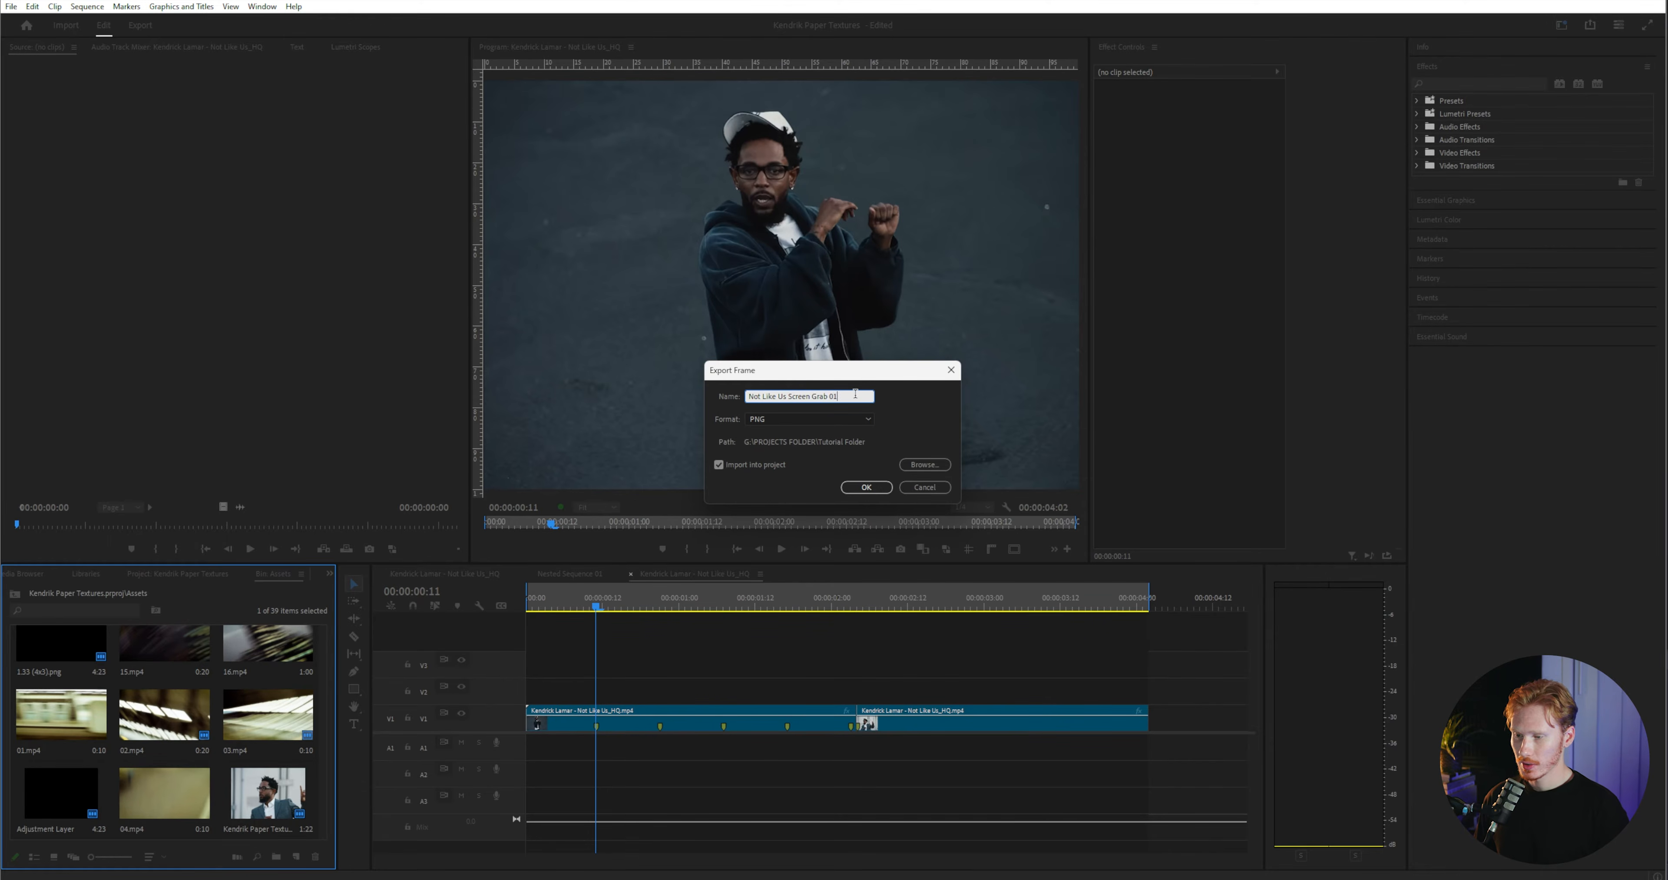
pyautogui.click(869, 489)
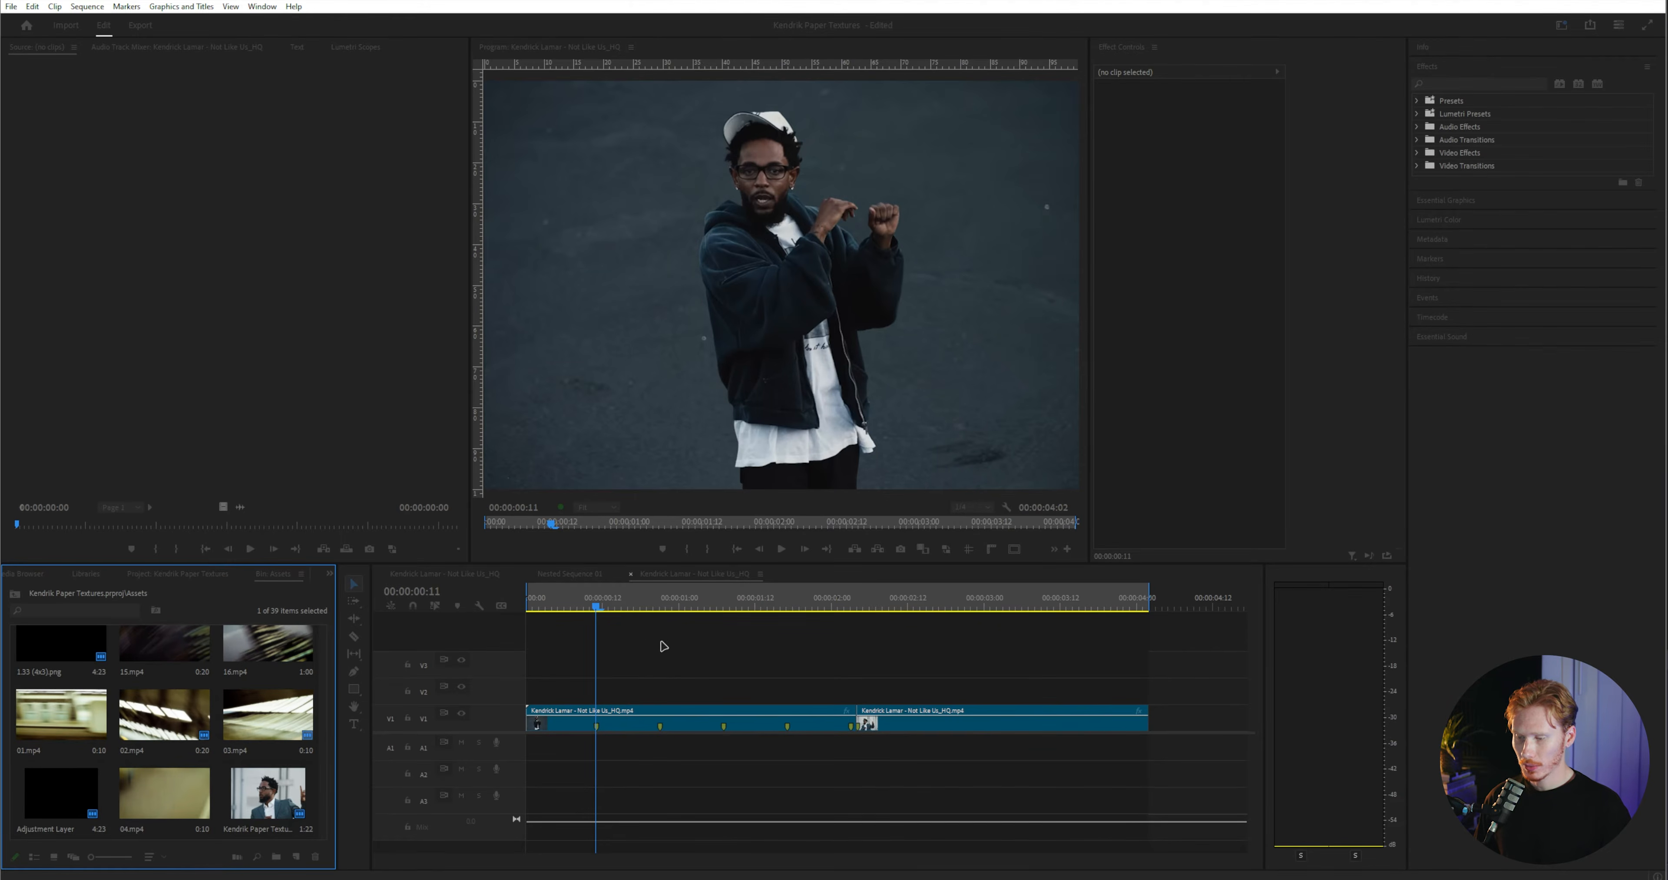
# - Export further PNG stills from the frames at 00:00:00:21 and 00:00:02:04 of the sequence
pyautogui.moveTo(602, 608); pyautogui.dragTo(660, 607)
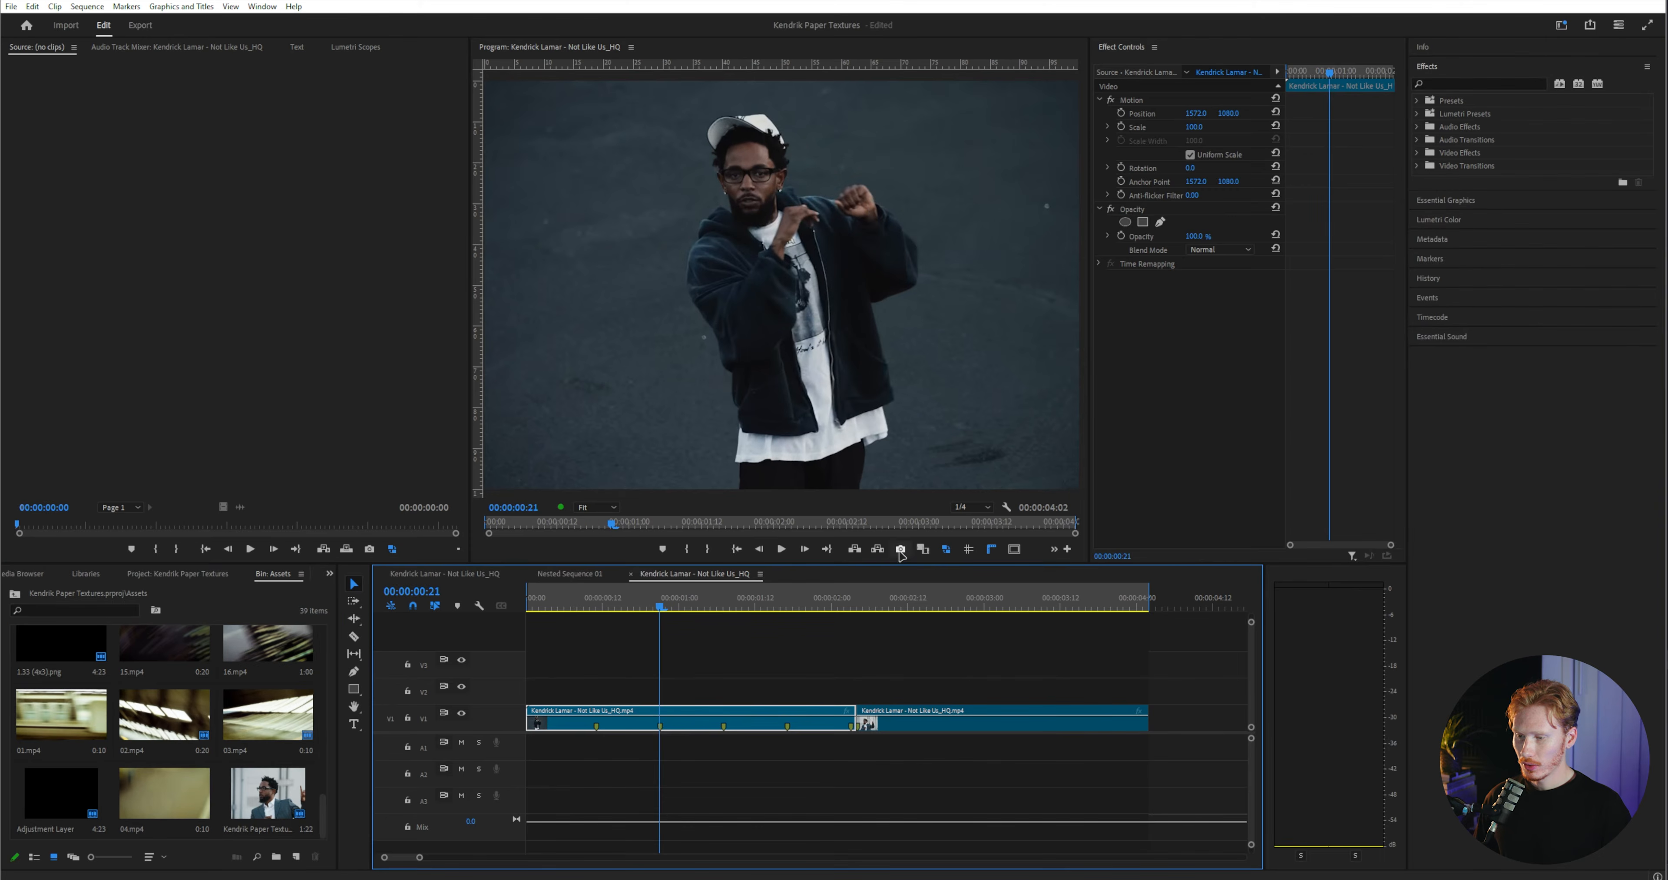
pyautogui.click(900, 549)
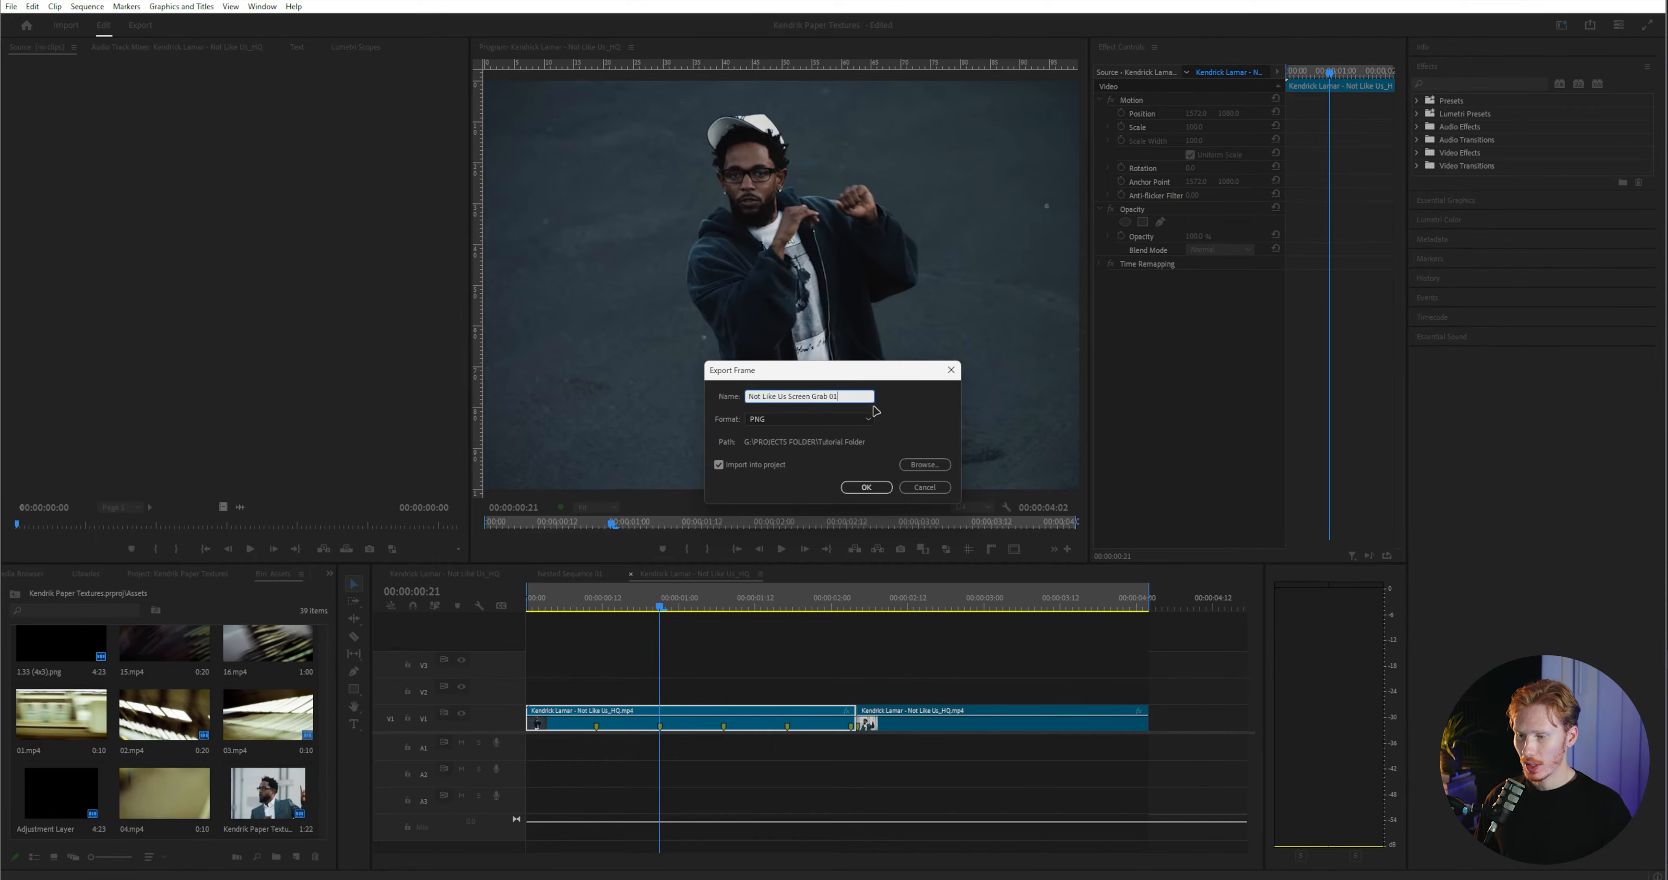
pyautogui.click(939, 419)
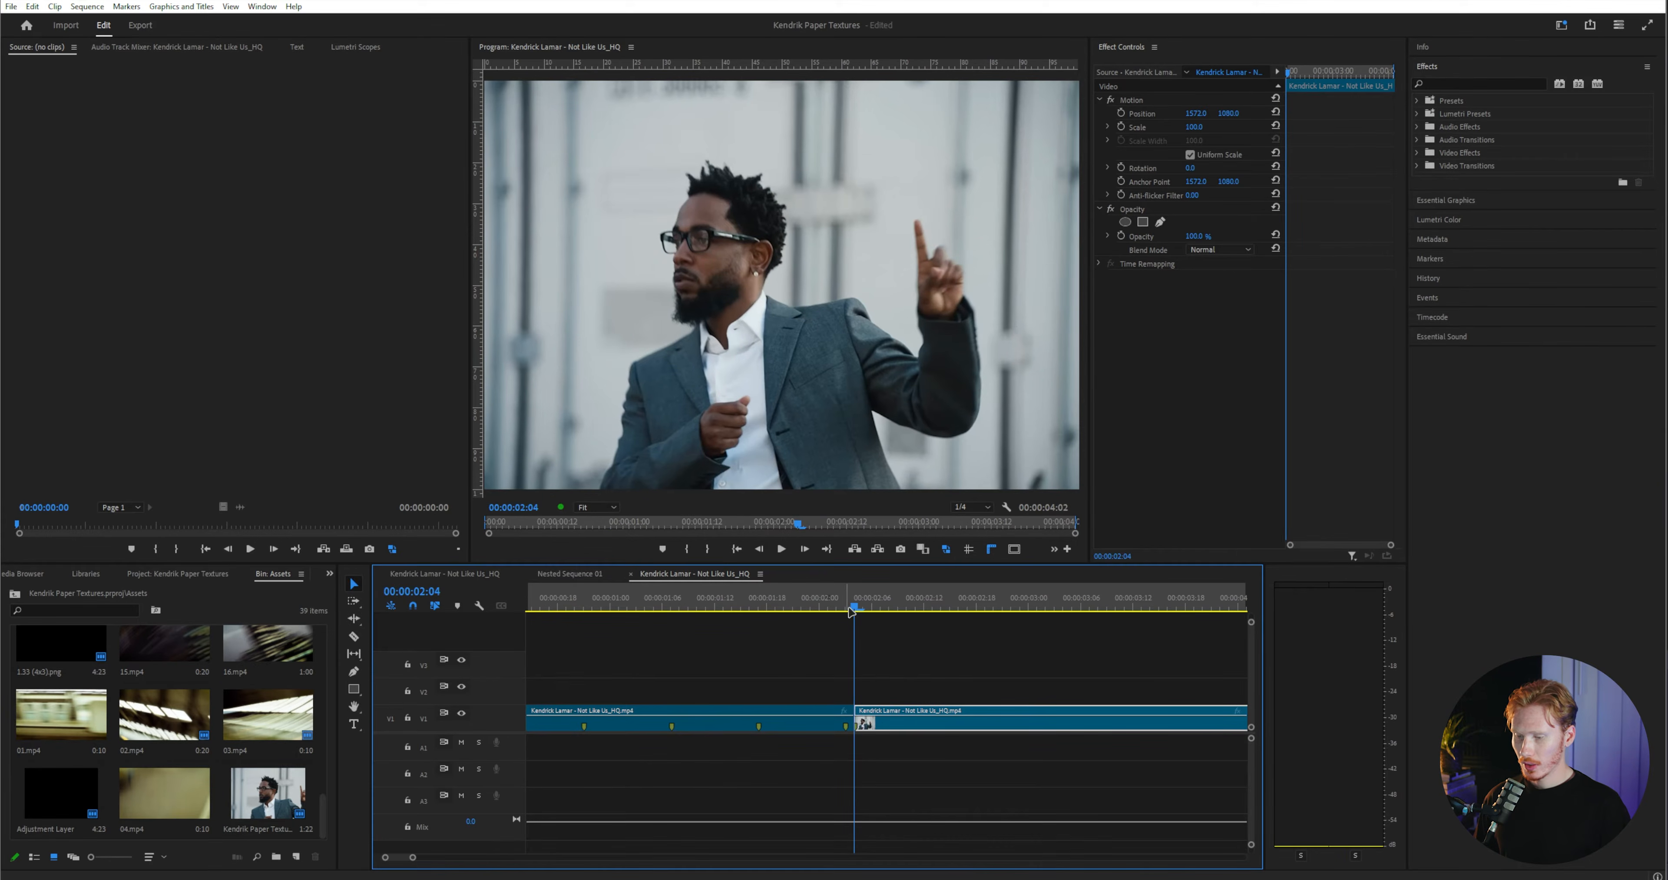
pyautogui.click(901, 549)
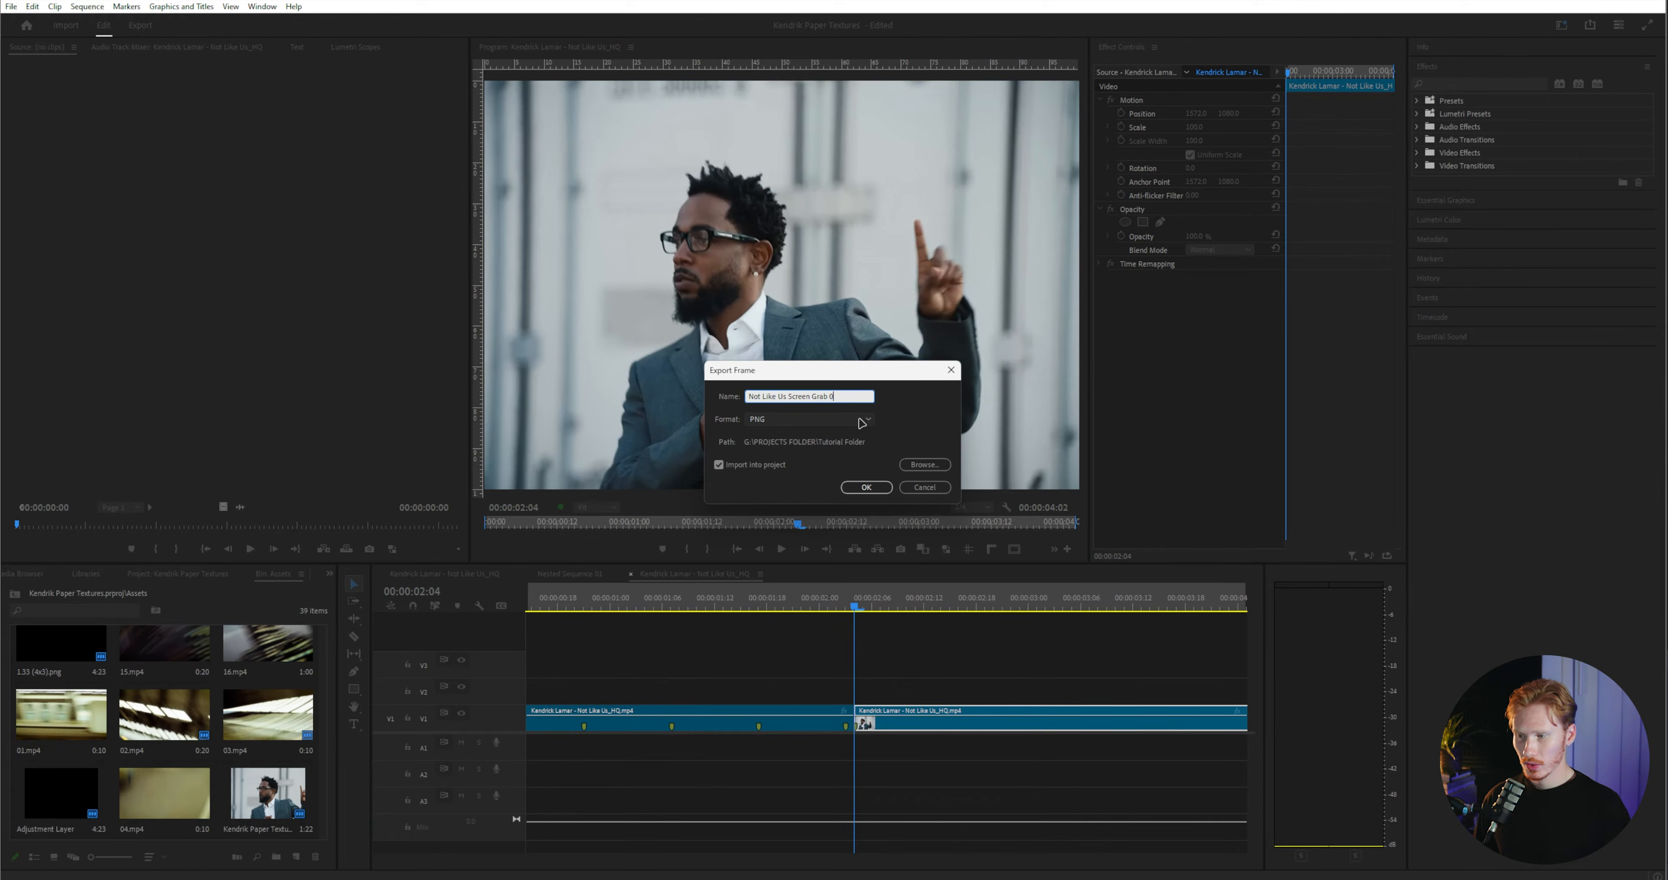
pyautogui.press('Return')
pyautogui.scroll(-2, 993, 715)
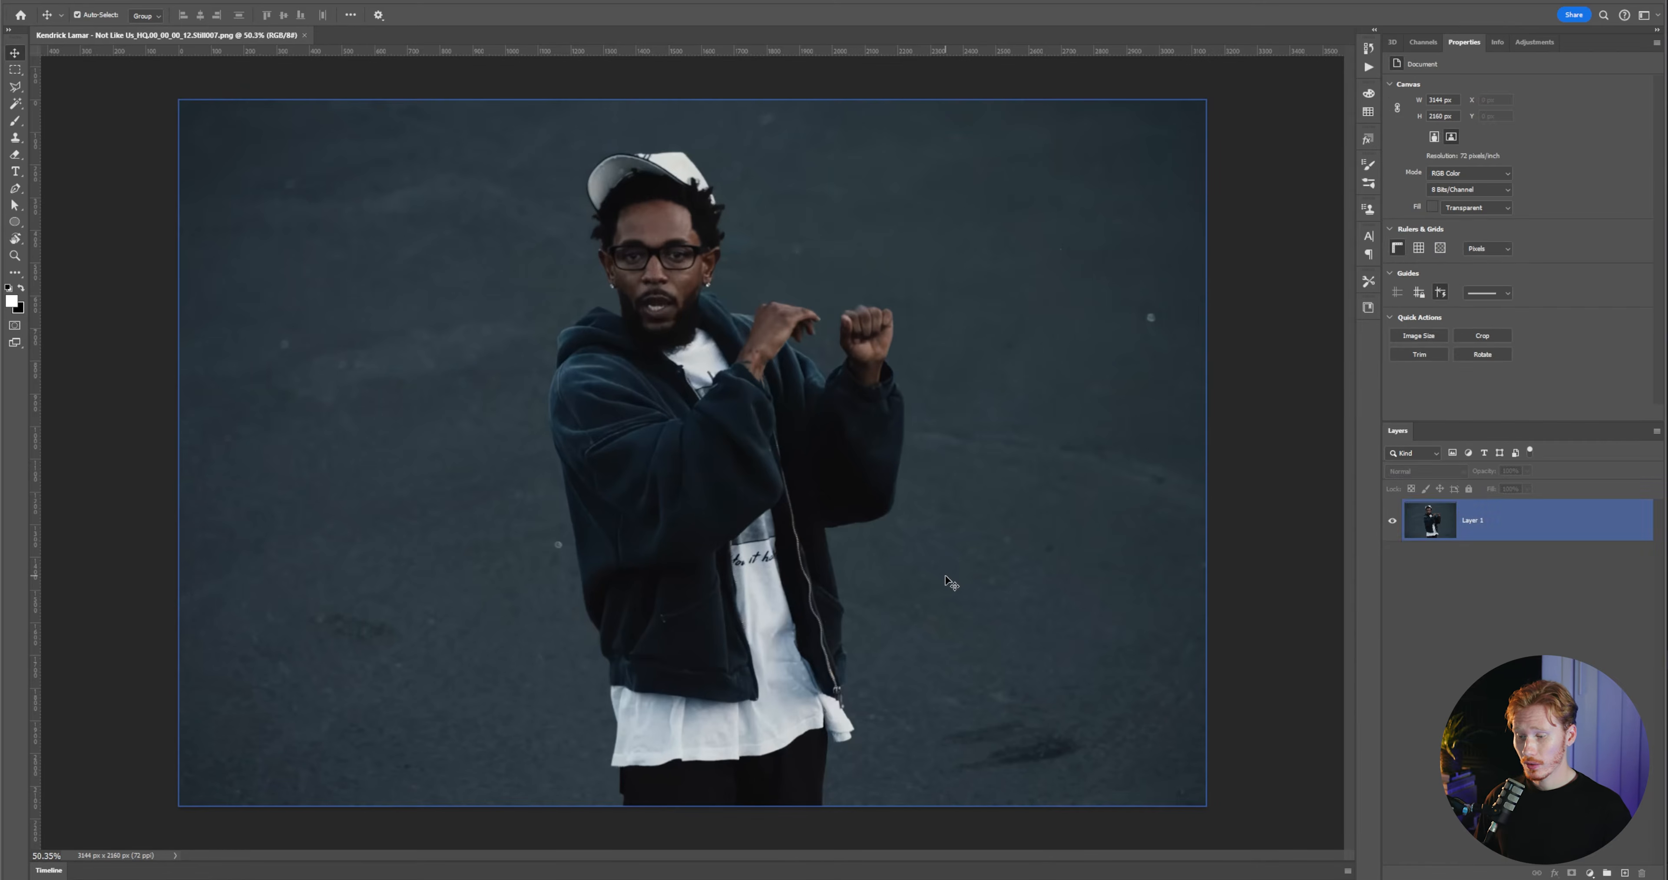
# - In Photoshop, duplicate the still's layer, mask out the background on the upper Layer 1 and hide Layer 1 copy
pyautogui.moveTo(1428, 522); pyautogui.dragTo(1436, 567)
pyautogui.click(1435, 521)
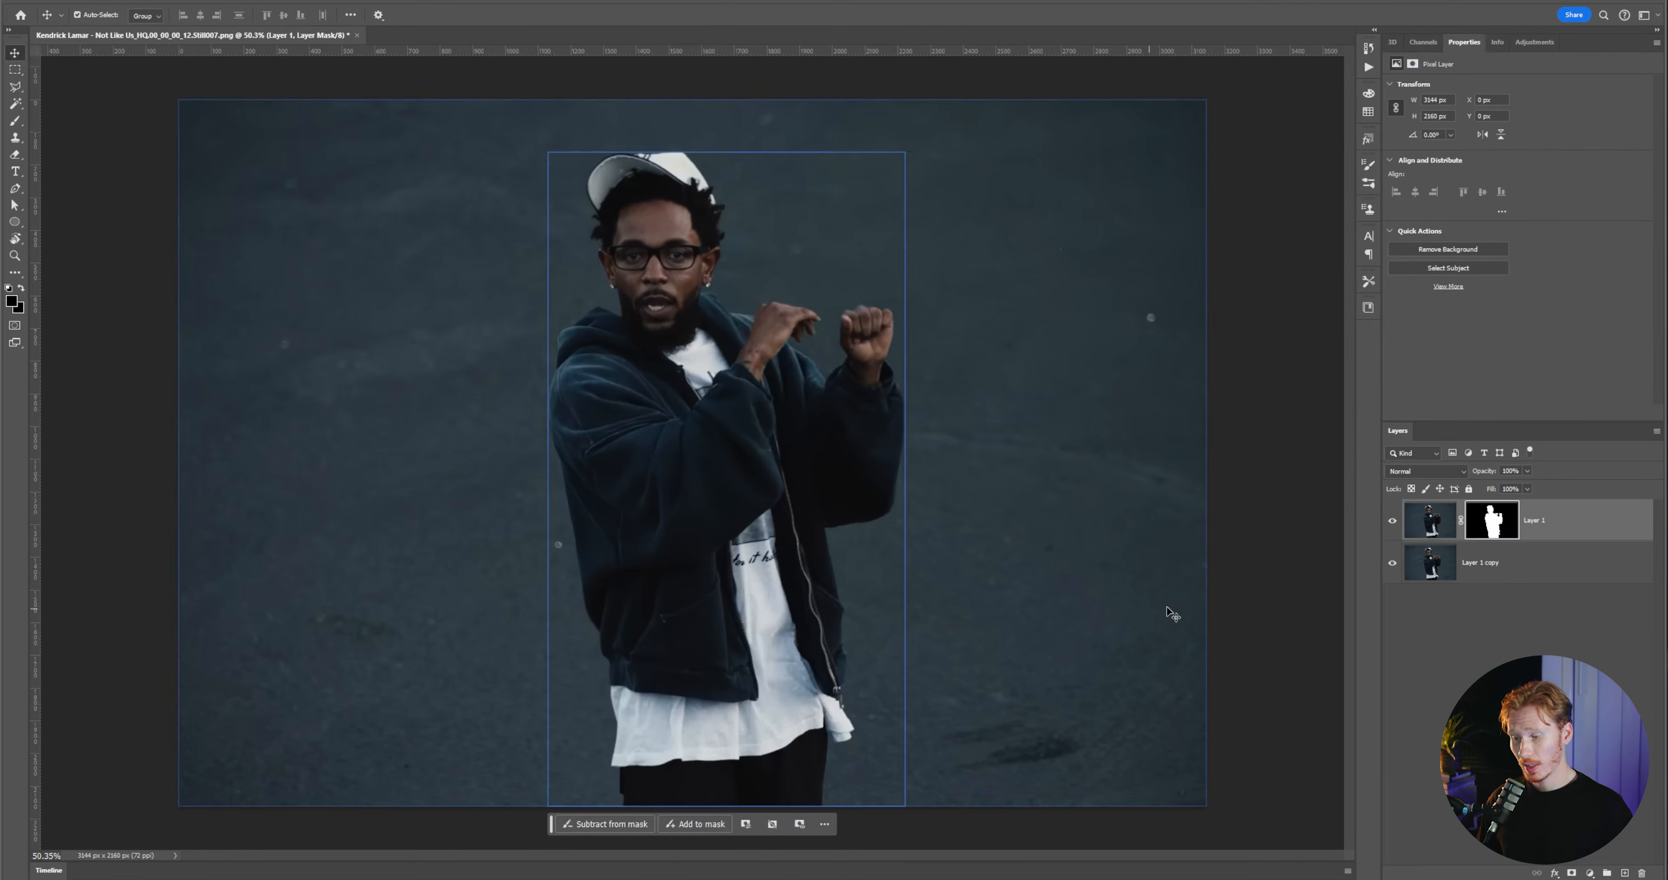
pyautogui.click(1393, 563)
pyautogui.click(967, 487)
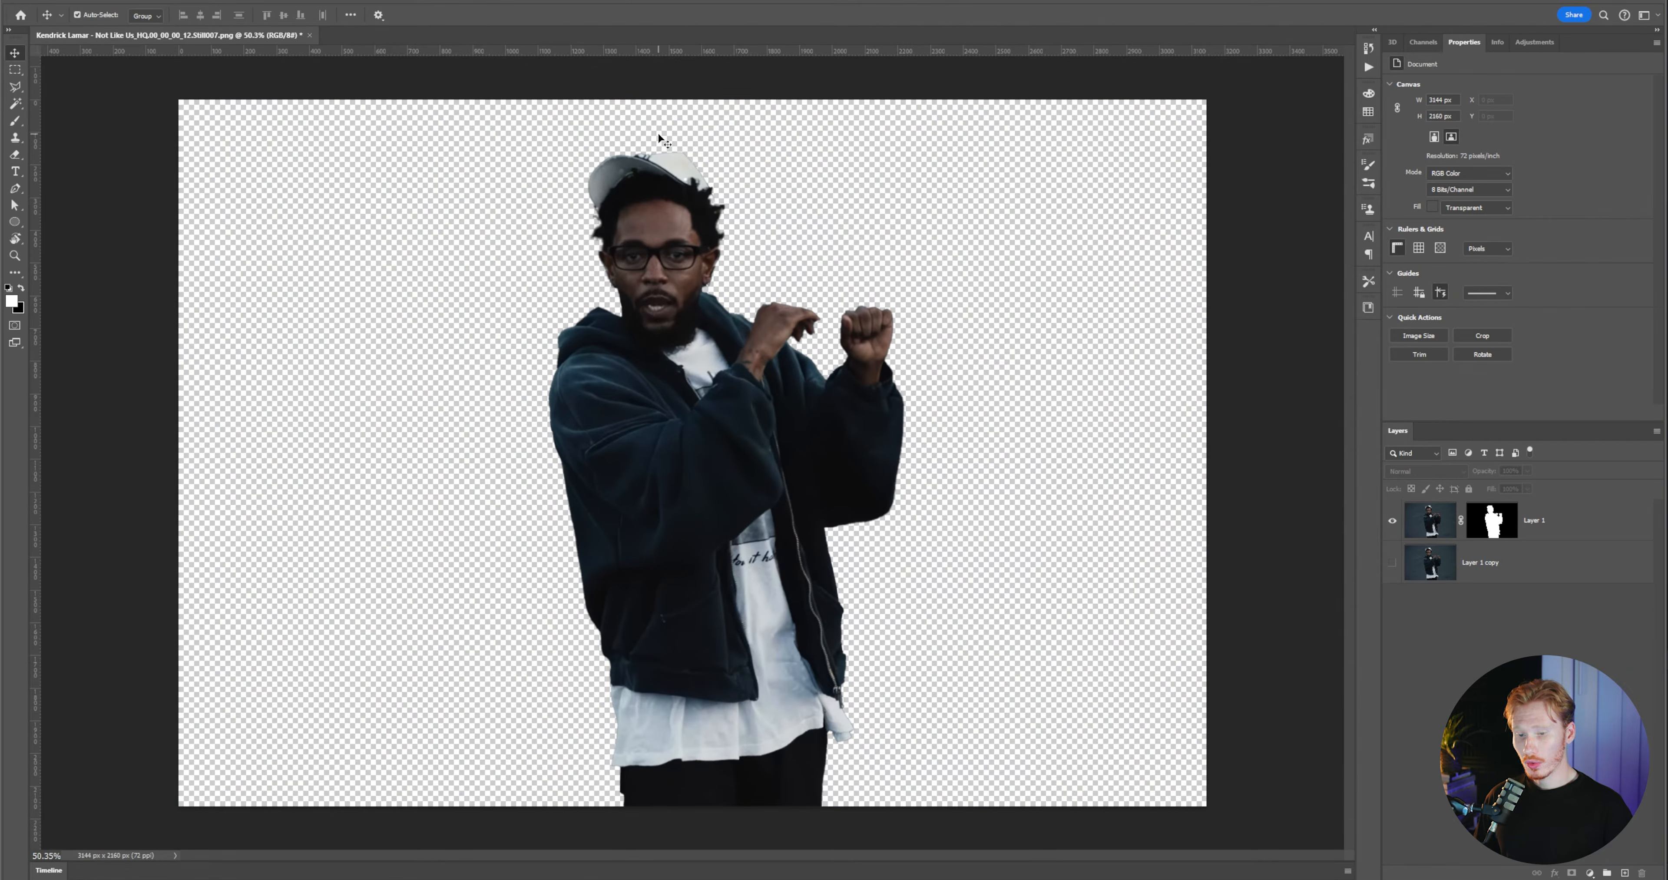
# - Refine Layer 1's mask with Select and Mask, setting Shift Edge to -50% and increasing the edge detection radius
pyautogui.rightClick(1501, 526)
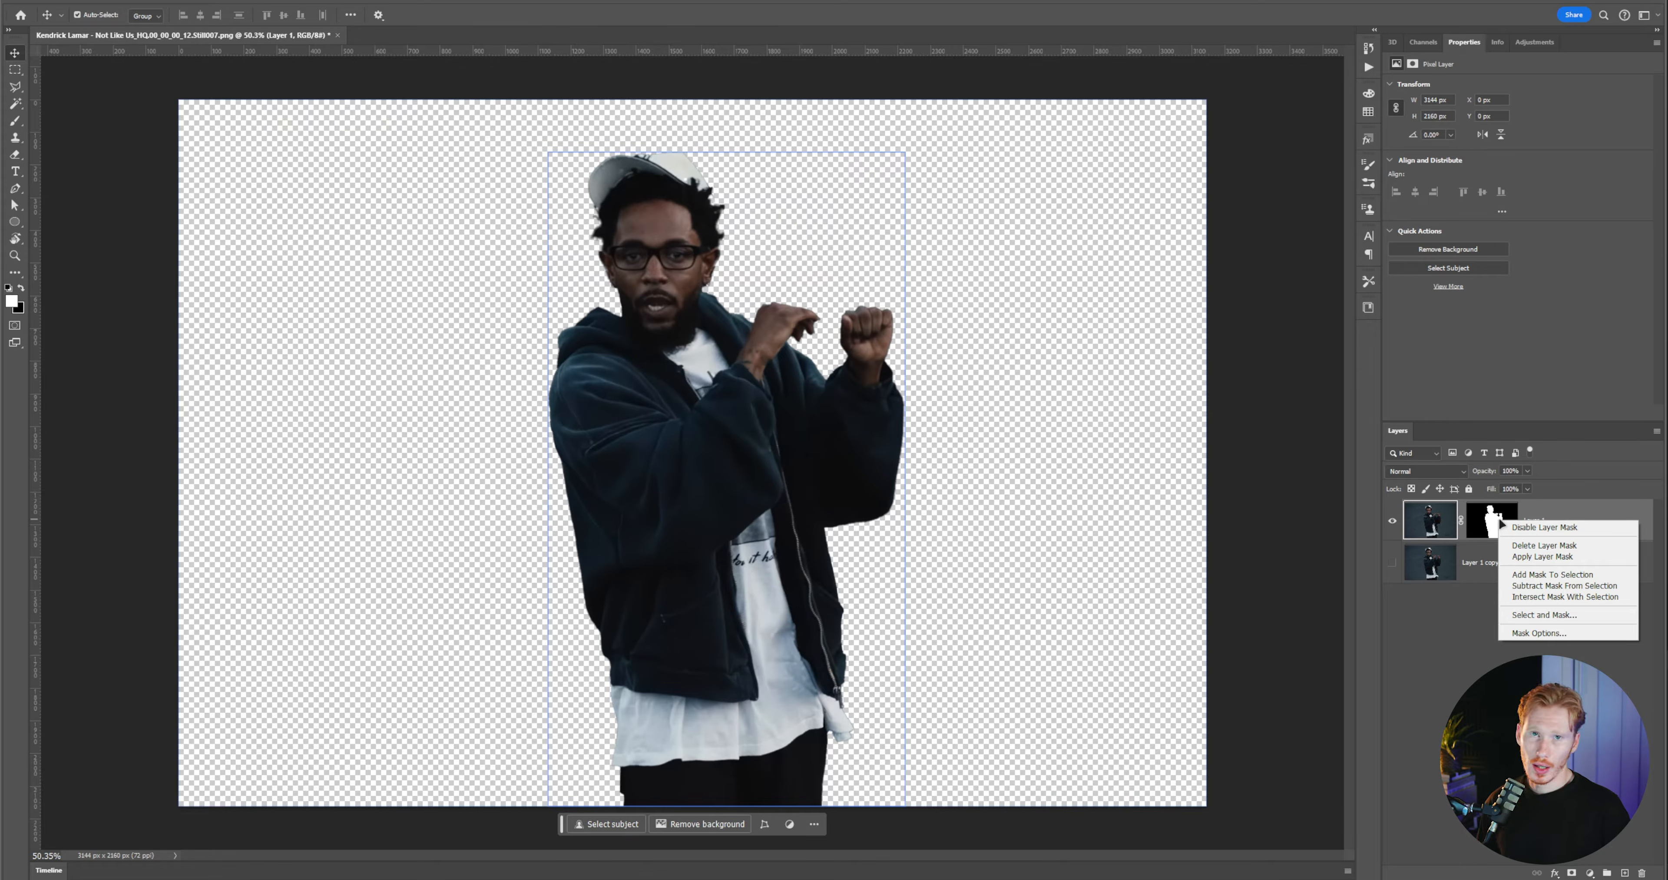
pyautogui.click(1544, 615)
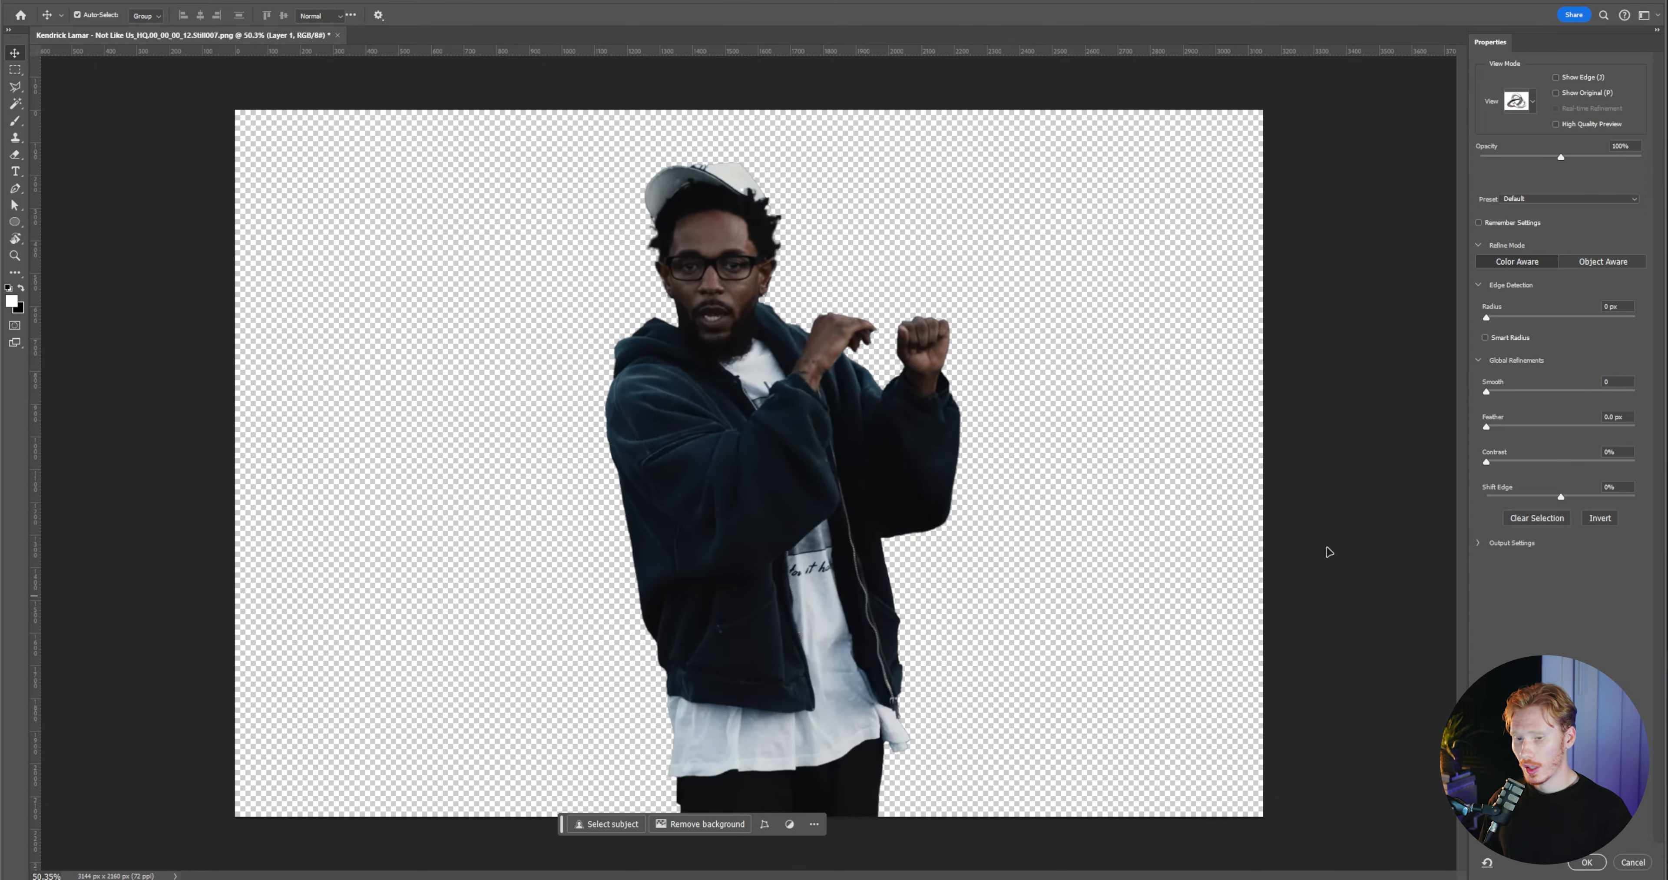
pyautogui.moveTo(1562, 497); pyautogui.dragTo(1523, 497)
pyautogui.click(1488, 461)
pyautogui.moveTo(1487, 318); pyautogui.dragTo(1545, 320)
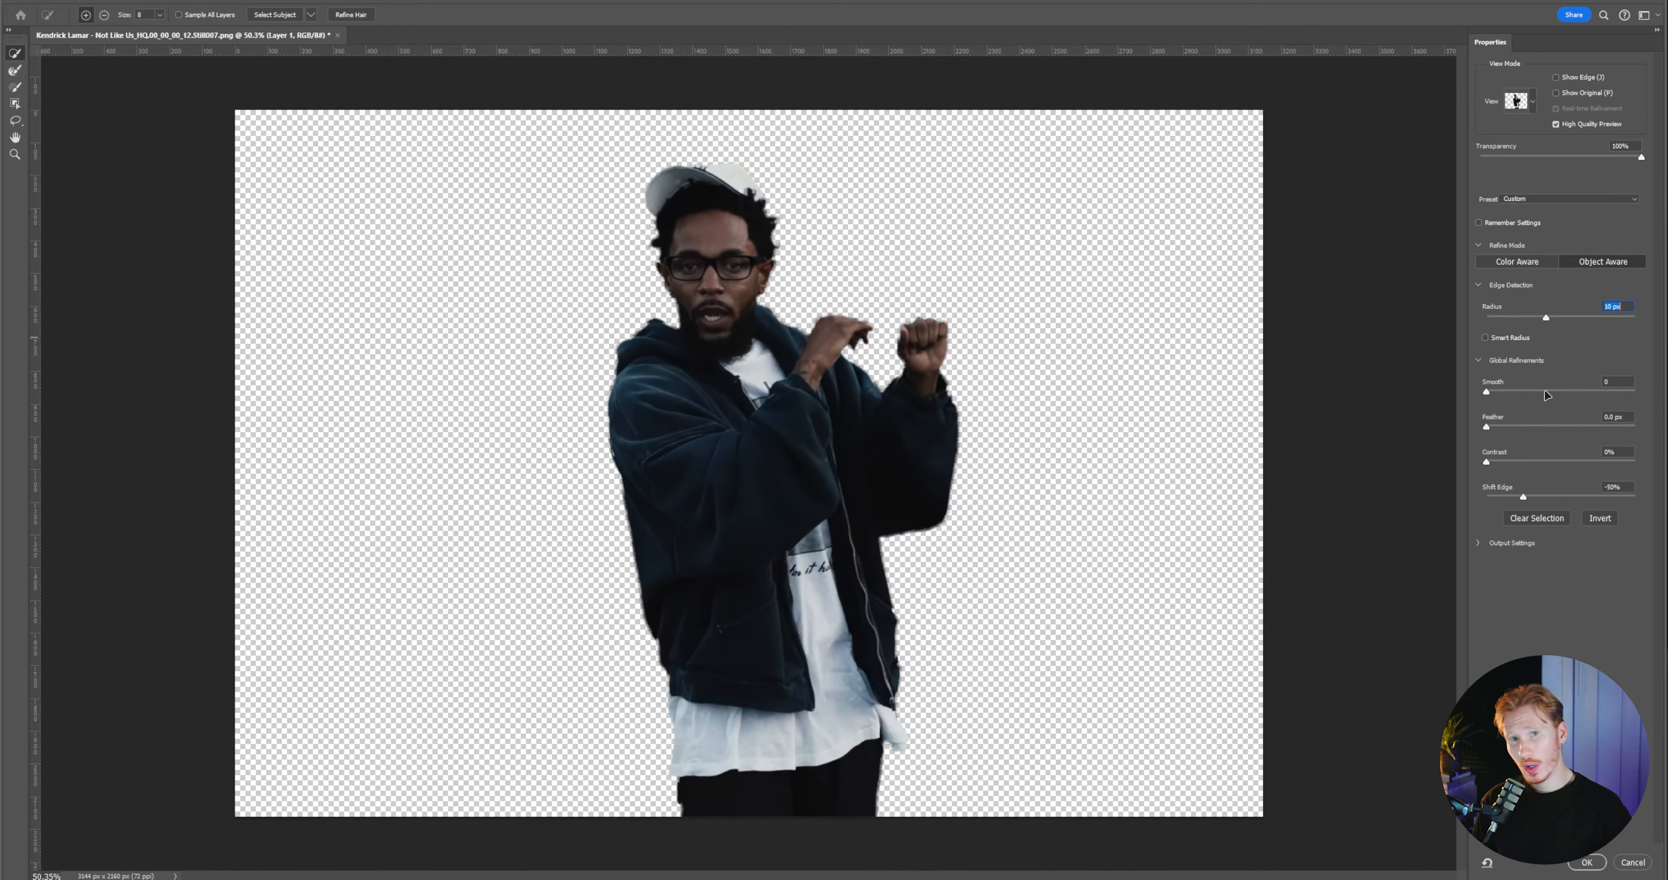
pyautogui.click(1587, 863)
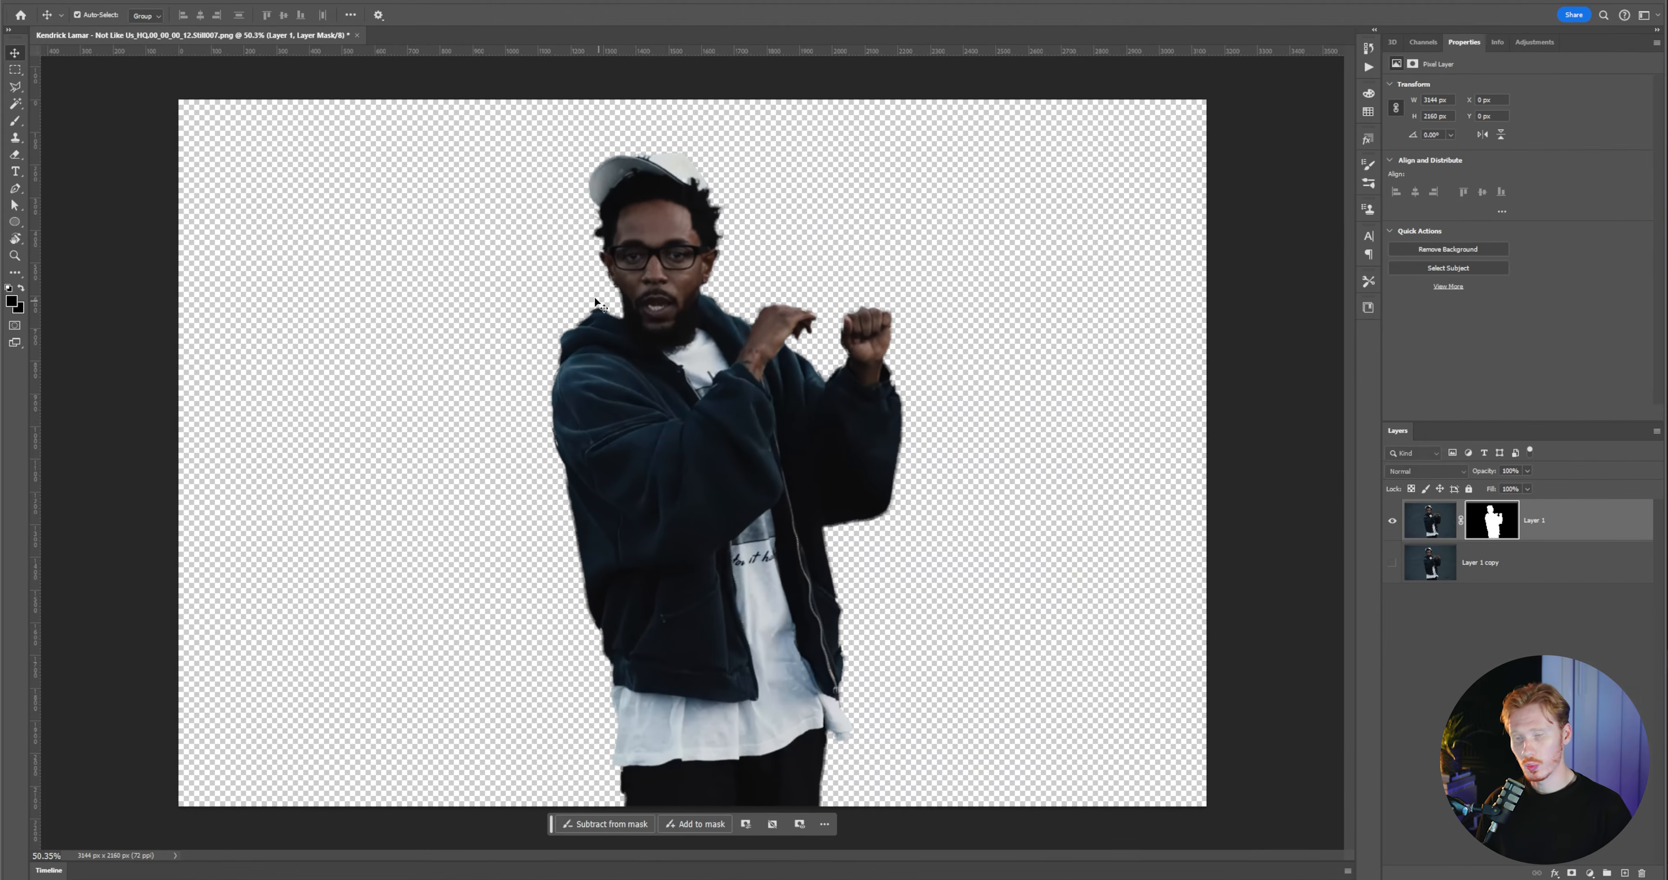
pyautogui.scroll(3, 671, 271)
pyautogui.hotkey('ctrl', '0')
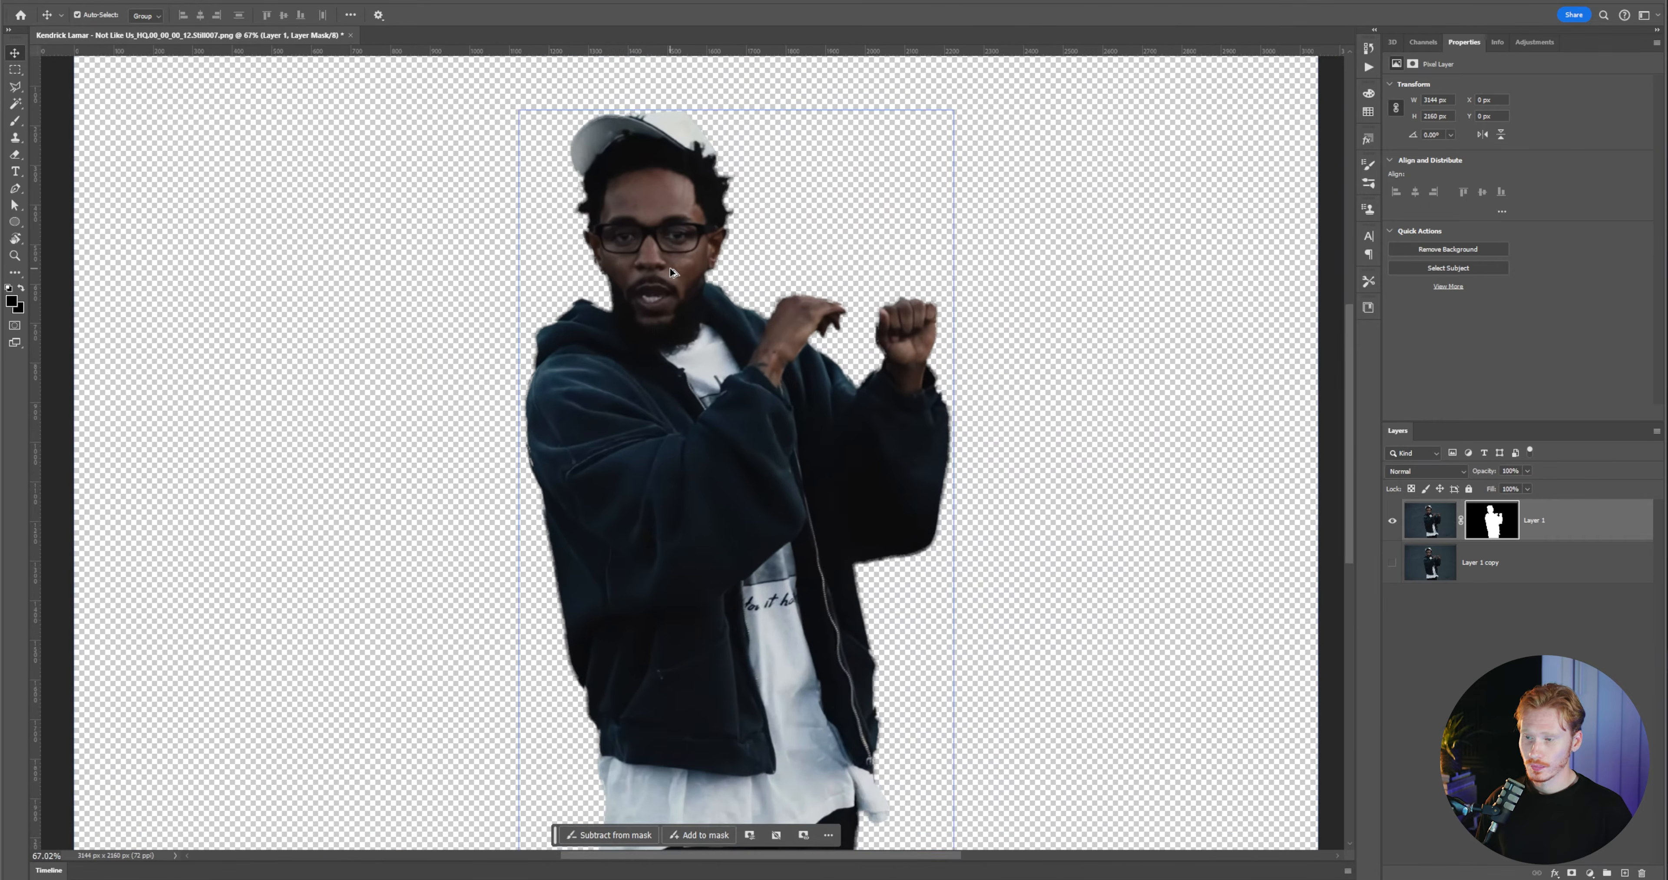
pyautogui.click(1448, 681)
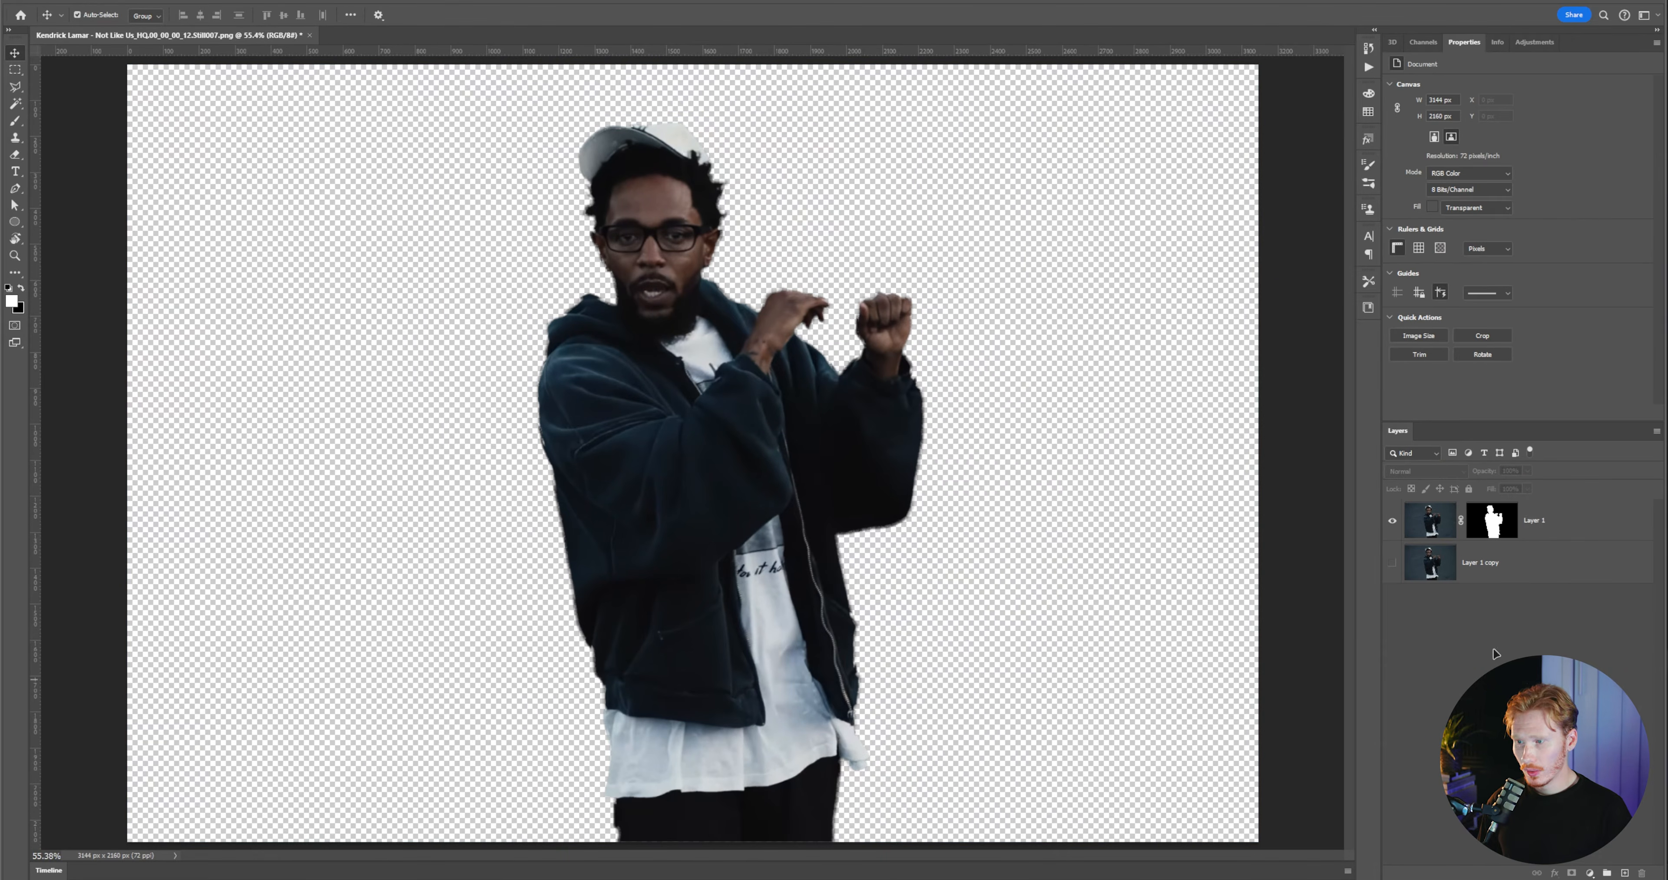
# - Place the torn paper image 05.png in the document and enlarge it to about 1456 × 2005 px over the subject
pyautogui.hotkey('alt', 'Tab')
pyautogui.moveTo(737, 208); pyautogui.dragTo(709, 208)
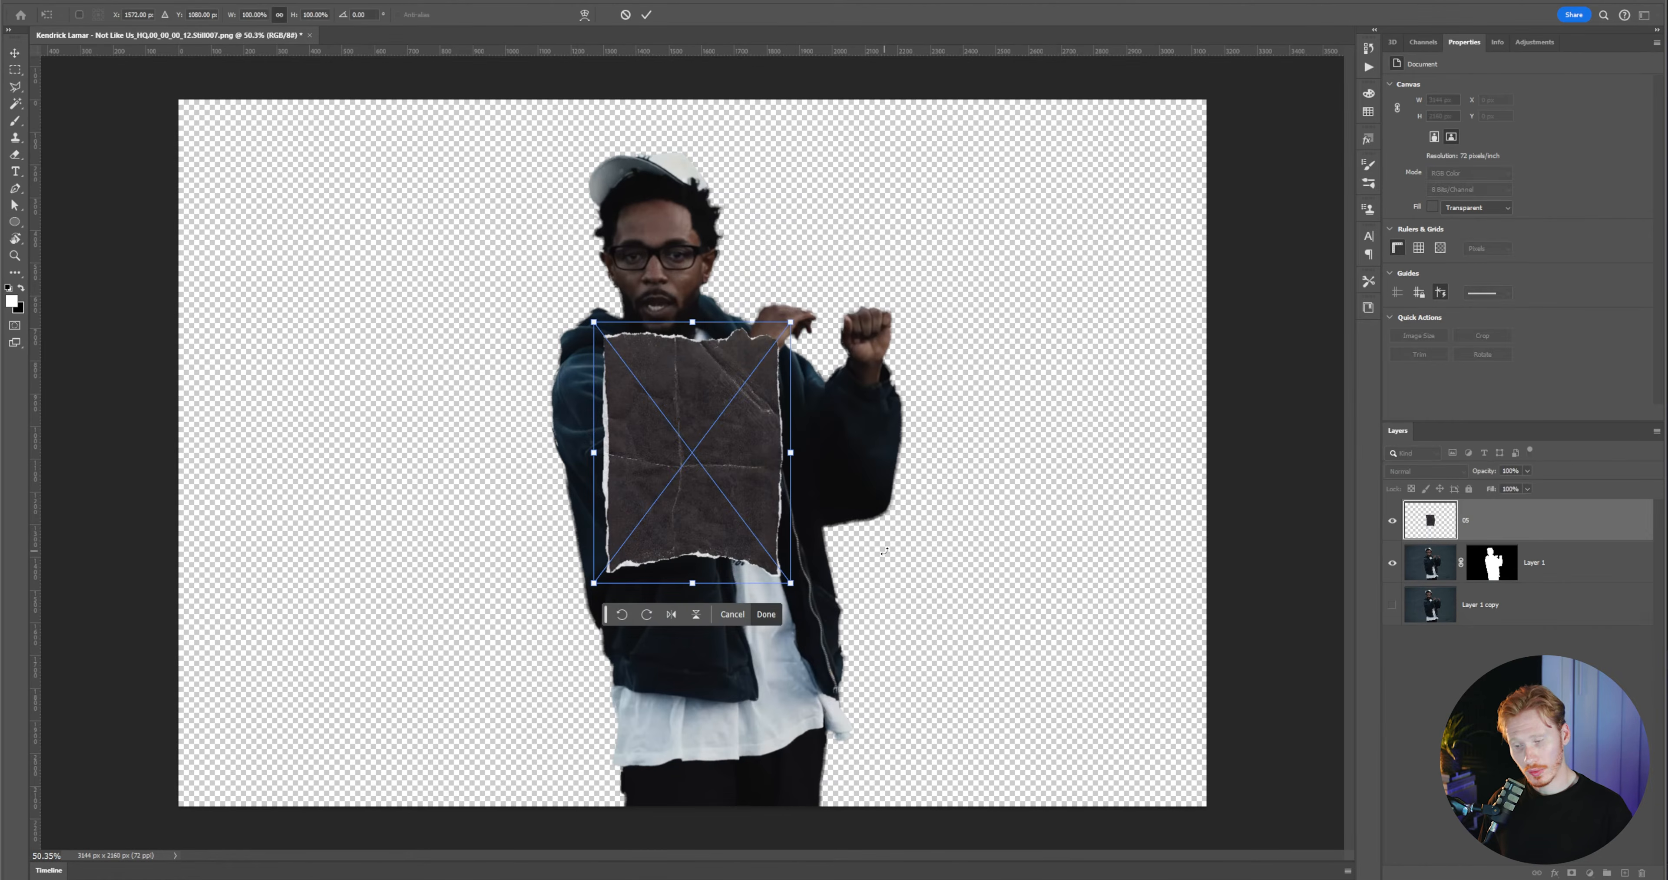
pyautogui.moveTo(693, 321); pyautogui.dragTo(693, 85)
# - Show Layer 1 copy and move the torn paper layer between it and the masked Layer 1
pyautogui.click(1392, 605)
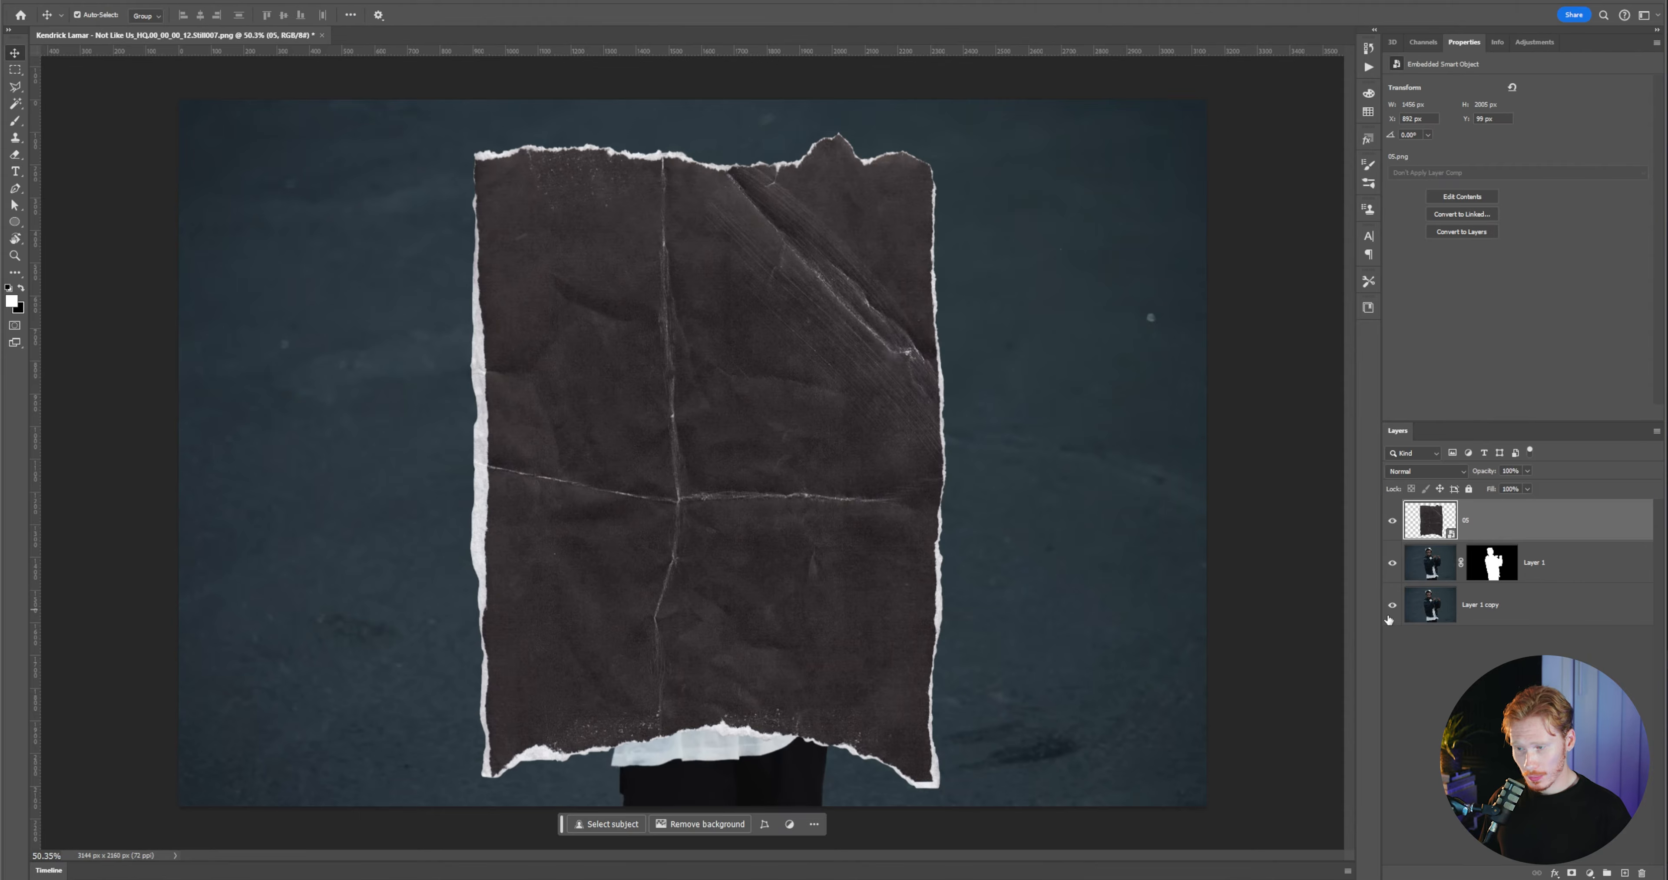
pyautogui.keyDown('ctrl'); pyautogui.click(1452, 527); pyautogui.keyUp('ctrl')
pyautogui.moveTo(1452, 528); pyautogui.dragTo(1451, 582)
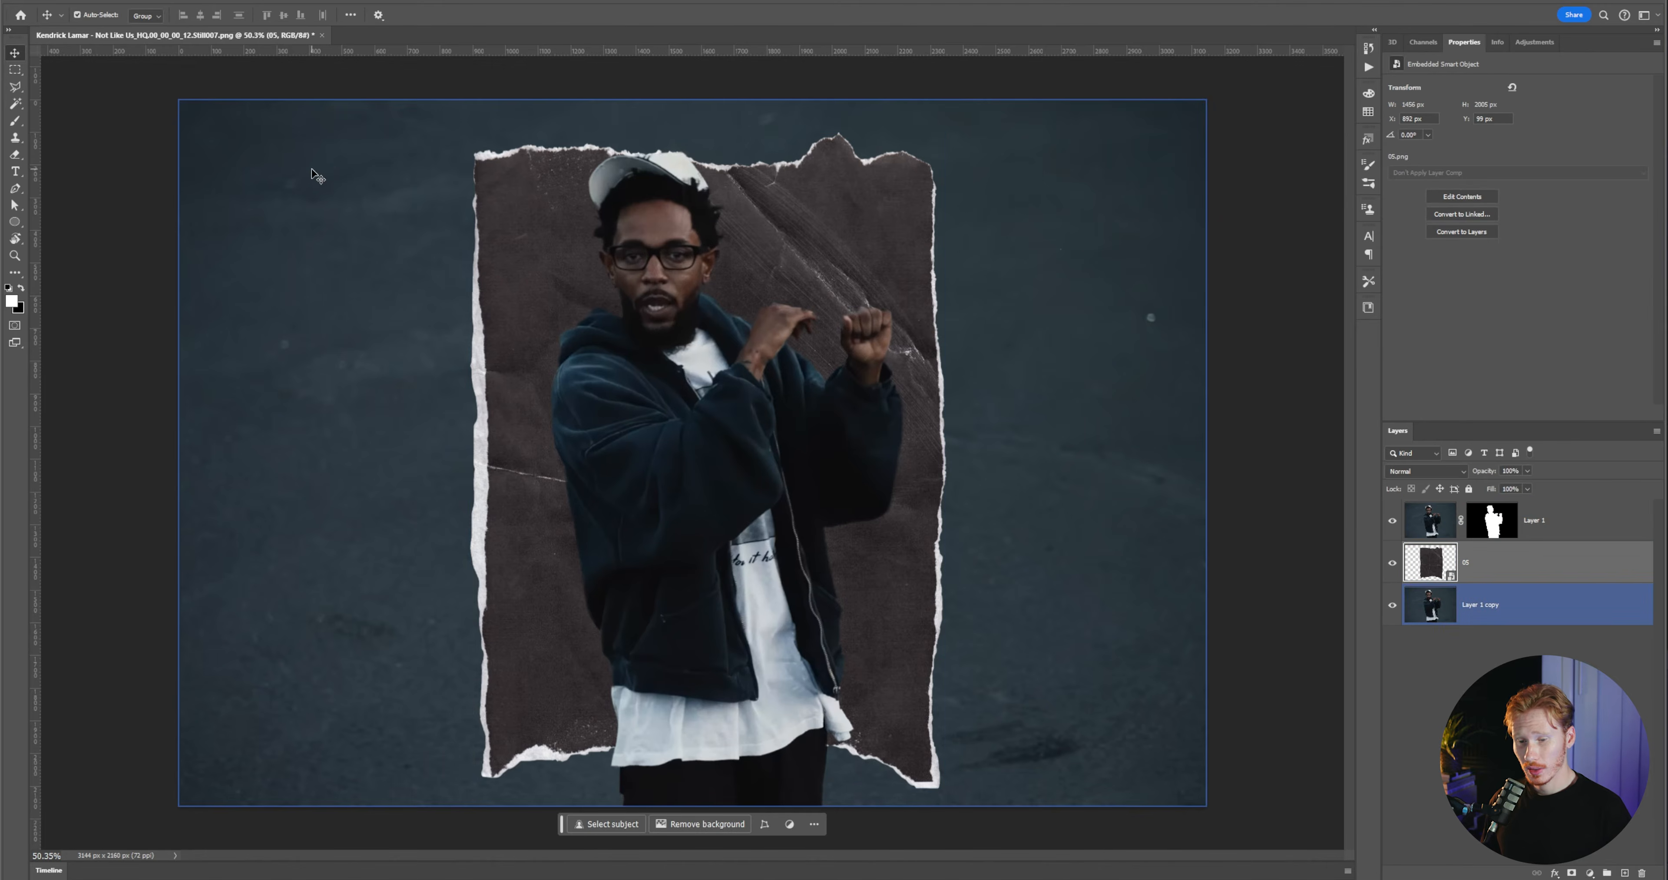
# - Remove the paper layer's dark interior with the Magic Eraser tool, rasterizing the smart object
pyautogui.rightClick(15, 155)
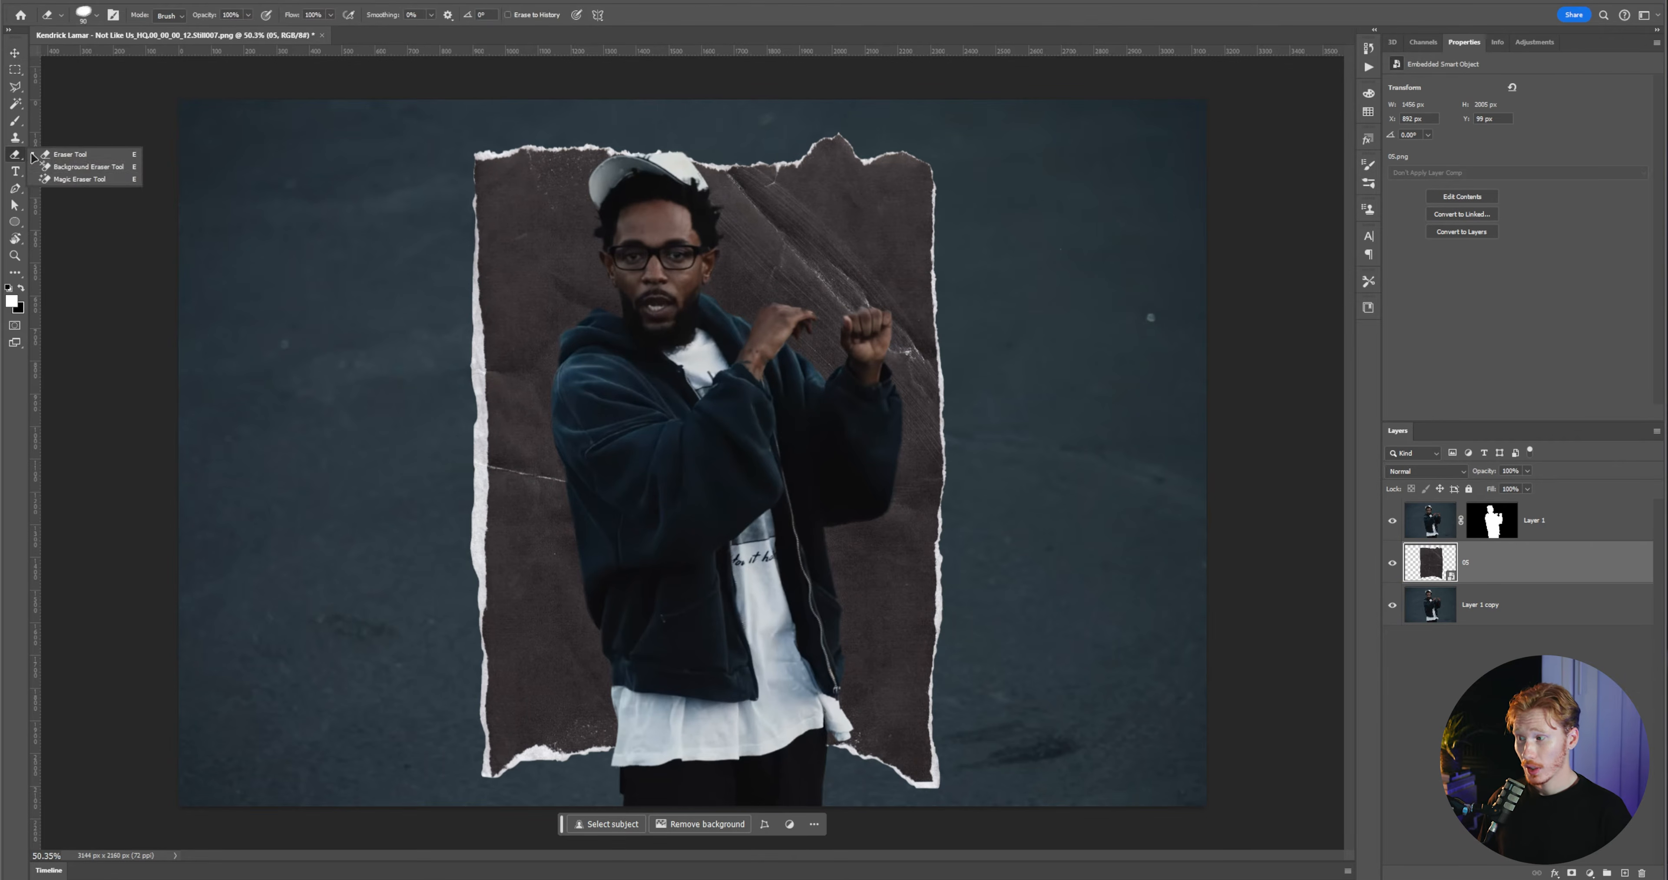
pyautogui.click(85, 180)
pyautogui.click(568, 283)
pyautogui.click(780, 314)
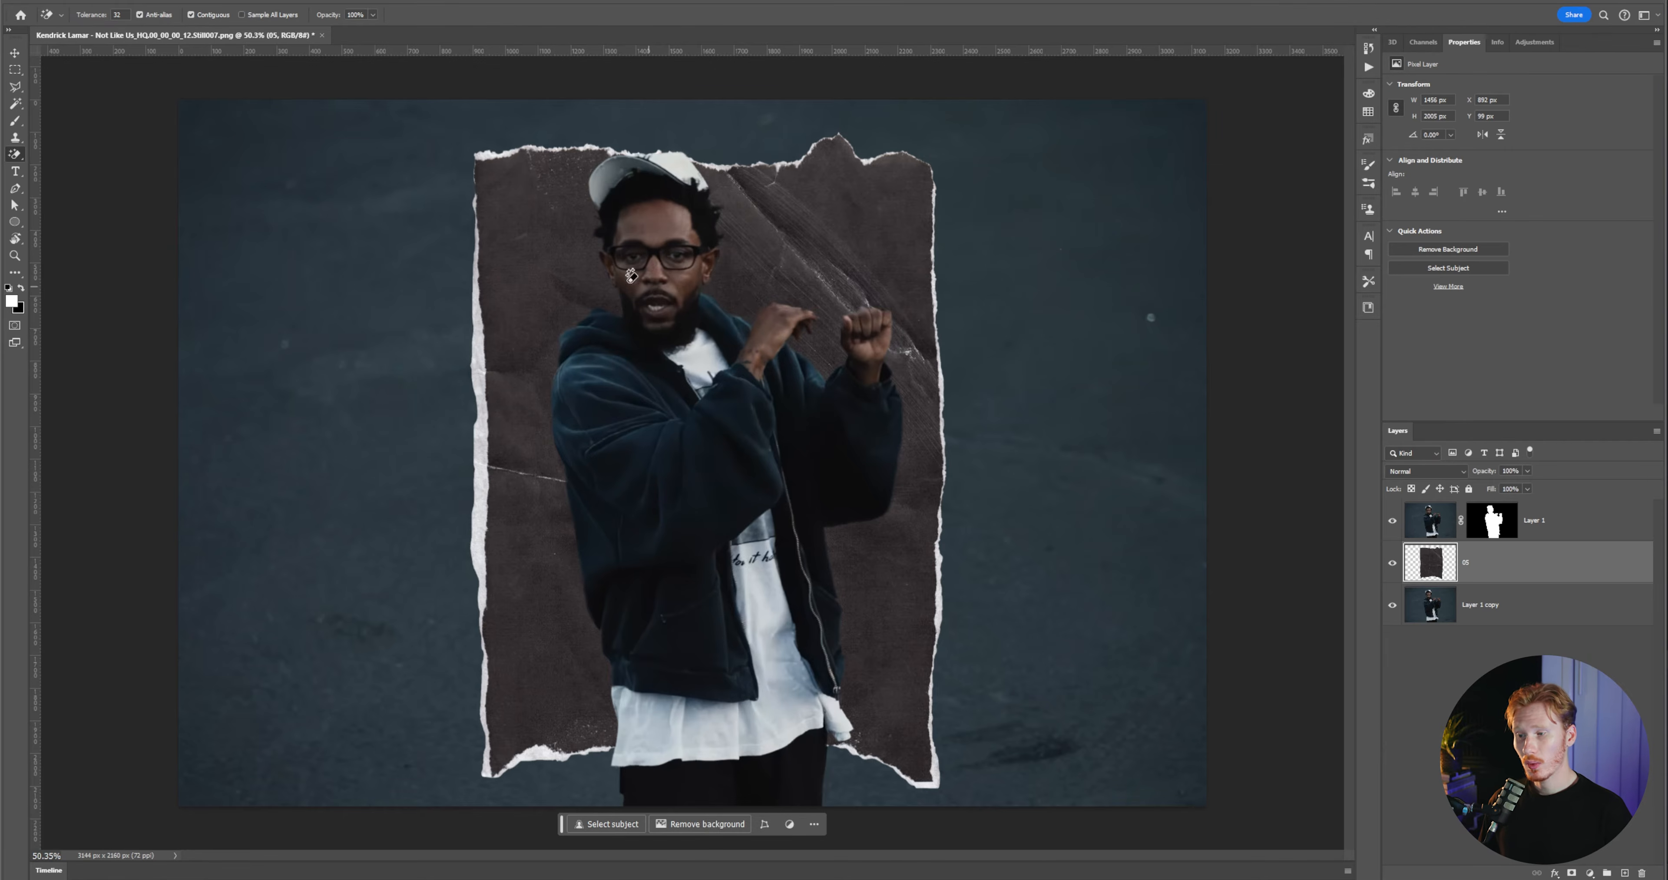
pyautogui.click(554, 238)
# - Delete the paper's upper and lower torn edges and inner creases with a rectangular selection about 1291 px wide, keeping the side strips
pyautogui.press('m')
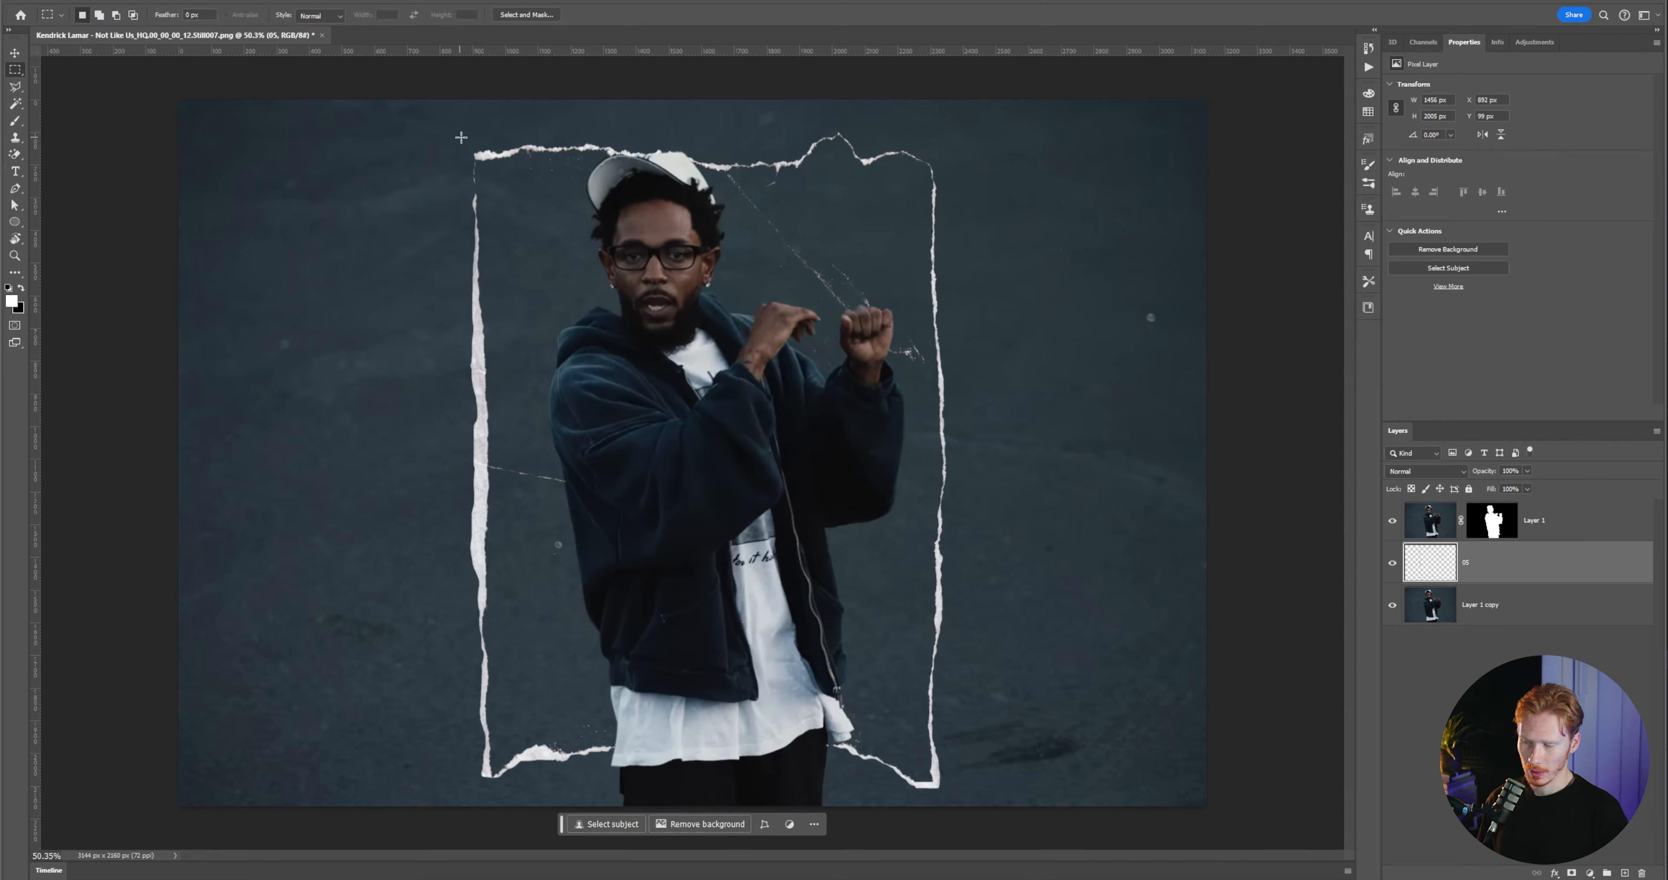
pyautogui.moveTo(506, 106); pyautogui.dragTo(928, 824)
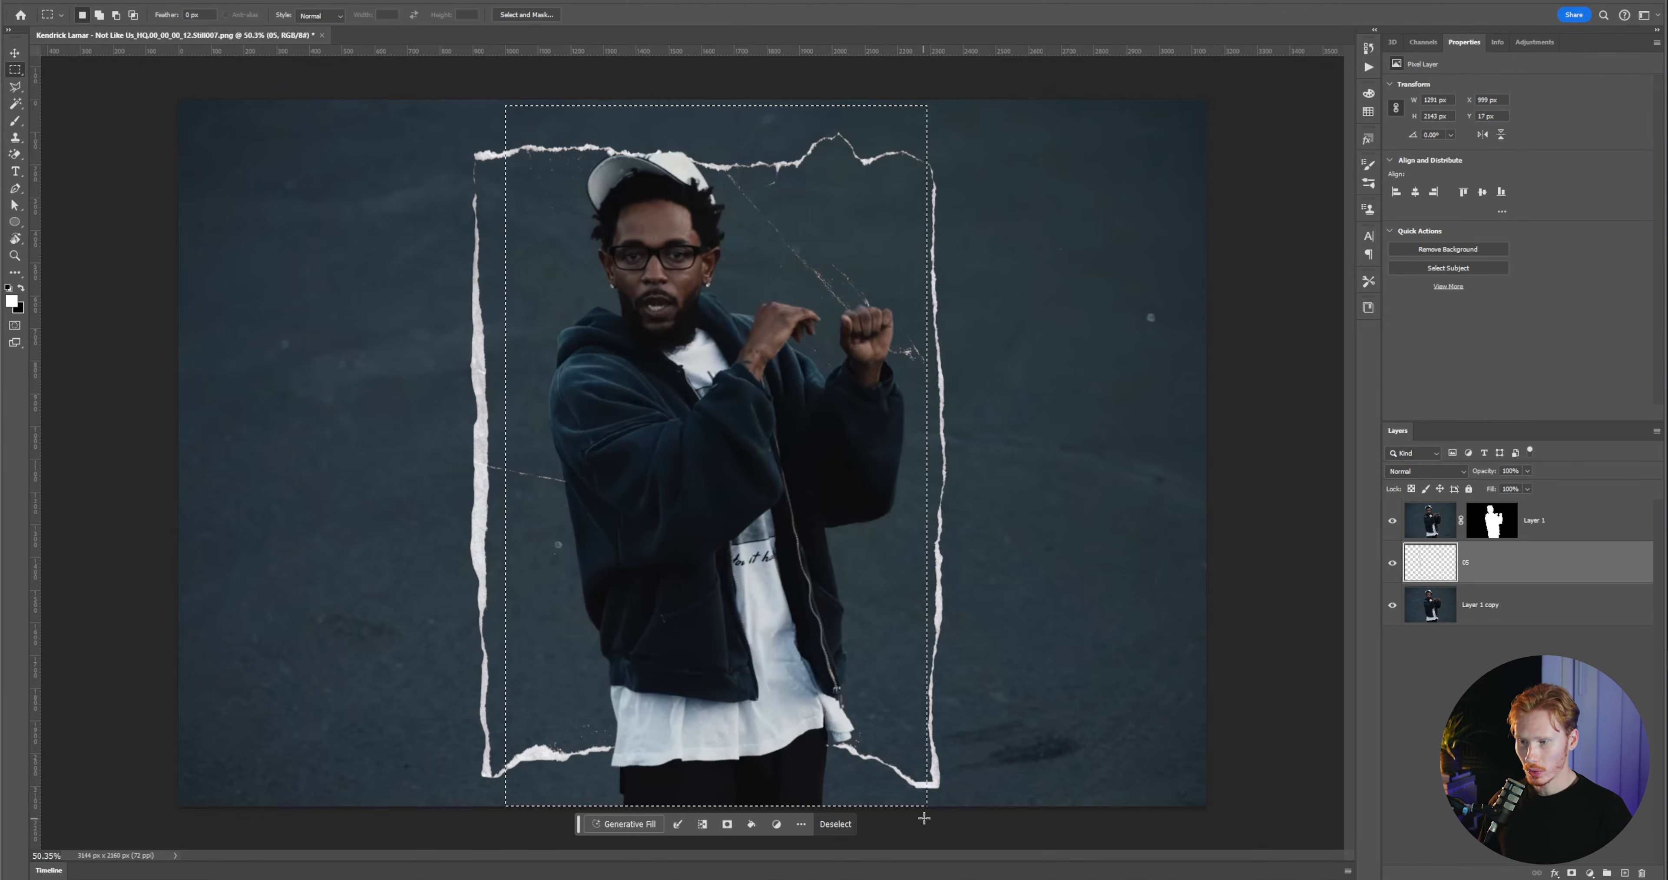
pyautogui.press('Delete')
pyautogui.hotkey('ctrl', 'd')
# - Cut the left torn-paper strip with a rectangular selection and paste it onto its own layer
pyautogui.moveTo(358, 136); pyautogui.dragTo(557, 806)
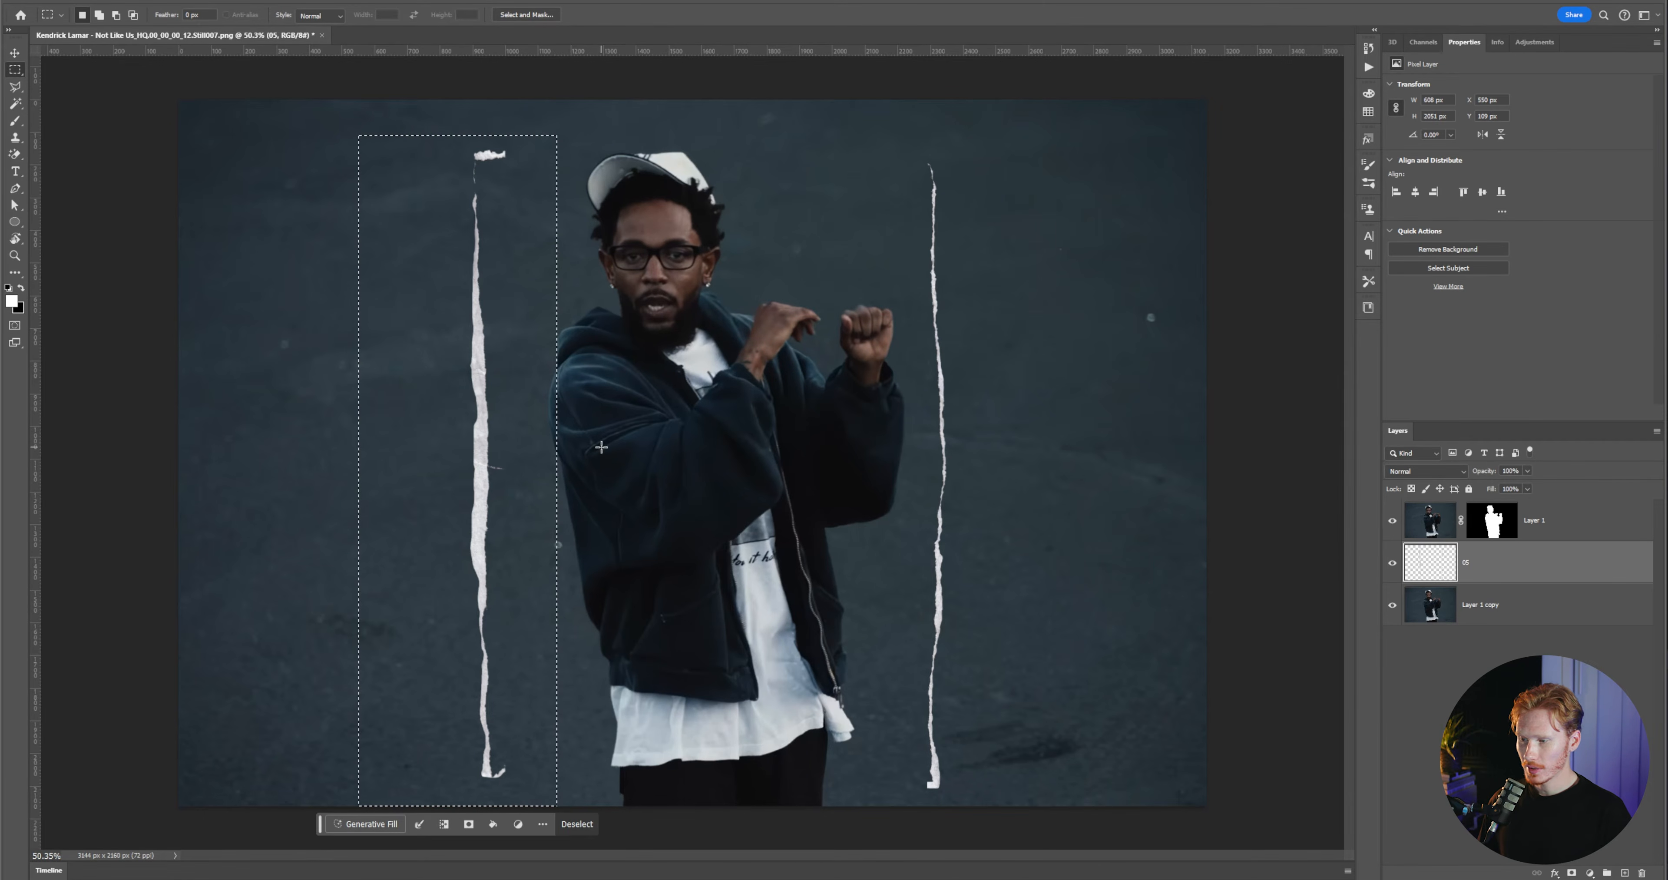
pyautogui.hotkey('ctrl', 'x')
pyautogui.hotkey('ctrl', 'v')
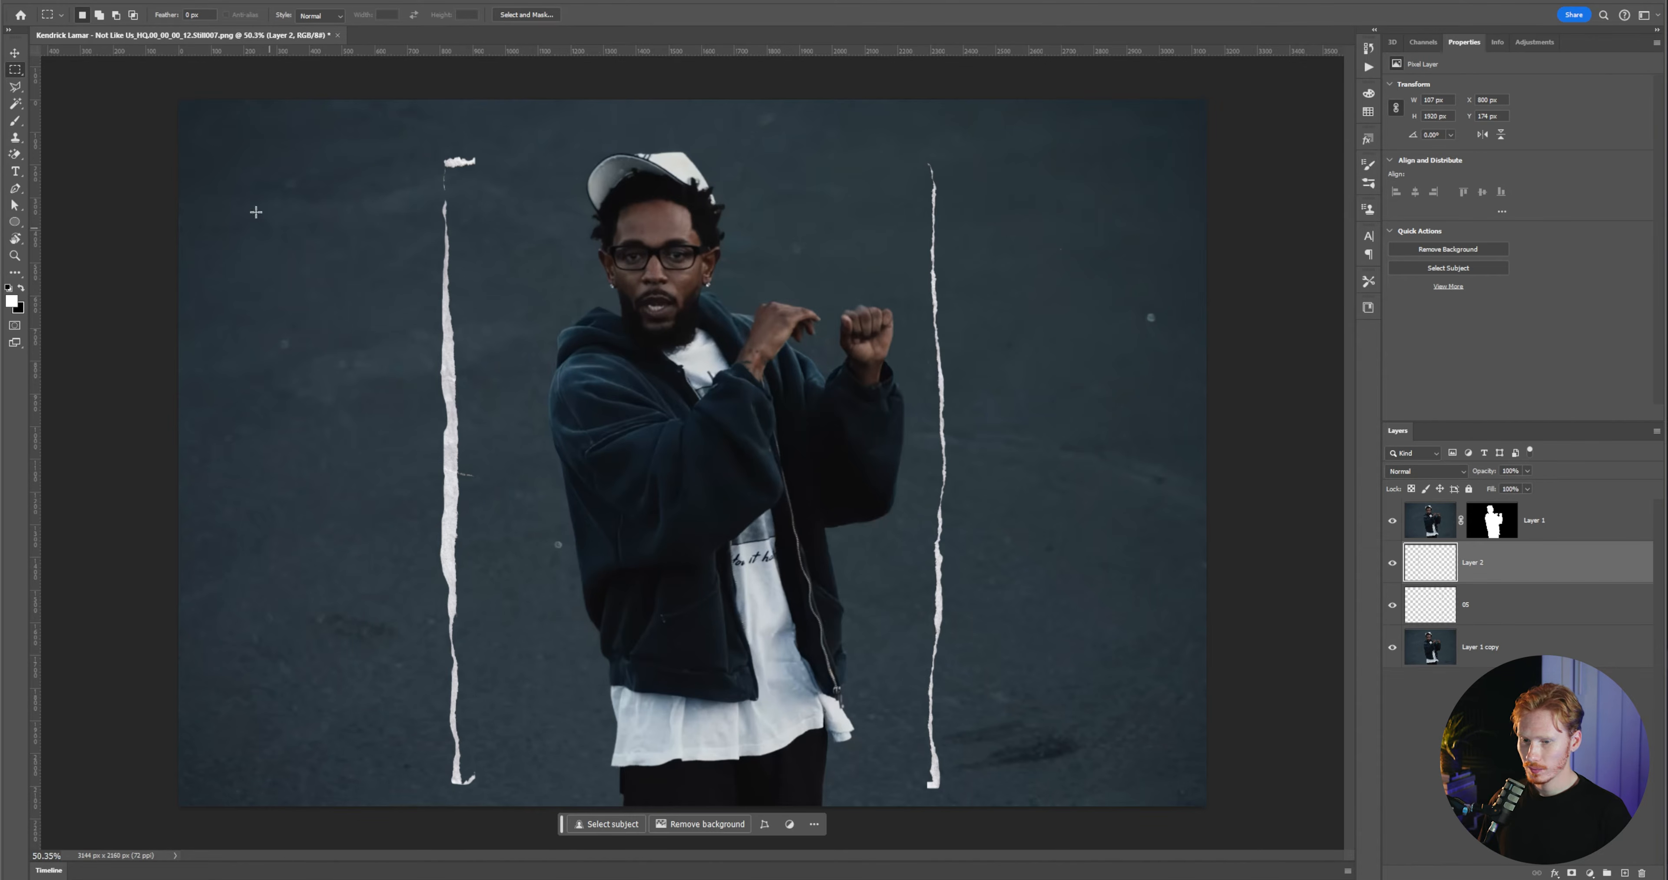
# - Erase the stray torn bits at both ends of the left paper strip and the crease on its side with a Hard Round eraser
pyautogui.click(15, 153)
pyautogui.scroll(5, 362, 134)
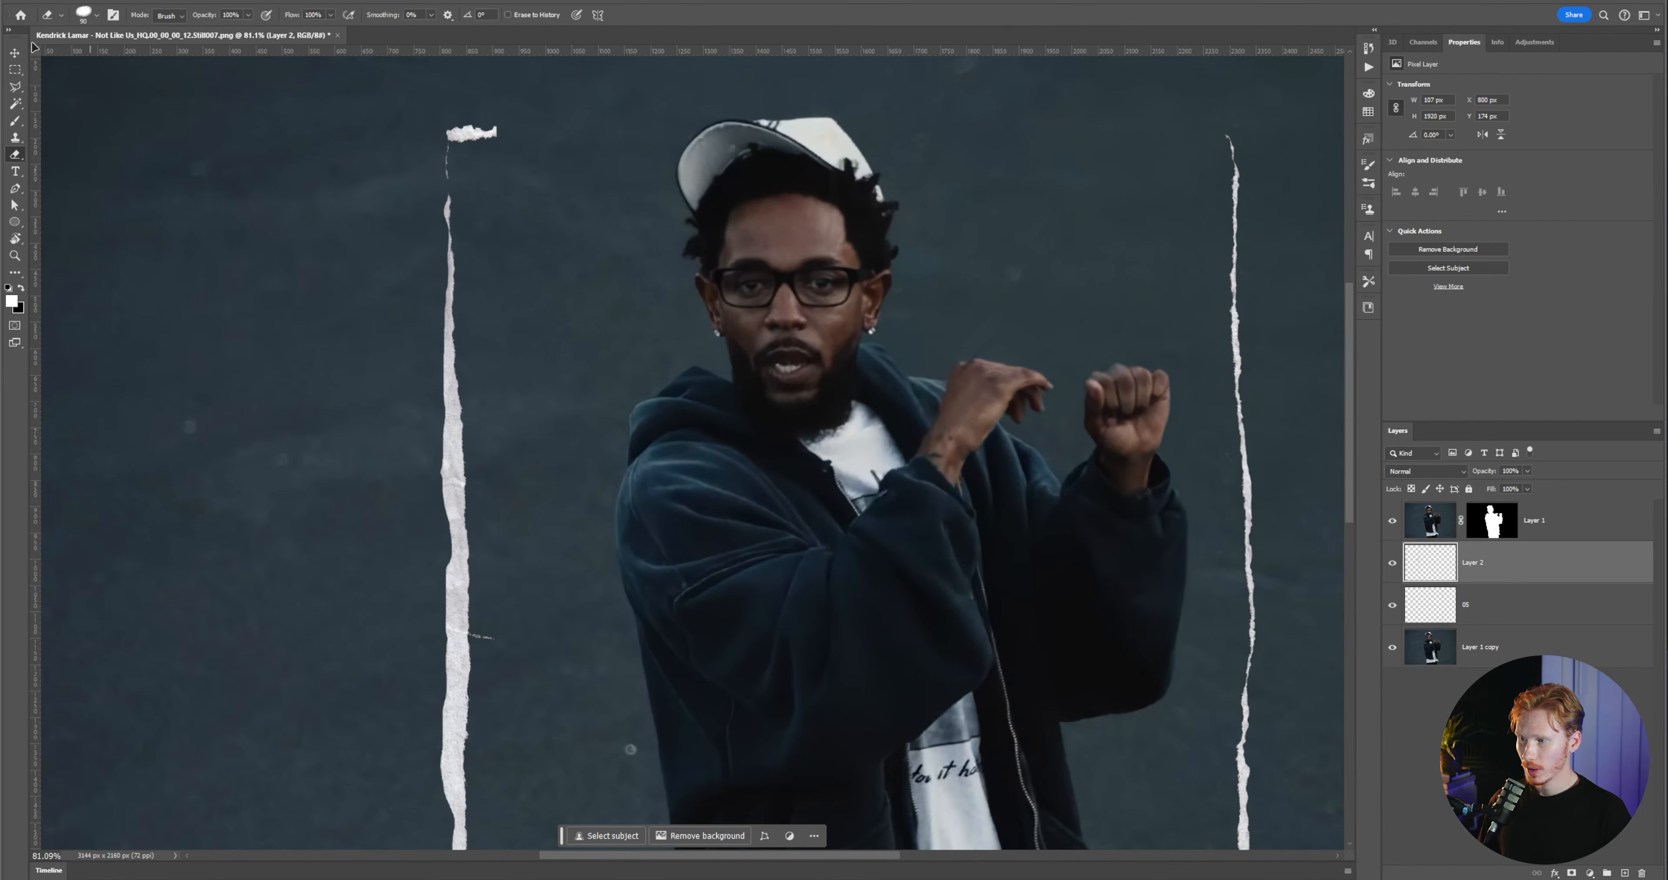
pyautogui.click(77, 16)
pyautogui.click(26, 162)
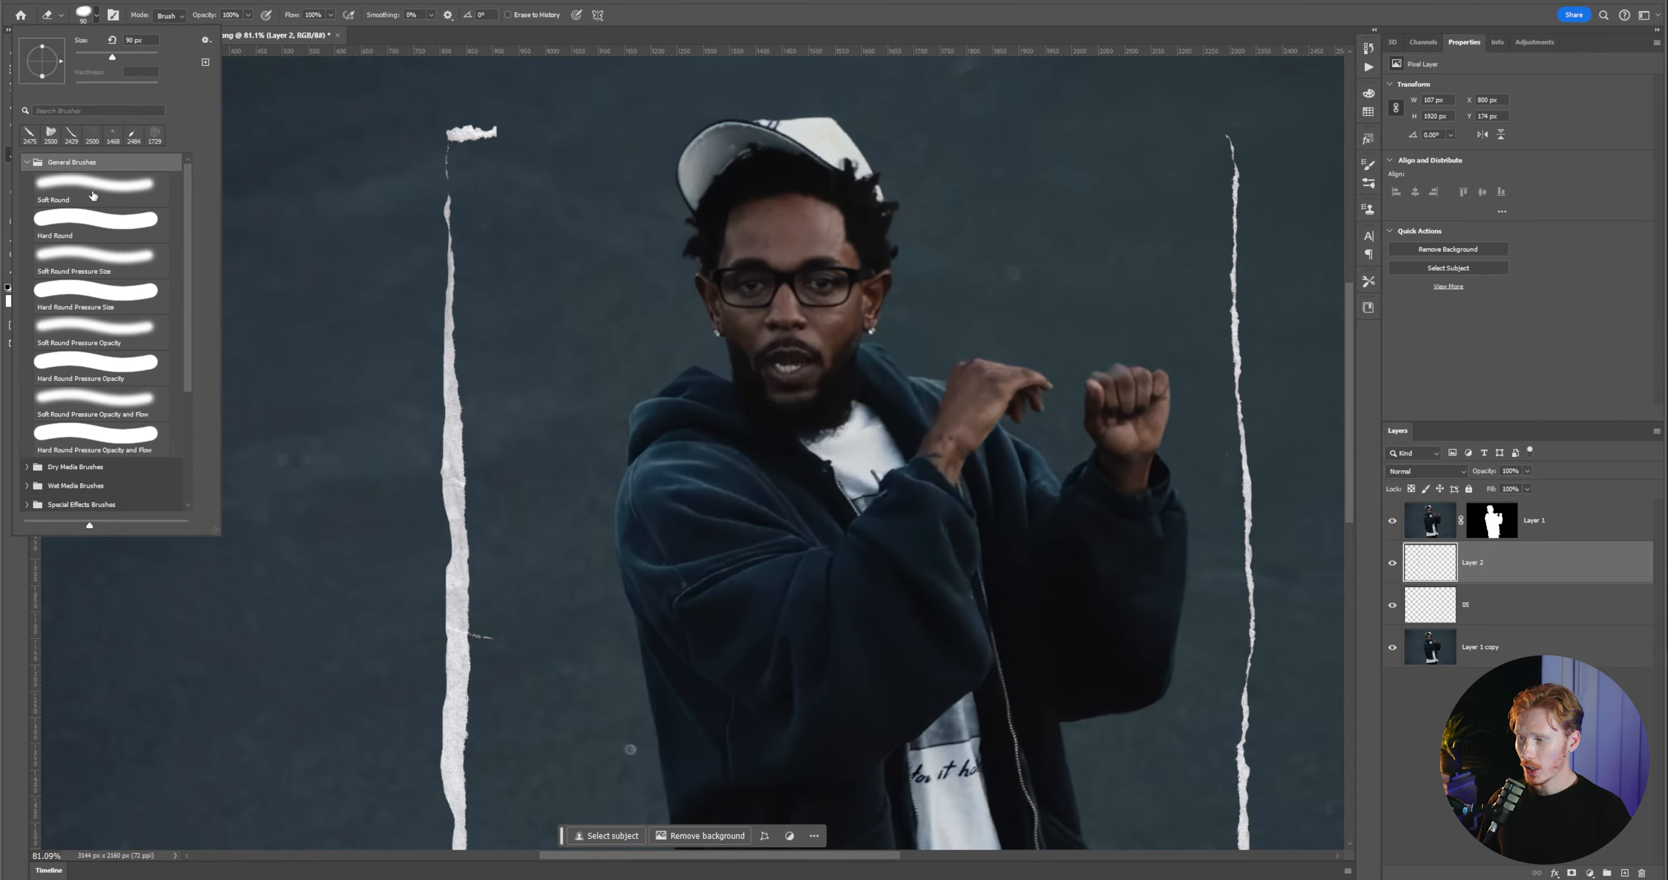
pyautogui.click(107, 205)
pyautogui.click(532, 101)
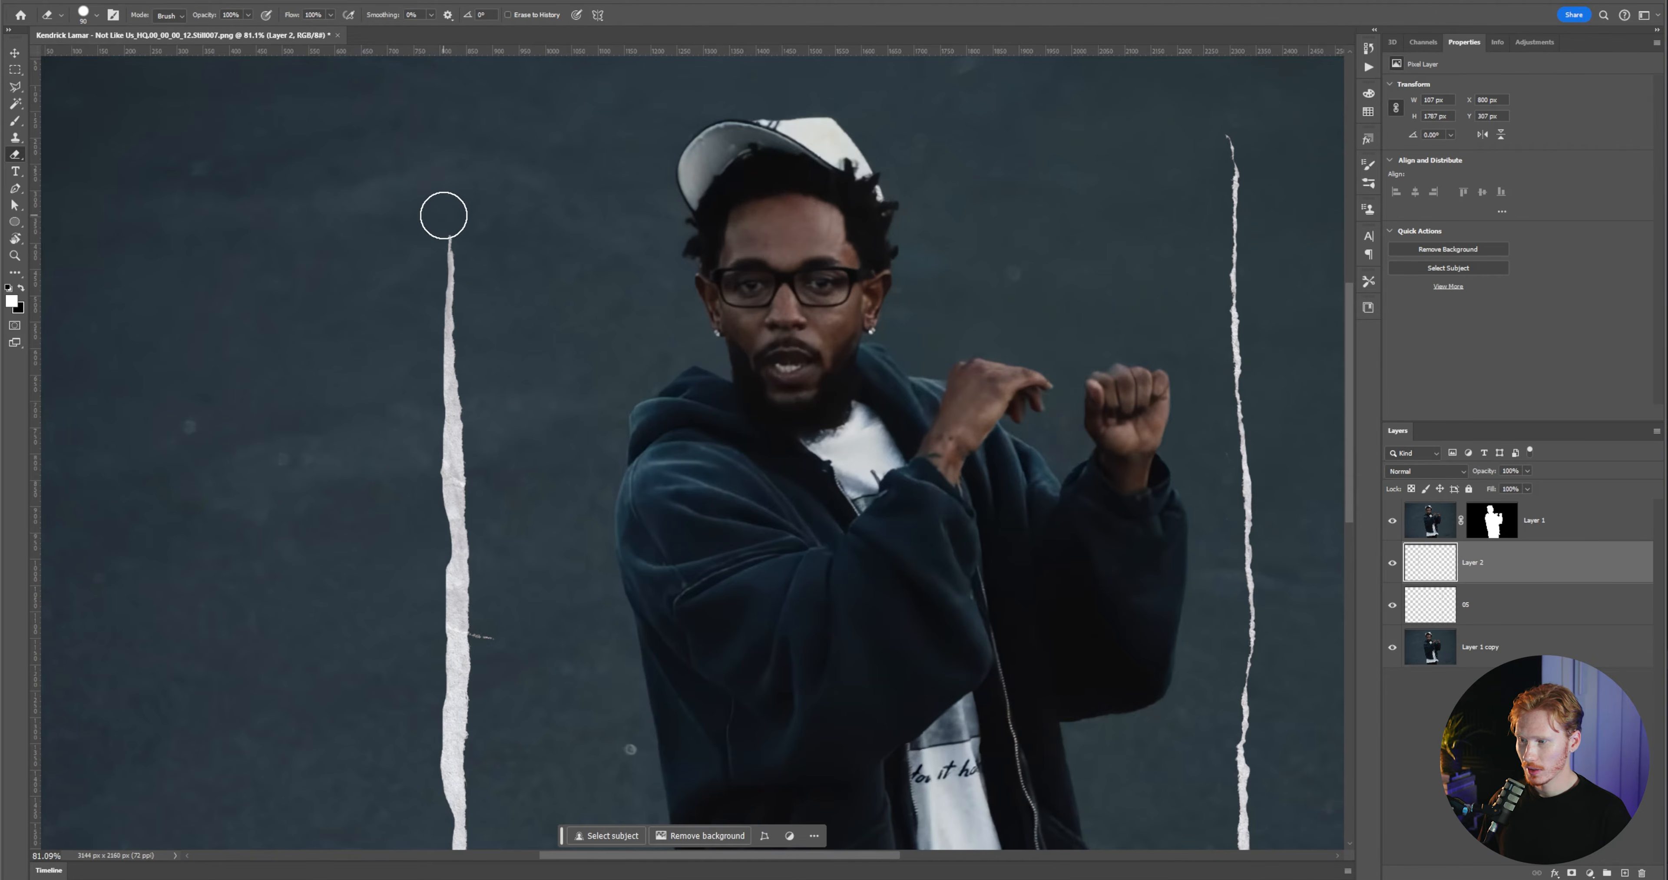
pyautogui.scroll(-5, 563, 562)
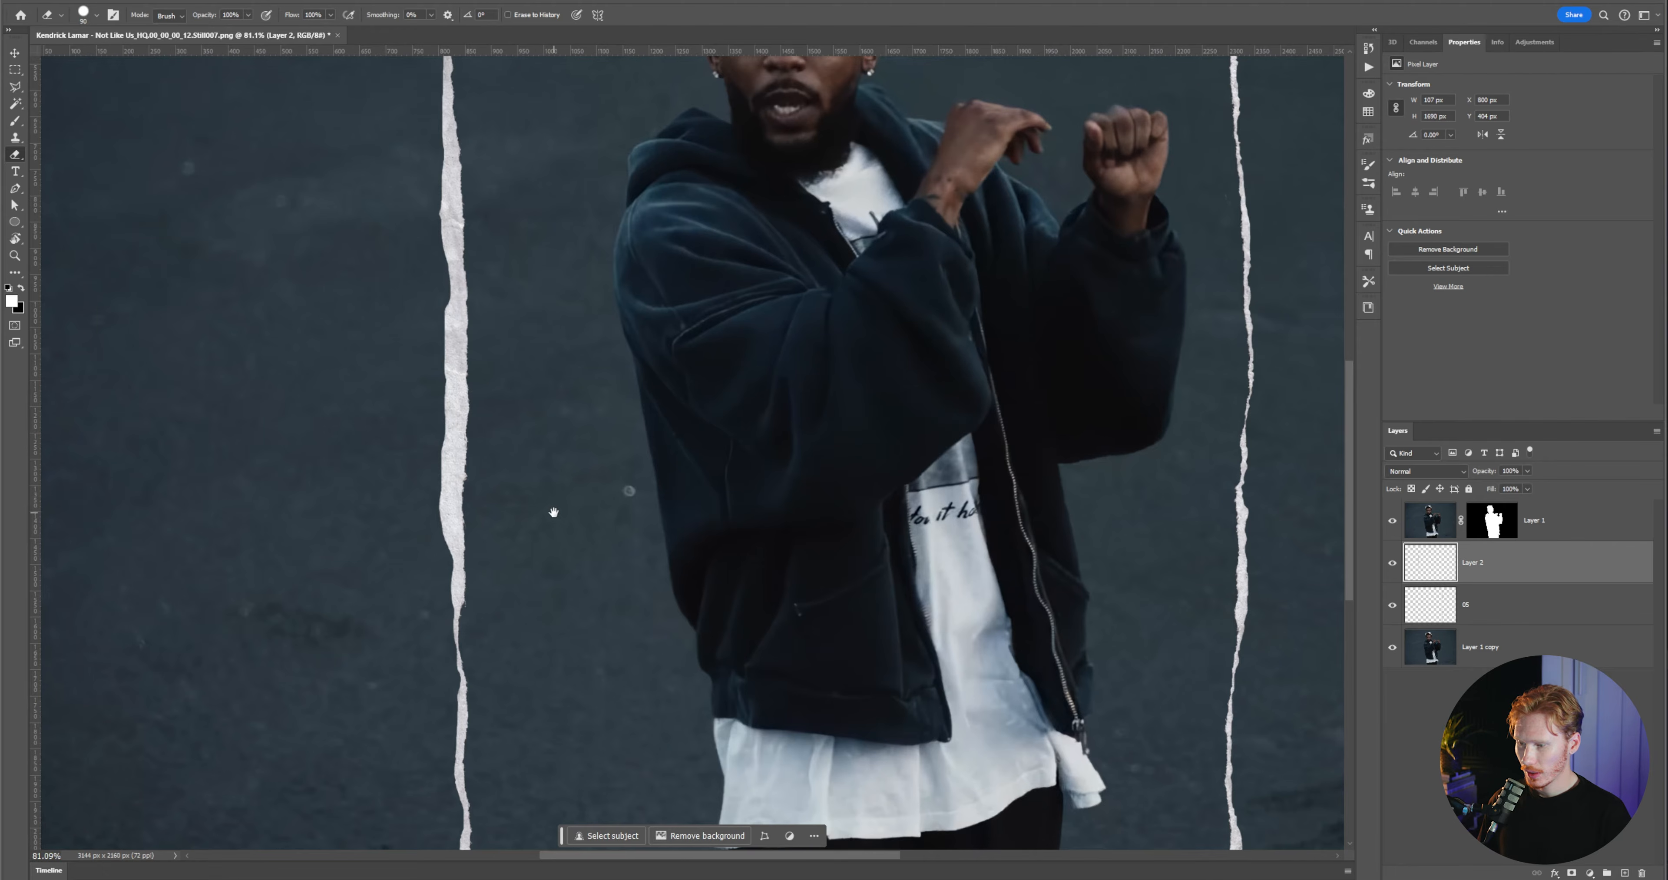
pyautogui.moveTo(554, 513); pyautogui.dragTo(555, 349)
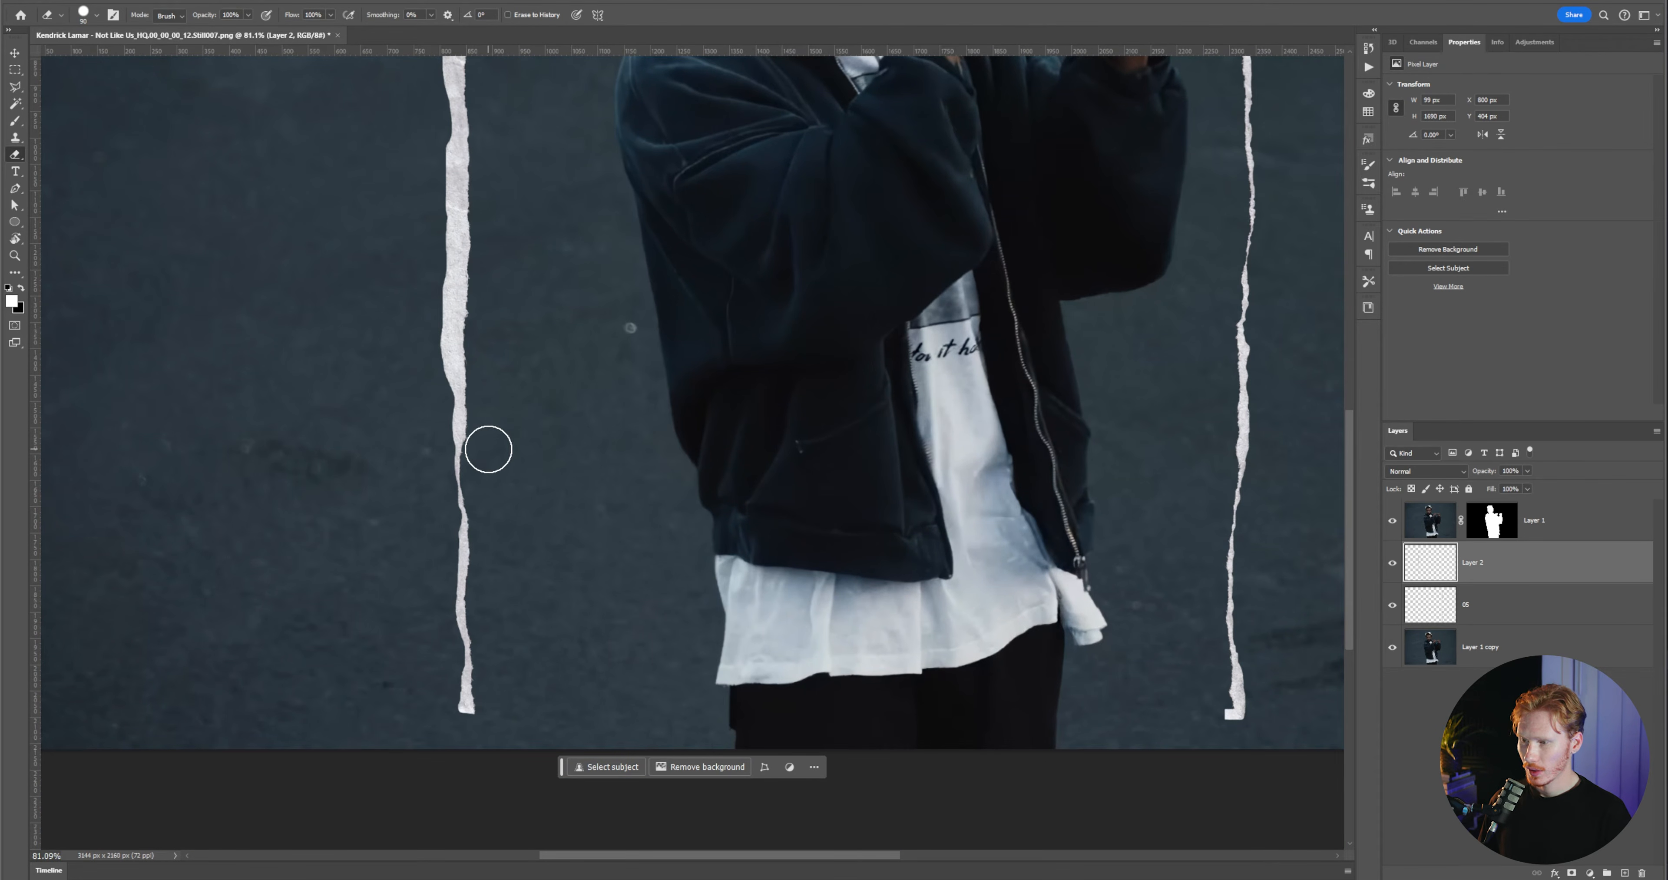
# - Move the left paper strip closer to the subject and rotate it 180 degrees with Free Transform
pyautogui.press('v')
pyautogui.scroll(-2, 415, 434)
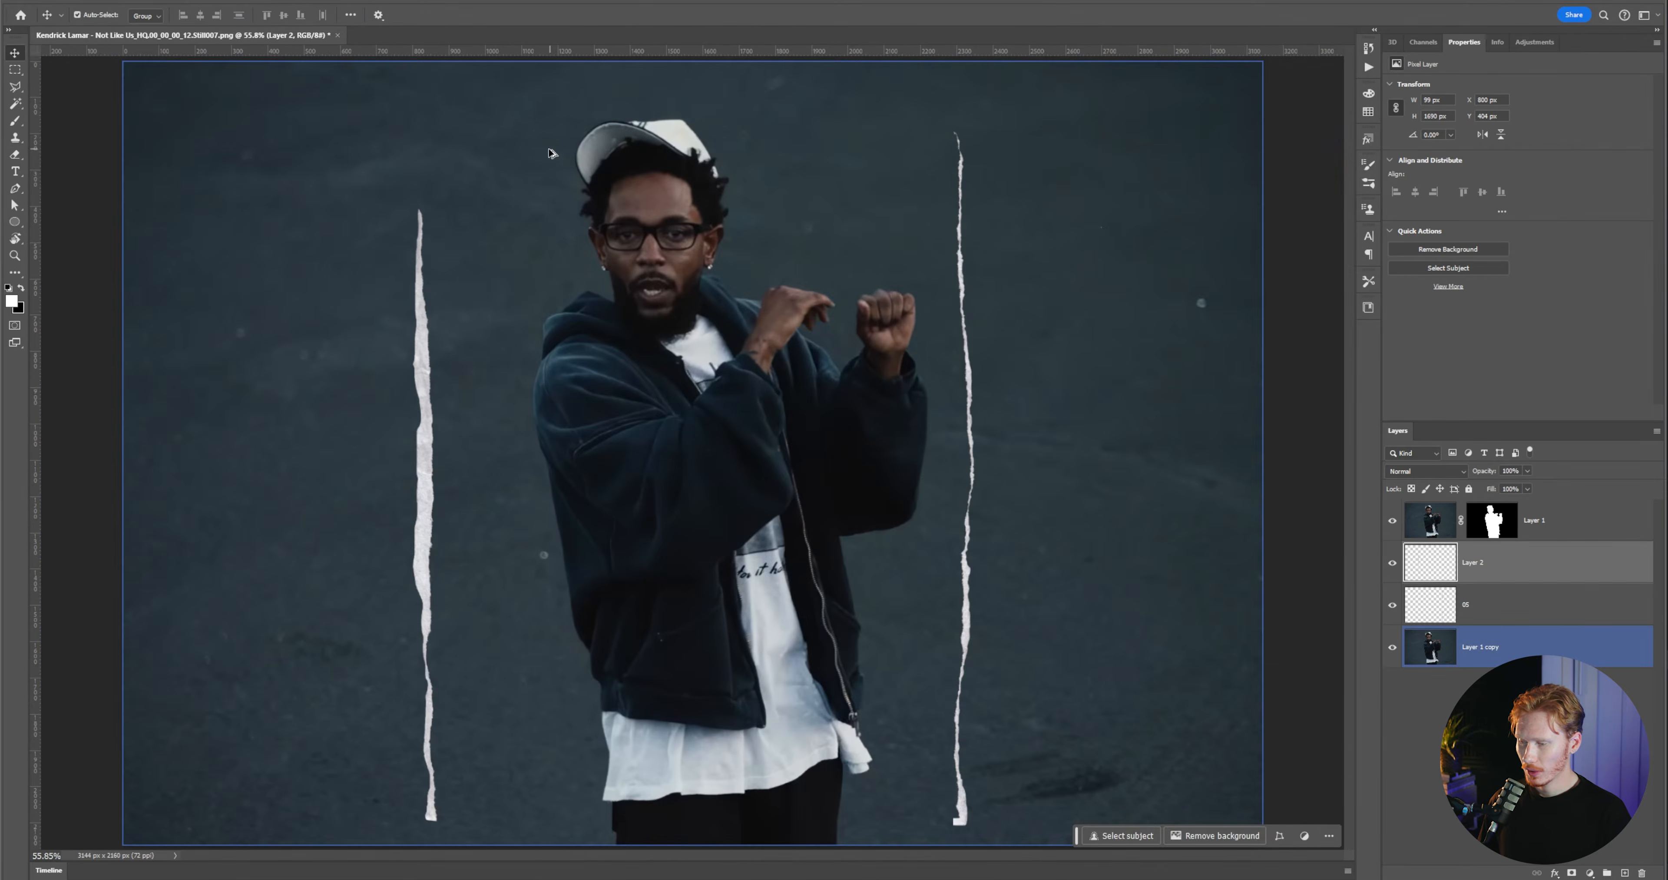
pyautogui.moveTo(435, 424)
pyautogui.mouseDown()
pyautogui.moveTo(471, 444)
pyautogui.moveTo(487, 409)
pyautogui.mouseUp()
pyautogui.hotkey('ctrl', 't')
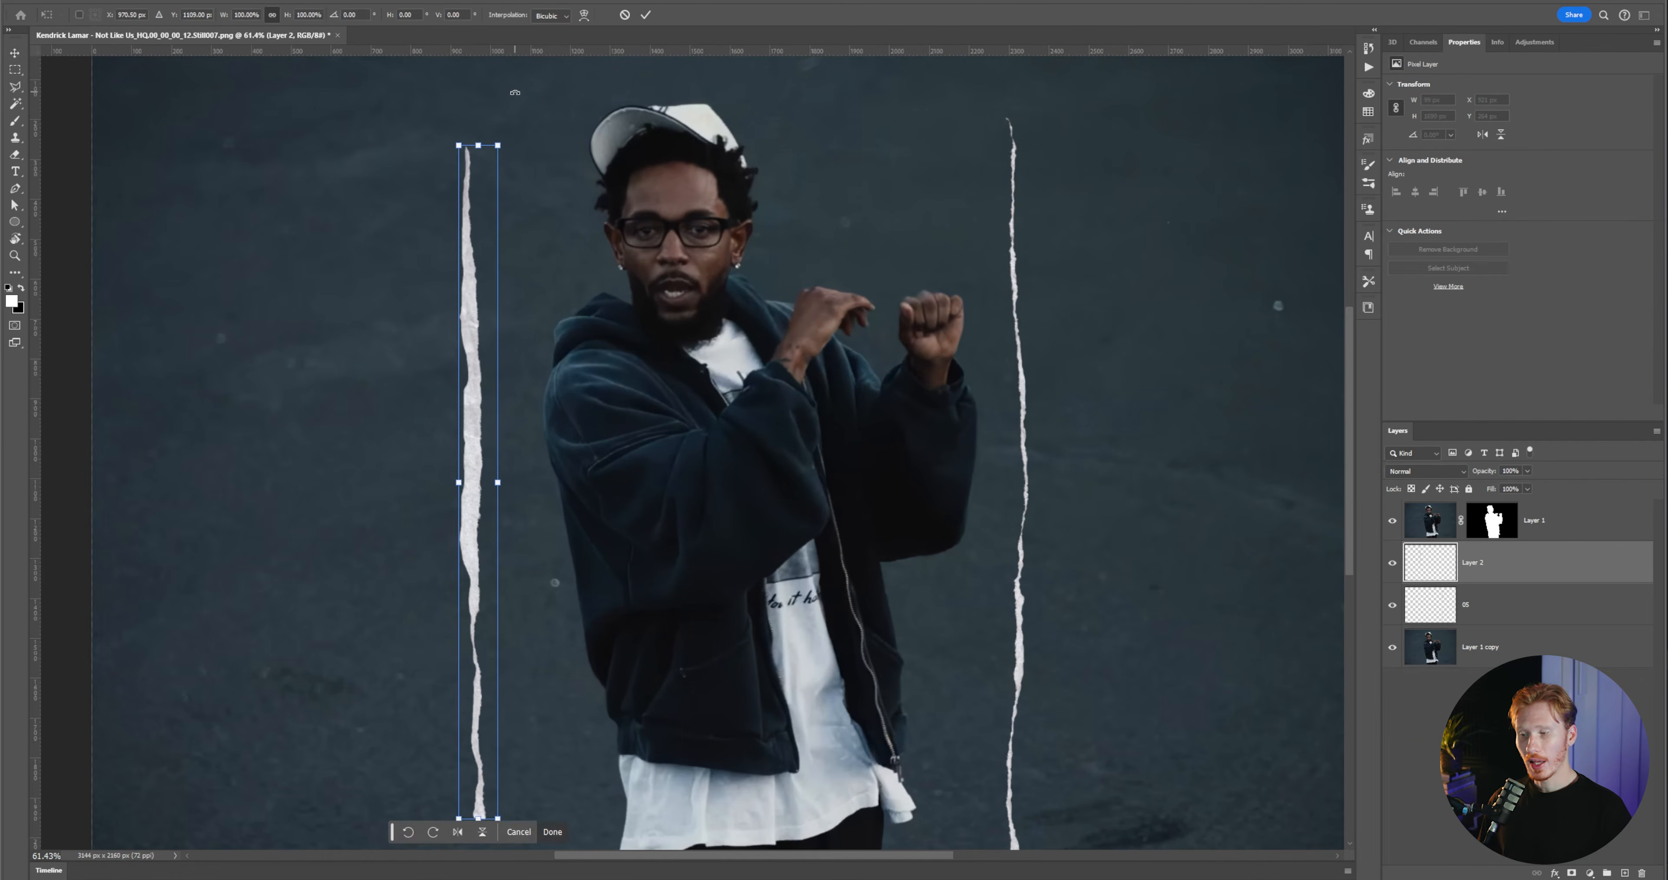
pyautogui.moveTo(517, 225); pyautogui.dragTo(456, 635)
pyautogui.scroll(-3, 648, 418)
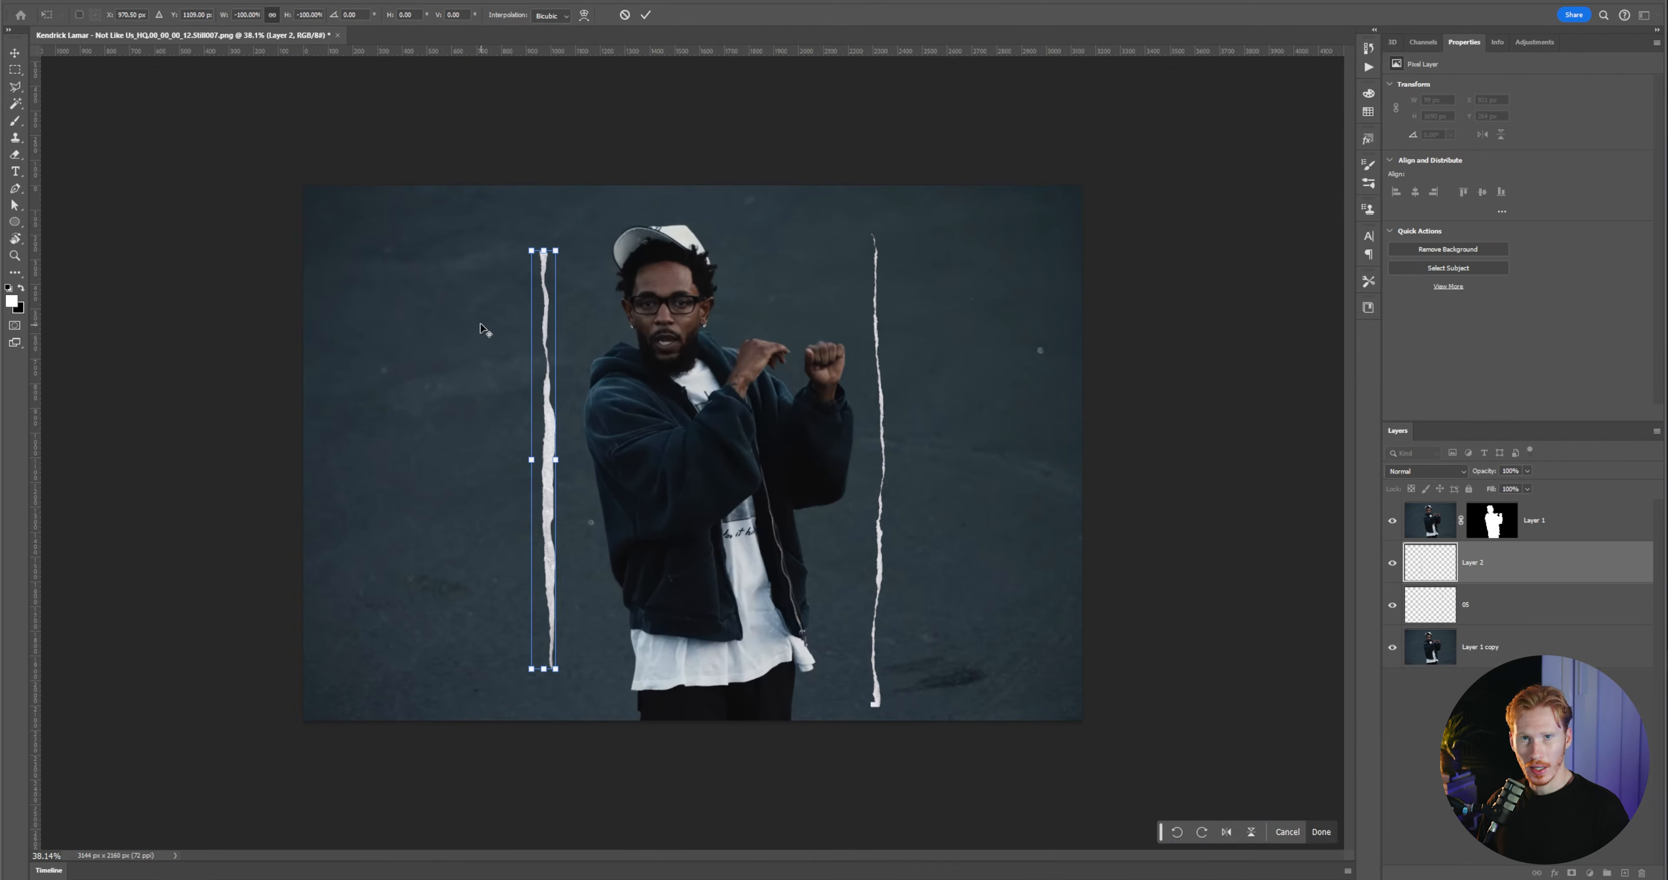
# - Enlarge the left paper strip to about 176 px wide, extend it beyond the image's upper edge, and apply the transform
pyautogui.moveTo(544, 250); pyautogui.dragTo(570, 14)
pyautogui.moveTo(549, 395); pyautogui.dragTo(556, 394)
pyautogui.moveTo(551, 668); pyautogui.dragTo(551, 720)
pyautogui.moveTo(567, 589); pyautogui.dragTo(568, 550)
pyautogui.press('Return')
# - Open Puppet Warp on the left strip and bend its lower end along the subject's shirt and trousers
pyautogui.scroll(5, 617, 566)
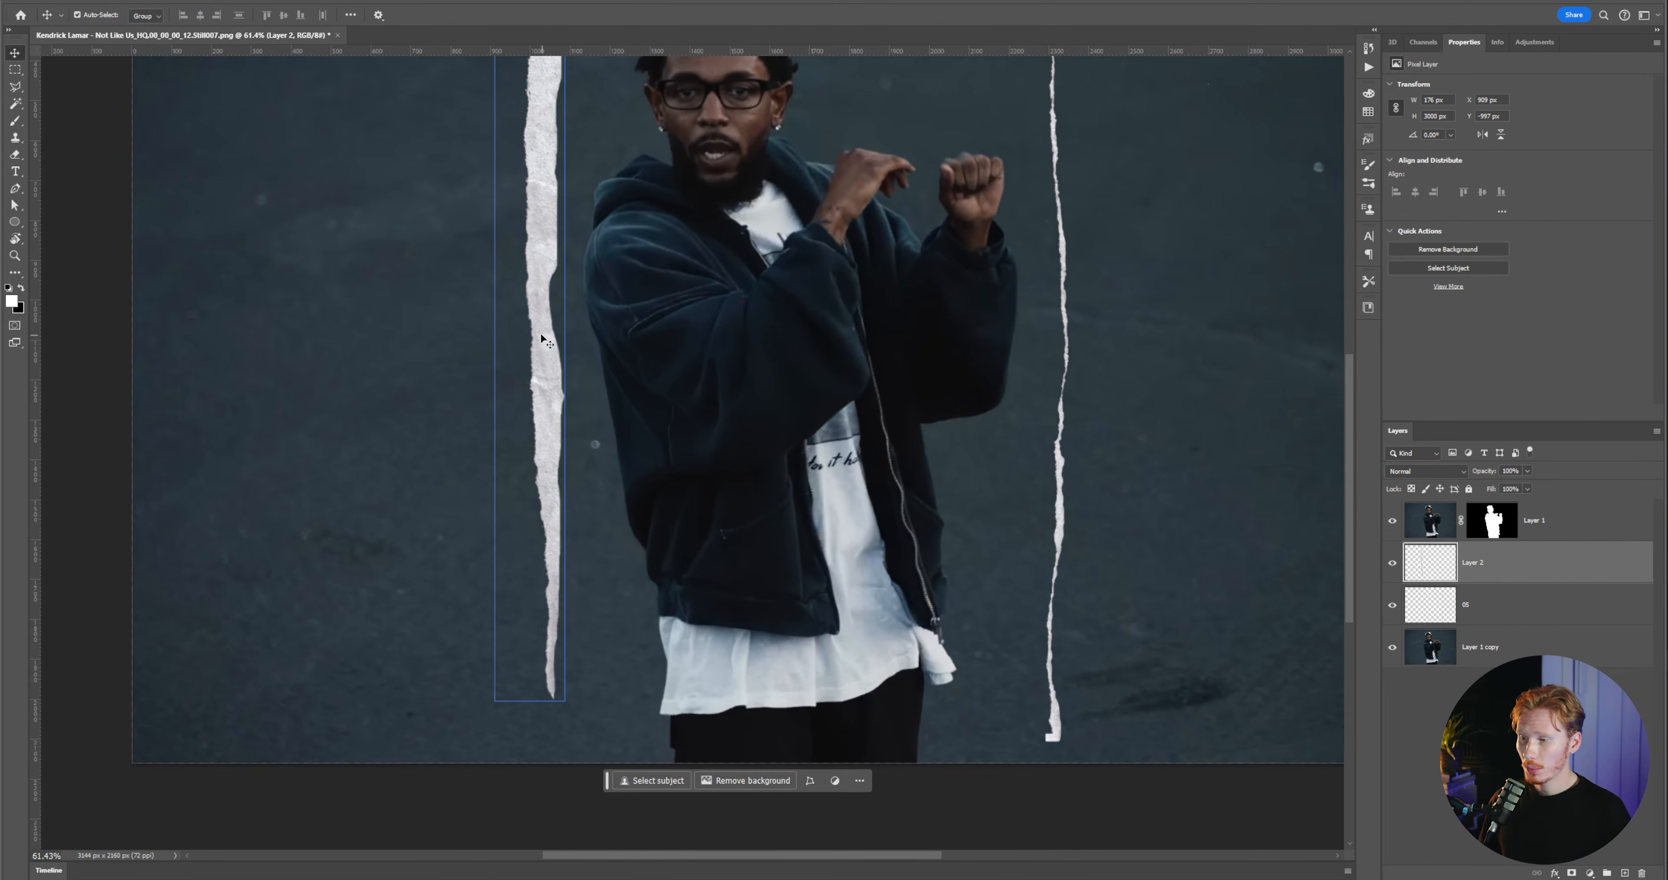
pyautogui.hotkey('alt', 'e')
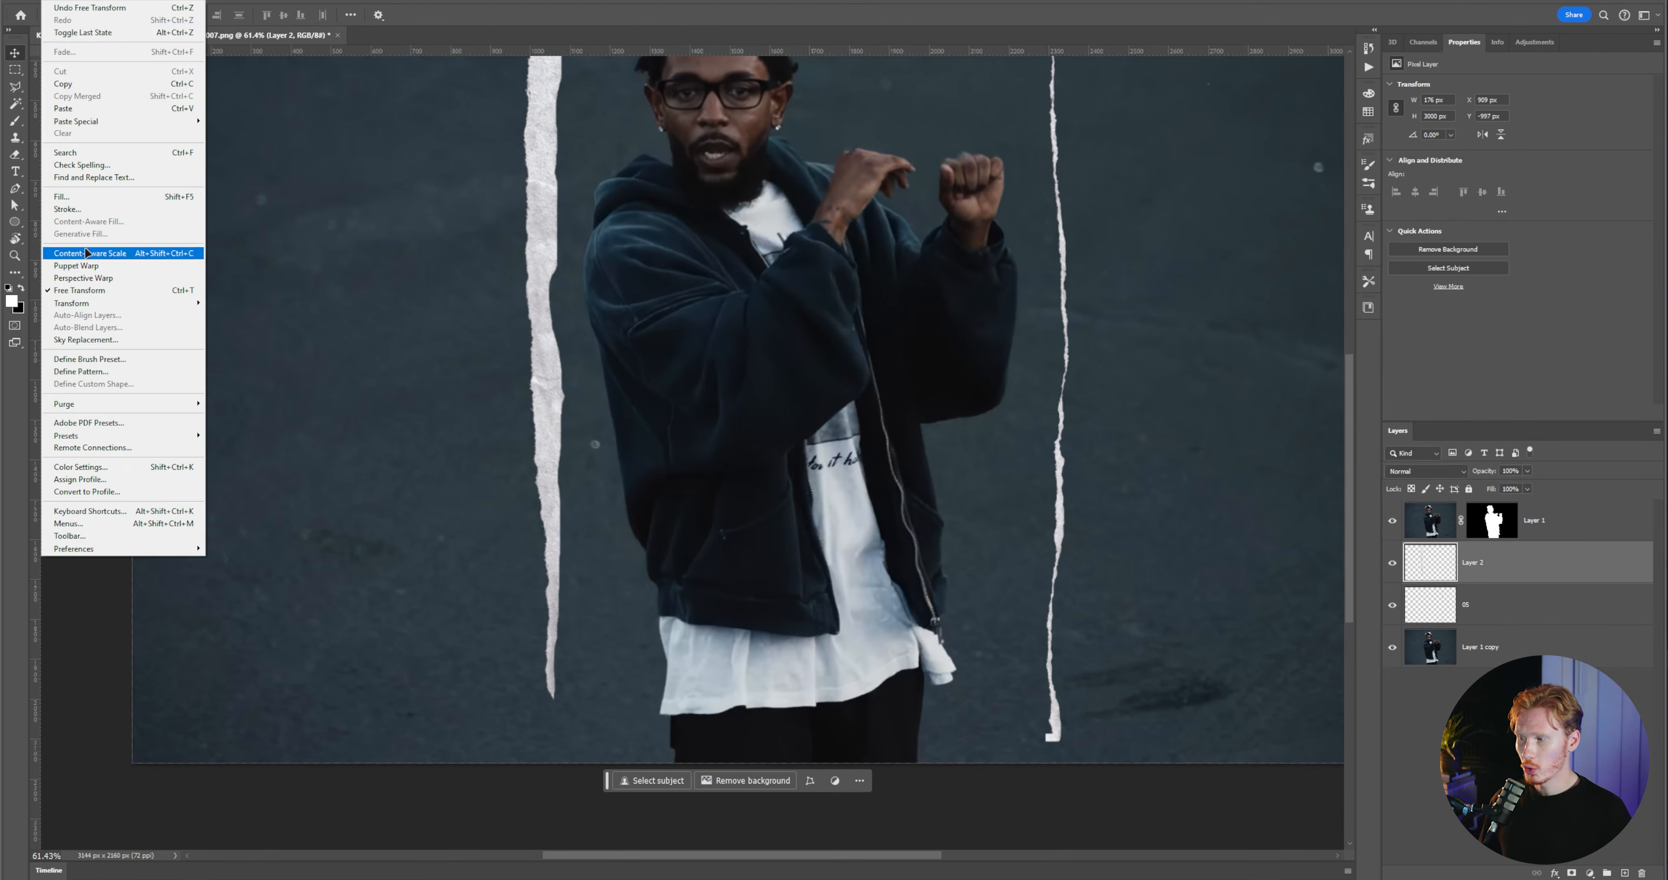
pyautogui.click(83, 266)
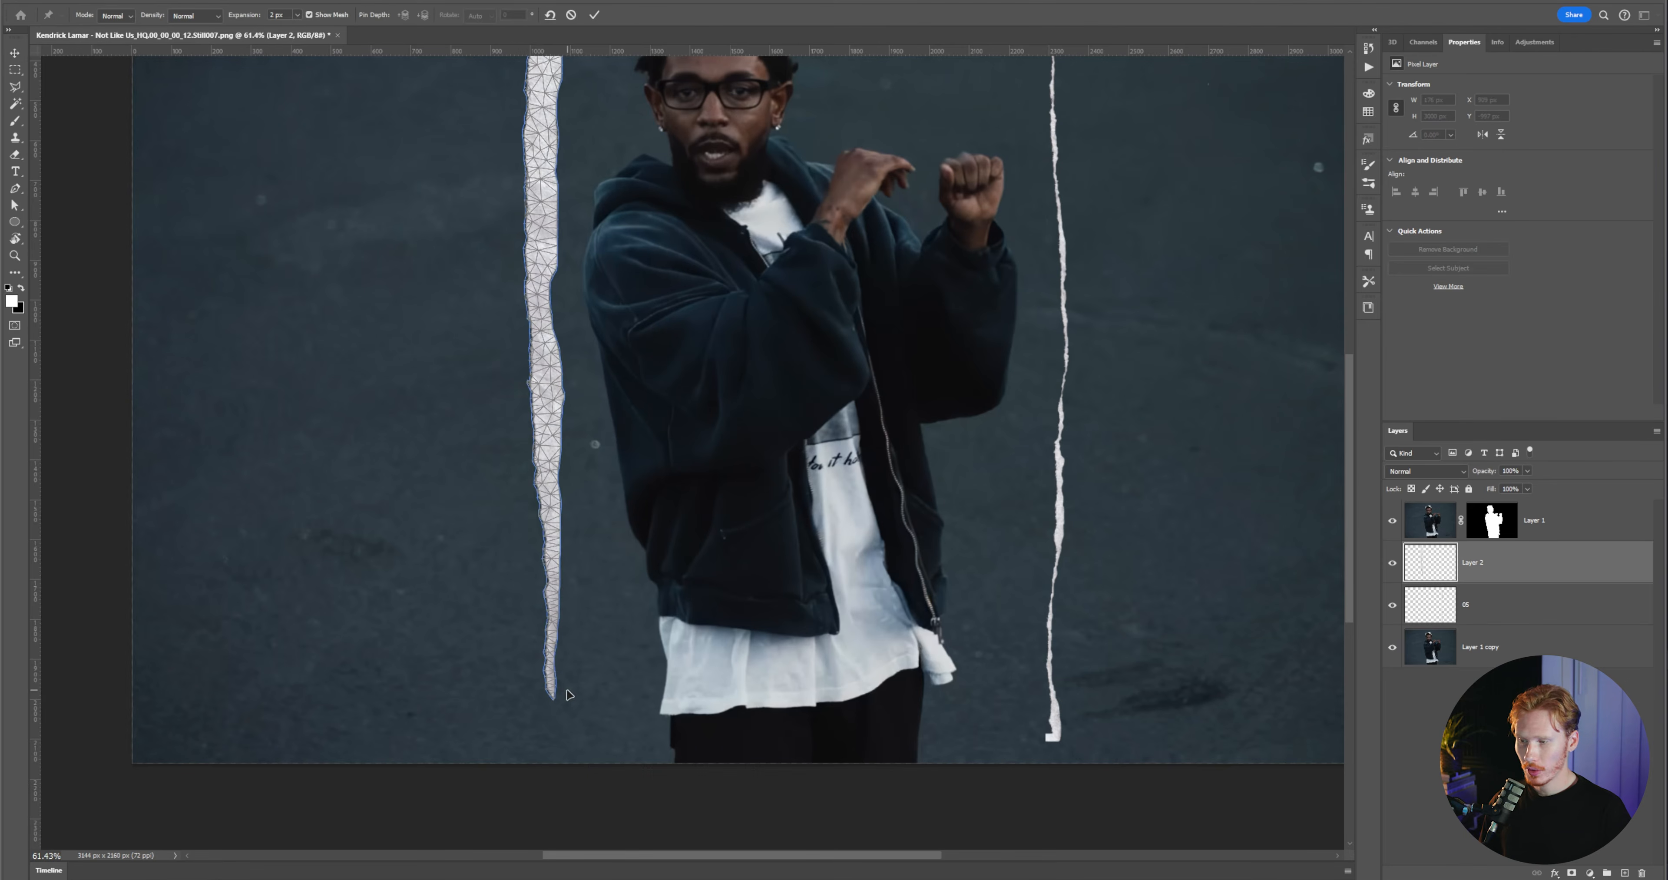
pyautogui.click(549, 675)
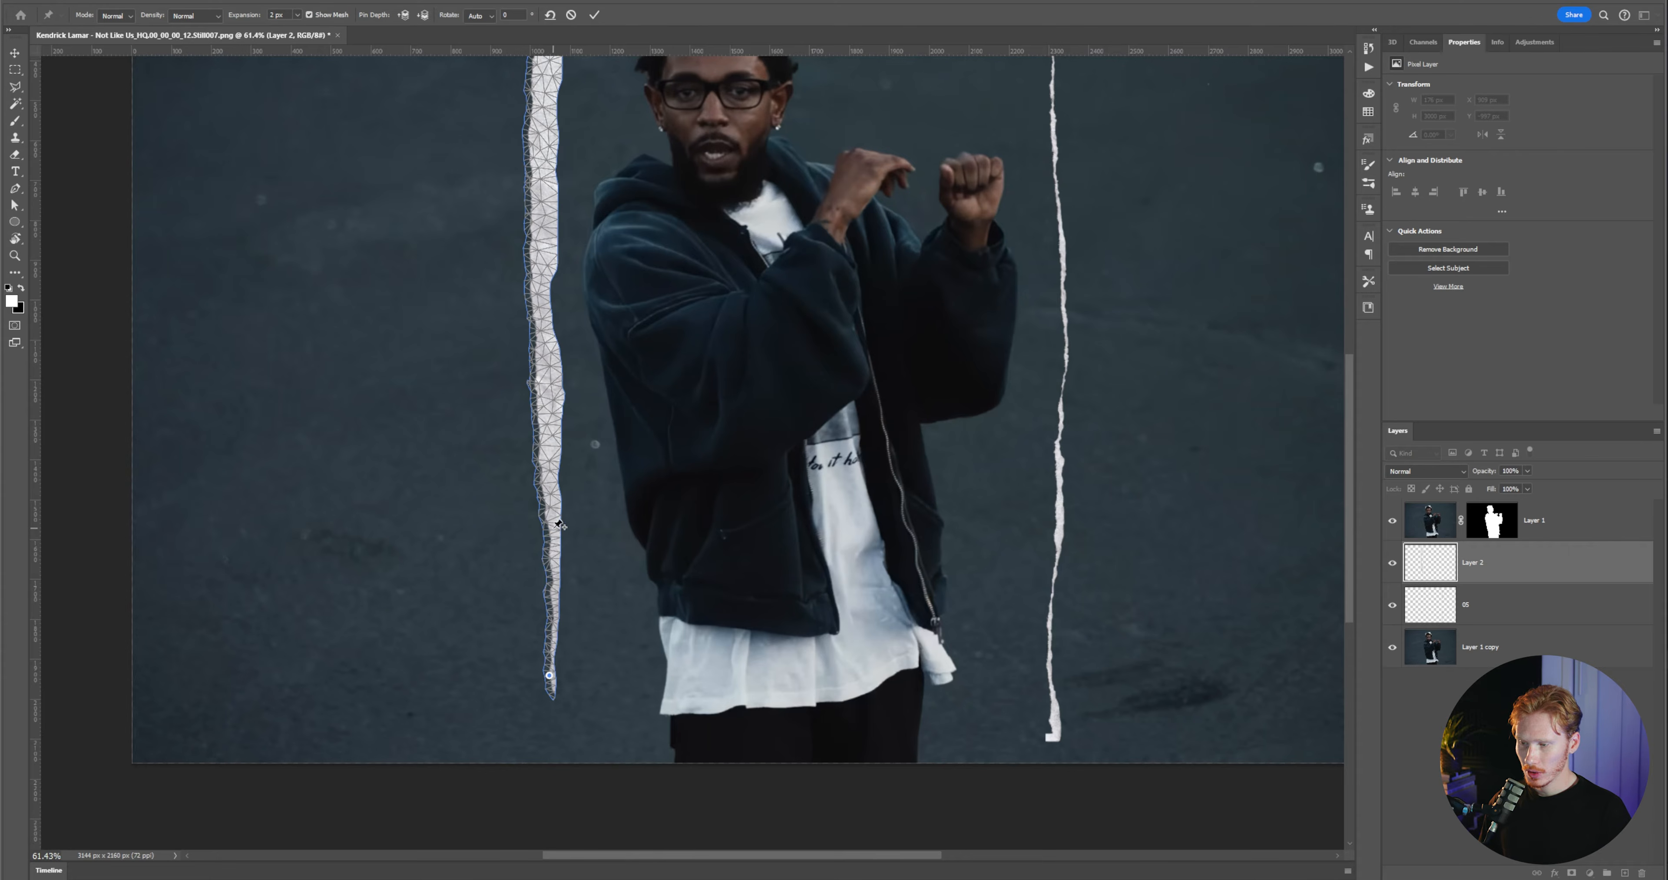
pyautogui.moveTo(563, 689); pyautogui.dragTo(677, 768)
pyautogui.moveTo(543, 519); pyautogui.dragTo(669, 723)
# - Pin and bend the middle of the left strip so it follows the outer edge of the jacket up to the sleeve
pyautogui.scroll(7, 659, 695)
pyautogui.moveTo(608, 337); pyautogui.dragTo(713, 538)
pyautogui.moveTo(697, 545); pyautogui.dragTo(701, 541)
pyautogui.moveTo(711, 429); pyautogui.dragTo(767, 662)
pyautogui.moveTo(610, 554); pyautogui.dragTo(696, 467)
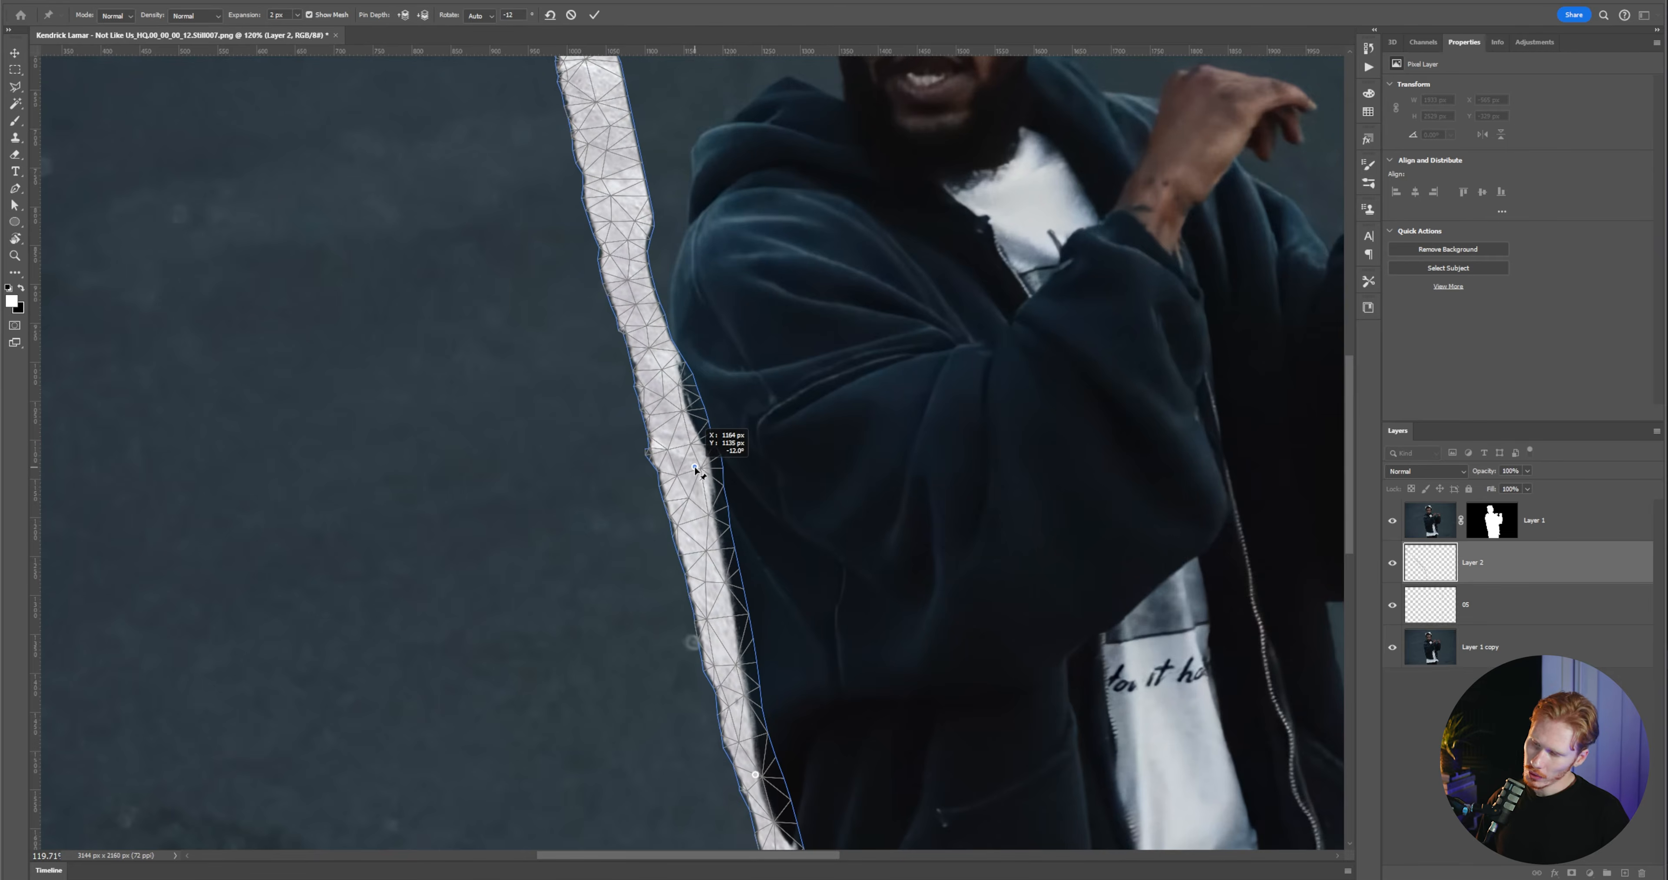
pyautogui.moveTo(636, 259); pyautogui.dragTo(702, 501)
pyautogui.click(666, 510)
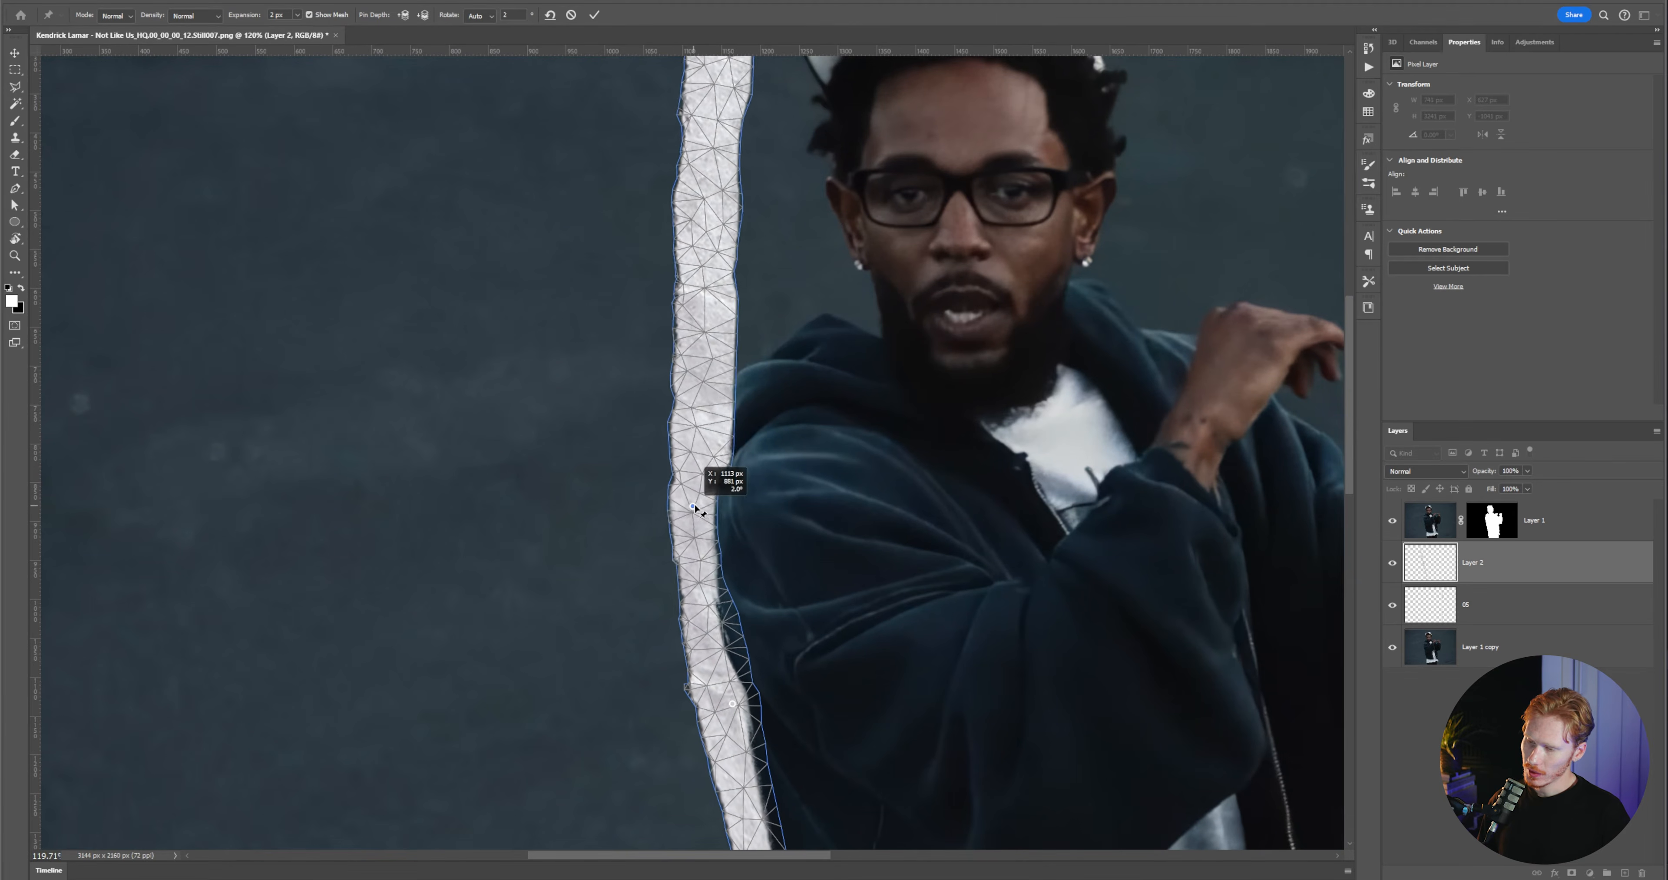
# - Curve the left strip over the subject's shoulder and turn it upward at the neck with further warp pins
pyautogui.moveTo(706, 317); pyautogui.dragTo(736, 314)
pyautogui.moveTo(829, 428); pyautogui.dragTo(755, 679)
pyautogui.moveTo(662, 565); pyautogui.dragTo(764, 590)
pyautogui.click(809, 561)
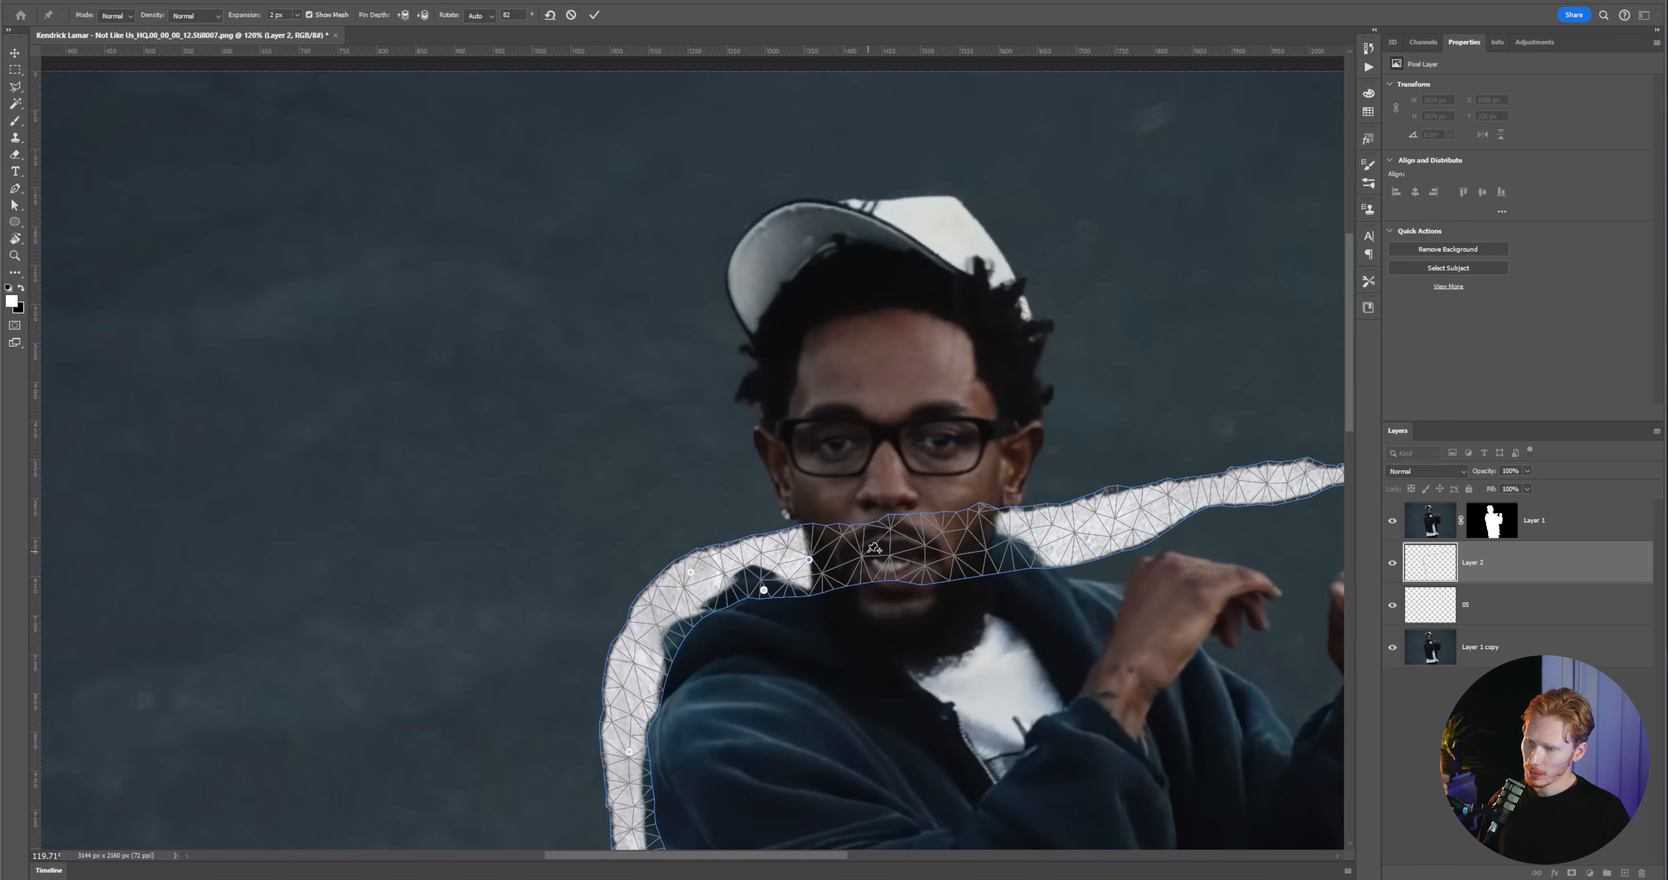
pyautogui.moveTo(874, 554); pyautogui.dragTo(795, 496)
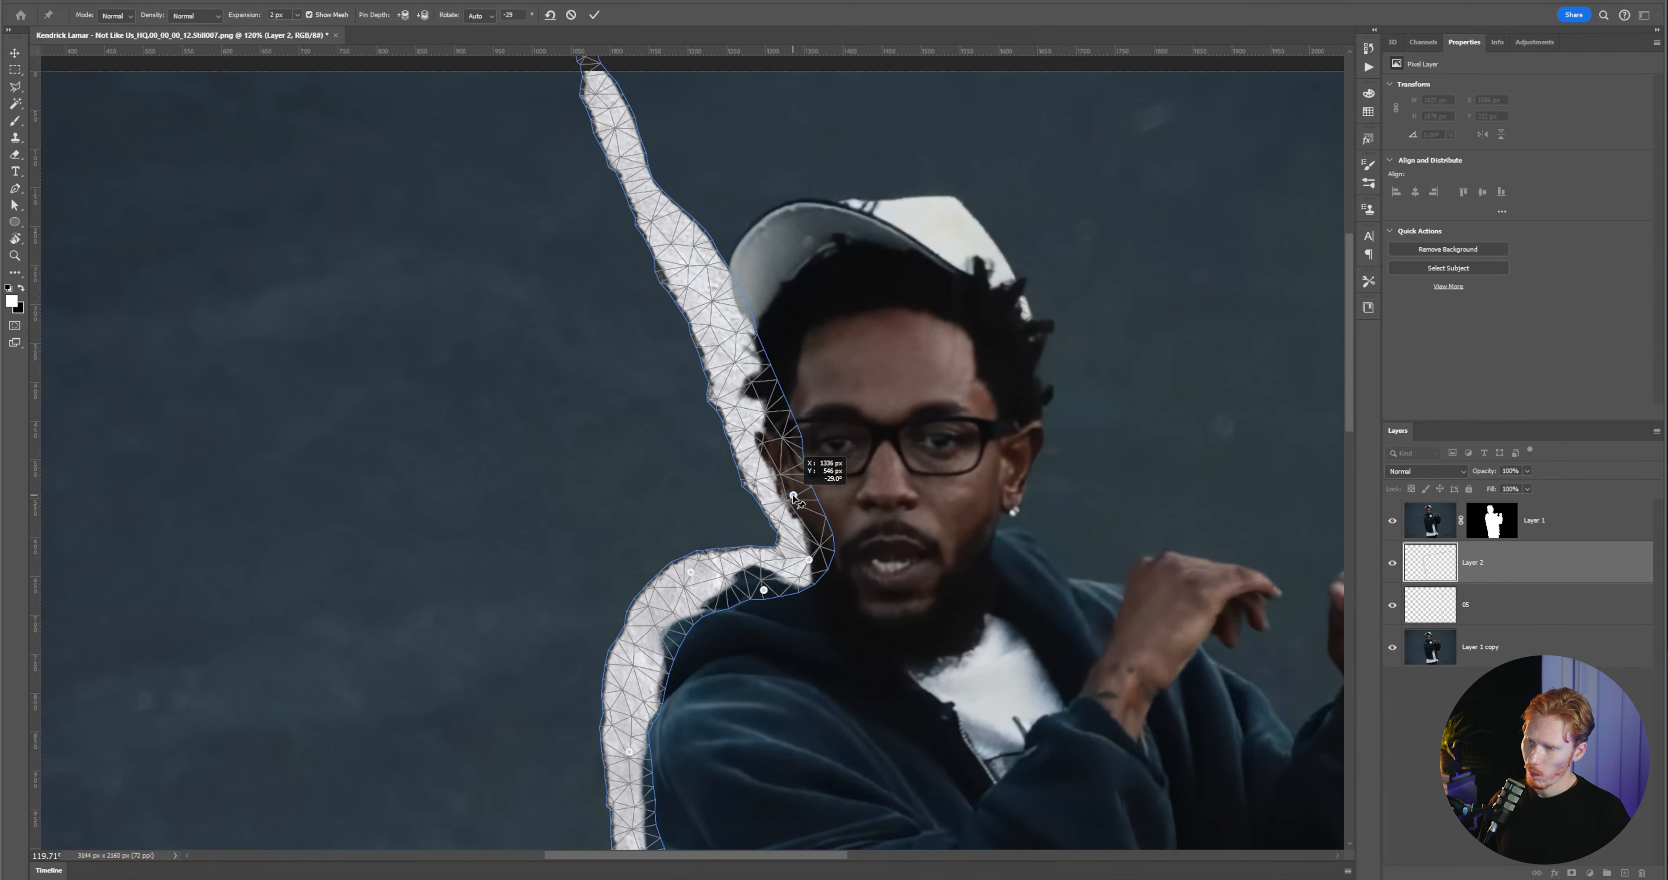
# - Wrap the rest of the left strip around the head and cap down to the opposite shoulder, and apply the Puppet Warp
pyautogui.moveTo(732, 356); pyautogui.dragTo(742, 350)
pyautogui.moveTo(716, 252); pyautogui.dragTo(733, 239)
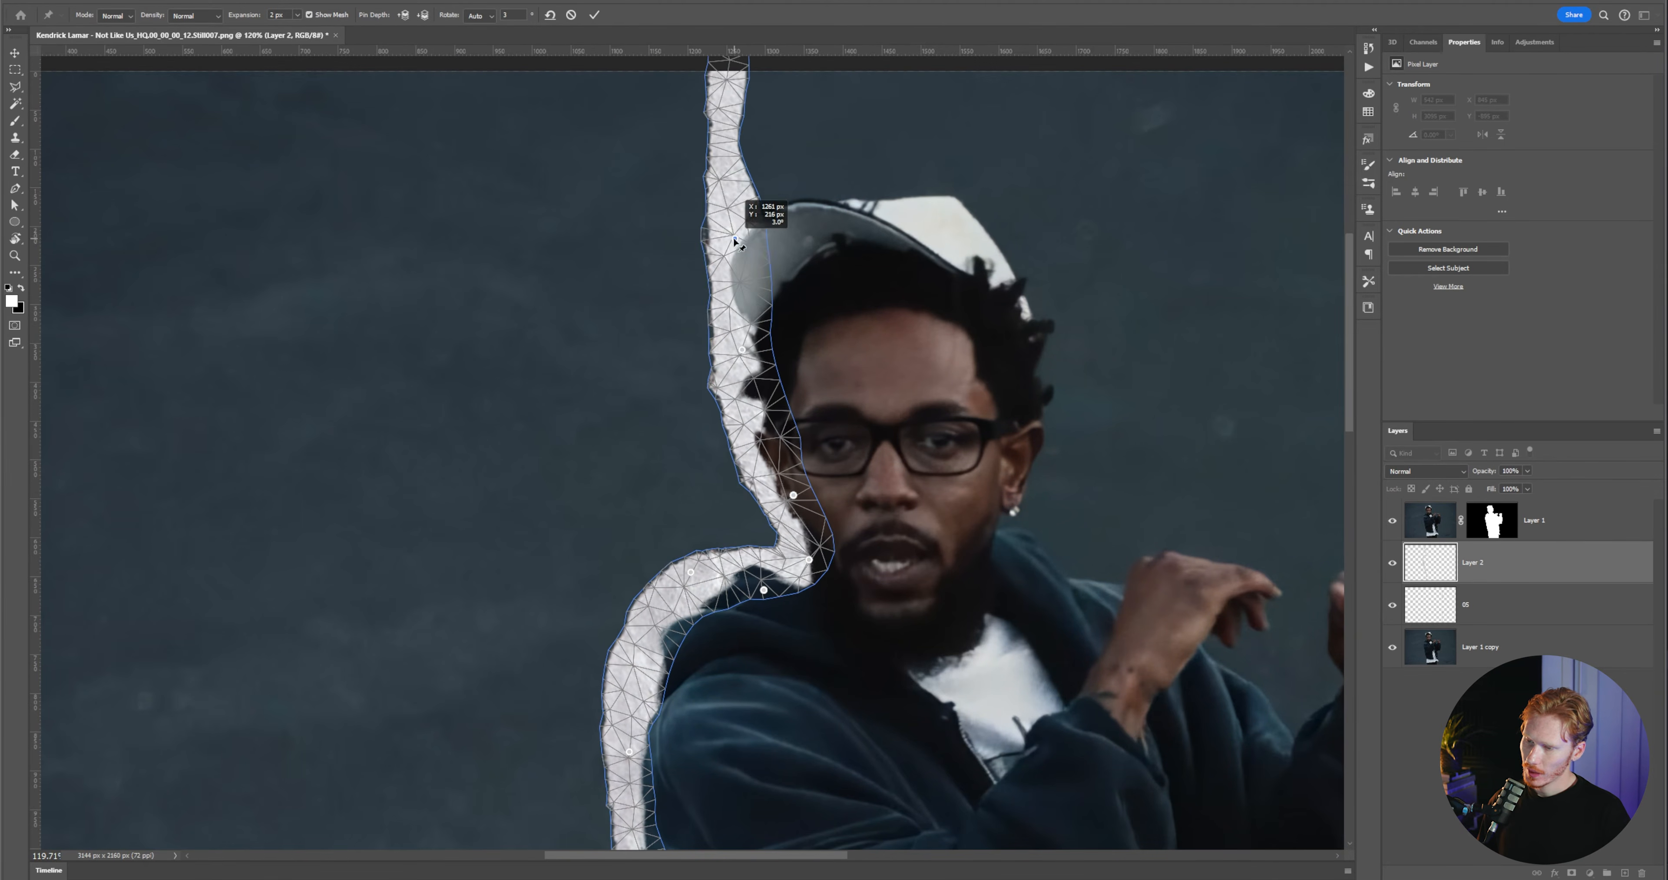
pyautogui.moveTo(750, 159); pyautogui.dragTo(818, 435)
pyautogui.moveTo(1038, 474); pyautogui.dragTo(808, 461)
pyautogui.moveTo(731, 378); pyautogui.dragTo(723, 409)
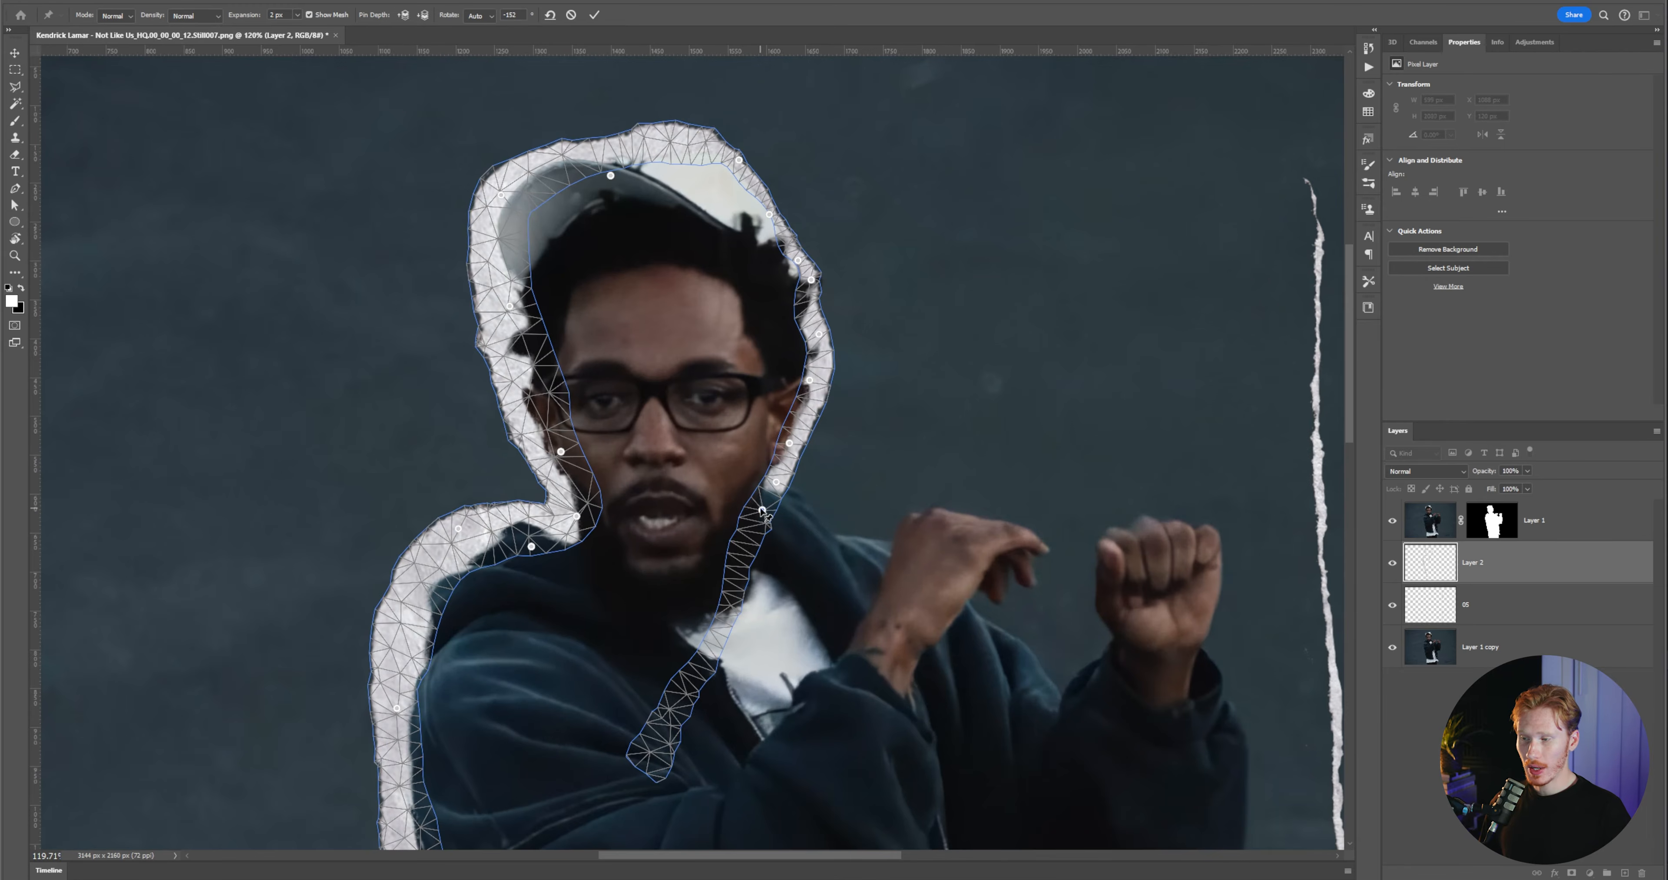
pyautogui.moveTo(762, 511); pyautogui.dragTo(804, 497)
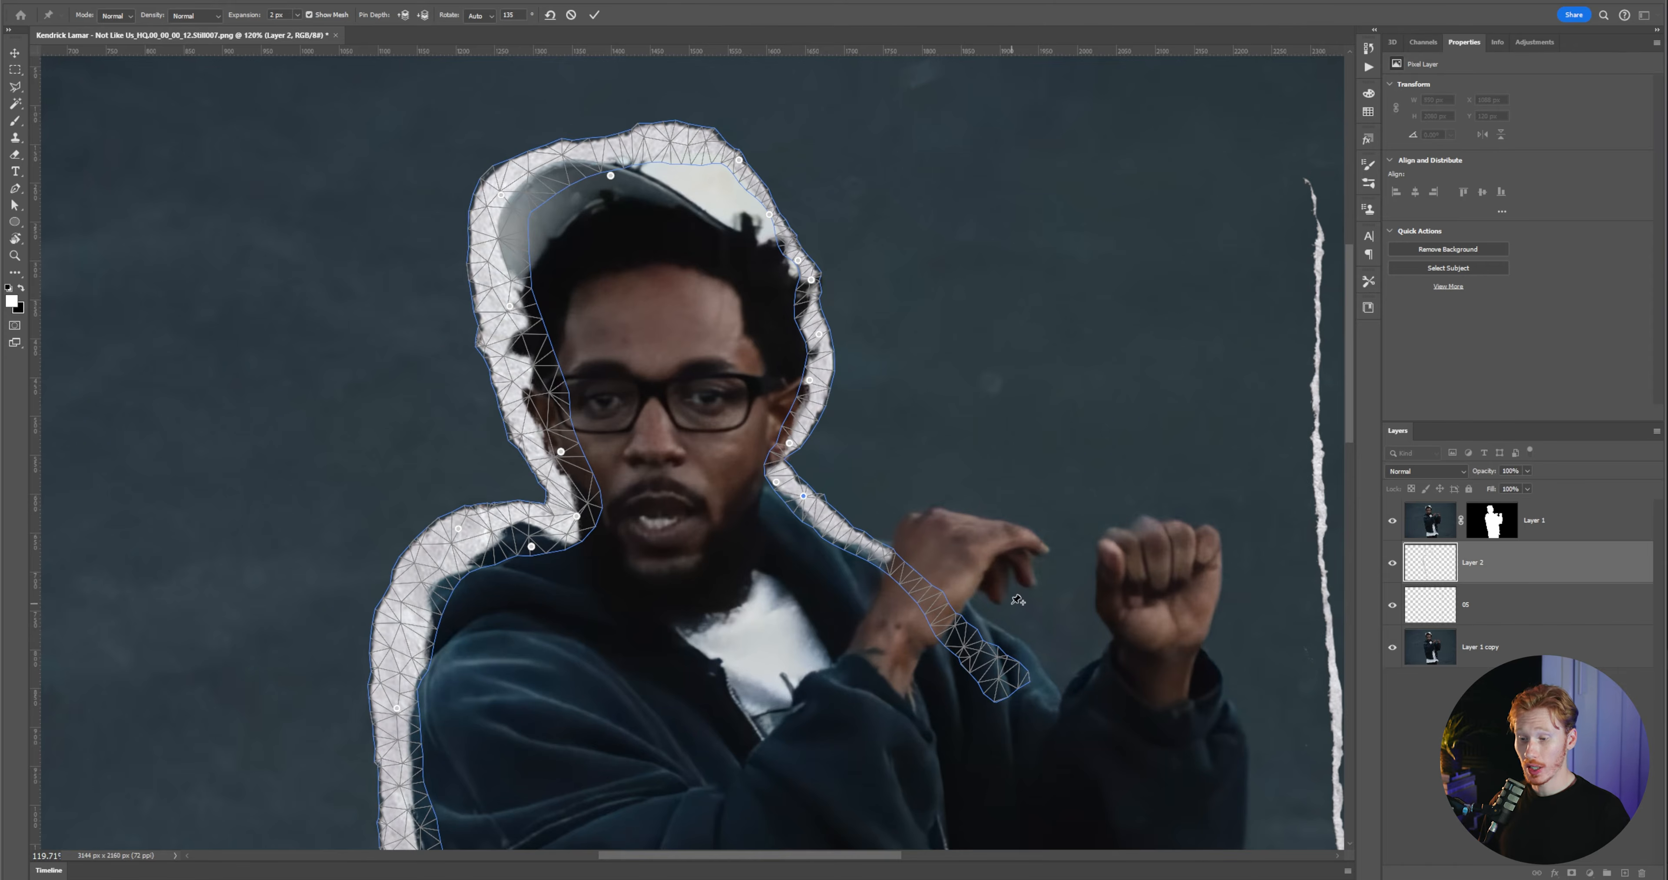
pyautogui.press('Return')
pyautogui.hotkey('ctrl', '0')
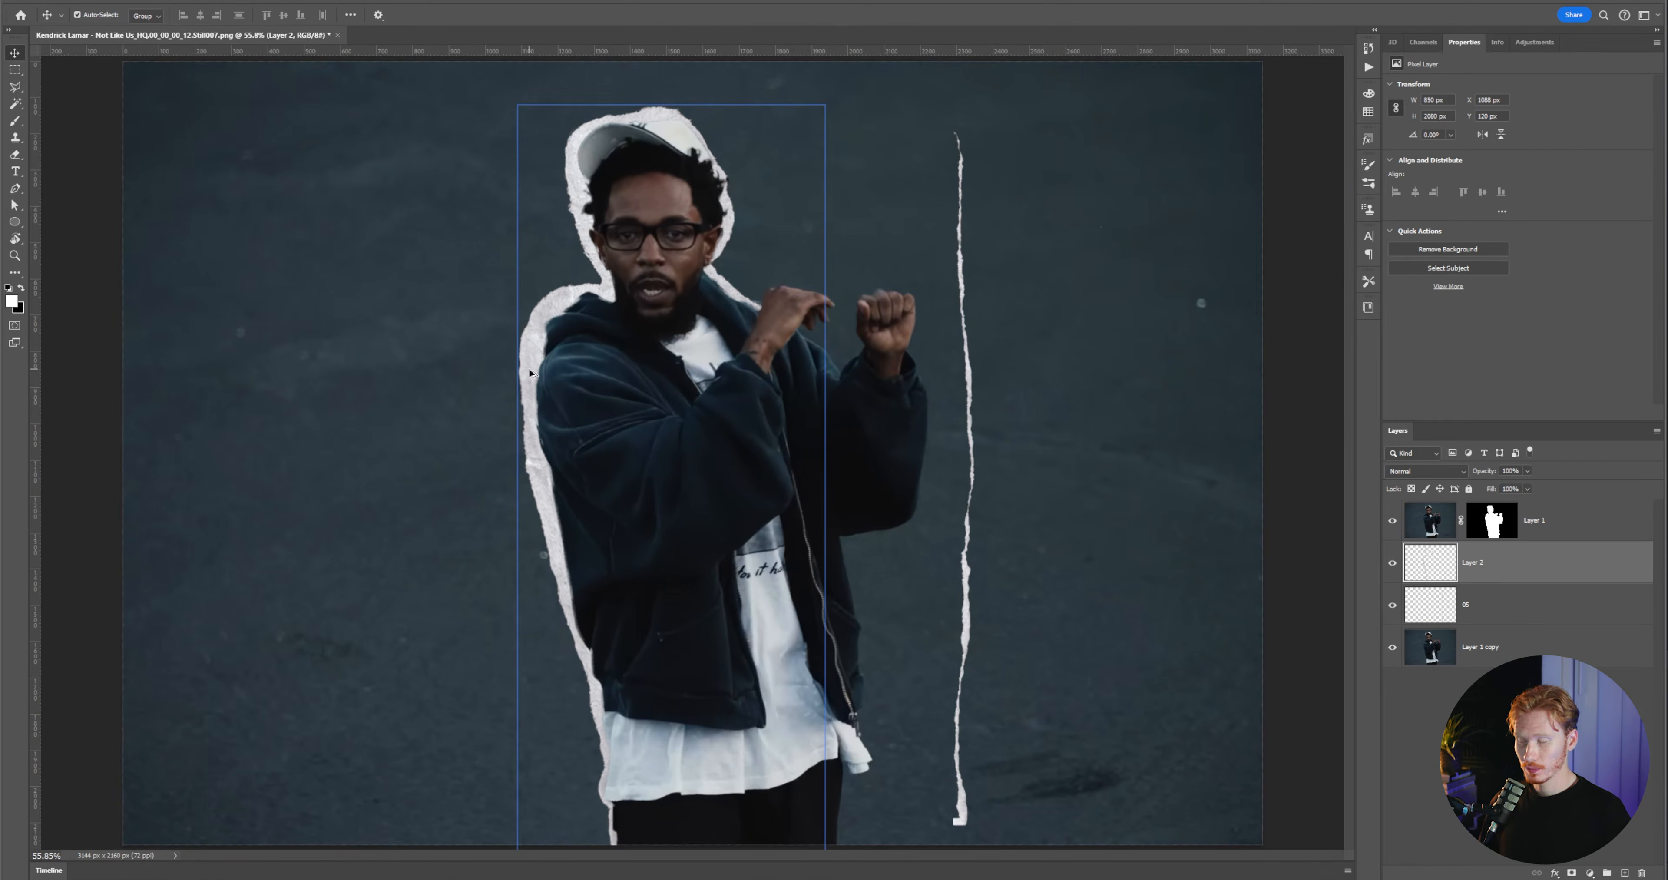
# - Scale the right paper strip on layer 05 to about 495% and place it along the subject's right side
pyautogui.click(938, 525)
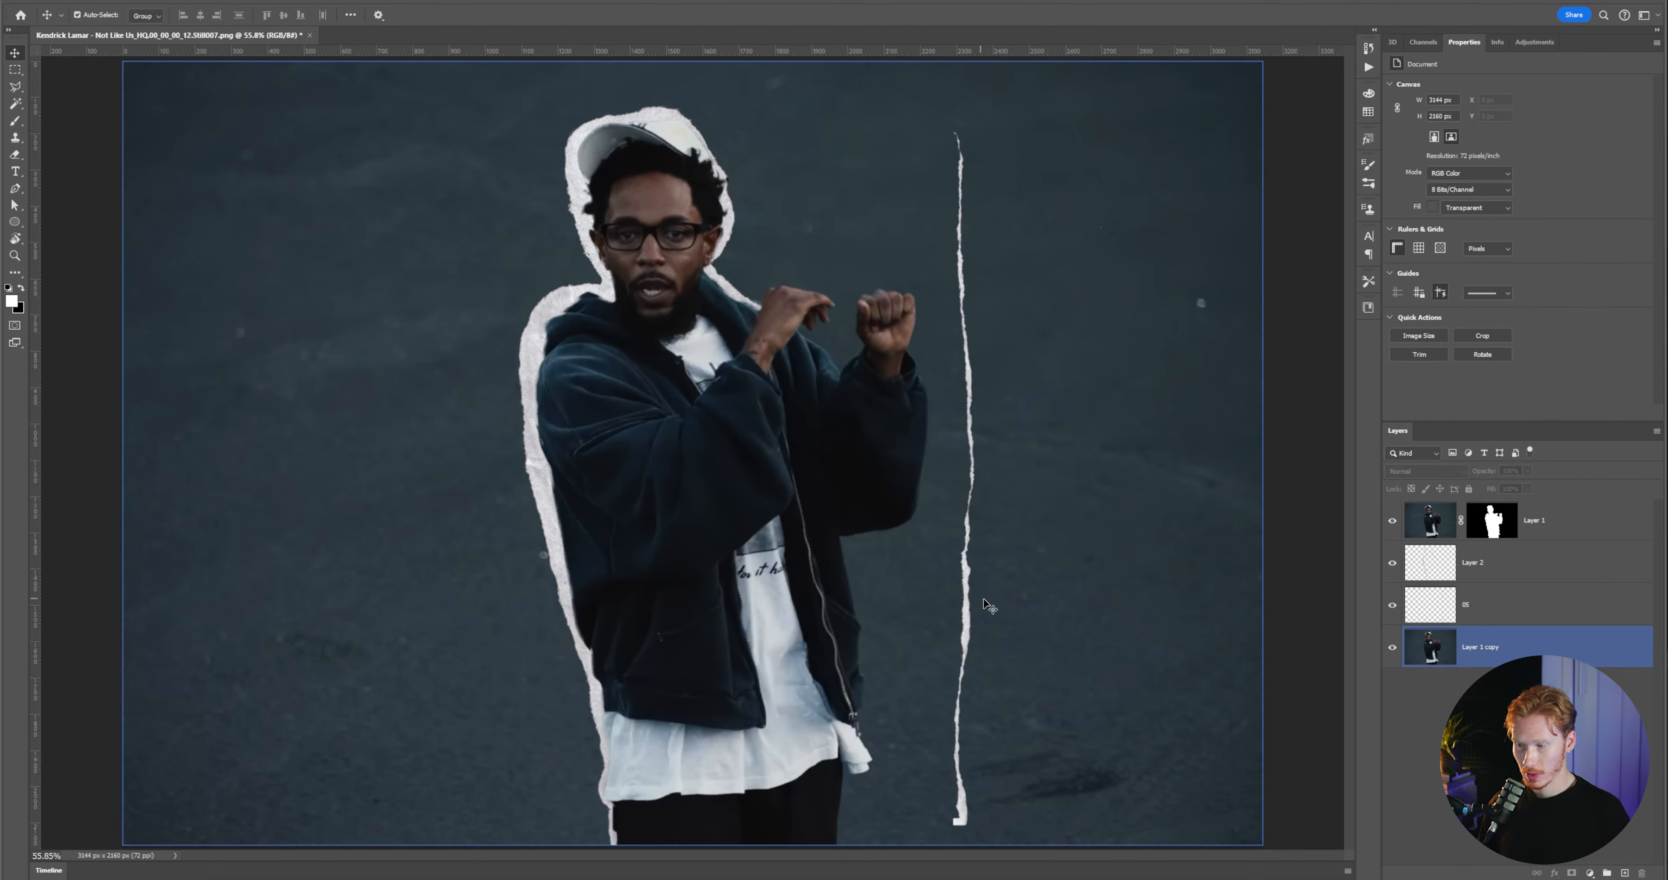
pyautogui.click(1532, 620)
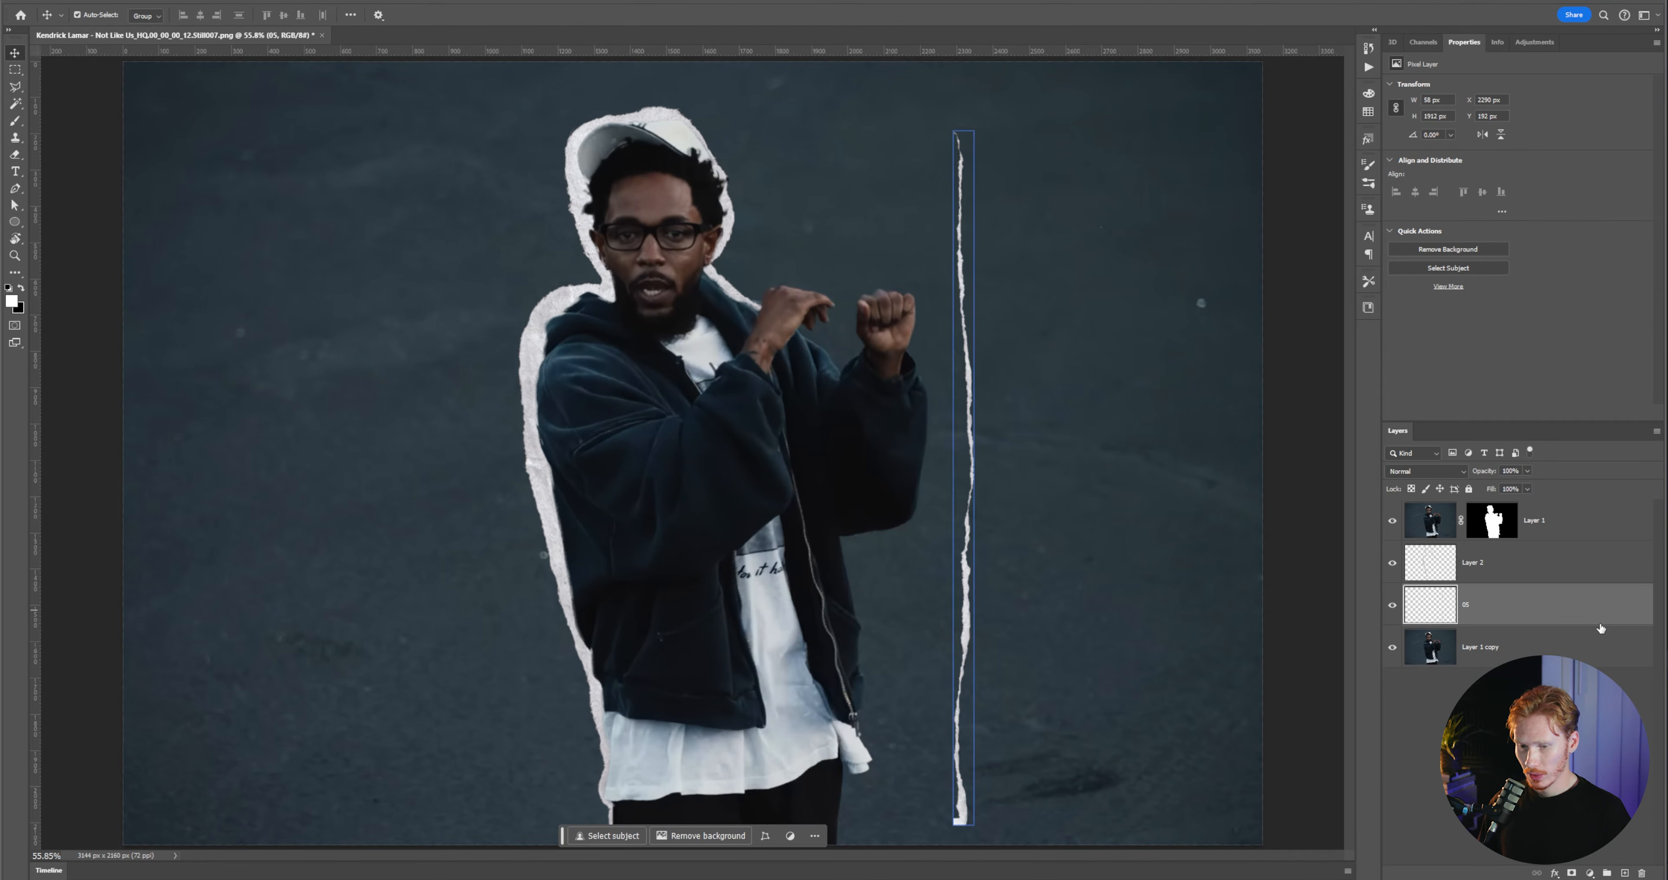
pyautogui.hotkey('ctrl', 't')
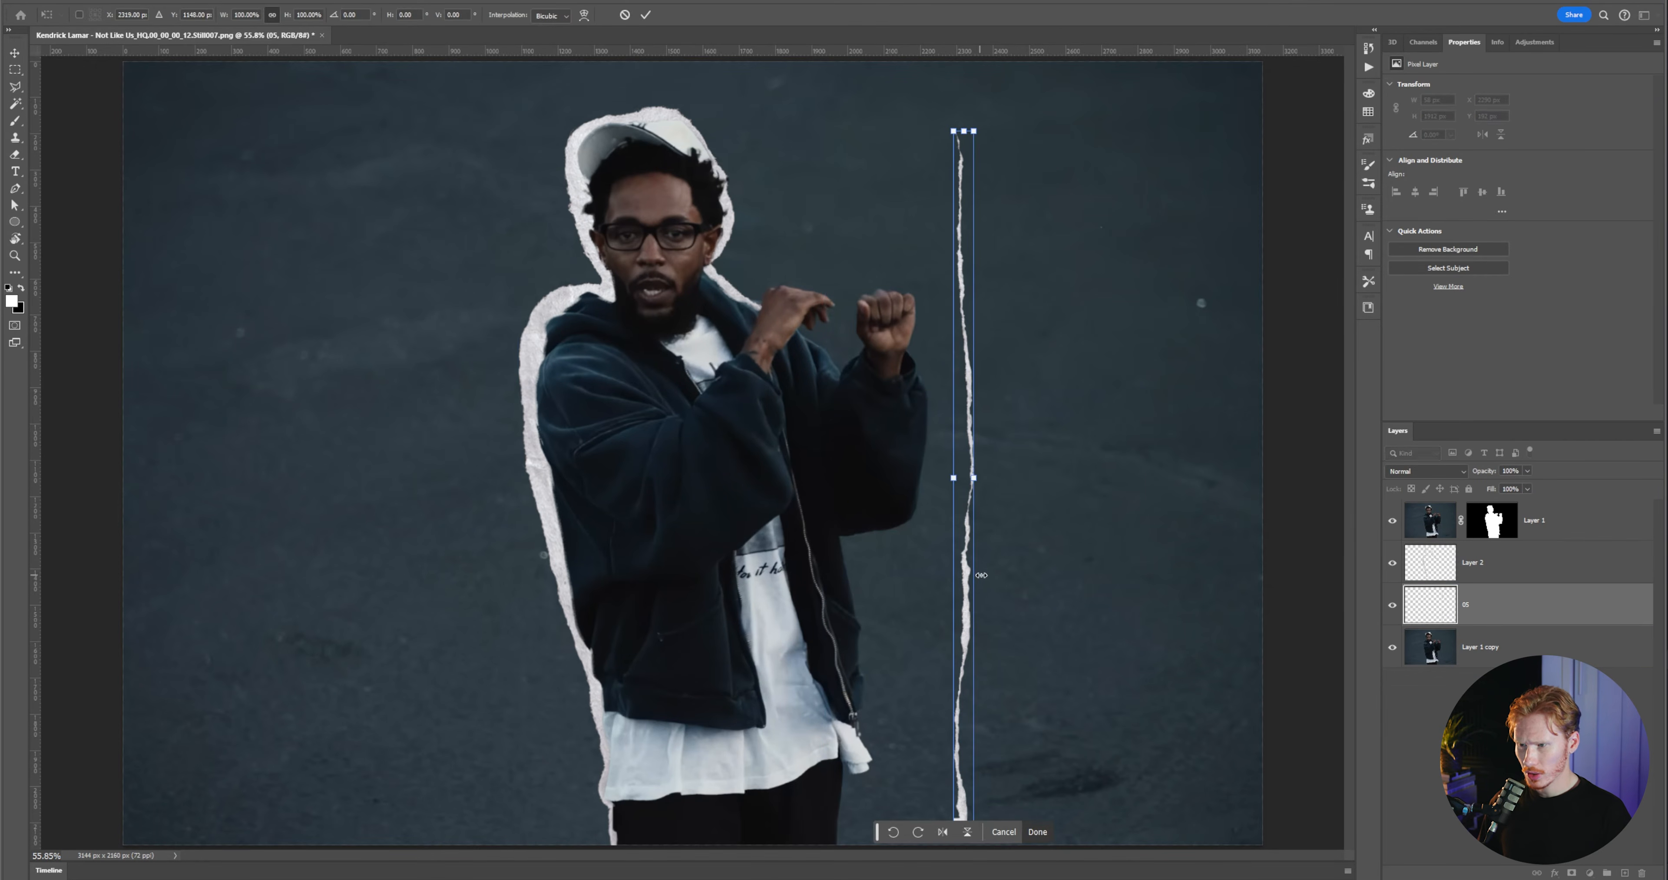
pyautogui.moveTo(977, 483); pyautogui.dragTo(929, 403)
pyautogui.moveTo(959, 141); pyautogui.dragTo(930, 152)
pyautogui.moveTo(893, 614); pyautogui.dragTo(890, 275)
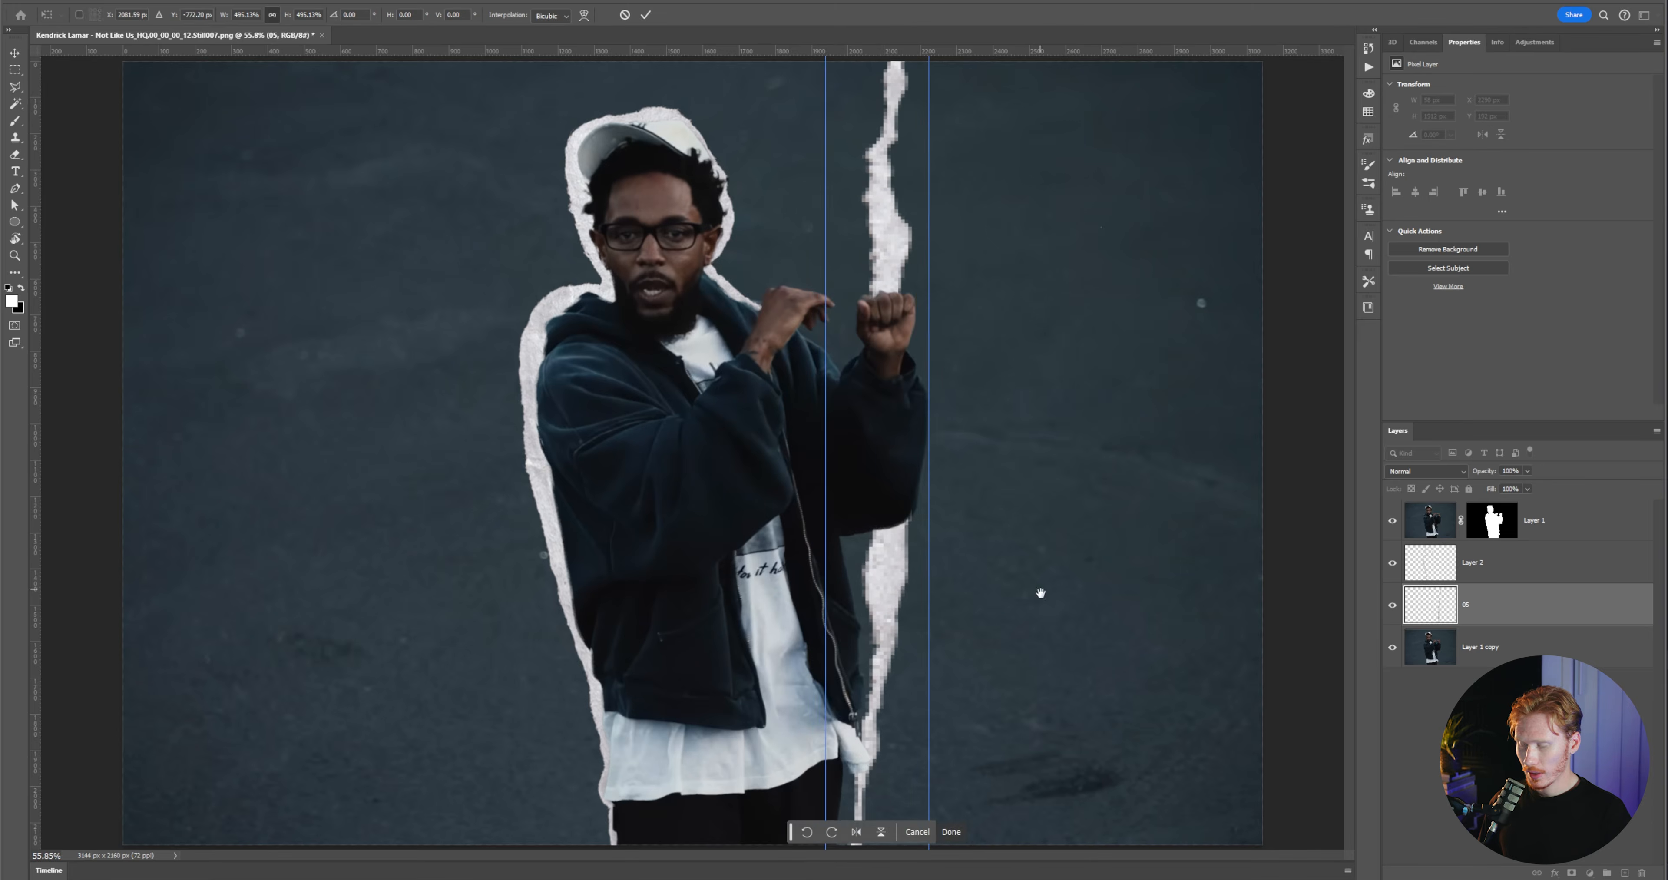
pyautogui.moveTo(988, 489); pyautogui.dragTo(840, 490)
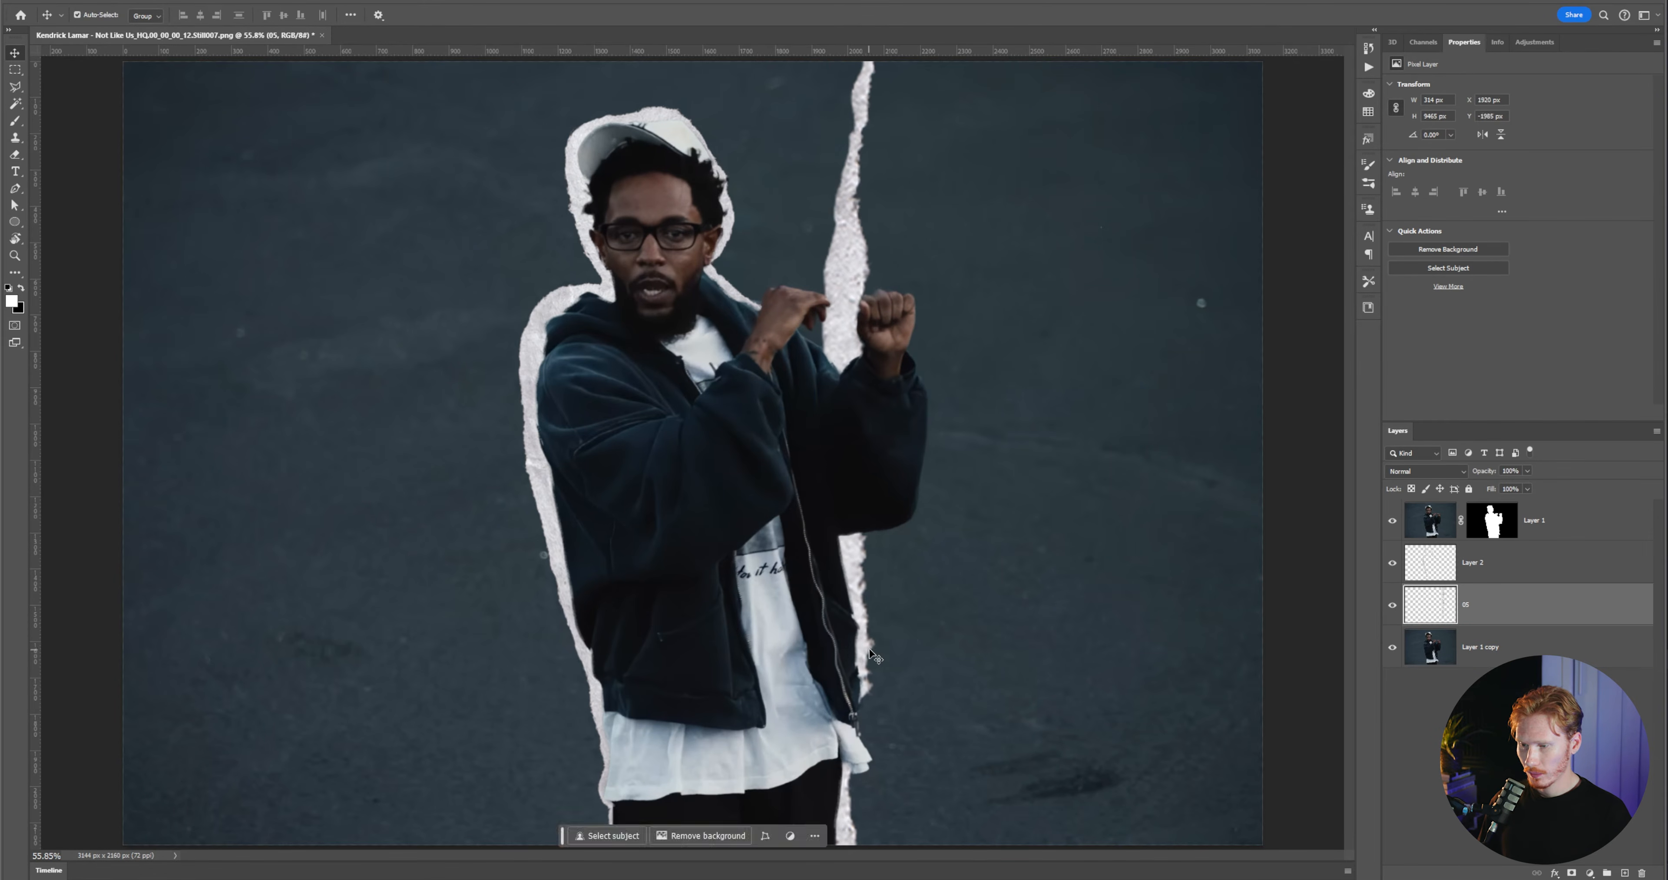
# - Open Puppet Warp on the right strip and pin its lower part along the jacket's zipper edge and hem
pyautogui.scroll(2, 906, 675)
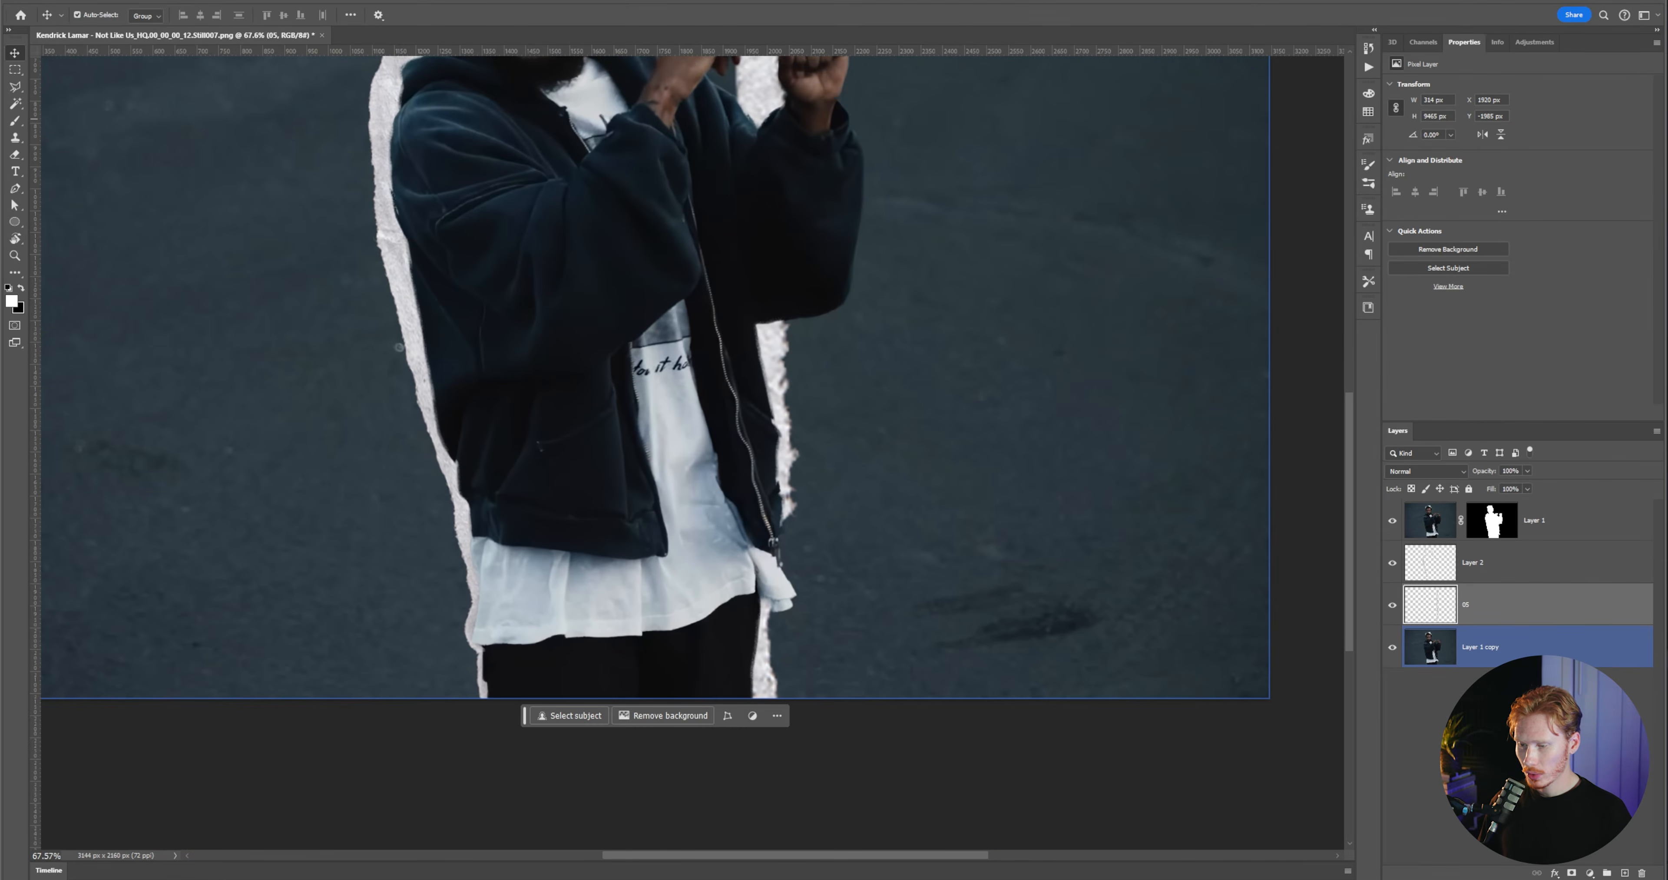
pyautogui.click(51, 1)
pyautogui.click(111, 272)
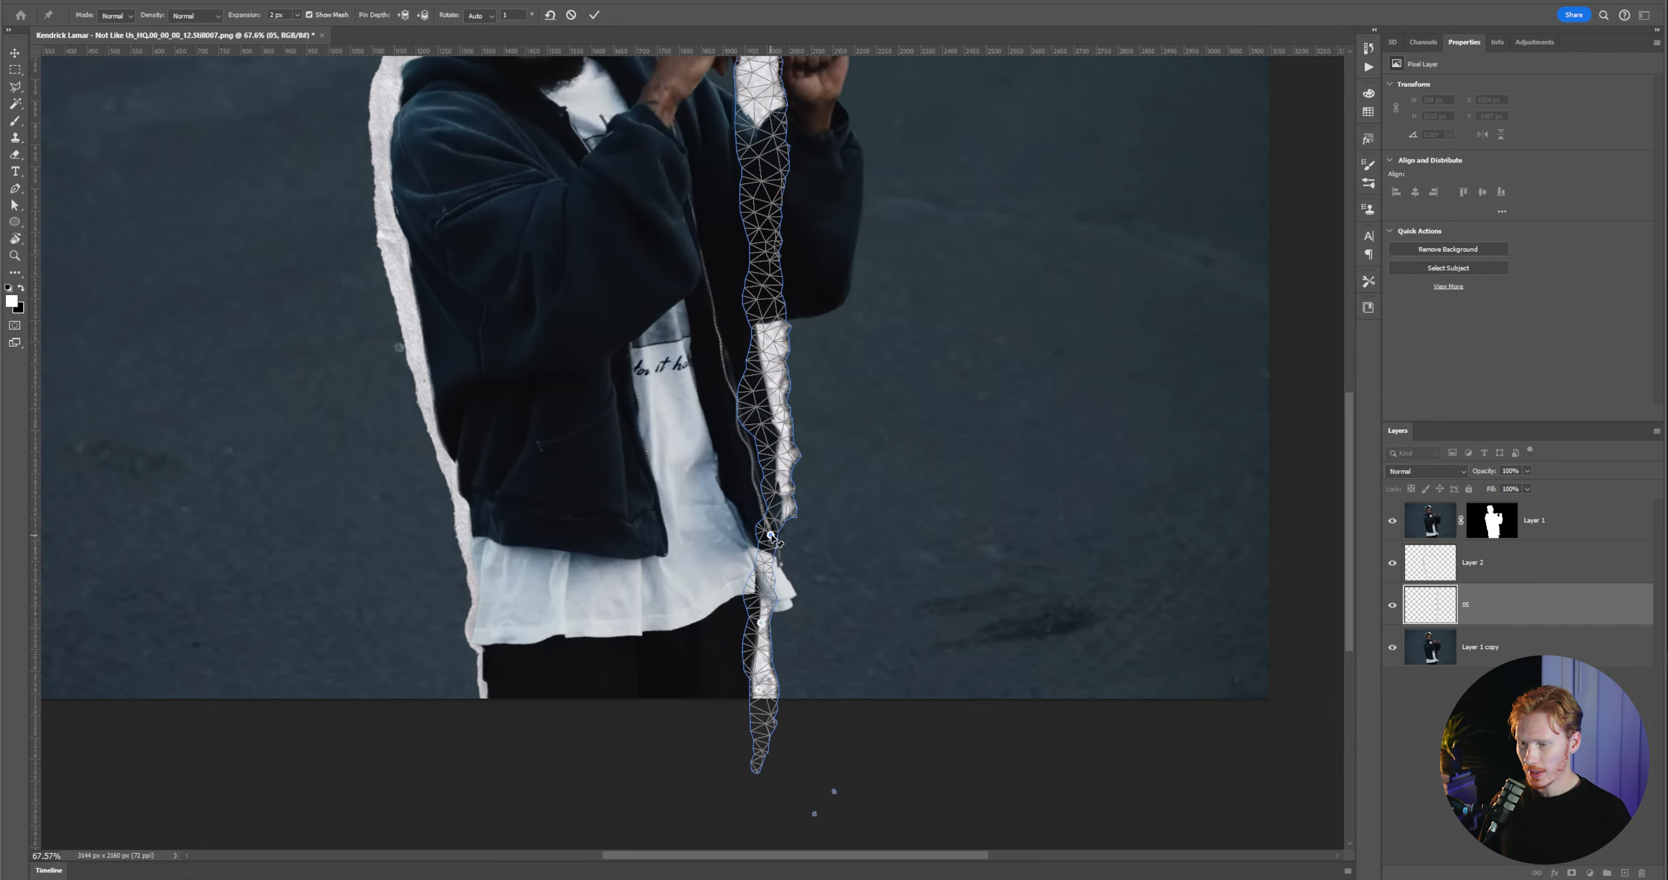
pyautogui.moveTo(775, 541); pyautogui.dragTo(788, 409)
pyautogui.click(771, 376)
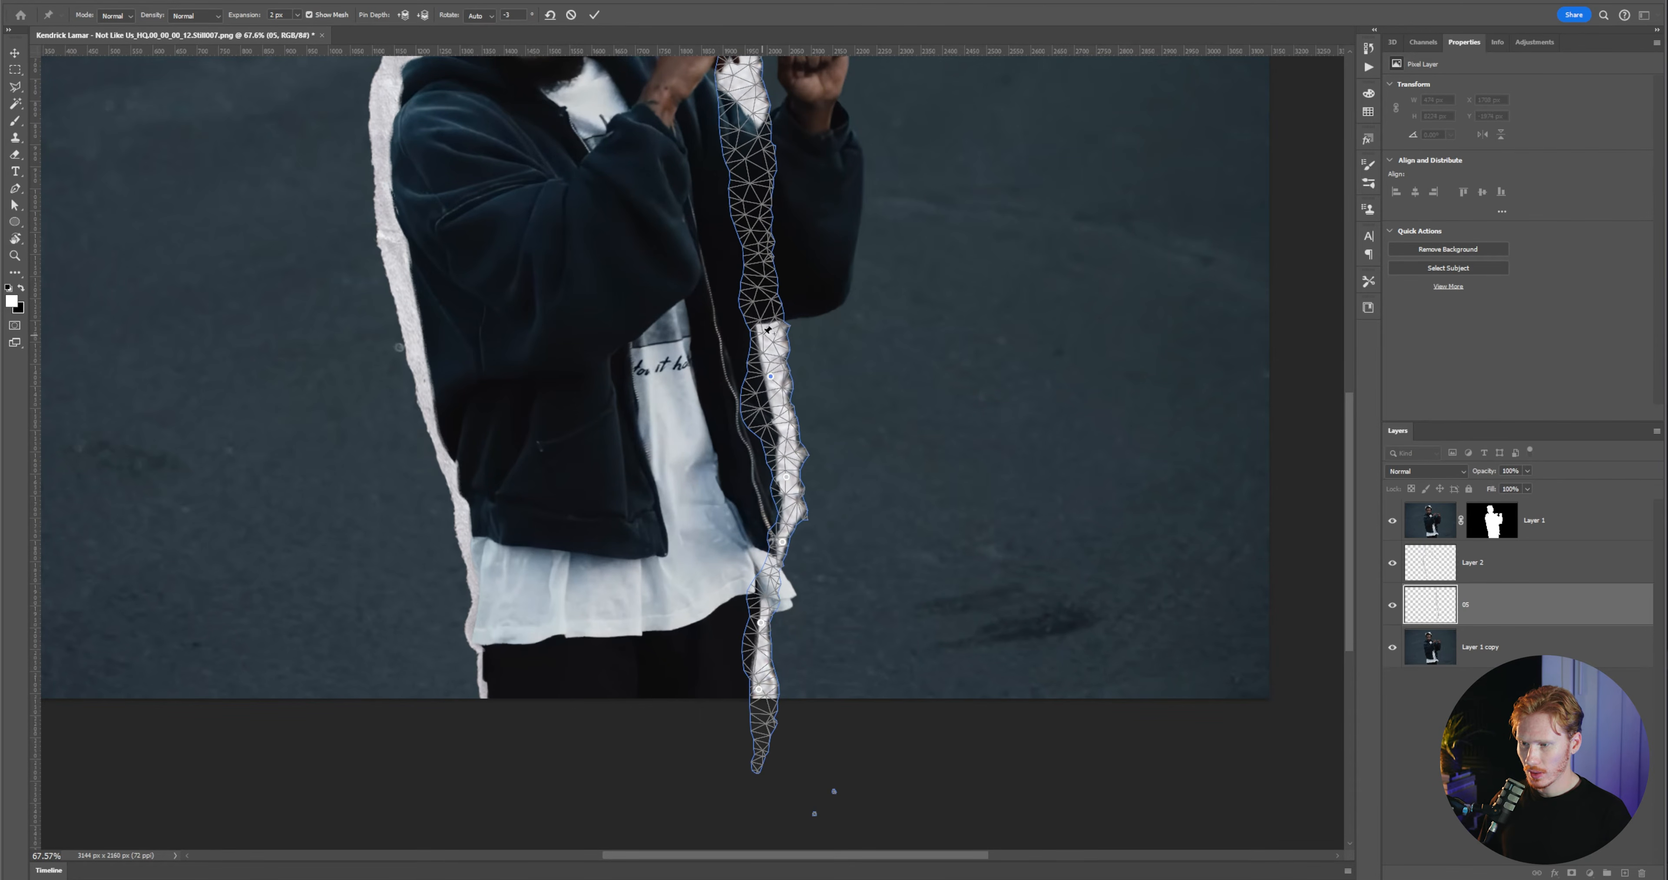
# - Wrap the right strip under the elbow, up the sleeve and around the raised fist, and apply the Puppet Warp
pyautogui.click(769, 297)
pyautogui.moveTo(770, 297); pyautogui.dragTo(858, 234)
pyautogui.moveTo(943, 201); pyautogui.dragTo(999, 533)
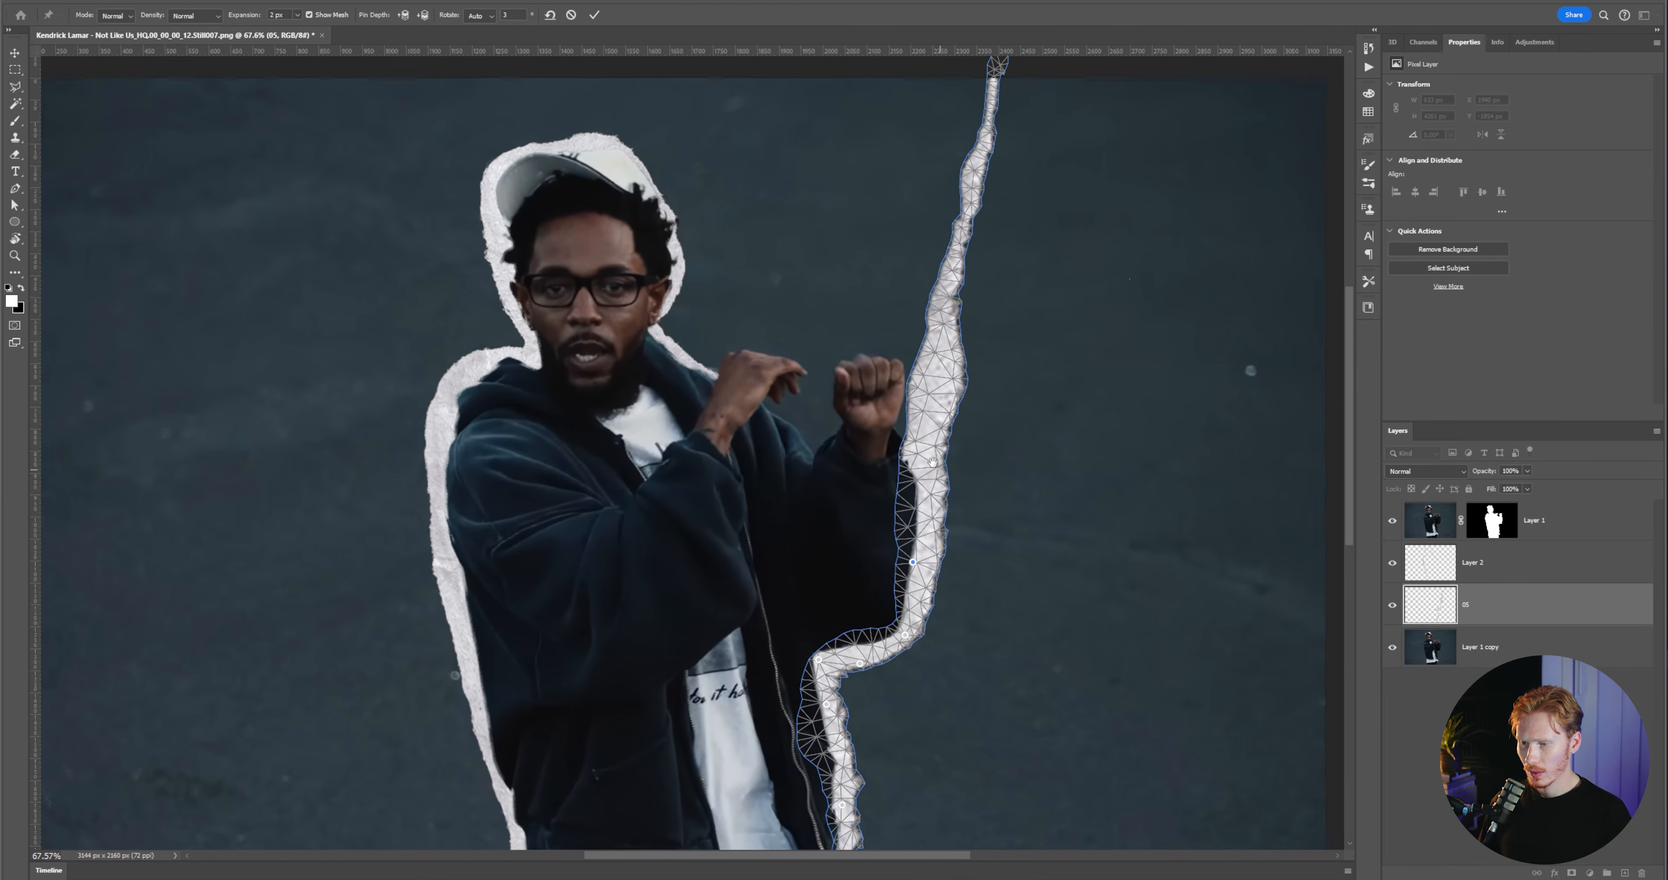
pyautogui.moveTo(927, 451); pyautogui.dragTo(824, 438)
pyautogui.press('Return')
# - Erase the excess of the right strip that extends from the head to the image's upper-left corner
pyautogui.click(16, 155)
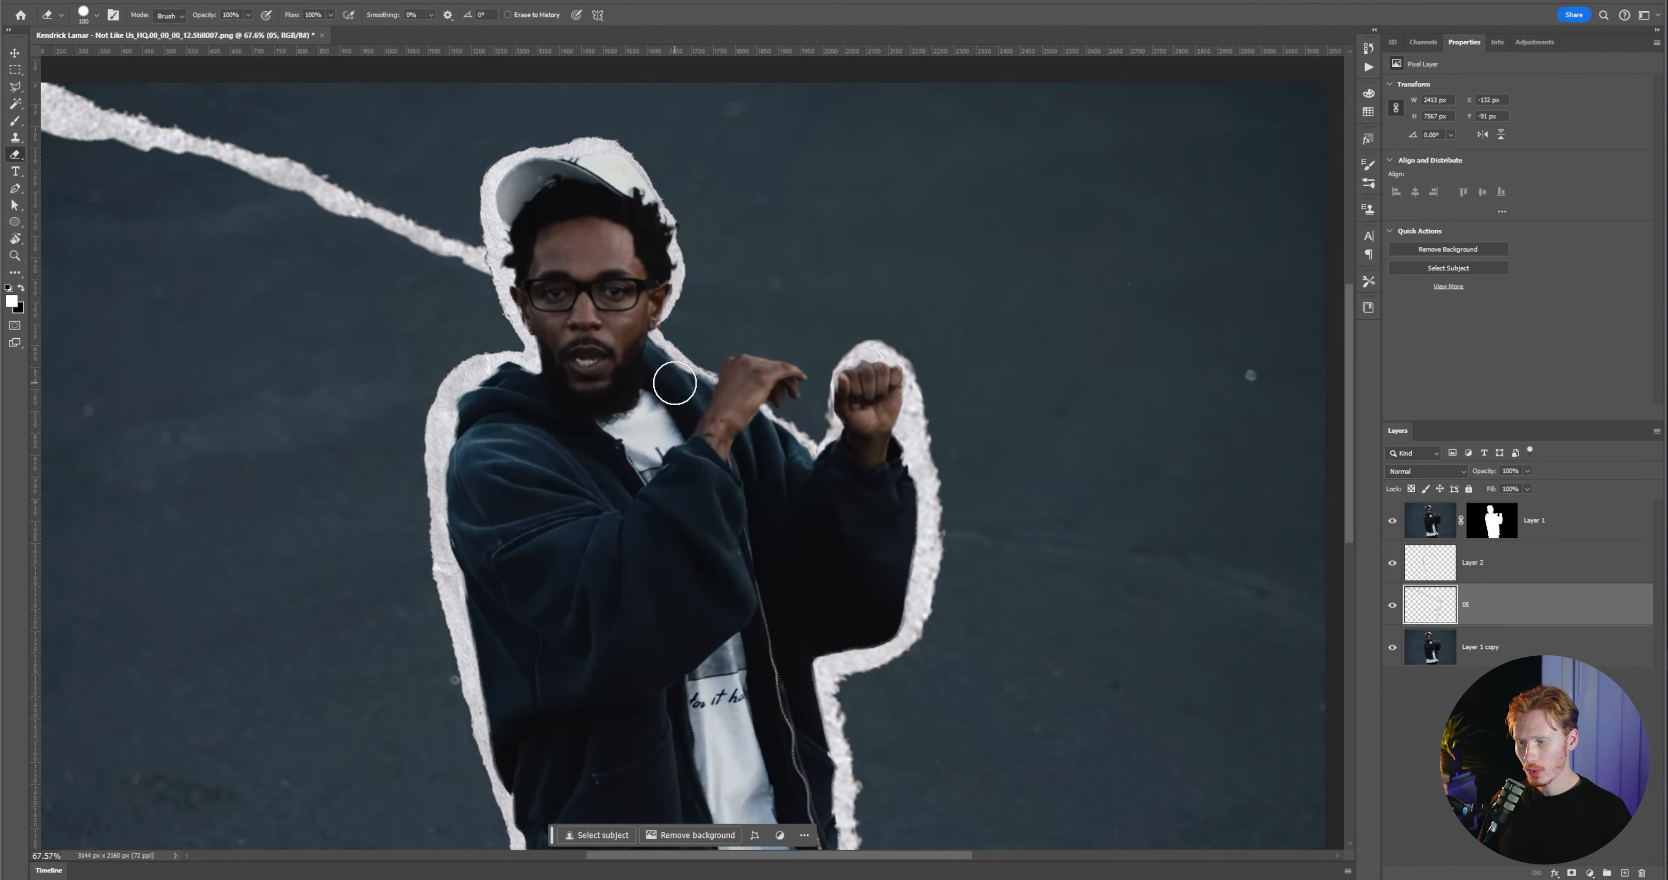
pyautogui.moveTo(493, 269)
pyautogui.mouseDown()
pyautogui.moveTo(283, 149)
pyautogui.moveTo(402, 241)
pyautogui.mouseUp()
pyautogui.scroll(-3, 490, 234)
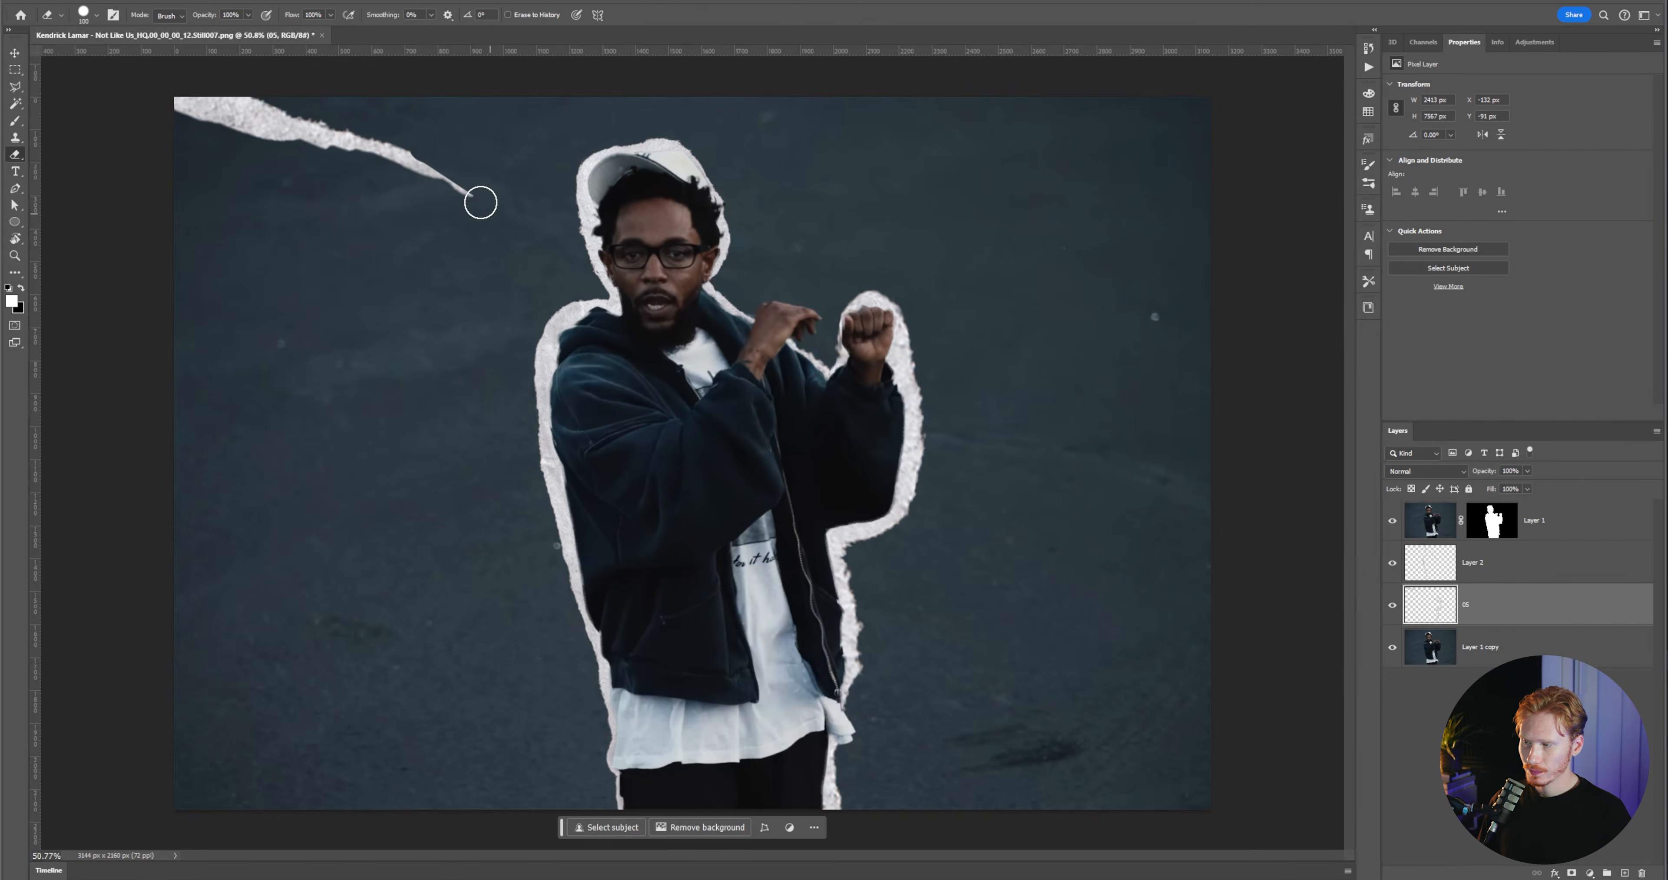
pyautogui.moveTo(477, 197)
pyautogui.mouseDown()
pyautogui.moveTo(219, 104)
pyautogui.moveTo(413, 140)
pyautogui.moveTo(218, 109)
pyautogui.mouseUp()
pyautogui.click(10, 46)
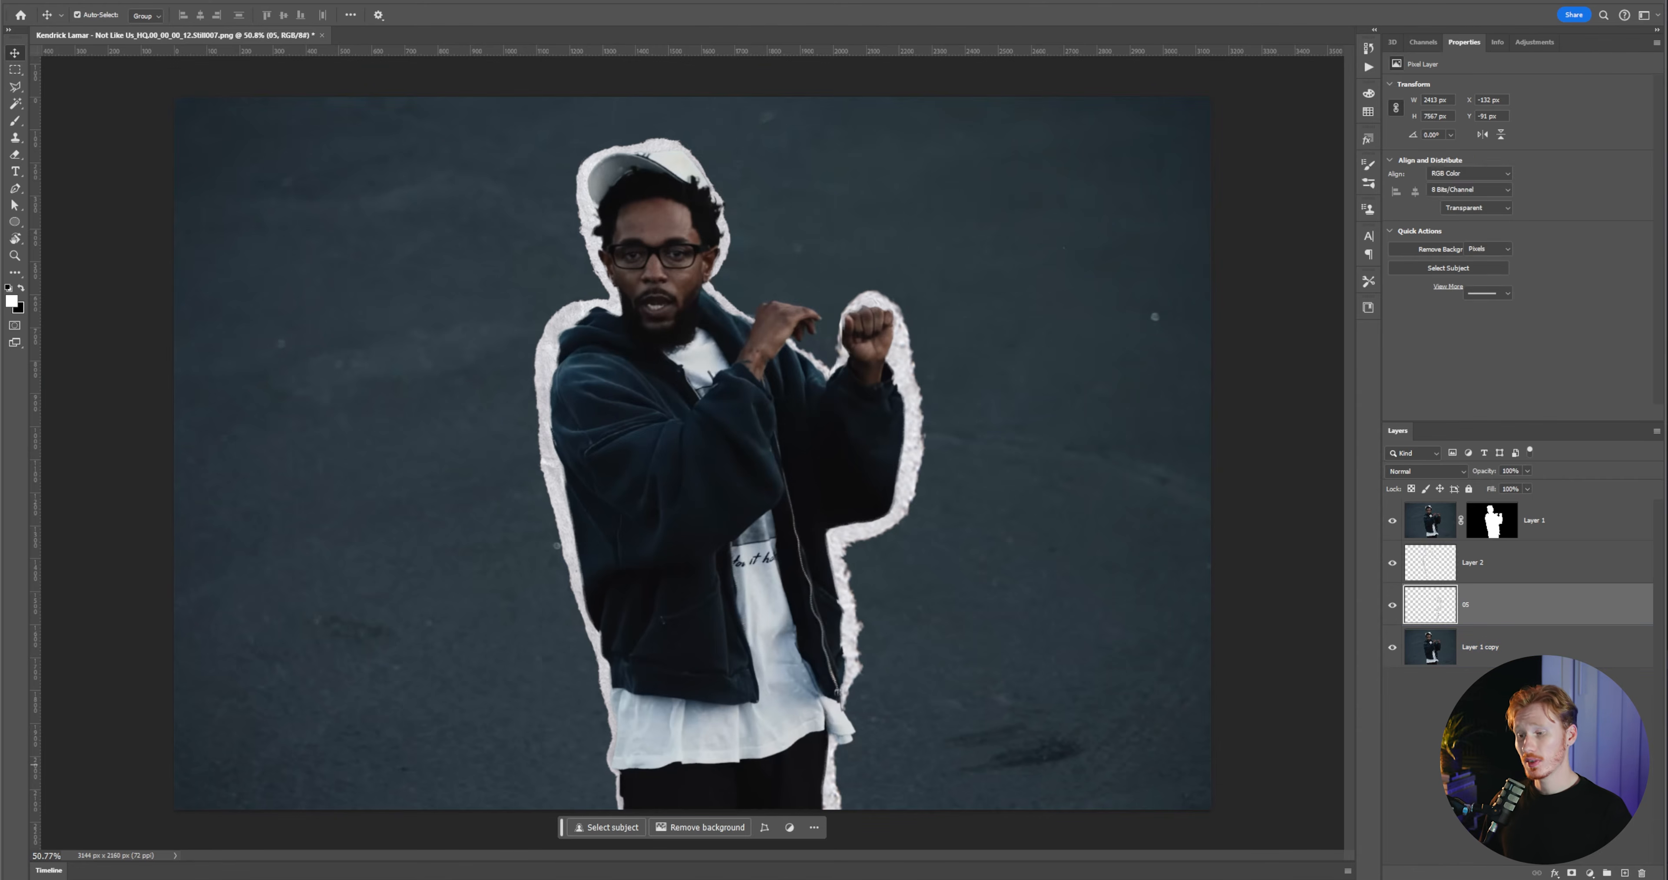
# - Examine the torn-paper outline around the subject on Layer 2 and layer 05
pyautogui.click(1513, 562)
pyautogui.click(1505, 603)
pyautogui.click(1522, 562)
pyautogui.scroll(6, 828, 535)
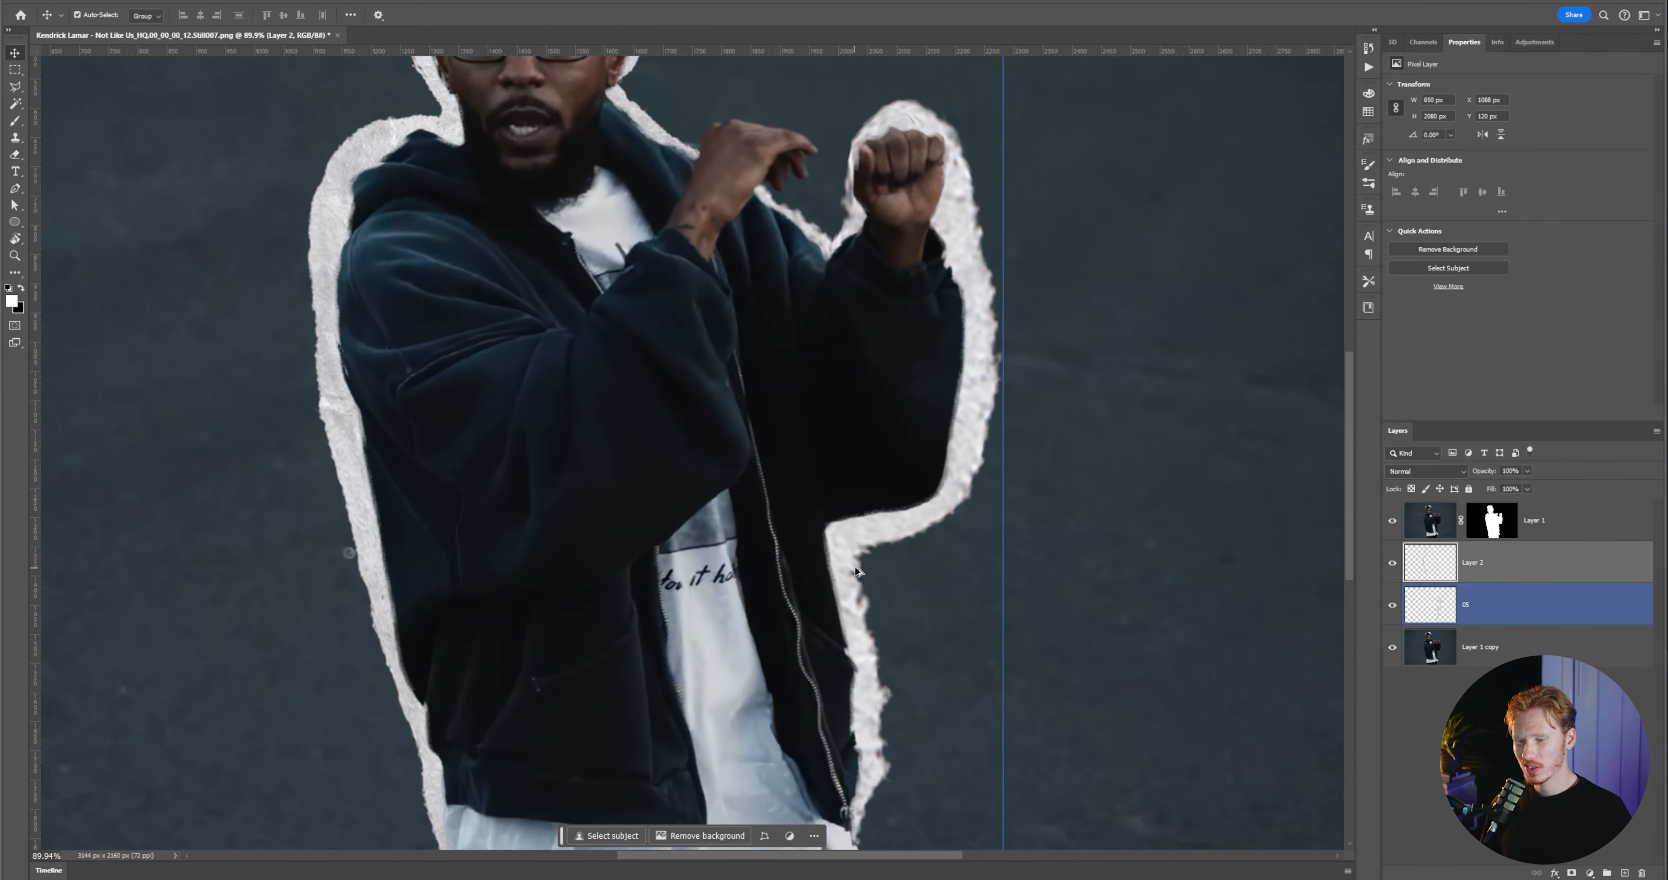
pyautogui.scroll(-3, 862, 550)
pyautogui.click(1419, 688)
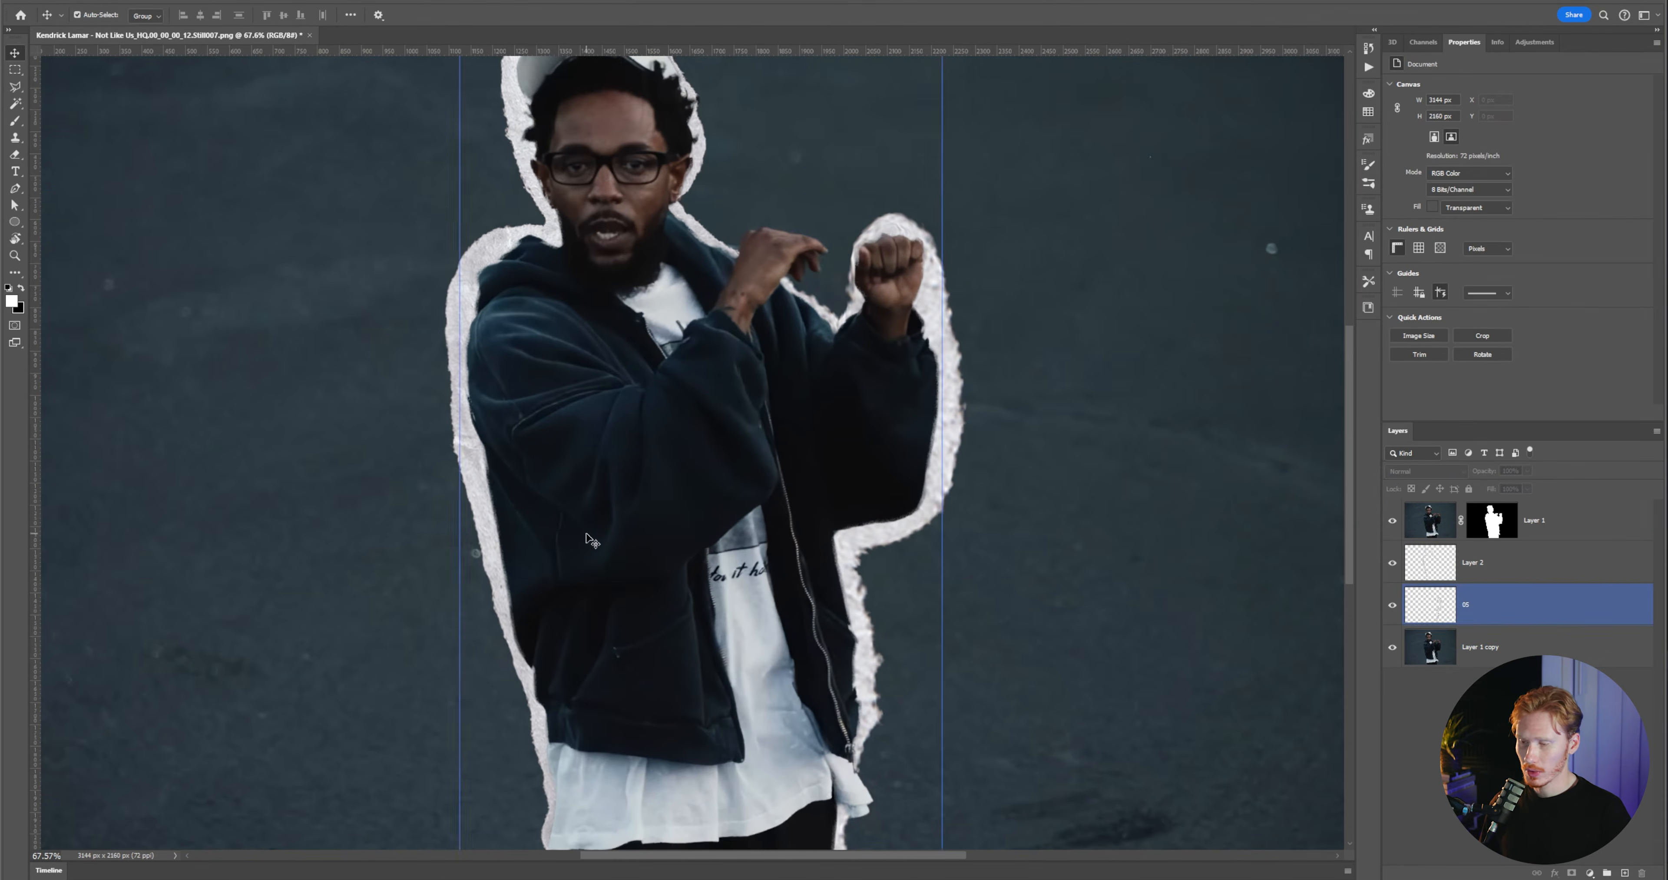
pyautogui.scroll(-3, 689, 524)
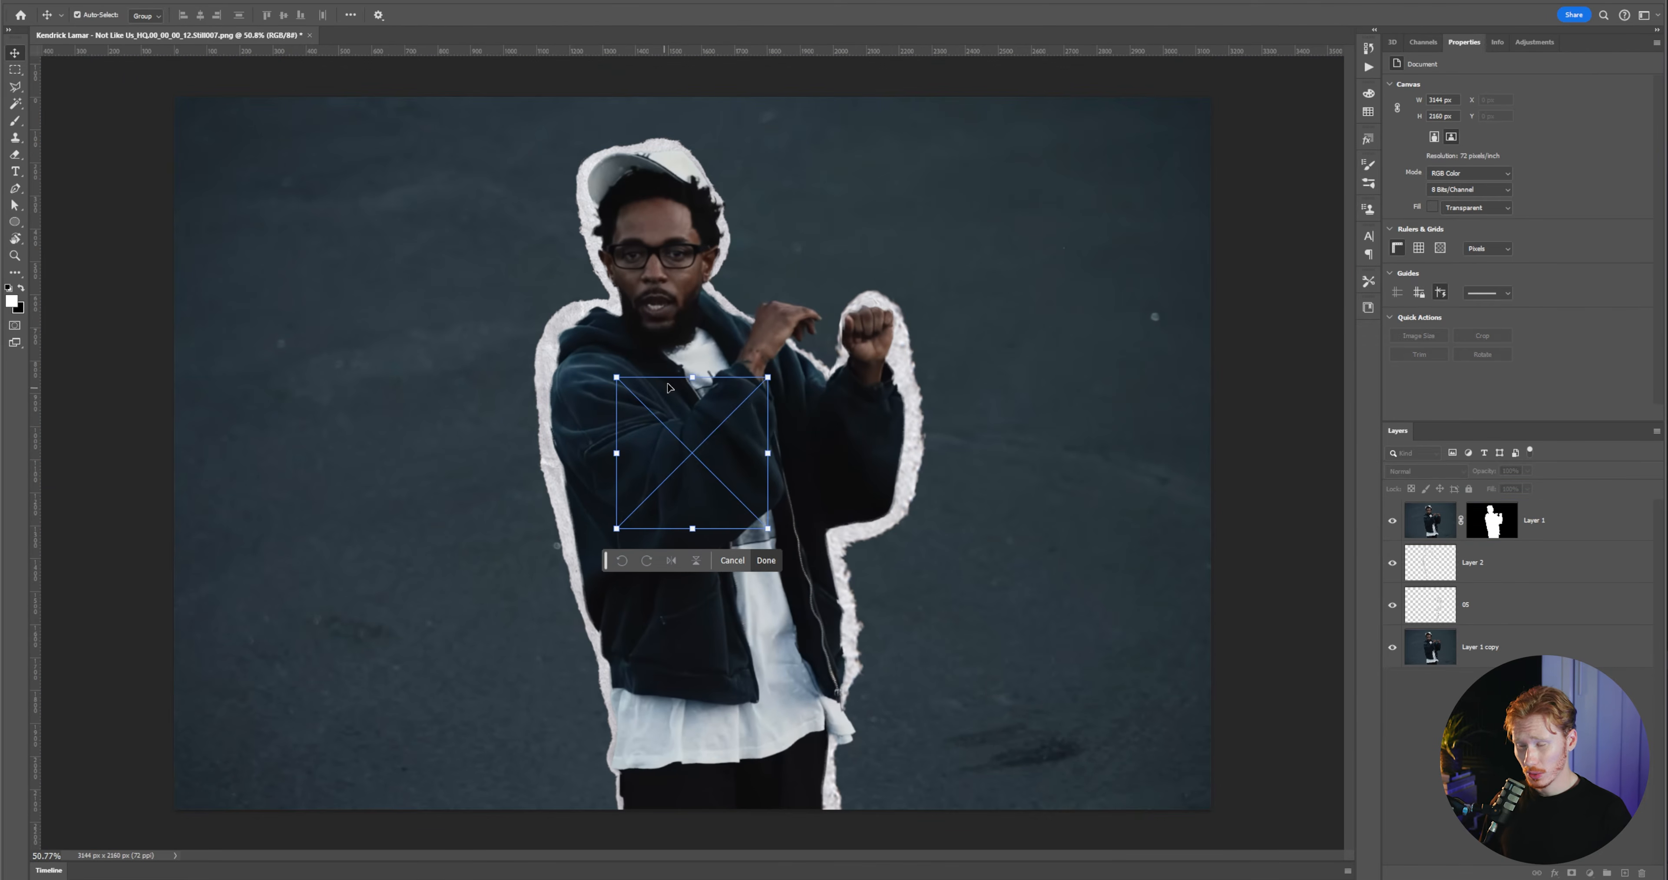
# - Enlarge the placed torn-paper piece 01 to about 1680 px wide, spanning diagonally across the subject, and commit the placement
pyautogui.scroll(6, 693, 464)
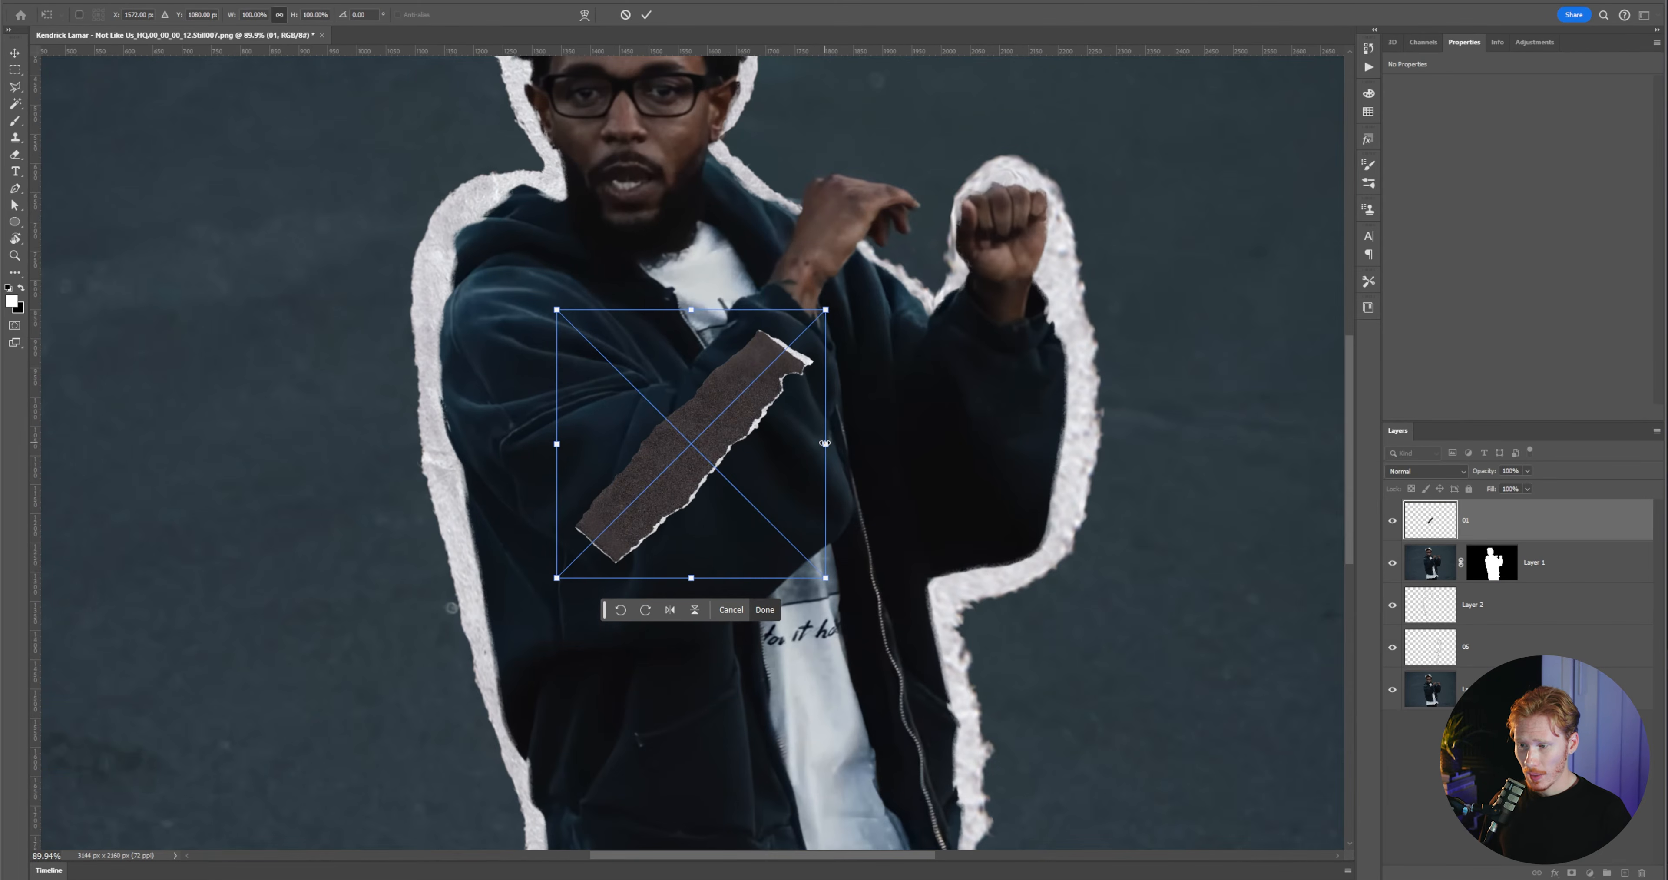
pyautogui.moveTo(825, 443); pyautogui.dragTo(1388, 445)
pyautogui.scroll(-4, 859, 467)
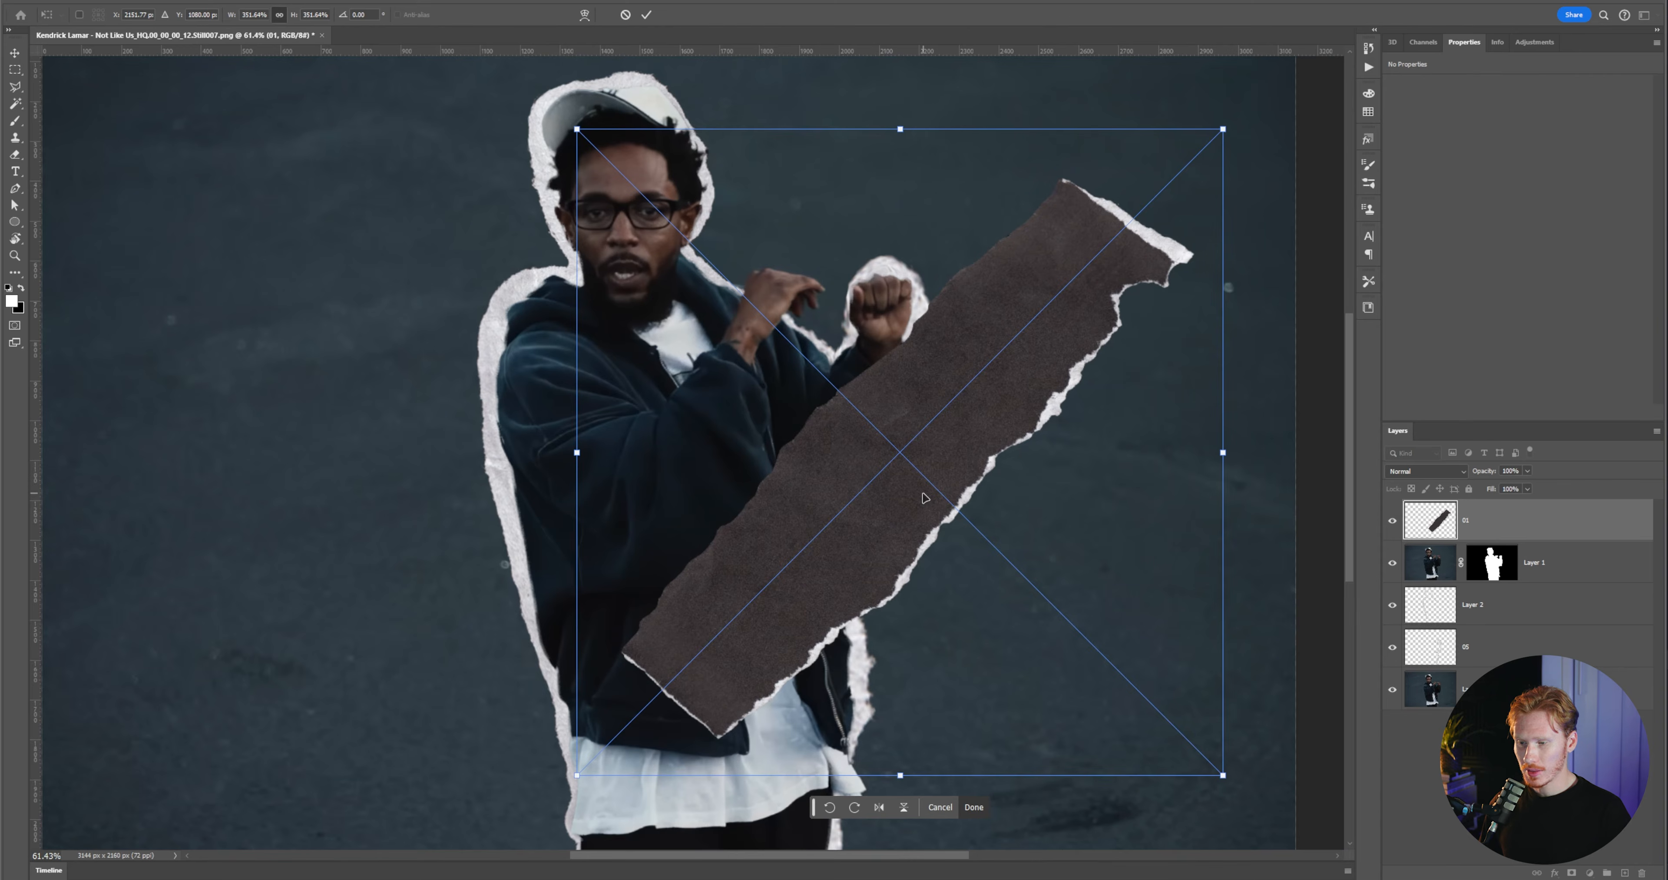
pyautogui.moveTo(585, 136); pyautogui.dragTo(462, 68)
pyautogui.press('Return')
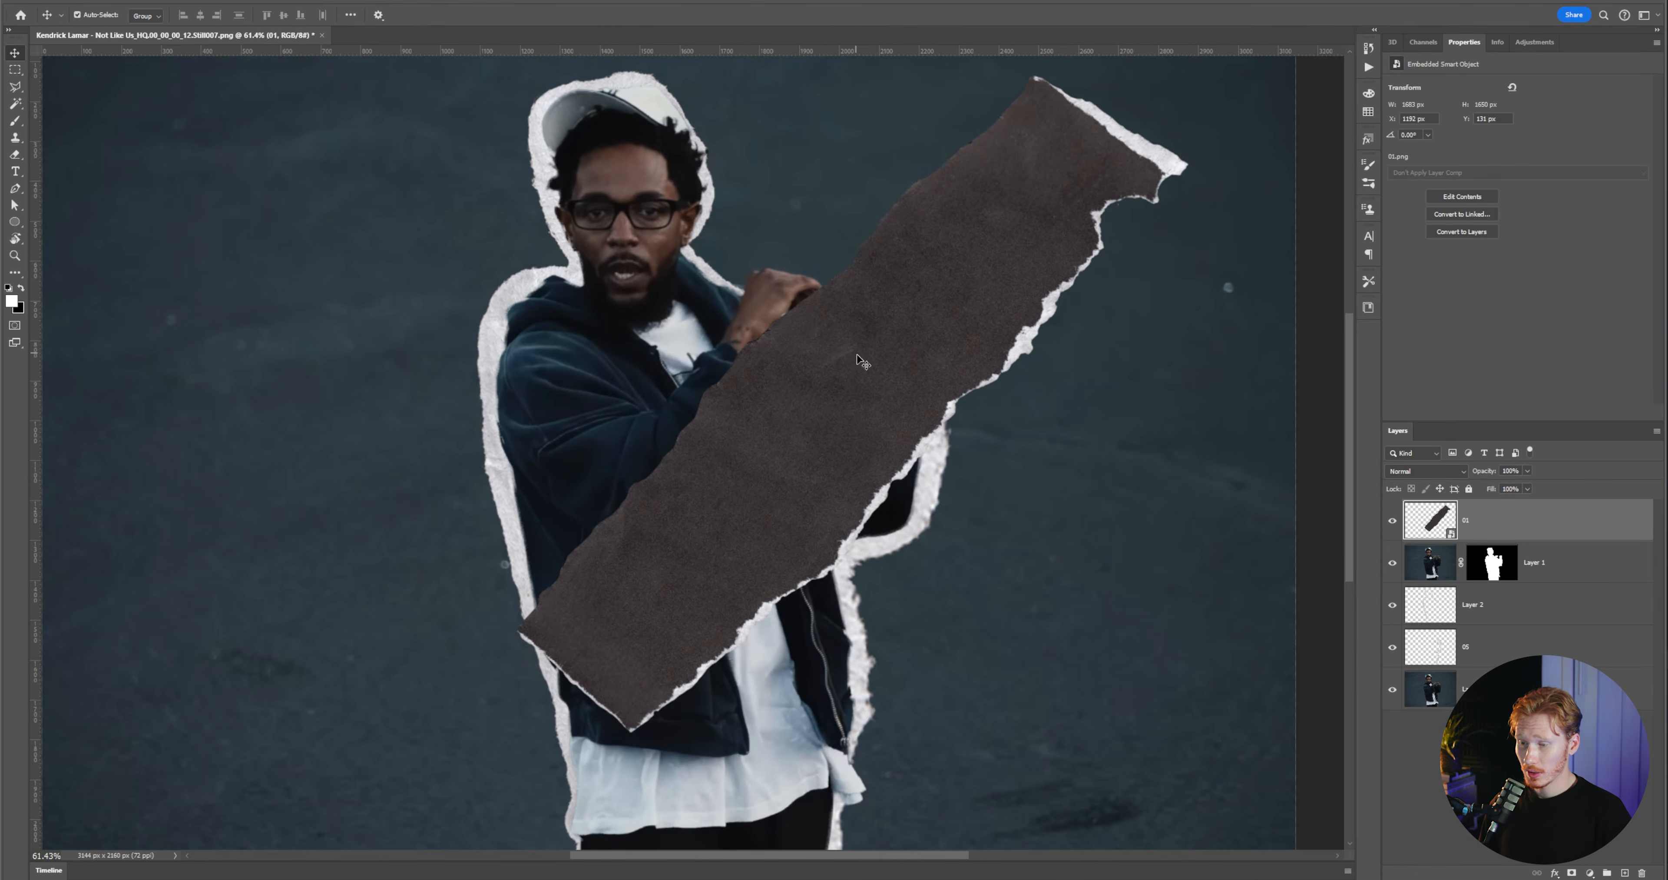
# - Rasterize layer 01 and erase its brown paper surface with the Magic Eraser Tool, keeping the white torn edge
pyautogui.click(15, 155)
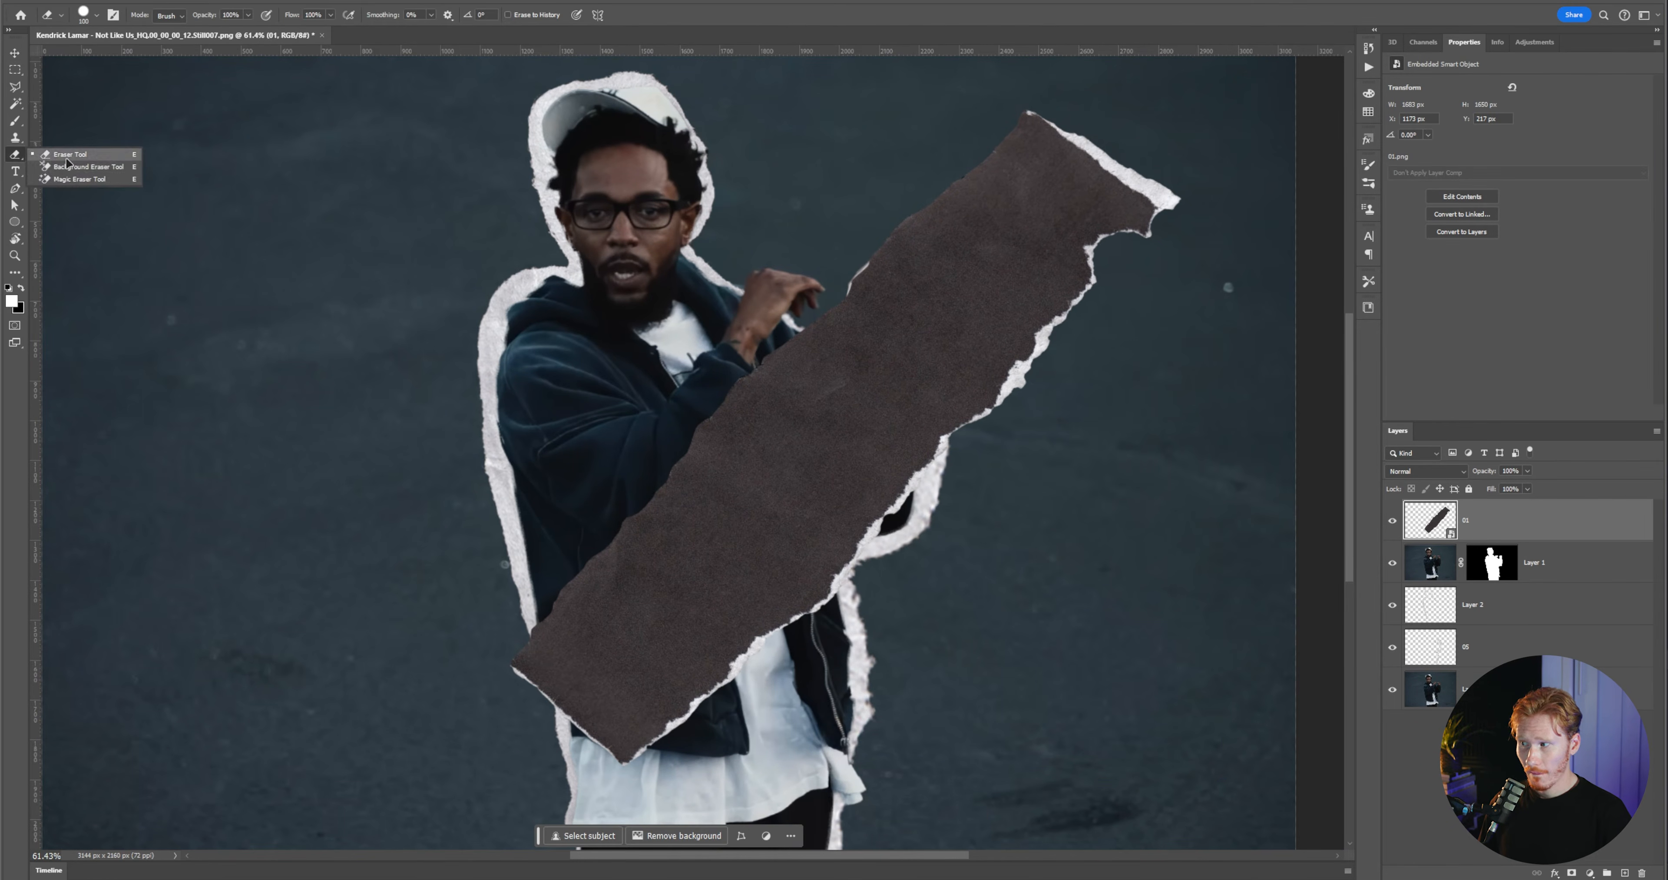
pyautogui.hotkey('shift', 'e')
pyautogui.hotkey('shift', 'e')
pyautogui.click(813, 463)
pyautogui.click(781, 313)
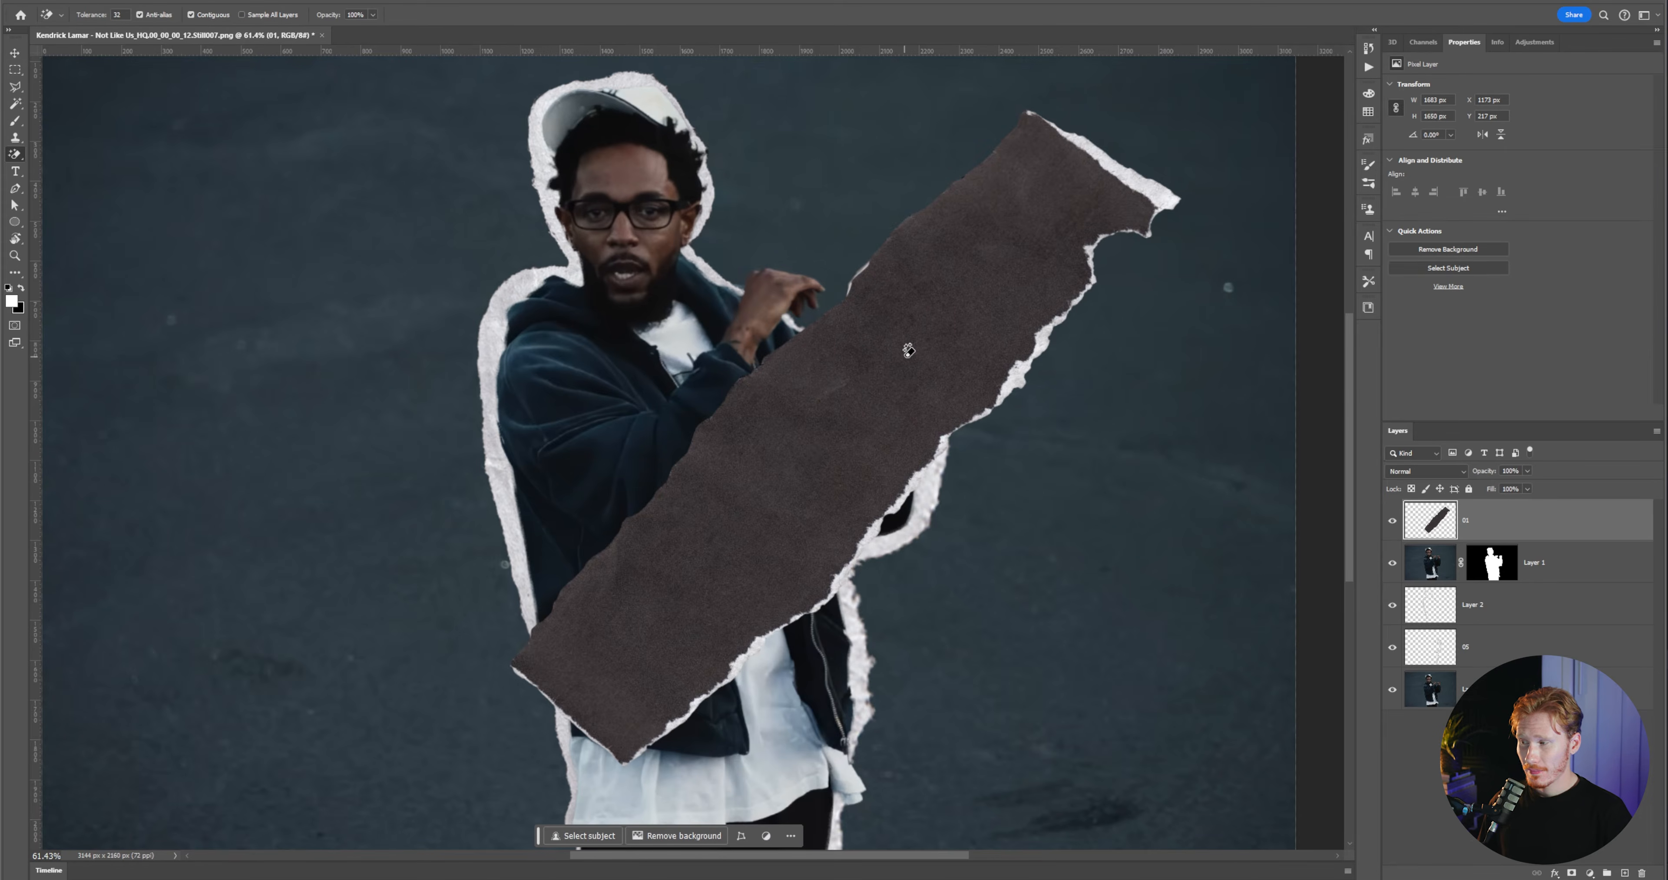
pyautogui.click(907, 353)
# - Erase the remnants of layer 01 with the Eraser Tool, keeping only a short torn-edge segment beside the raised fist
pyautogui.rightClick(15, 154)
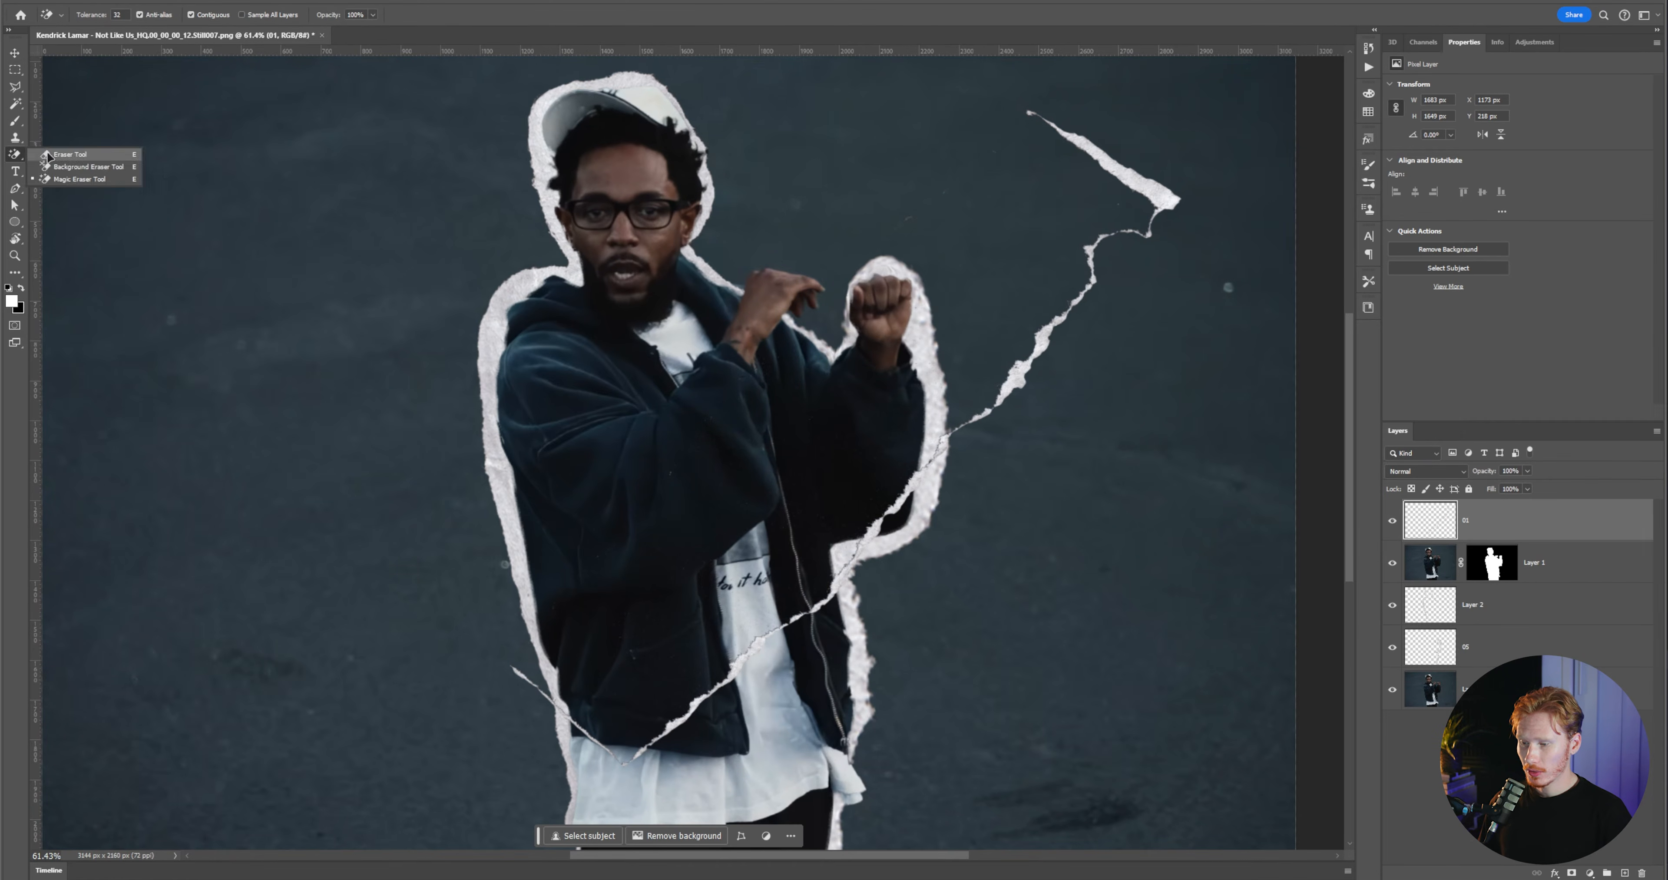
pyautogui.click(72, 153)
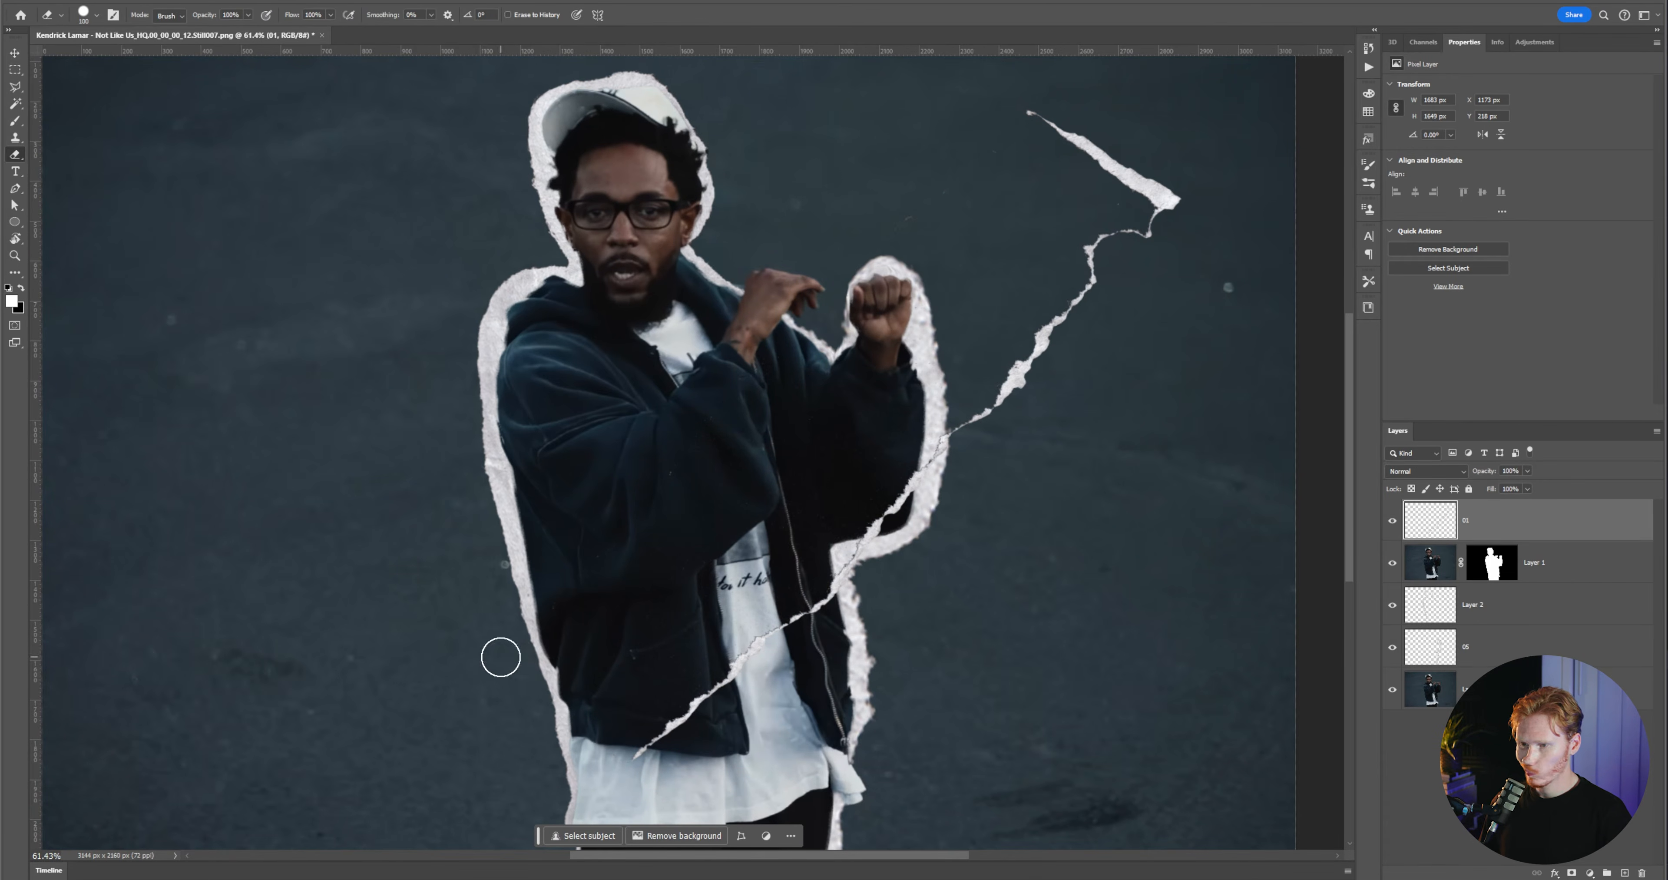
pyautogui.moveTo(1024, 102); pyautogui.dragTo(1144, 186)
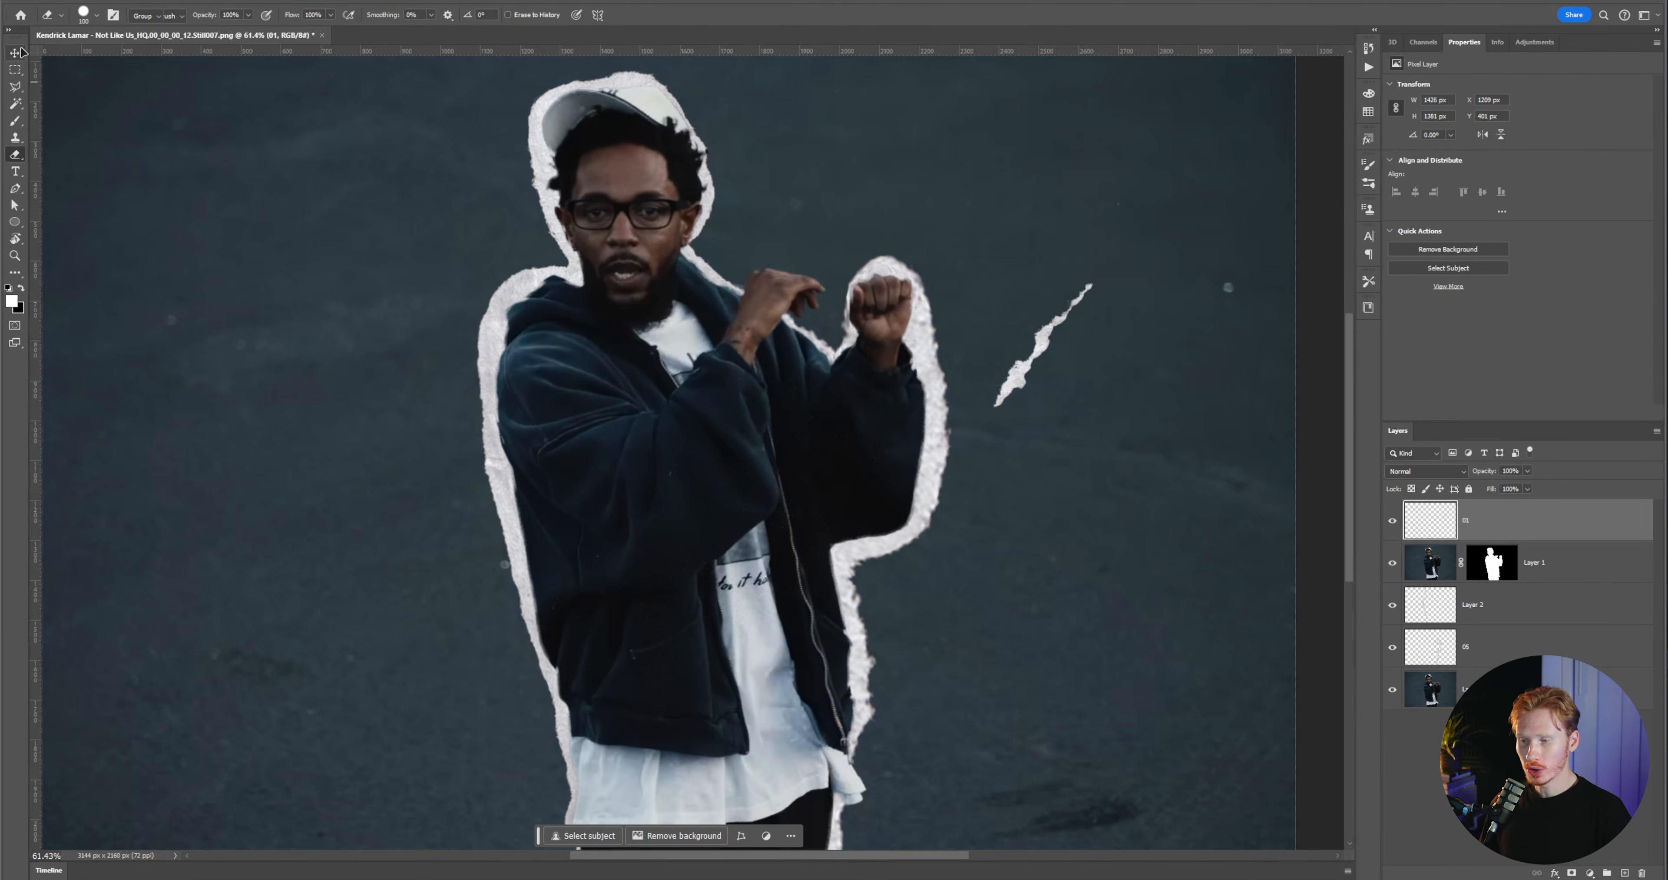
# - Rotate and enlarge the short torn segment and place it across the subject's hands from the chin past the raised fist
pyautogui.click(14, 52)
pyautogui.moveTo(1043, 352); pyautogui.dragTo(1031, 362)
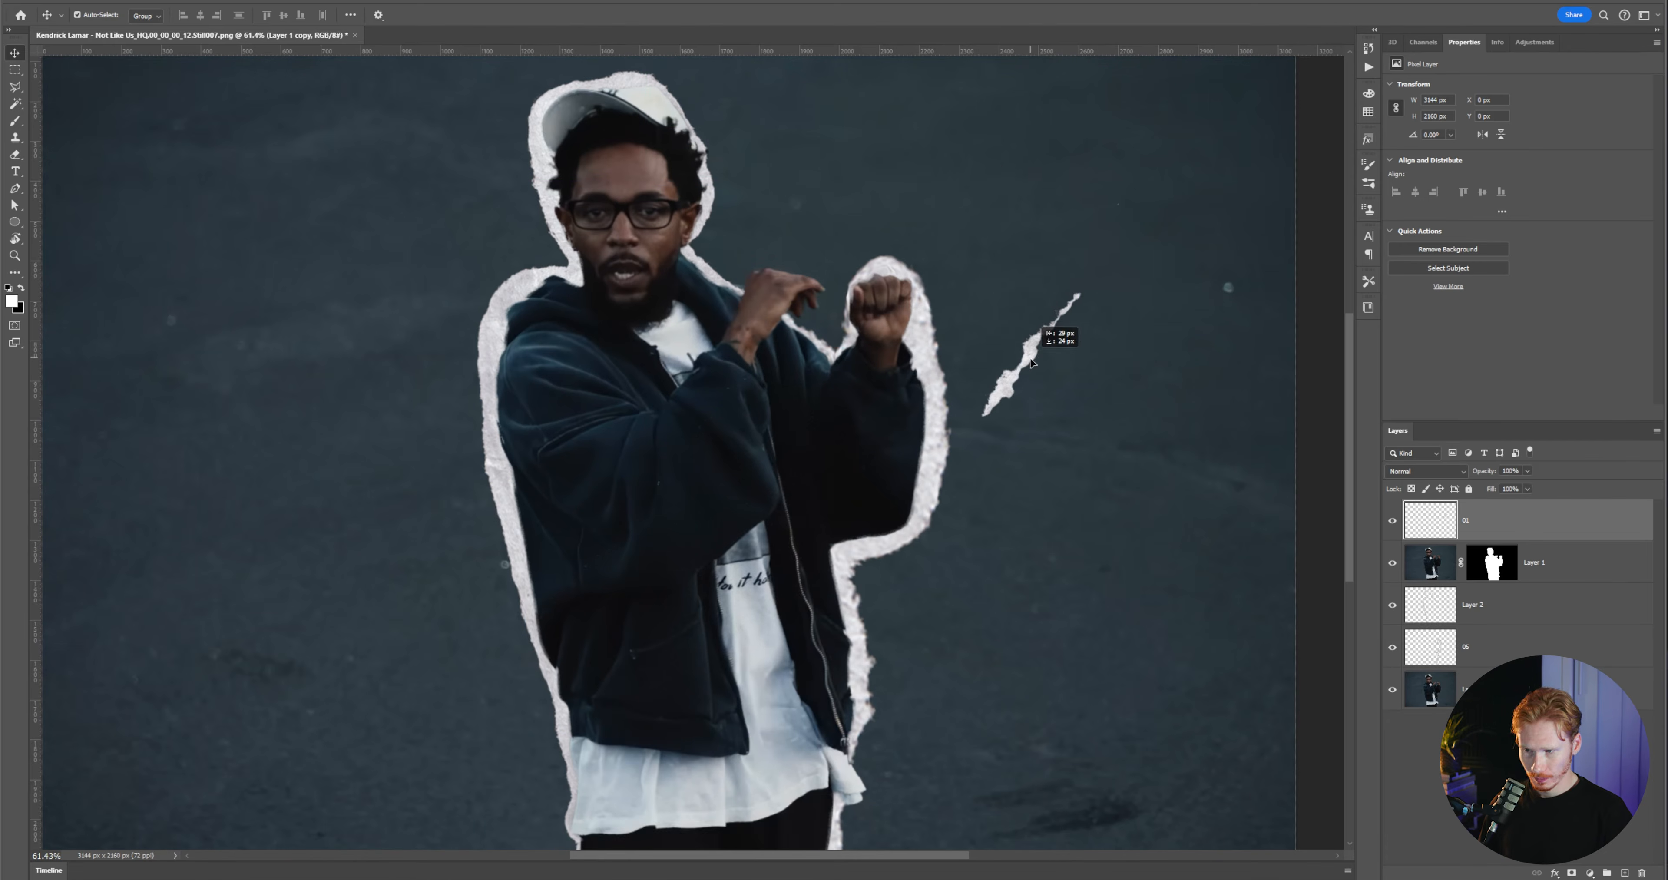
pyautogui.moveTo(1031, 358); pyautogui.dragTo(1036, 355)
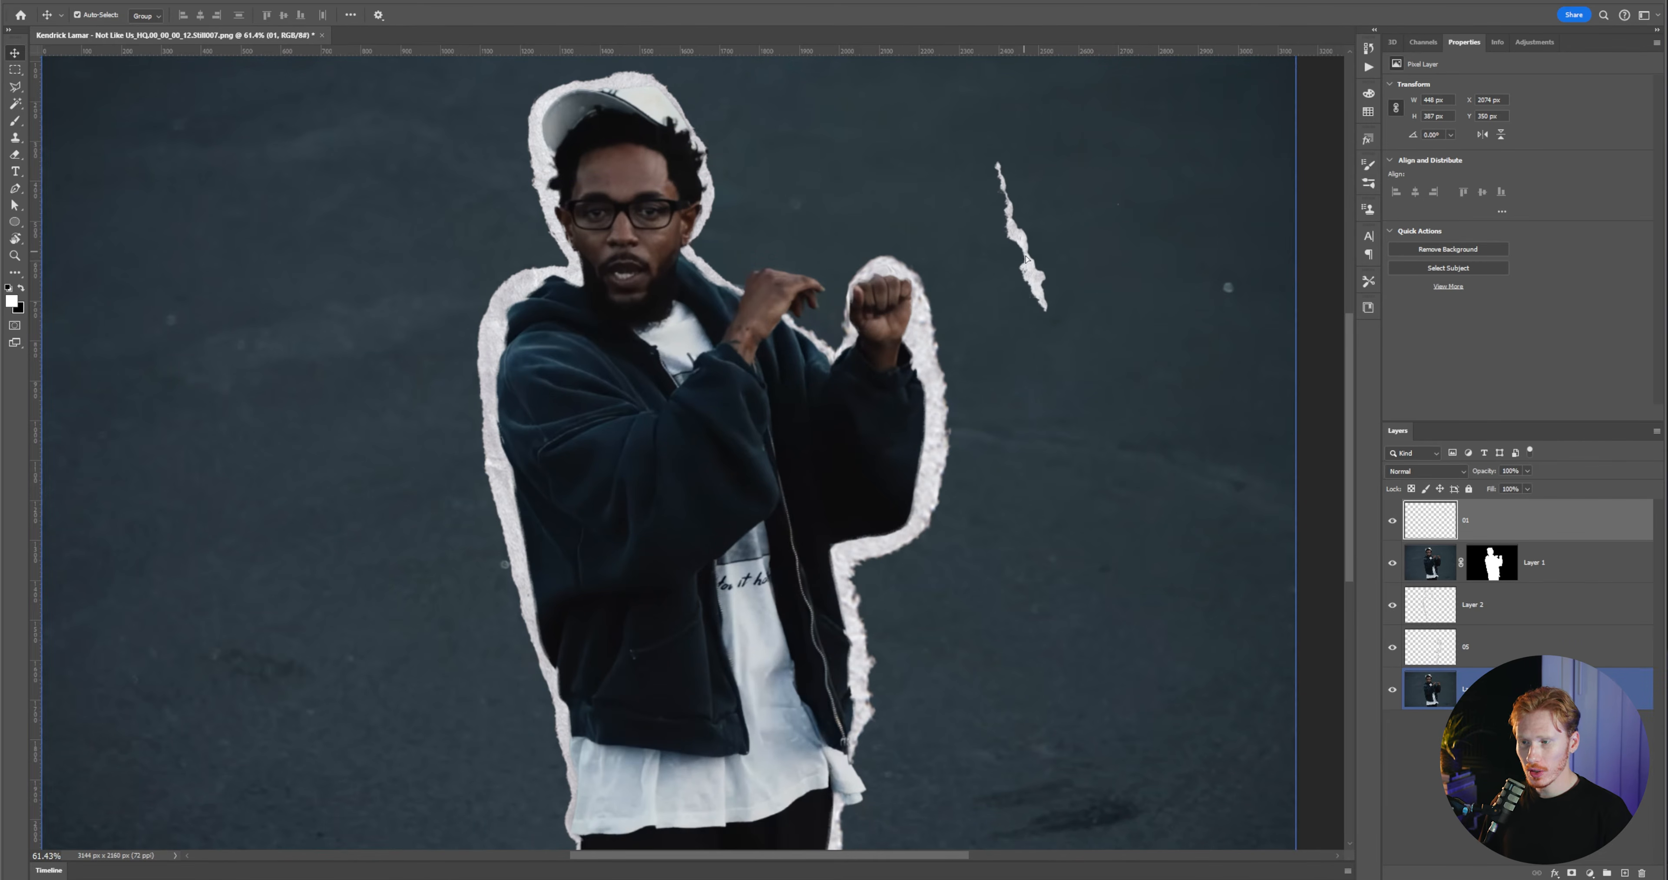
pyautogui.moveTo(1036, 253); pyautogui.dragTo(1281, 312)
pyautogui.hotkey('ctrl', 't')
pyautogui.moveTo(1197, 320); pyautogui.dragTo(967, 376)
pyautogui.moveTo(1066, 174); pyautogui.dragTo(754, 132)
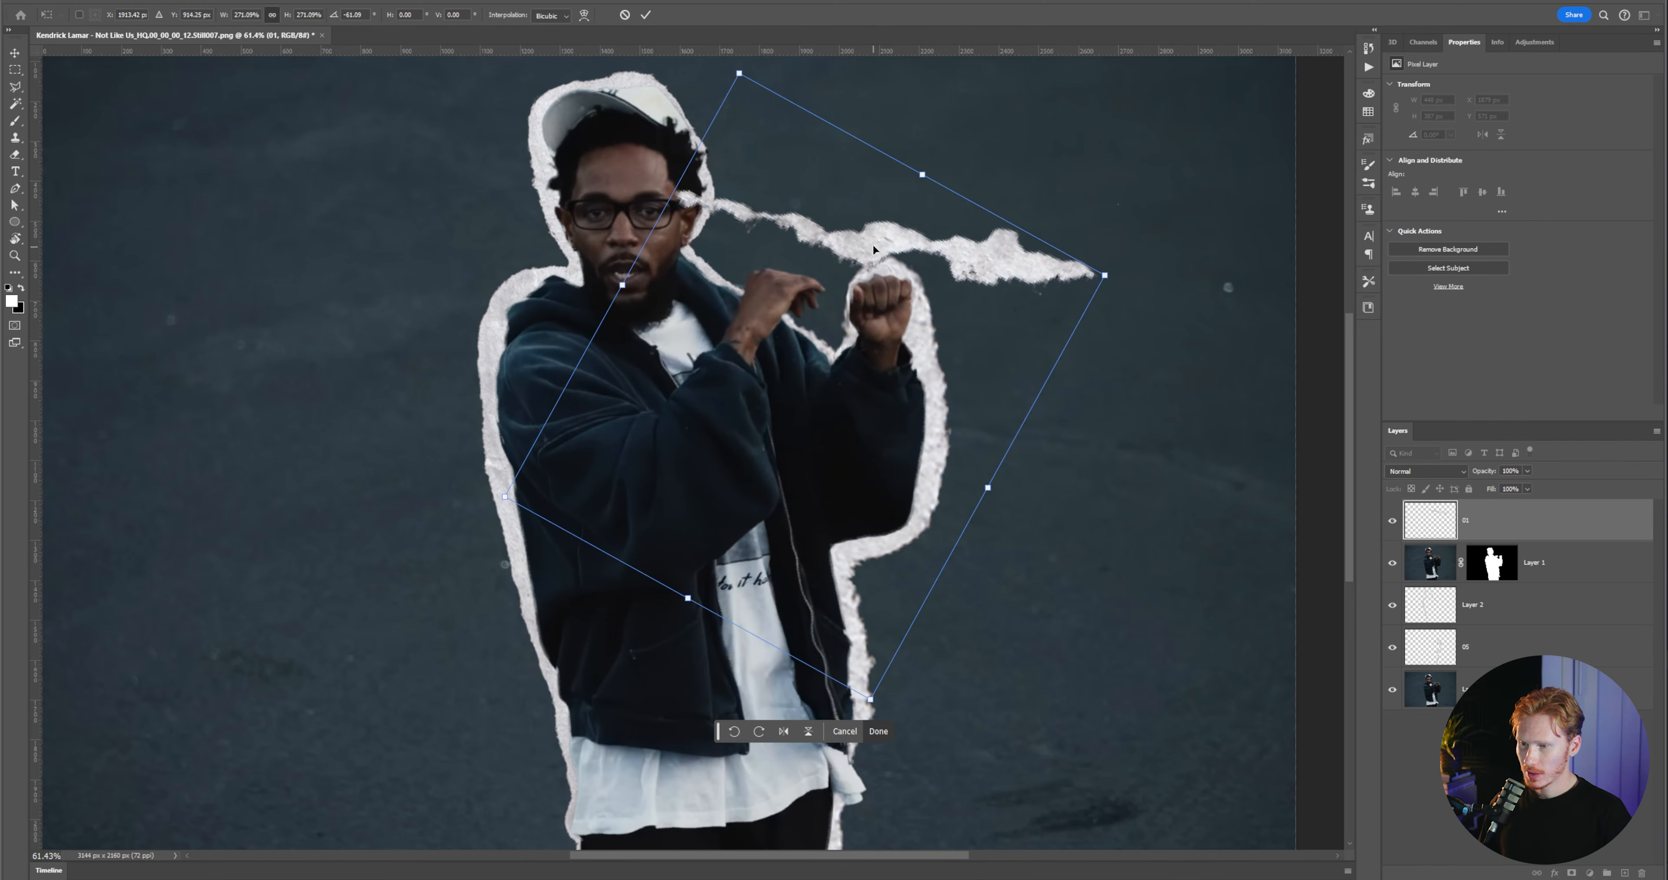
pyautogui.moveTo(874, 250); pyautogui.dragTo(805, 306)
pyautogui.press('Return')
# - Rotate and scale the torn strip to about 140% along the shoulder and fist, and move layer 01 below Layer 1
pyautogui.scroll(1, 926, 265)
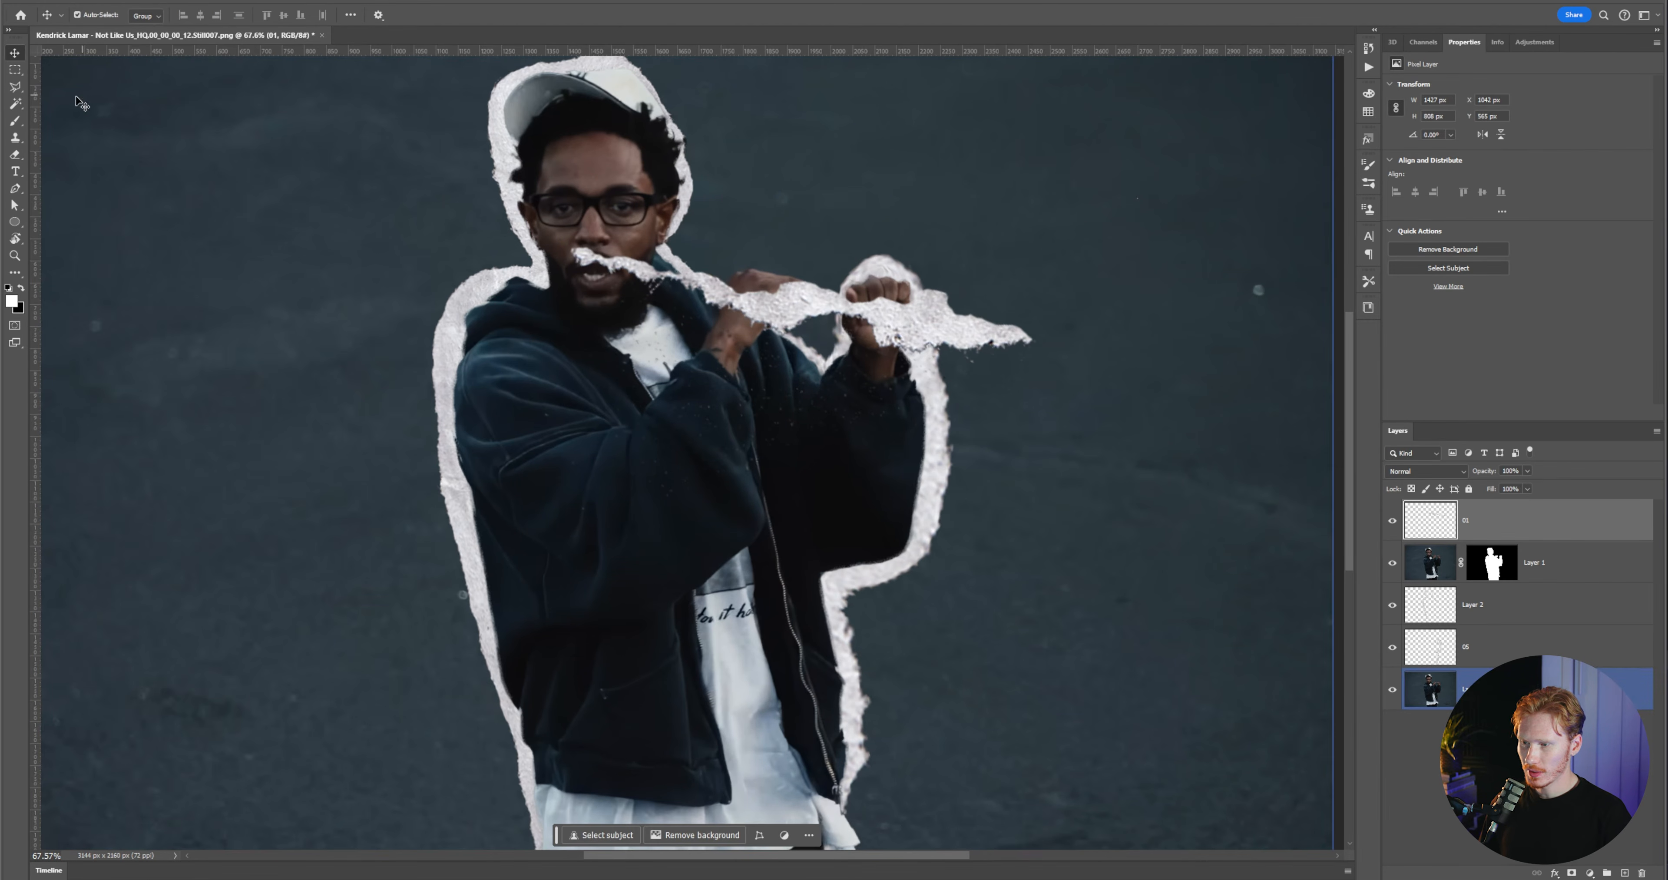
pyautogui.press('e')
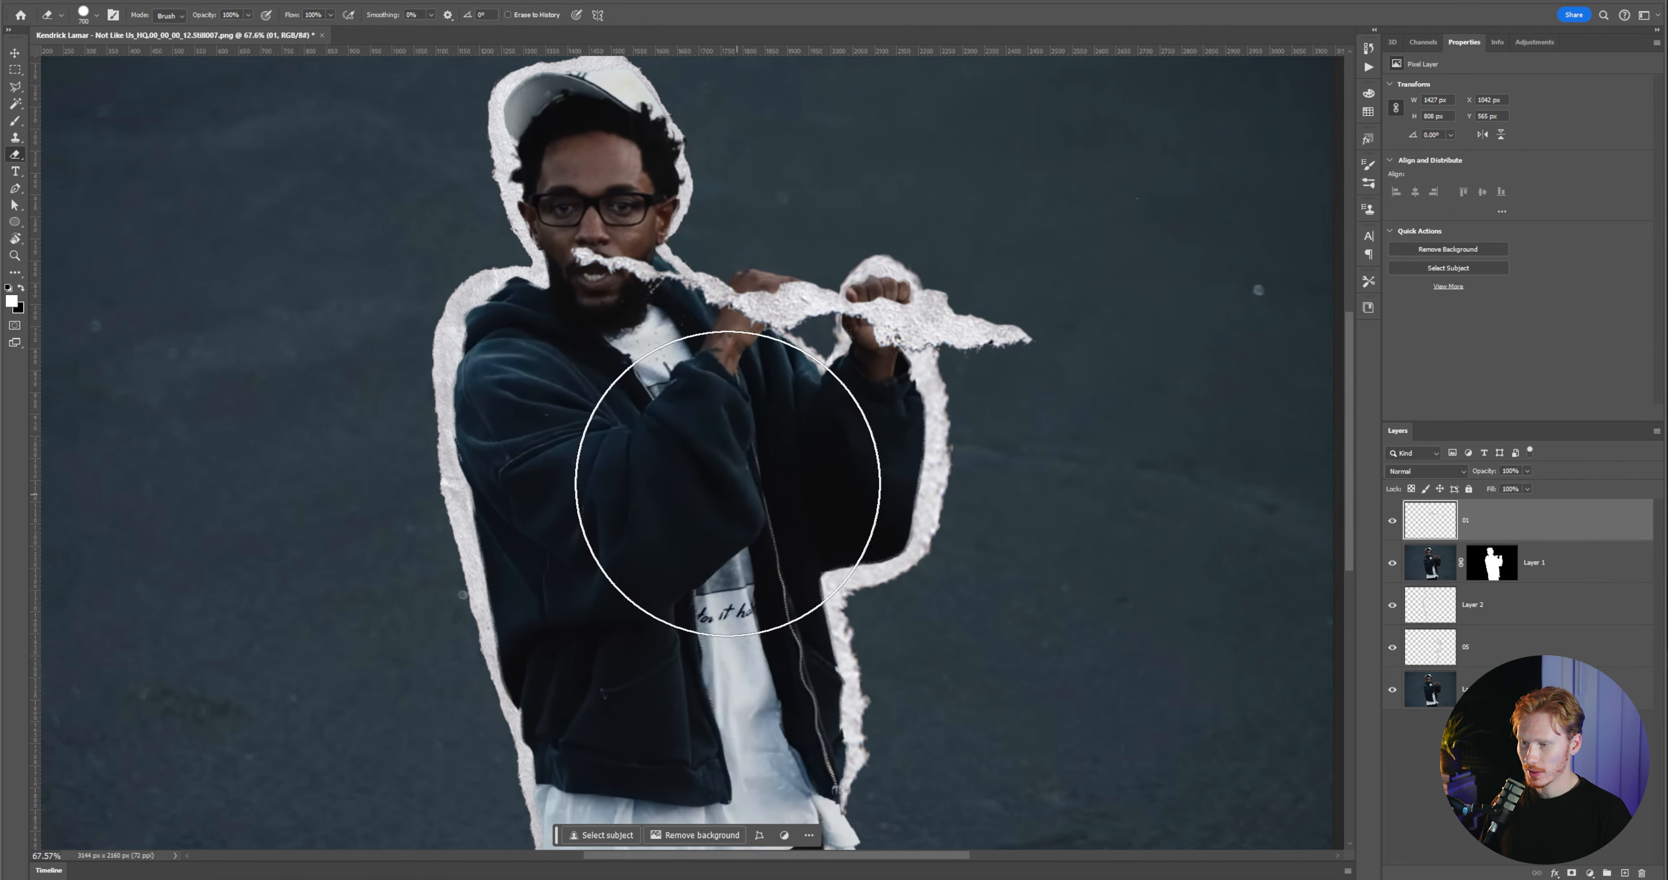
pyautogui.press('v')
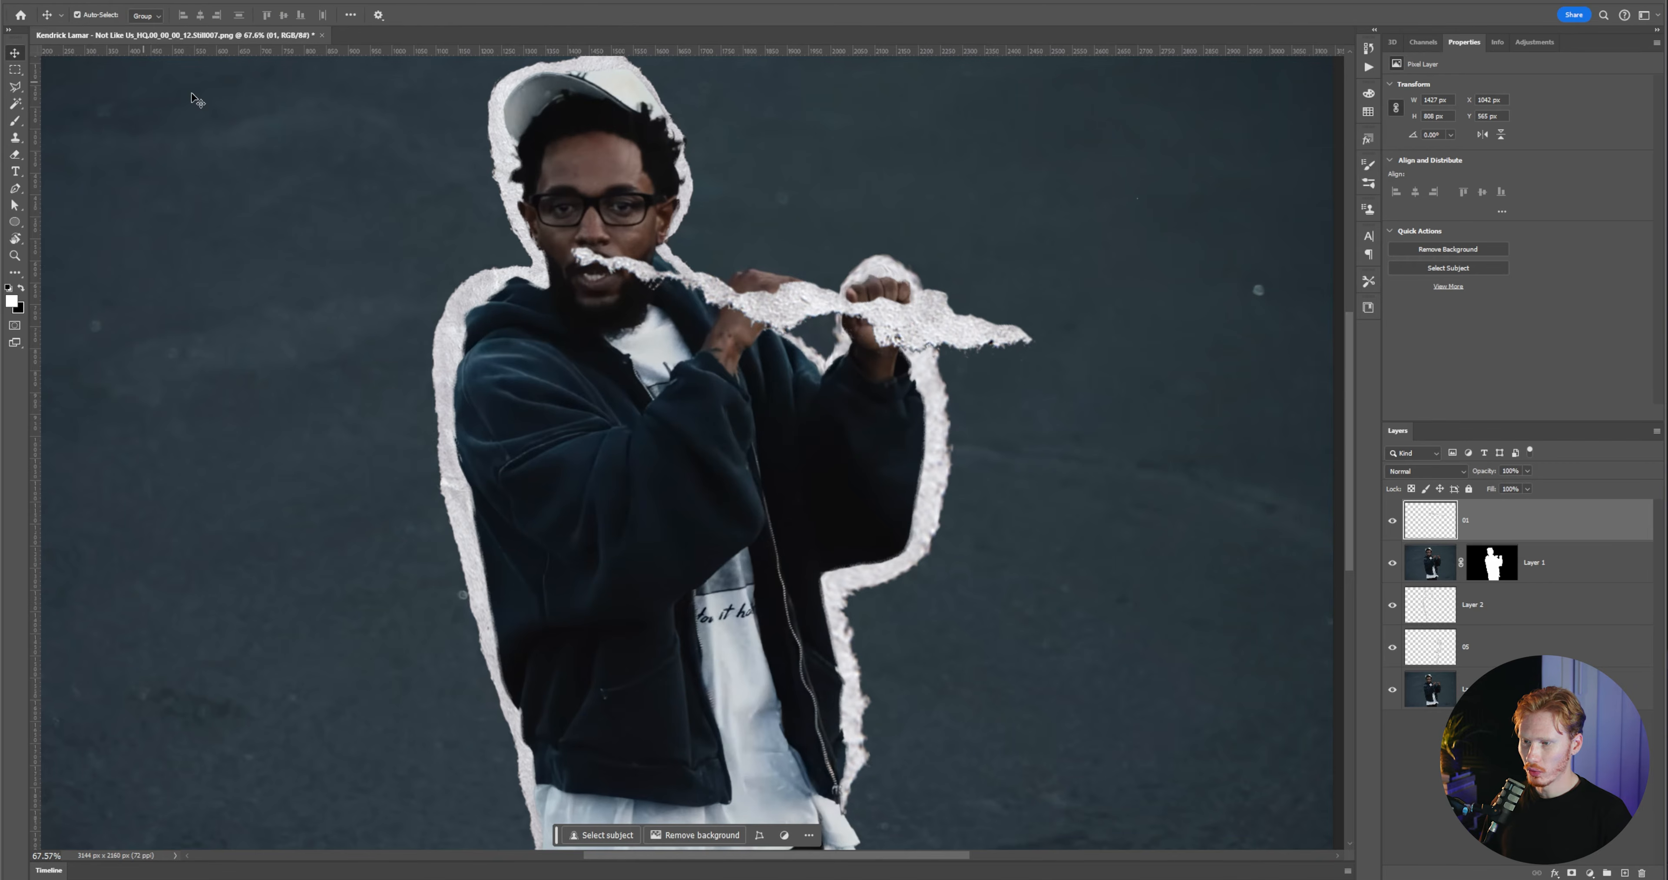
pyautogui.hotkey('ctrl', 't')
pyautogui.moveTo(898, 239); pyautogui.dragTo(880, 360)
pyautogui.scroll(4, 788, 334)
pyautogui.moveTo(788, 335); pyautogui.dragTo(808, 320)
pyautogui.scroll(-7, 806, 327)
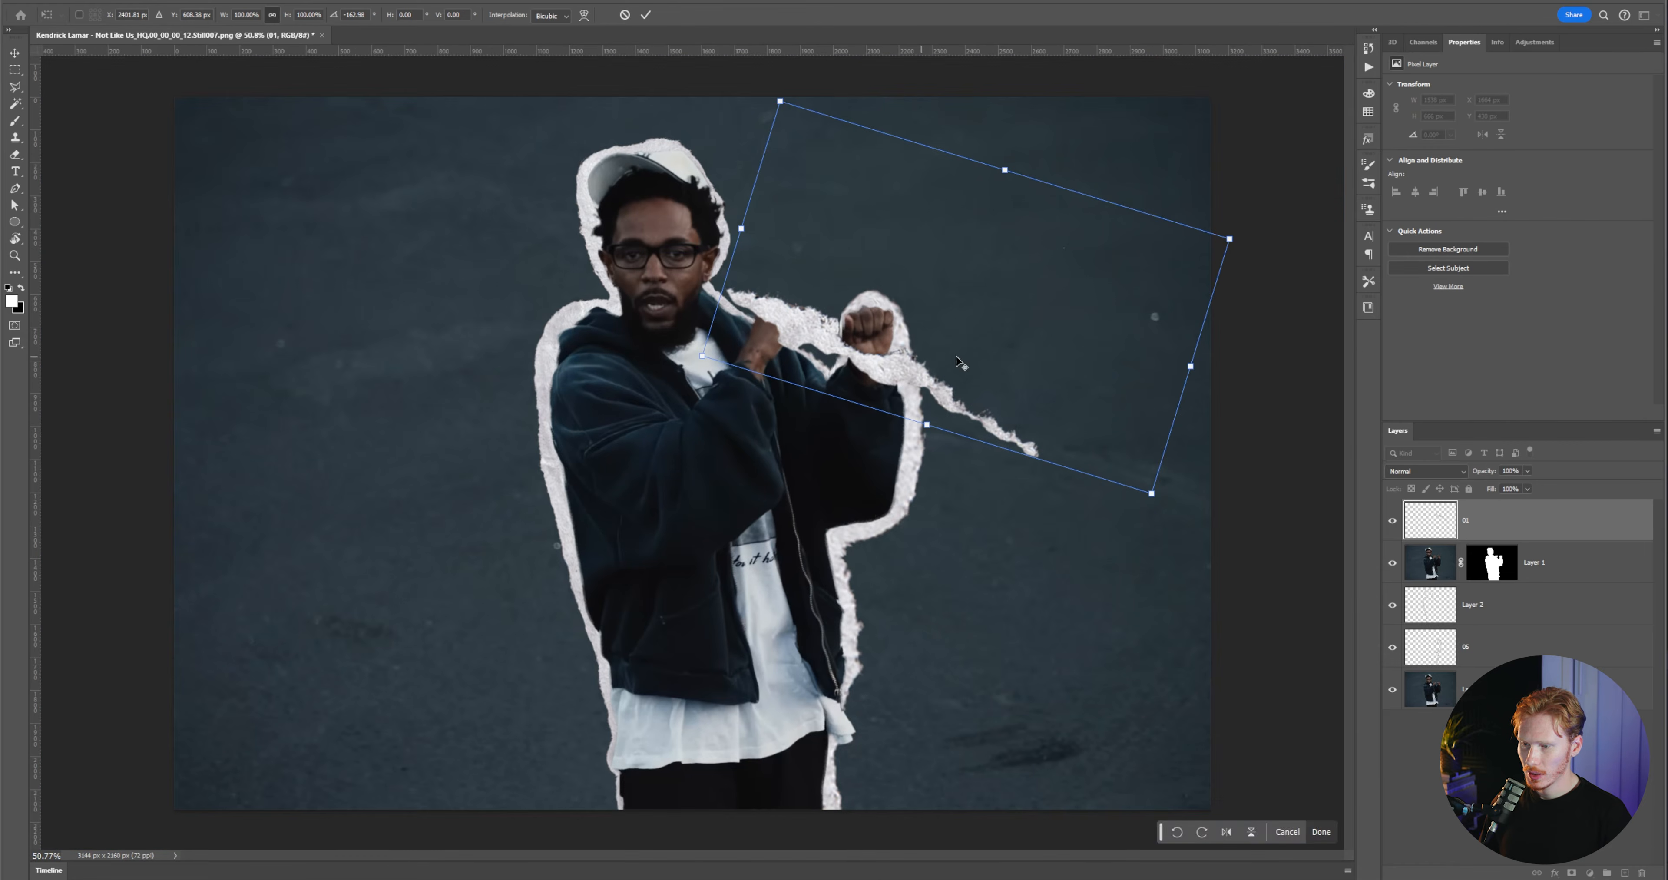
pyautogui.moveTo(1190, 366); pyautogui.dragTo(1368, 421)
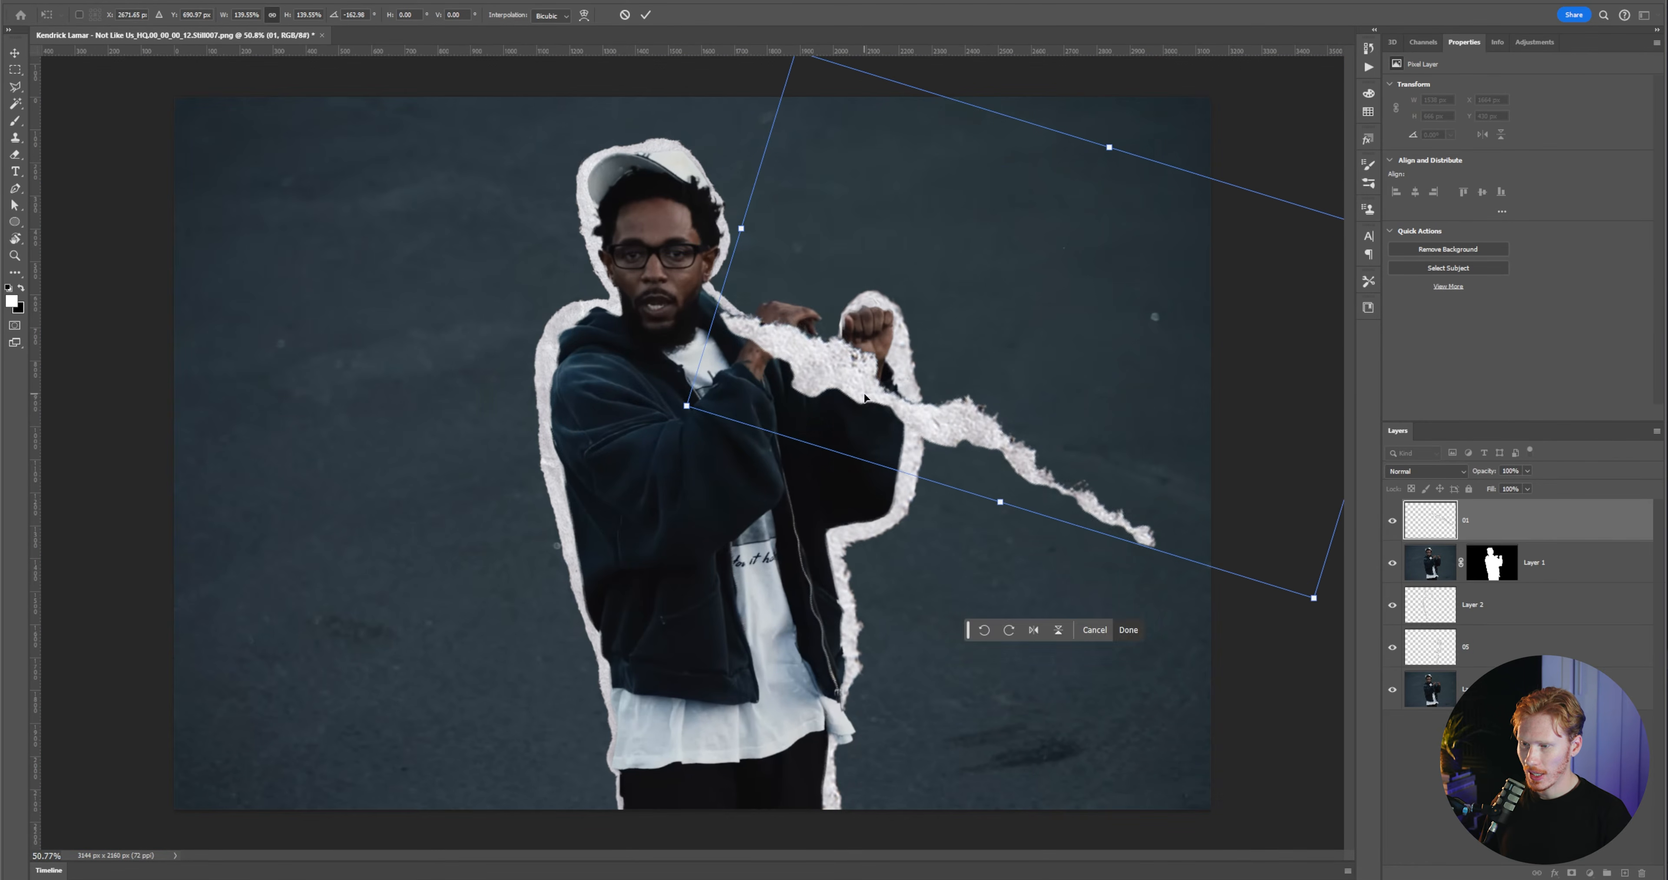
pyautogui.moveTo(864, 398); pyautogui.dragTo(822, 347)
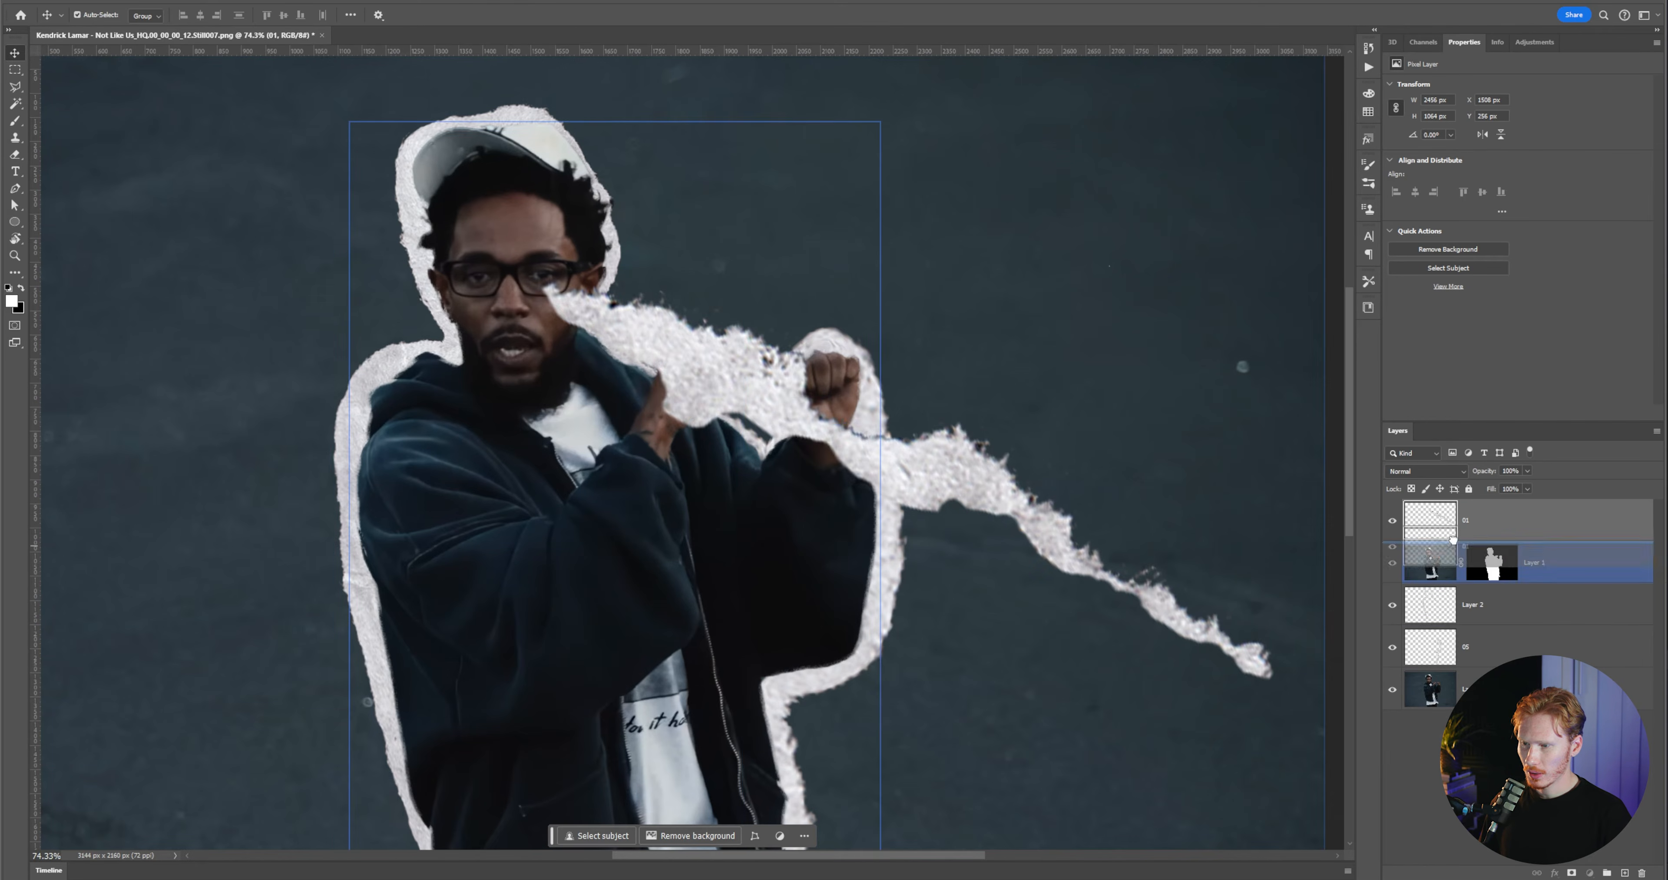
pyautogui.hotkey('ctrl', '[')
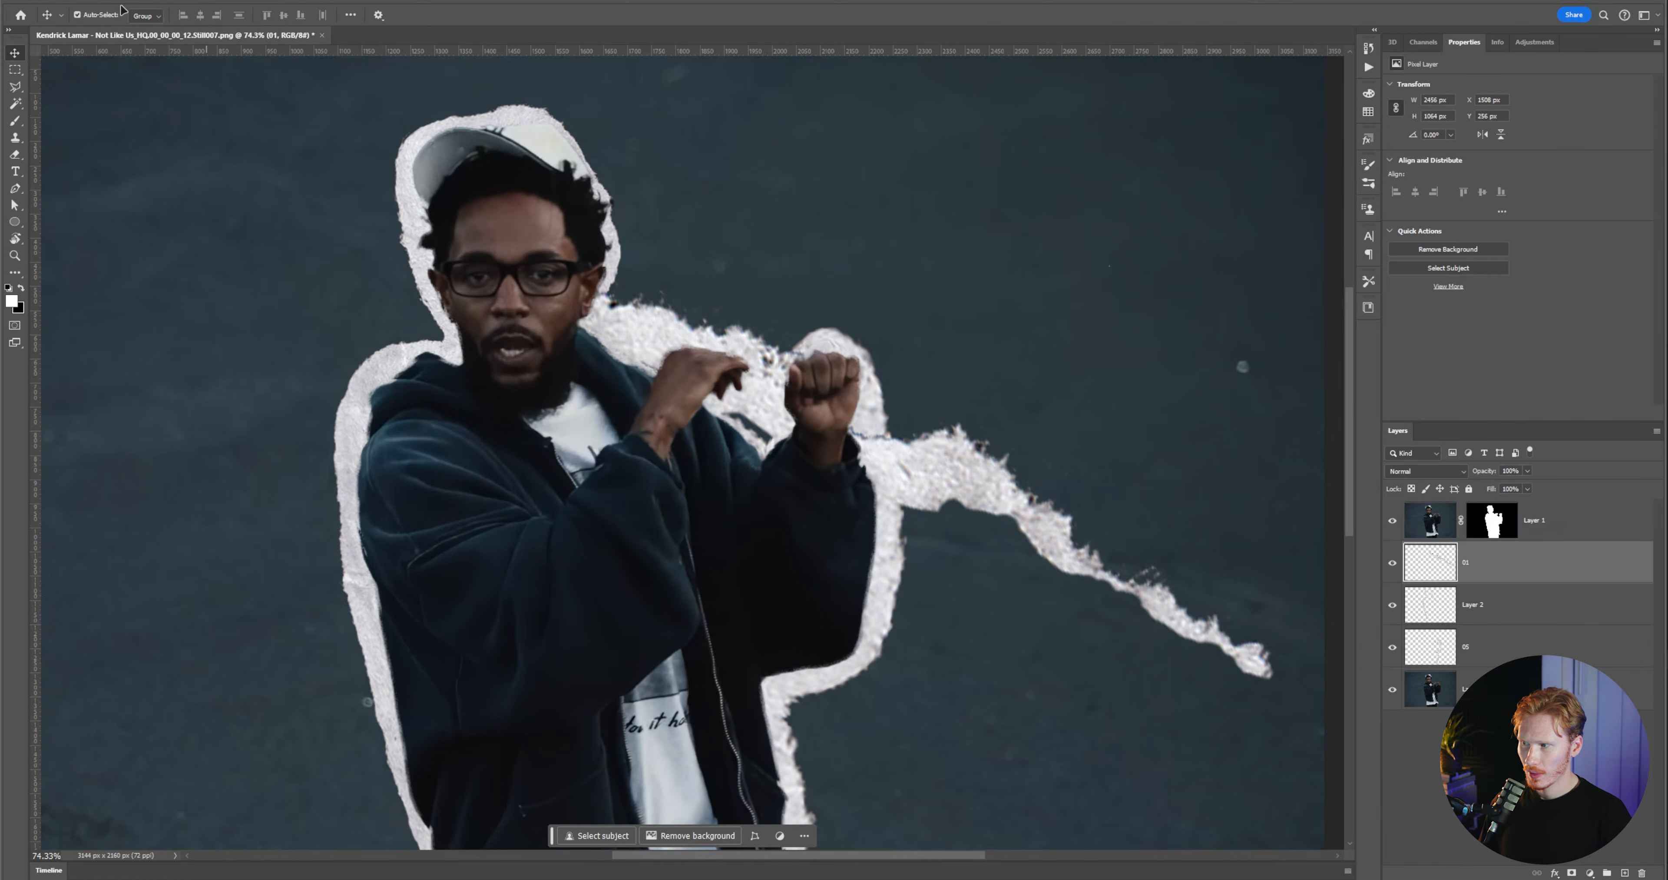
# - Puppet Warp the layer 01 strip with pins from the neck to the raised fist, fitting it behind the hands
pyautogui.click(58, 1)
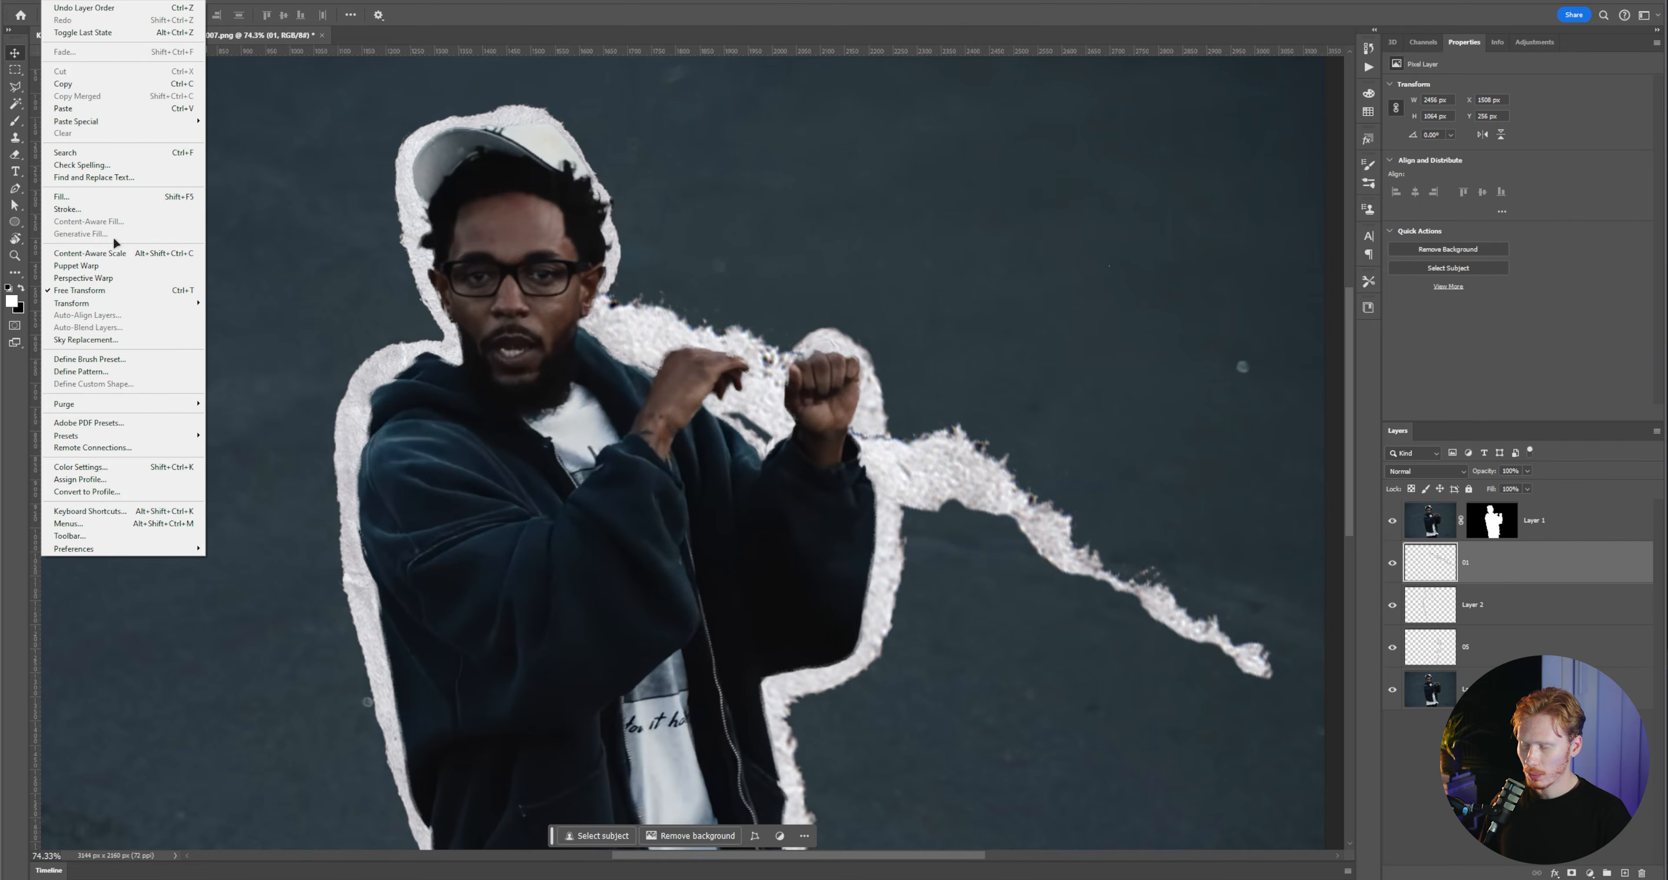
pyautogui.click(76, 265)
pyautogui.click(589, 310)
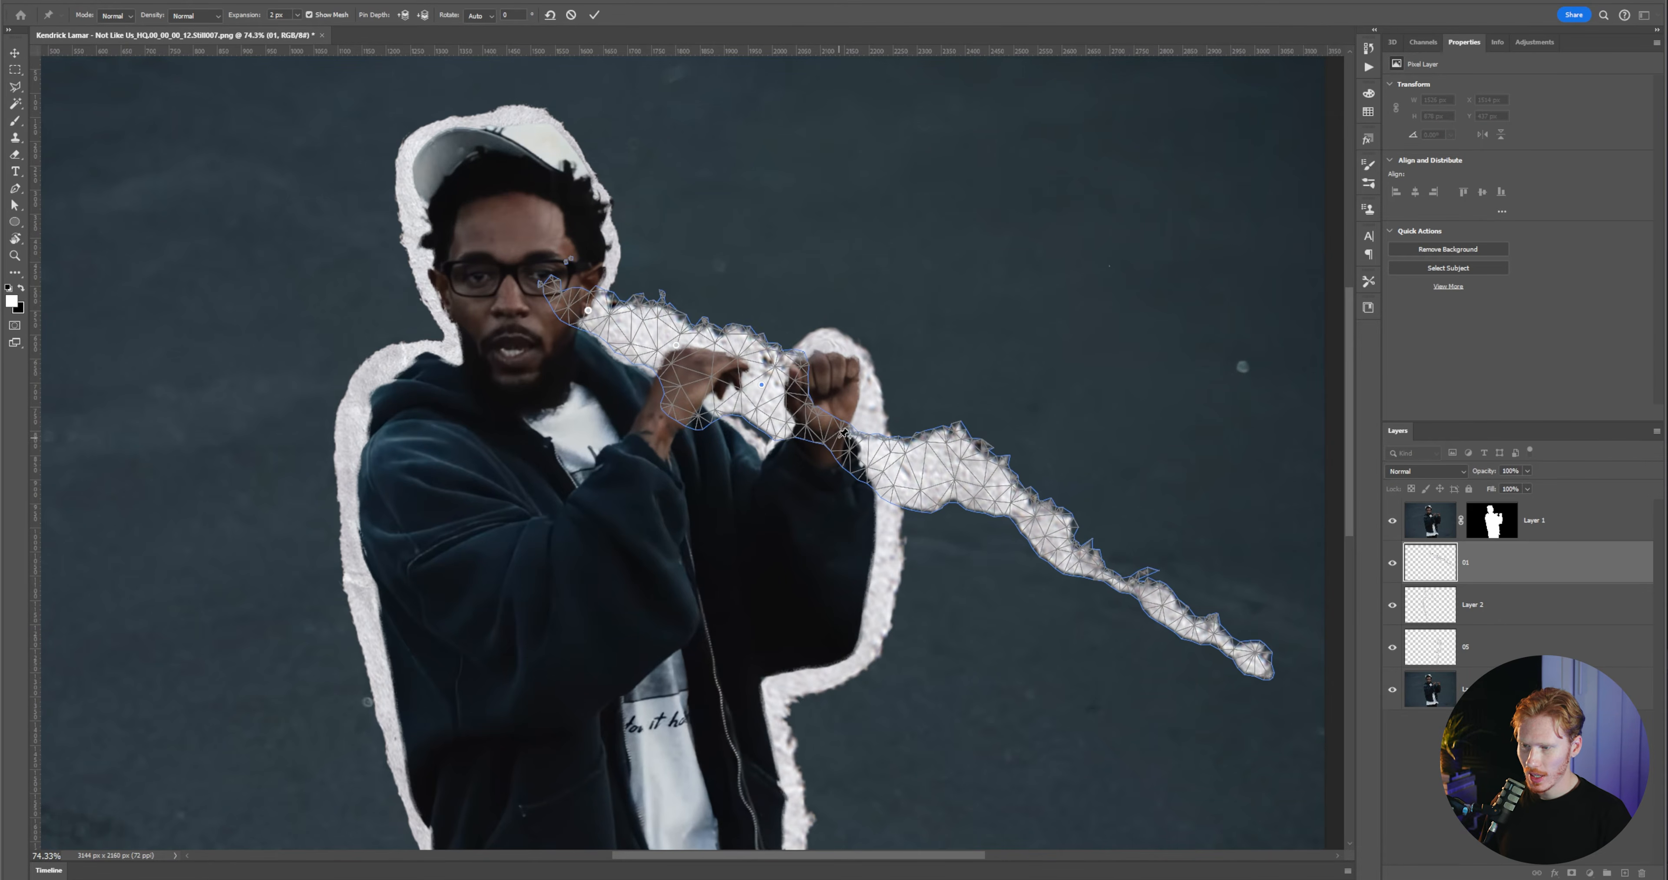
pyautogui.moveTo(844, 434); pyautogui.dragTo(837, 438)
pyautogui.moveTo(763, 386); pyautogui.dragTo(763, 411)
pyautogui.moveTo(587, 310); pyautogui.dragTo(586, 320)
pyautogui.moveTo(676, 345); pyautogui.dragTo(668, 361)
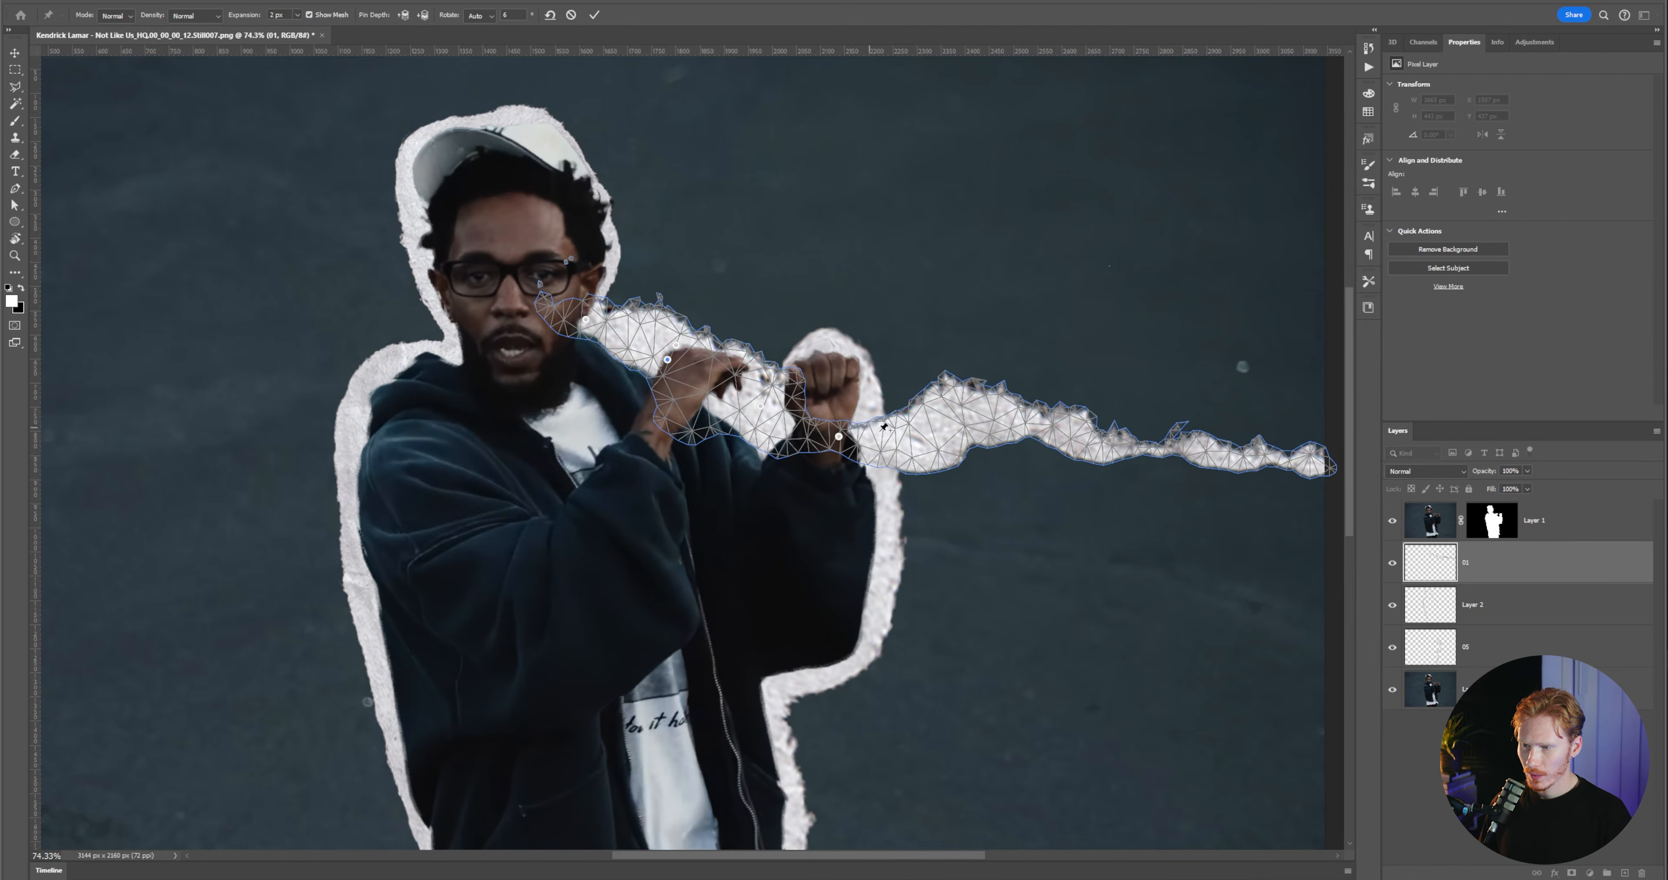
pyautogui.press('Return')
# - Select the part of the strip that extends beyond the raised fist with a rectangular marquee and put it on its own layer
pyautogui.hotkey('ctrl', '0')
pyautogui.press('m')
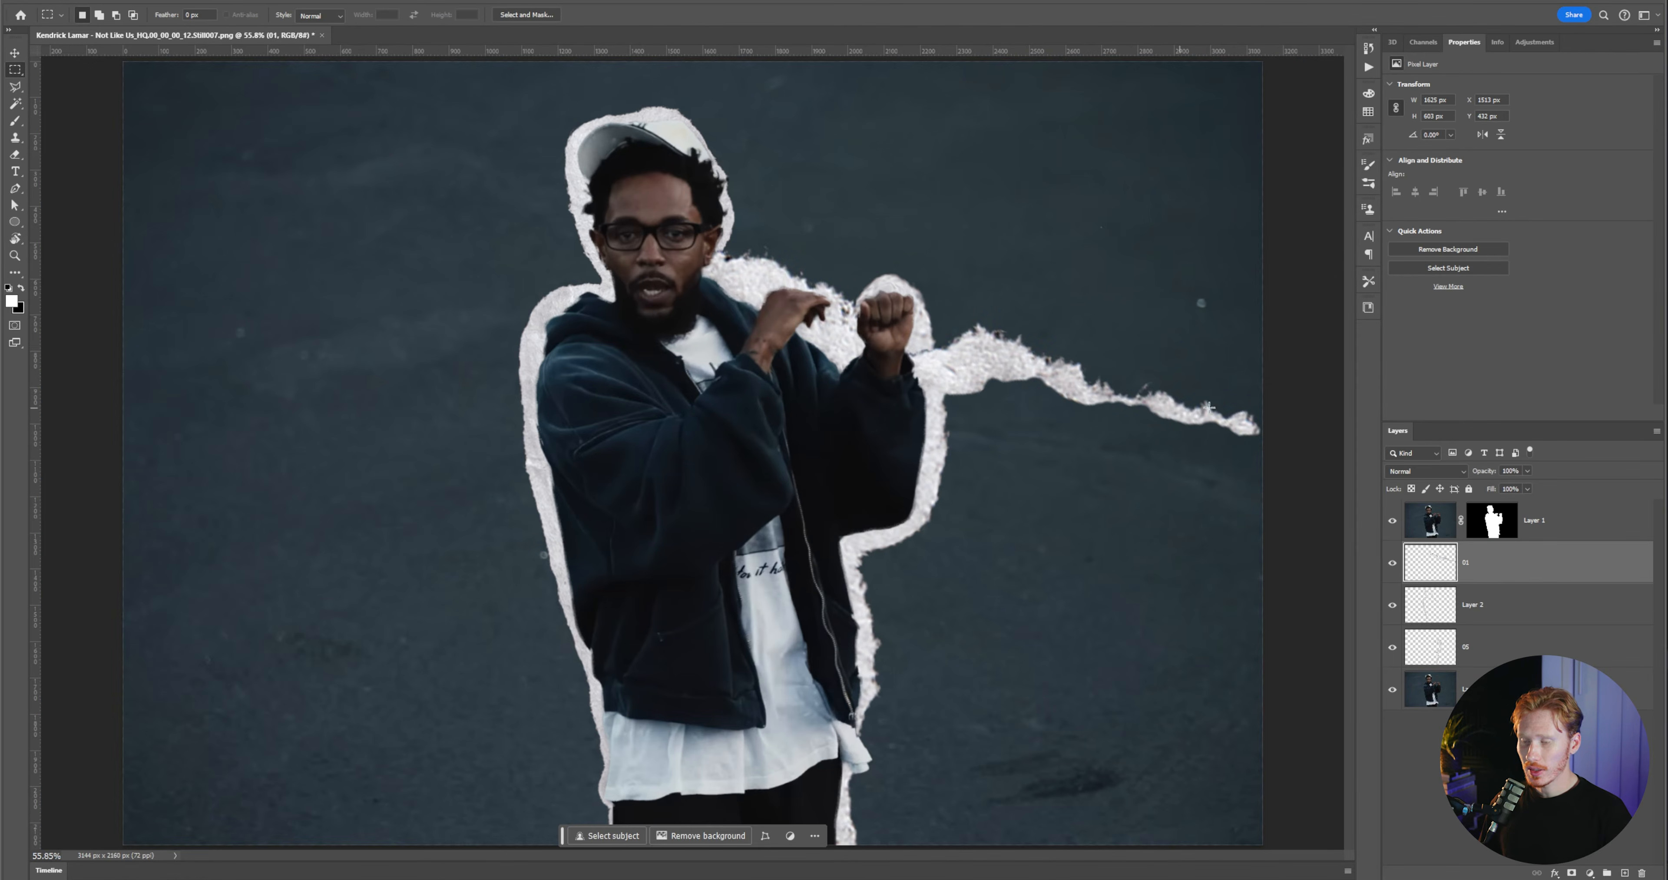
pyautogui.moveTo(1263, 300); pyautogui.dragTo(900, 477)
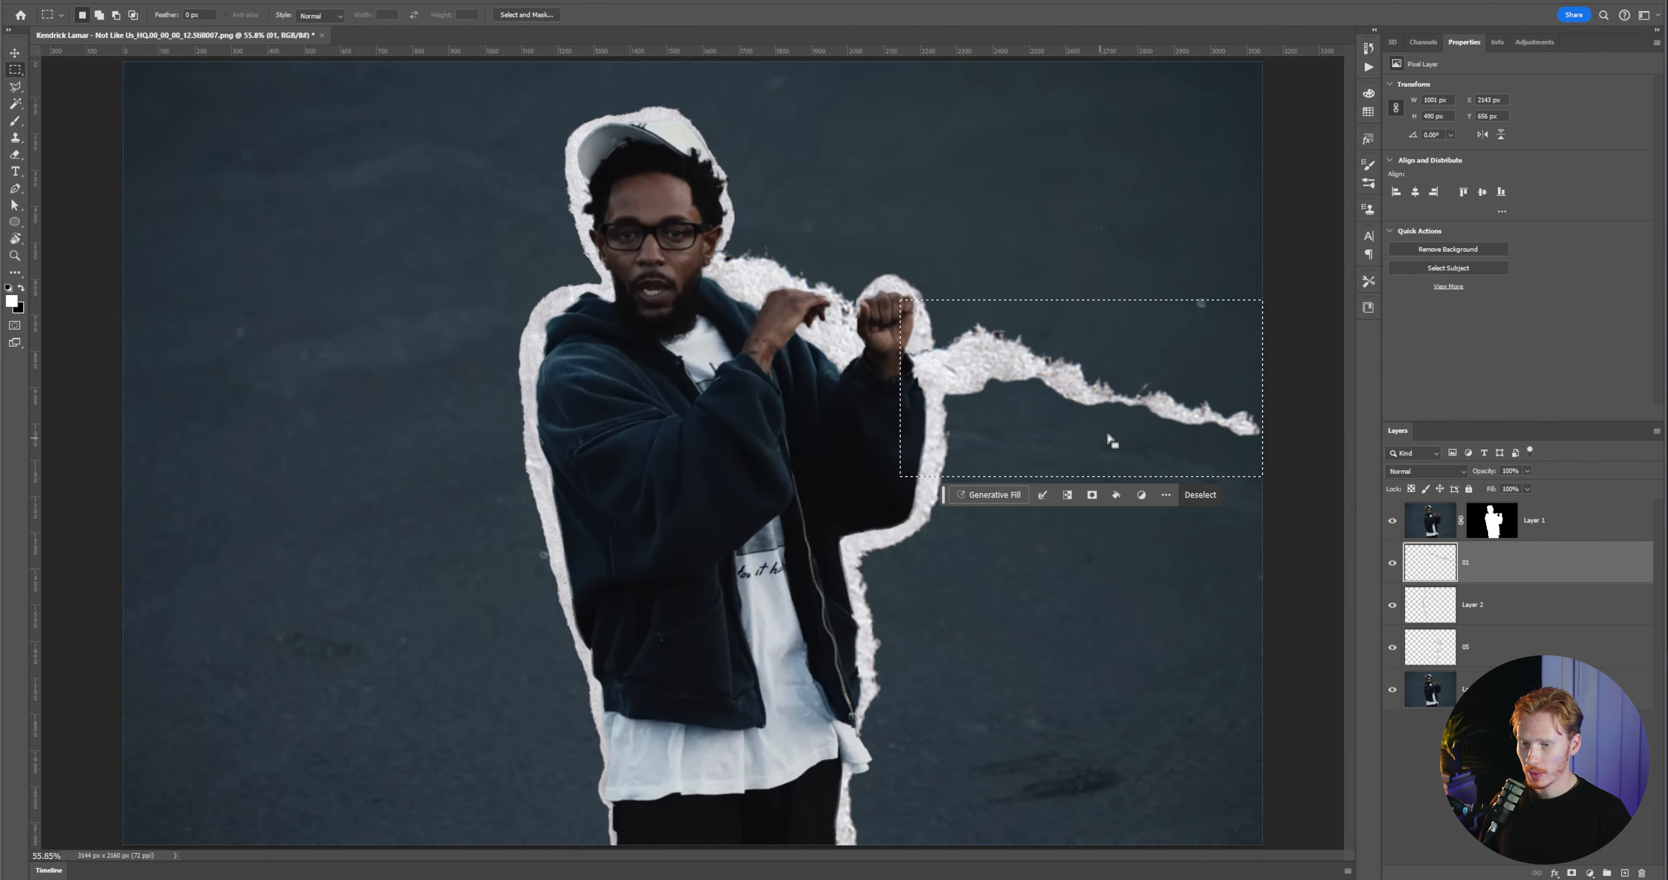
pyautogui.hotkey('ctrl', 'j')
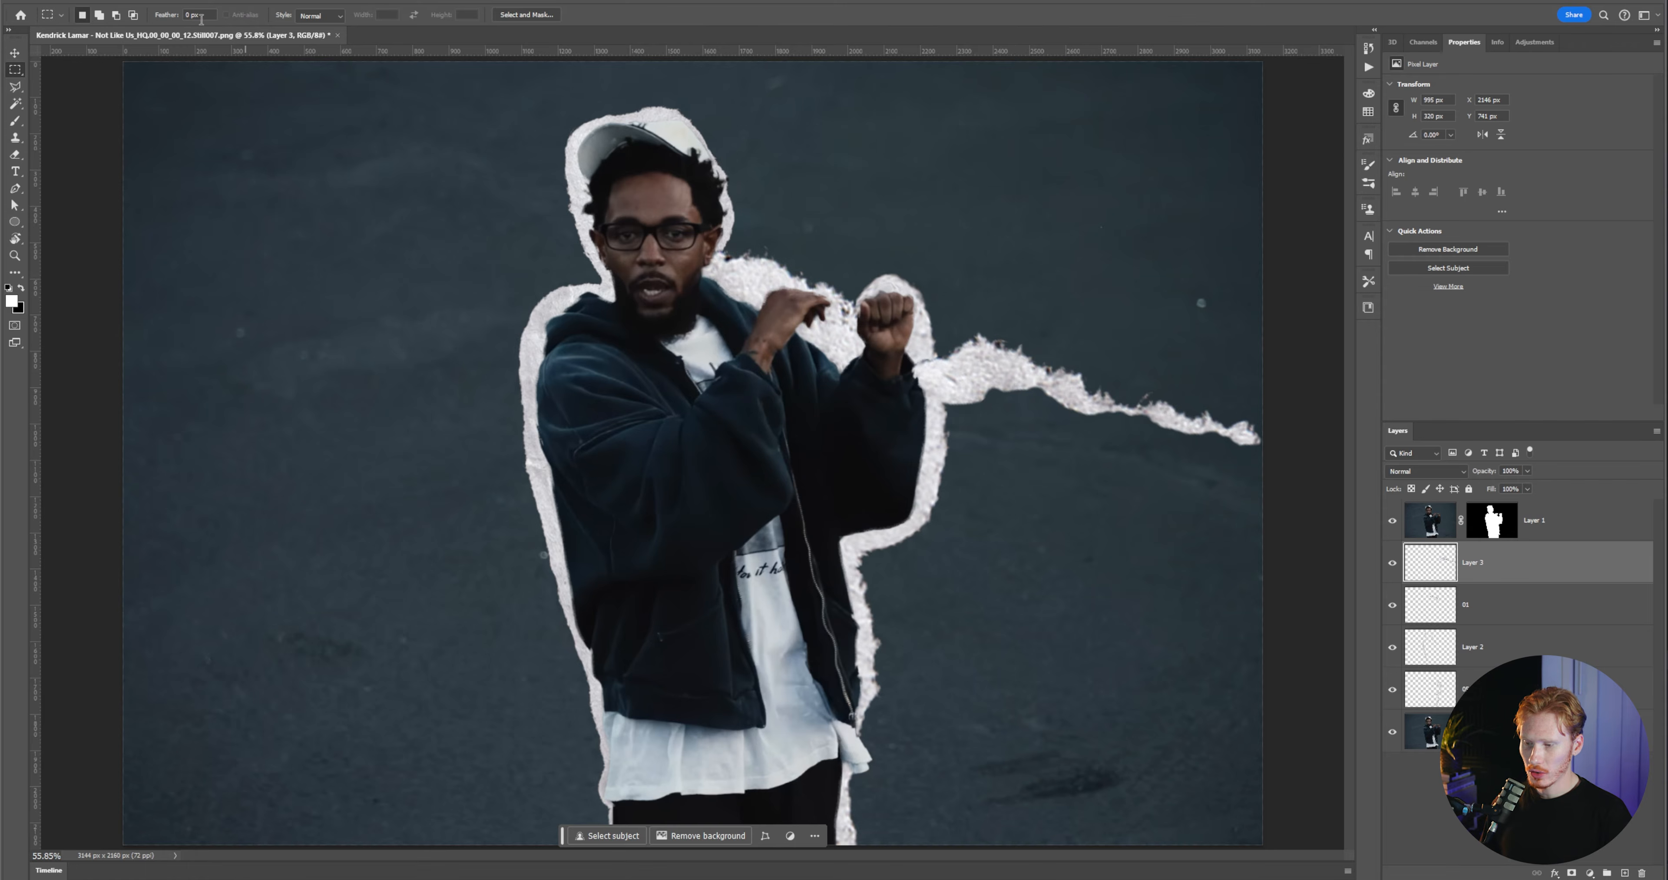
# - Rotate the separated paper piece to run vertically beside the trousers, and place a duplicate of it on the opposite side
pyautogui.click(14, 53)
pyautogui.moveTo(1028, 349); pyautogui.dragTo(975, 670)
pyautogui.hotkey('ctrl', 't')
pyautogui.moveTo(1069, 615); pyautogui.dragTo(602, 747)
pyautogui.click(925, 833)
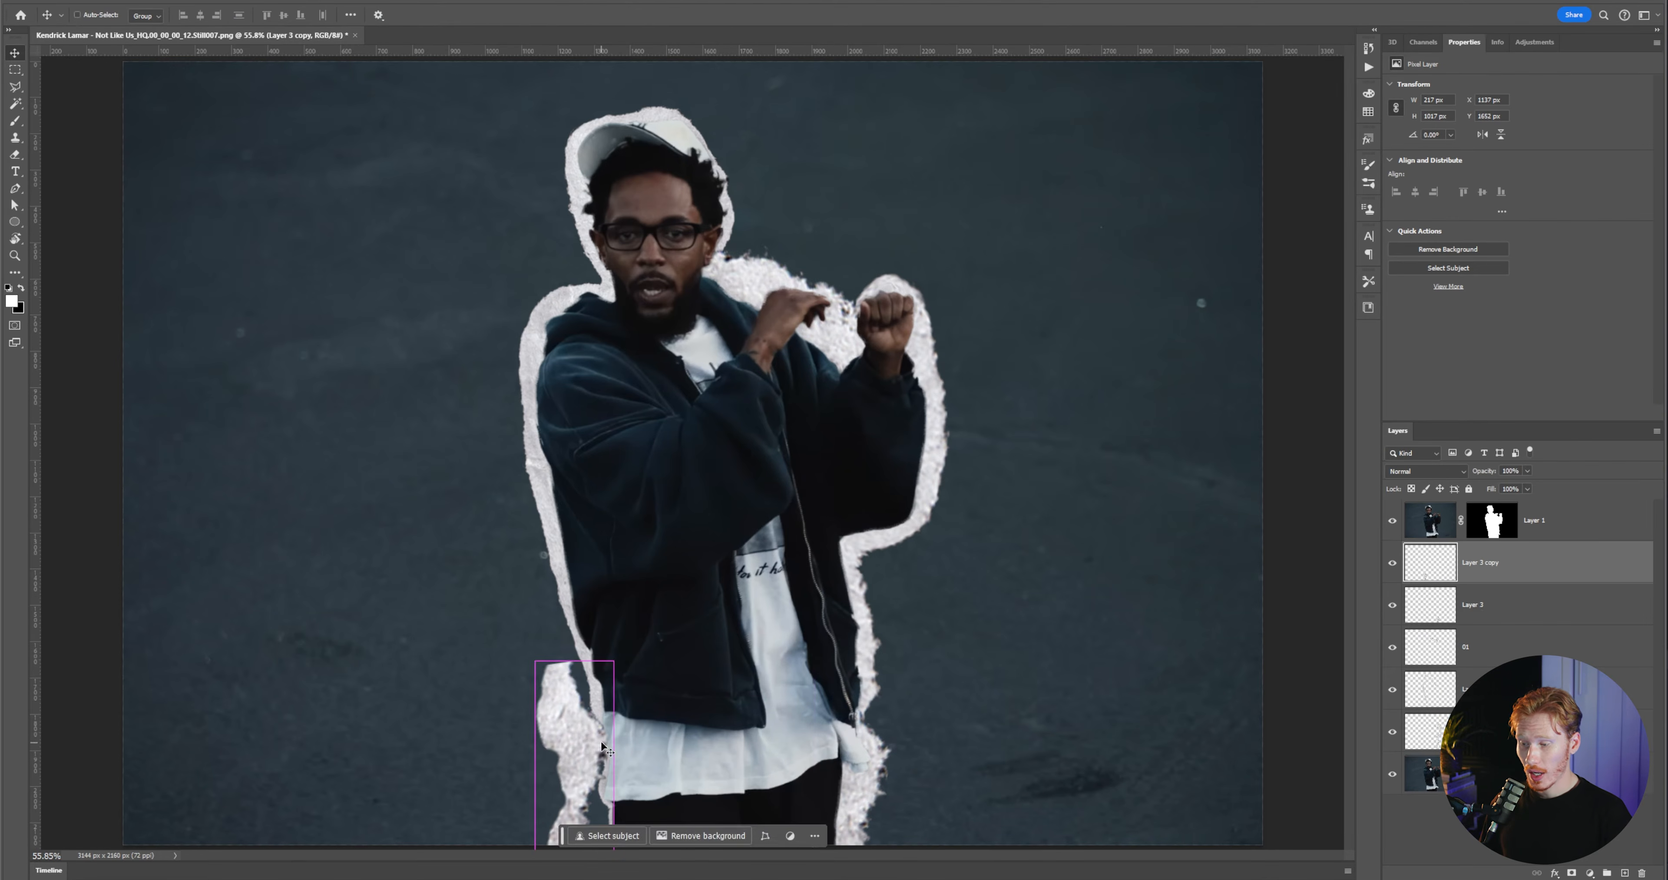
# - Fit the duplicated paper piece along the shirt hem and trousers, and merge all the paper pieces into Layer 2
pyautogui.hotkey('ctrl', 't')
pyautogui.moveTo(619, 654); pyautogui.dragTo(599, 816)
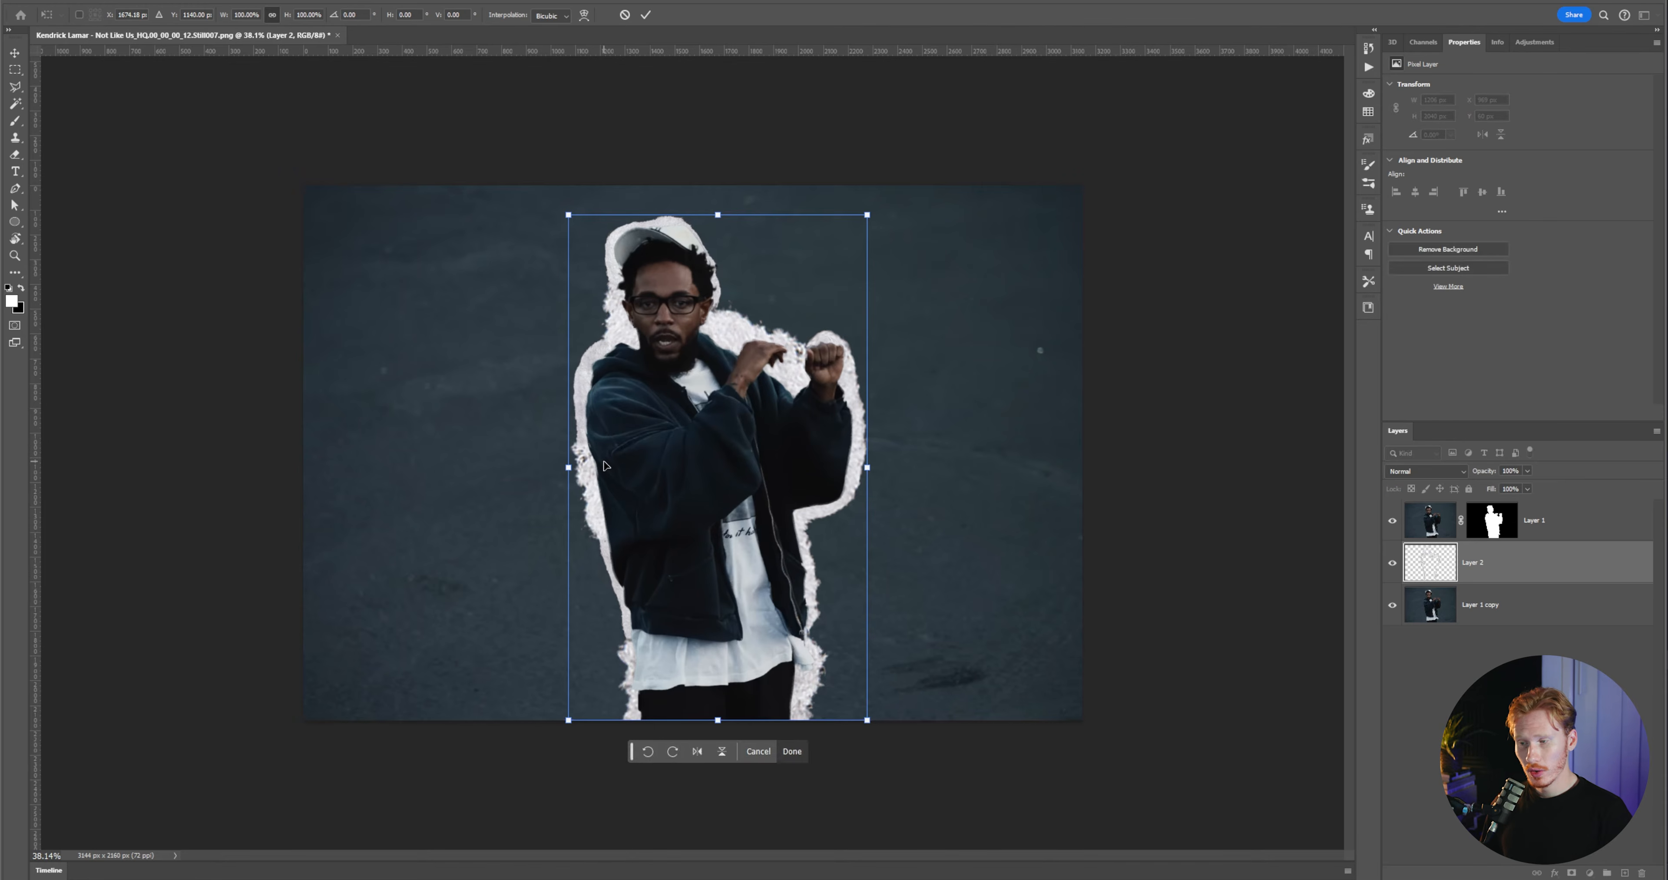
pyautogui.press('Return')
pyautogui.hotkey('alt', '[')
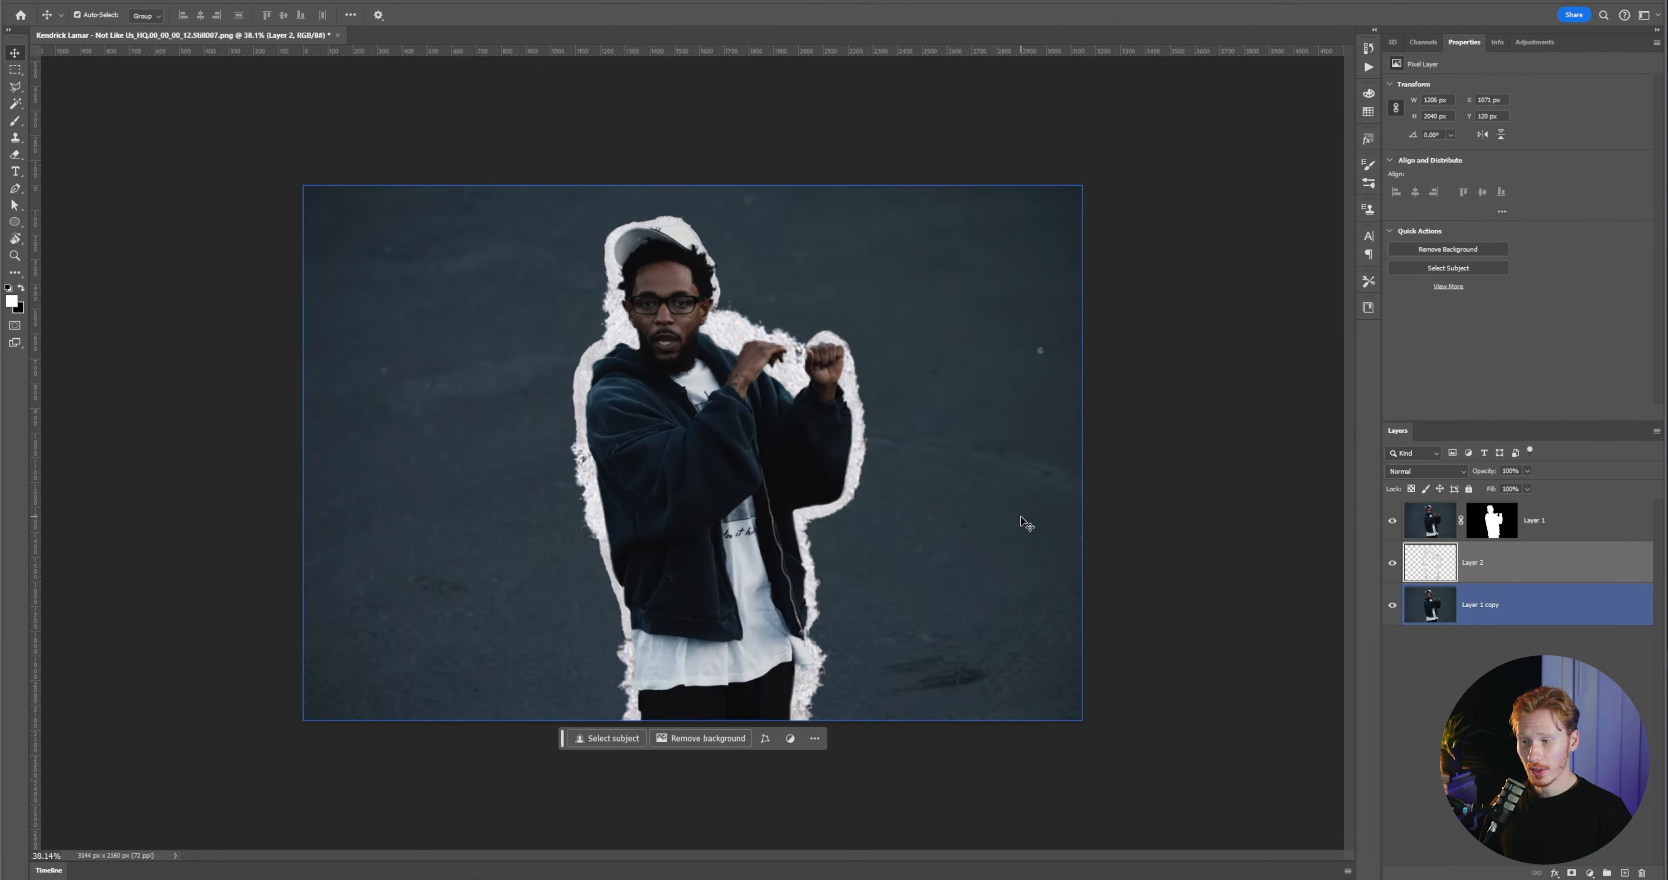
pyautogui.click(1198, 717)
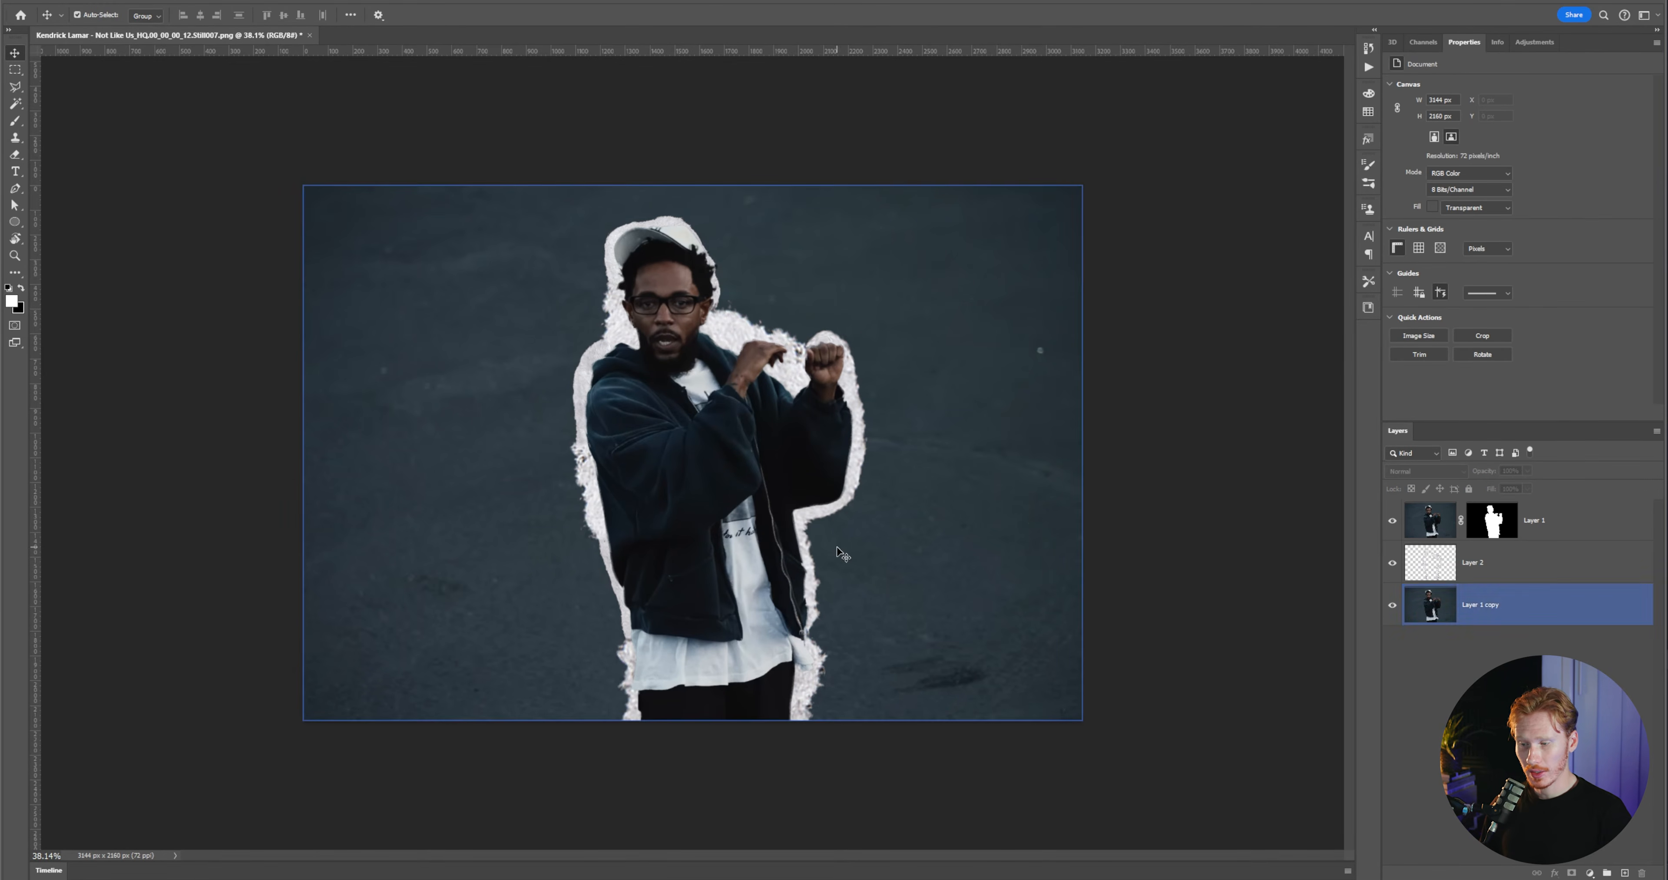
# - Convert Layer 1 and Layer 2 together into one smart object
pyautogui.click(1523, 537)
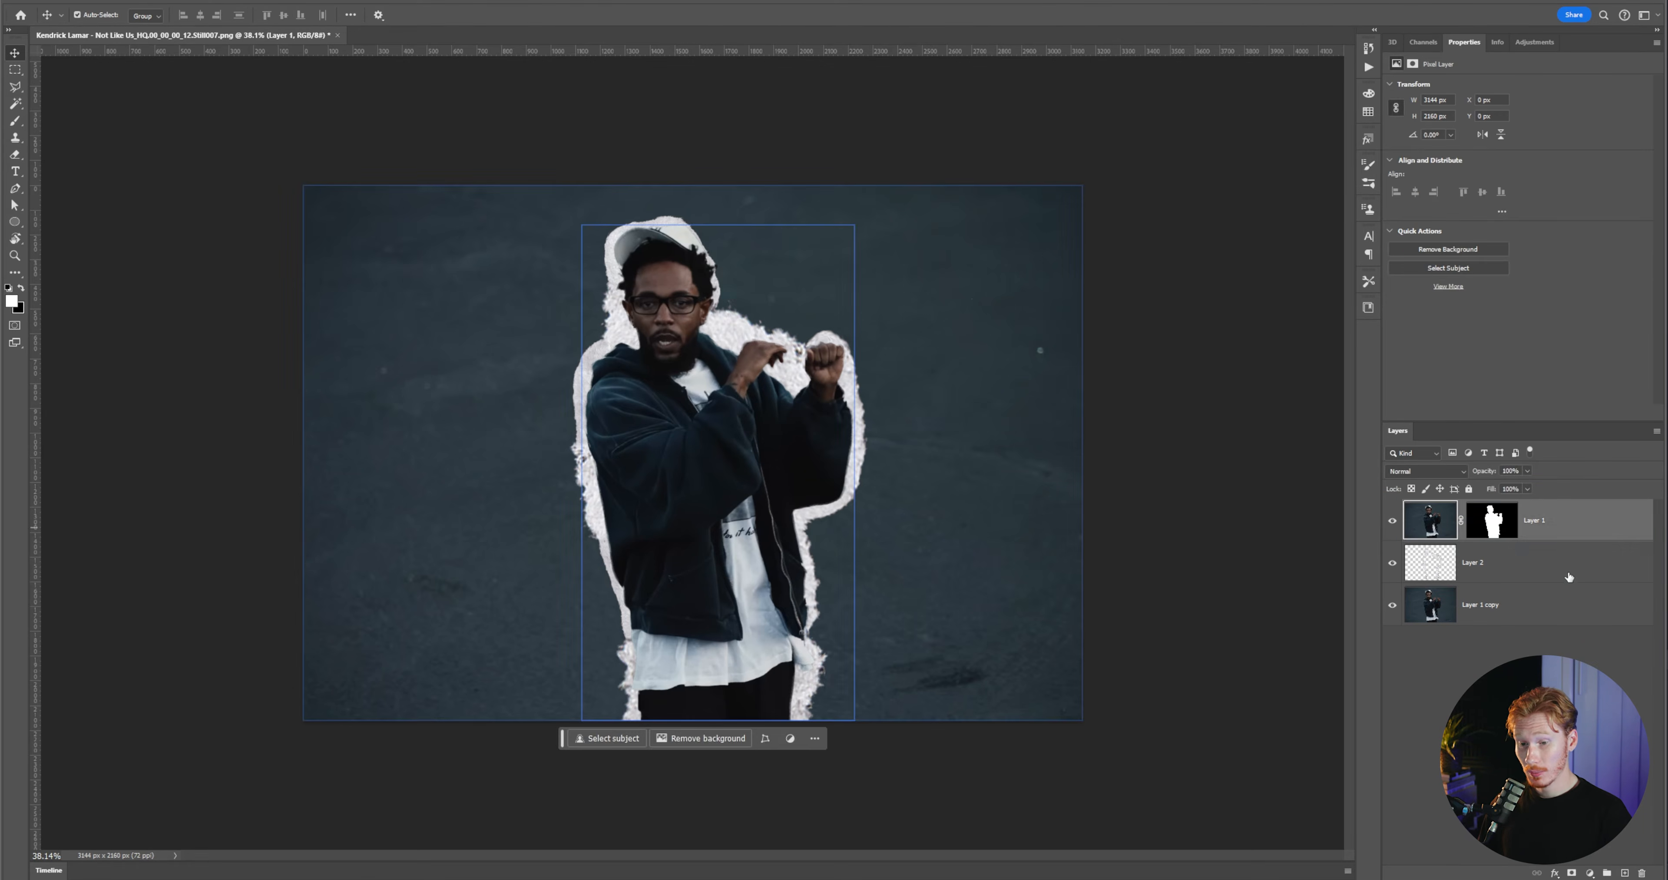
pyautogui.keyDown('shift'); pyautogui.click(1566, 569); pyautogui.keyUp('shift')
pyautogui.rightClick(1580, 573)
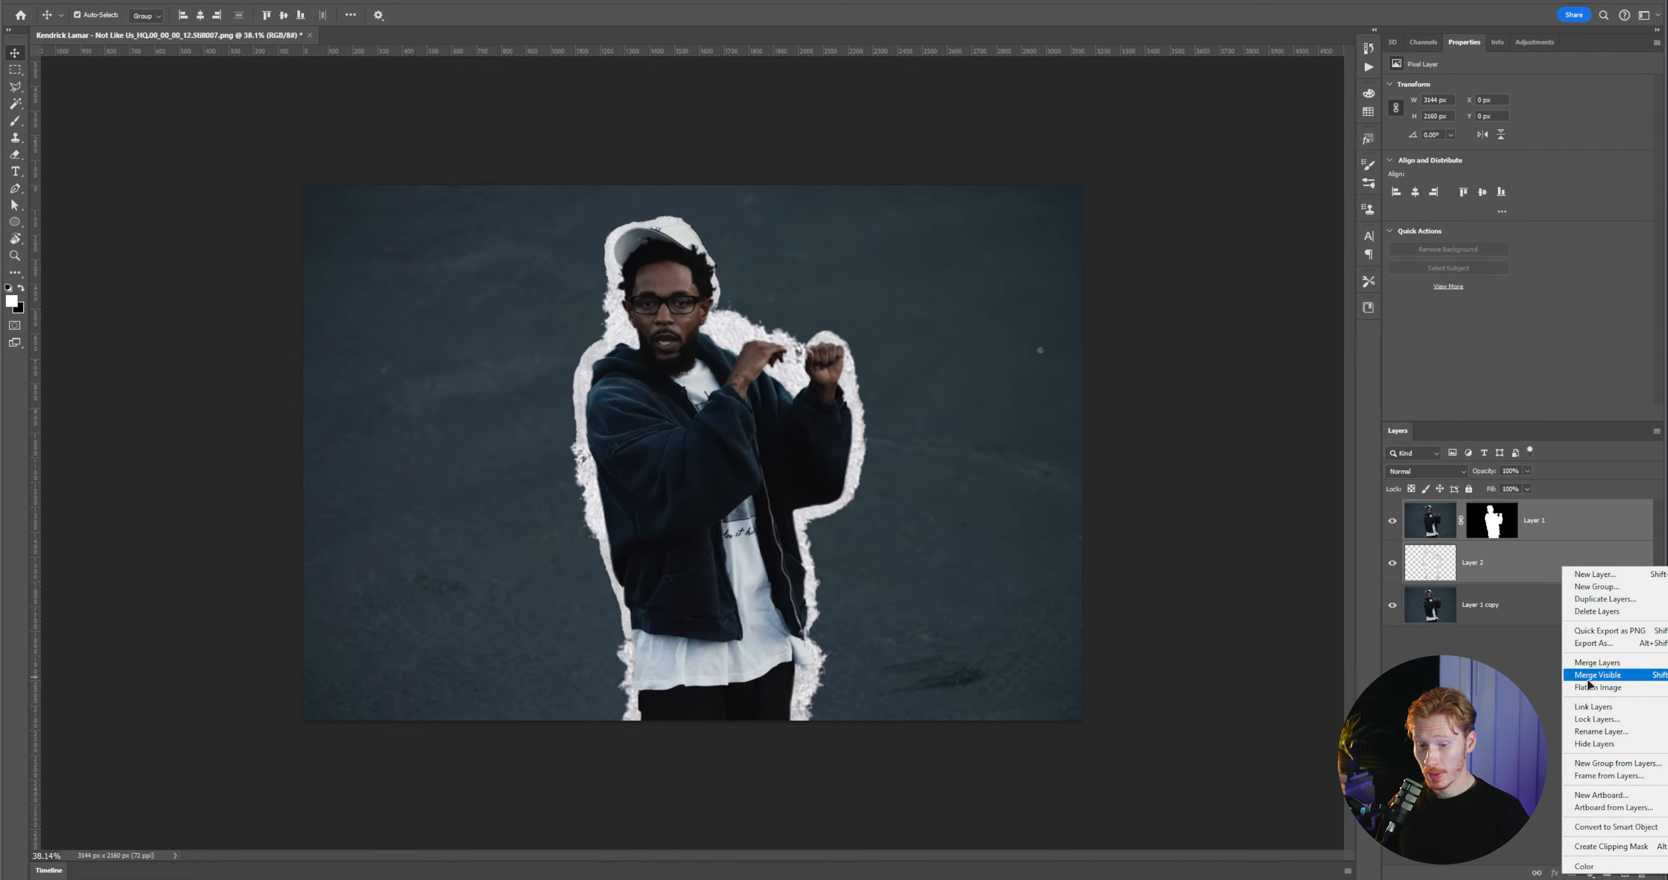
pyautogui.click(1615, 827)
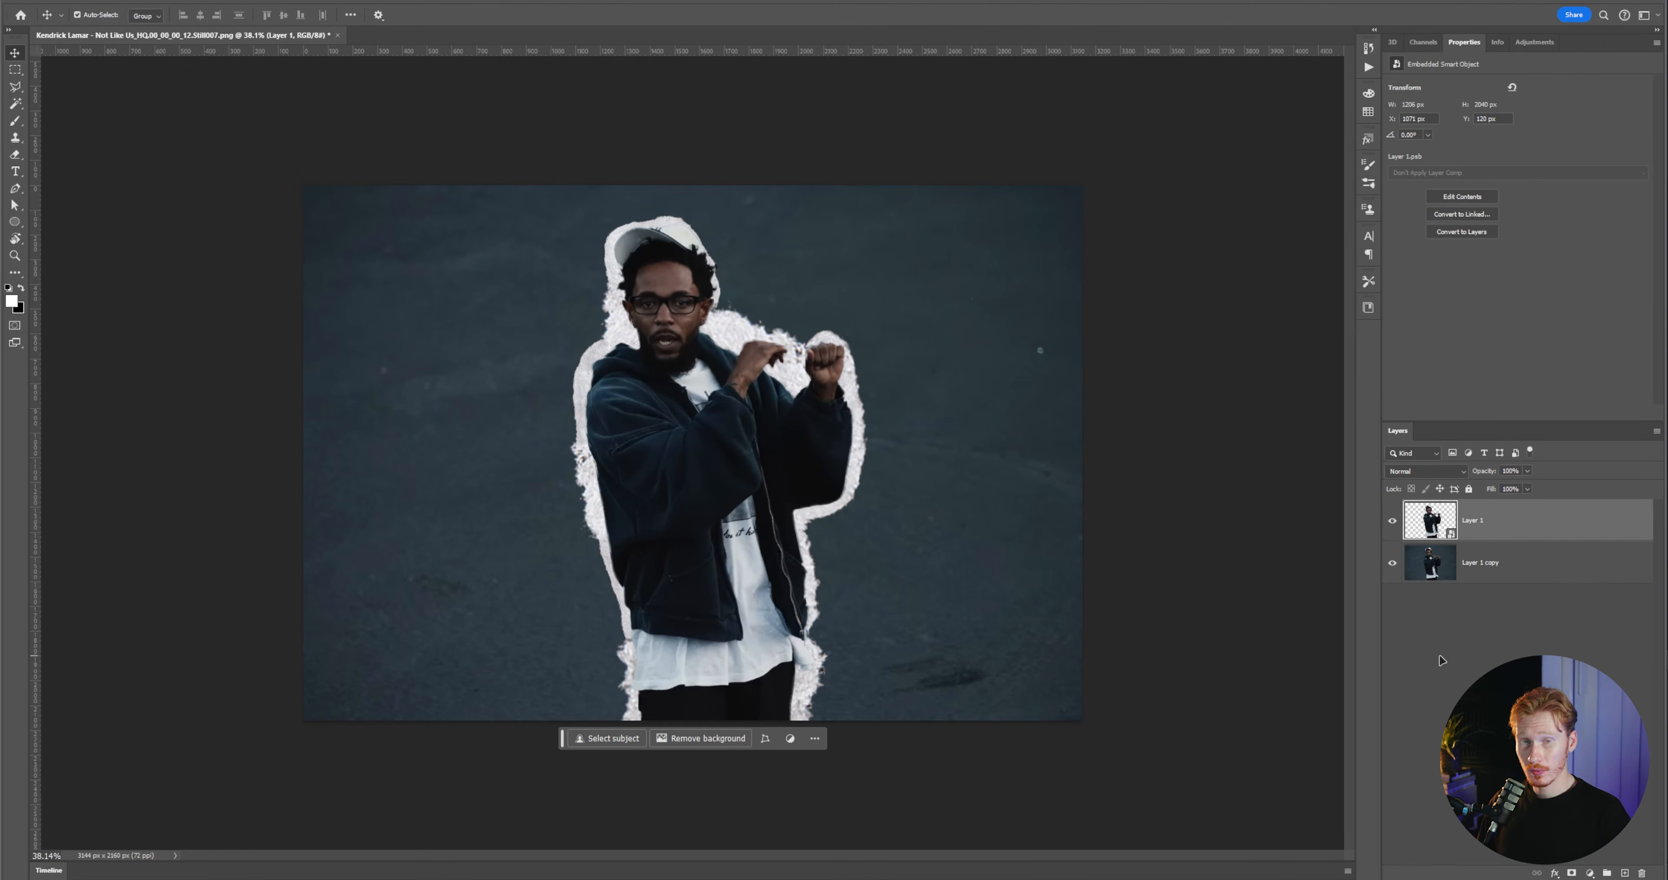
# - Open the contents of the Layer 1 smart object and set the Eraser to the Kyle's Eraser - Natural Edge dry media brush
pyautogui.click(1441, 534)
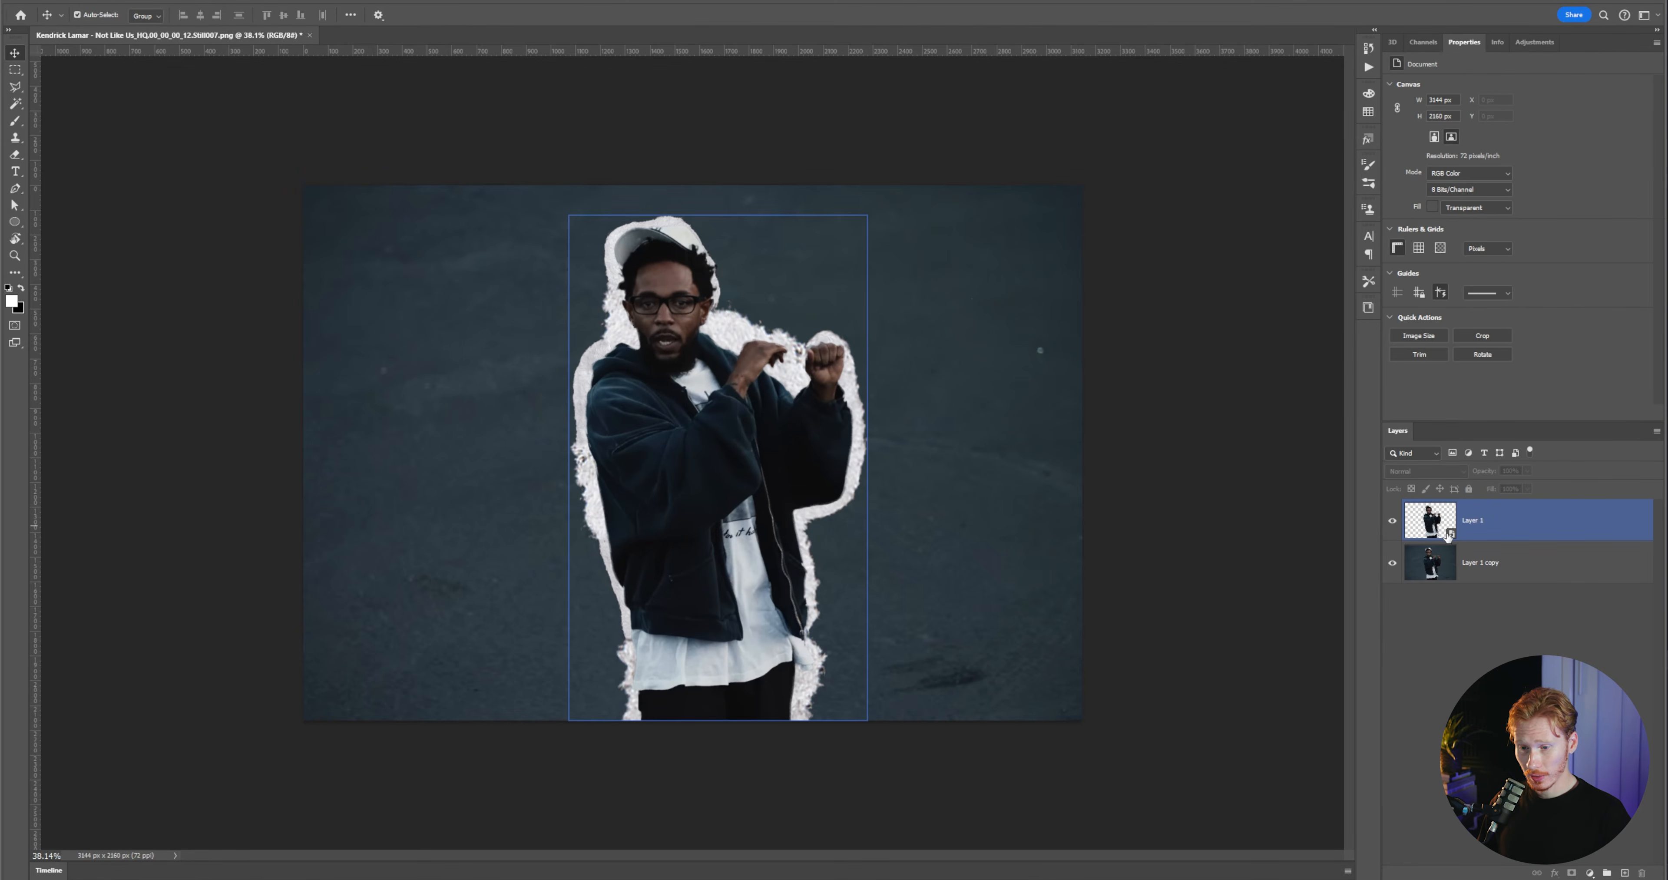
pyautogui.doubleClick(1448, 534)
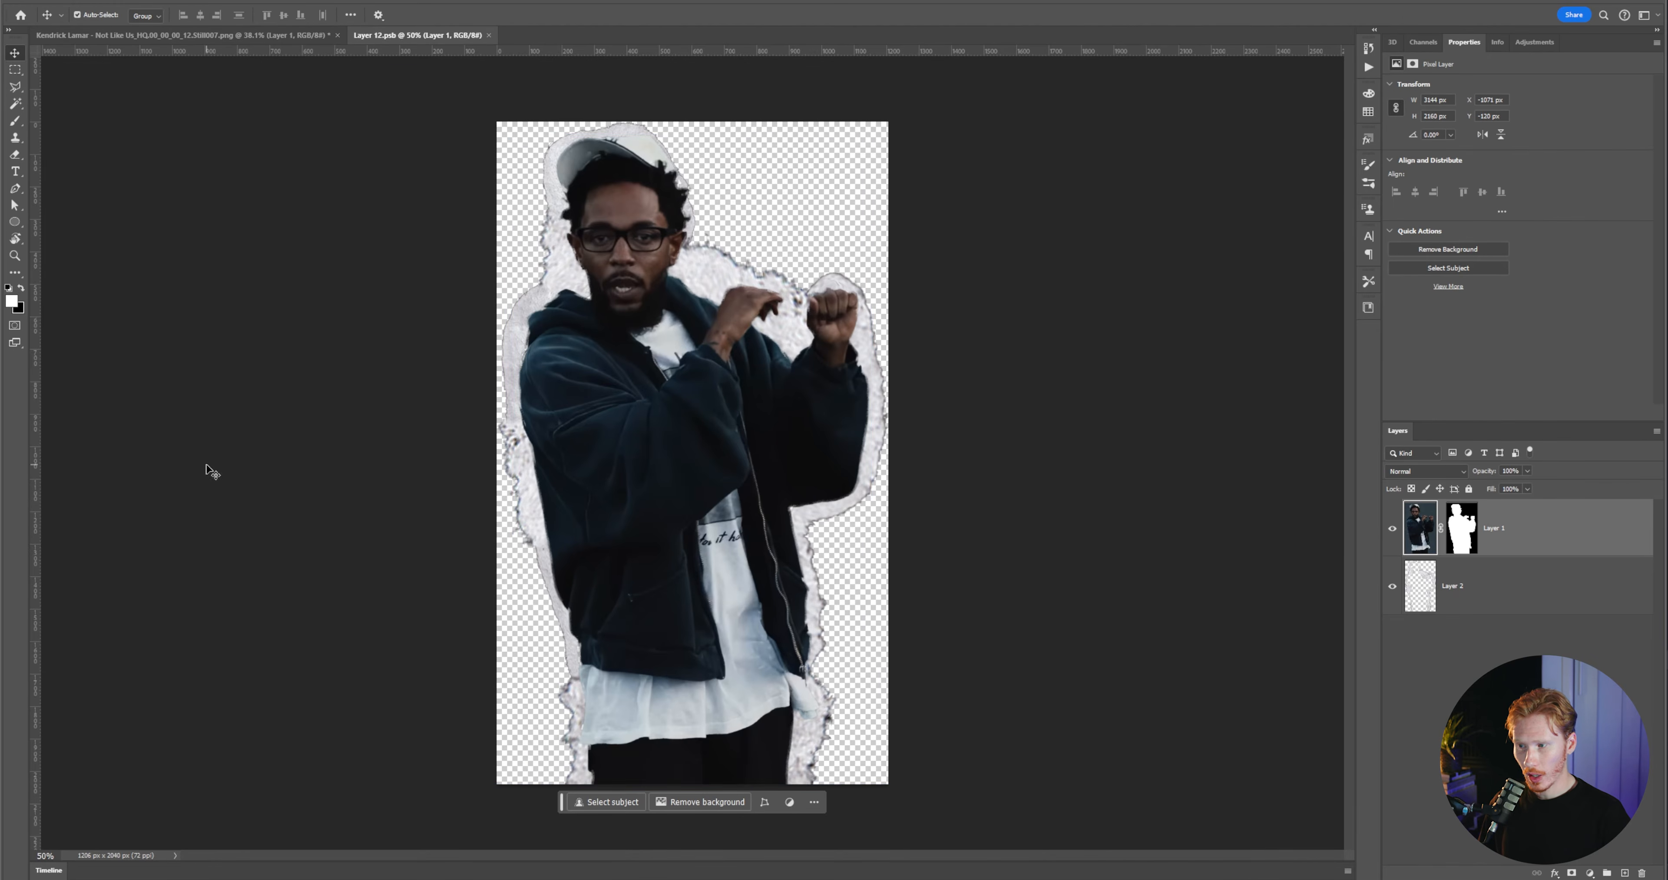
pyautogui.click(16, 155)
pyautogui.click(98, 20)
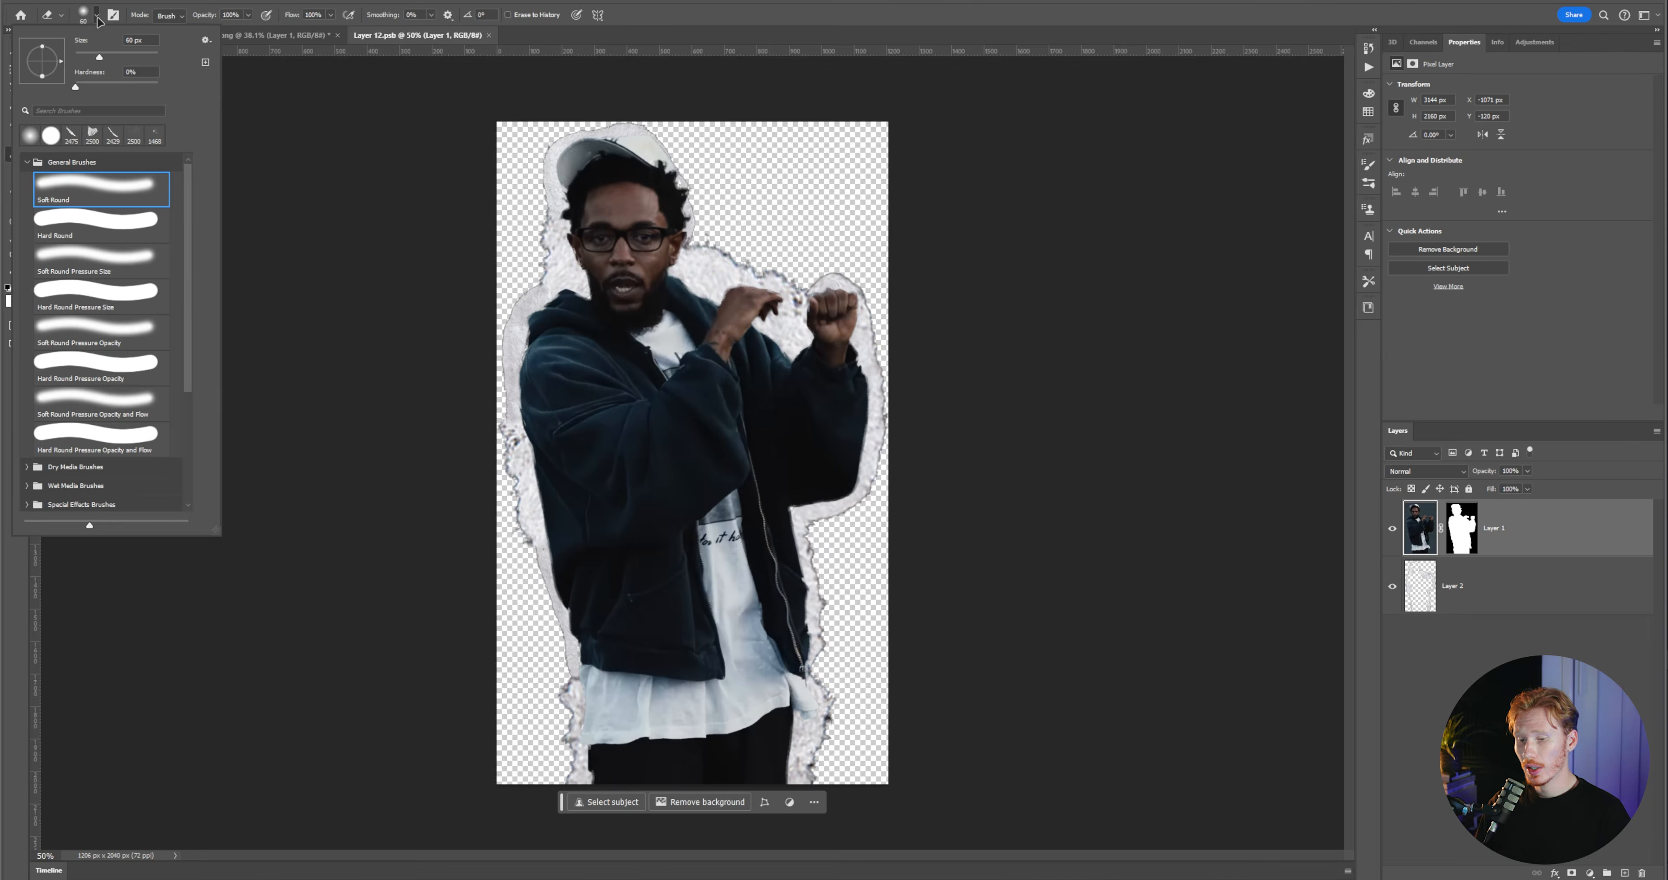
pyautogui.click(27, 162)
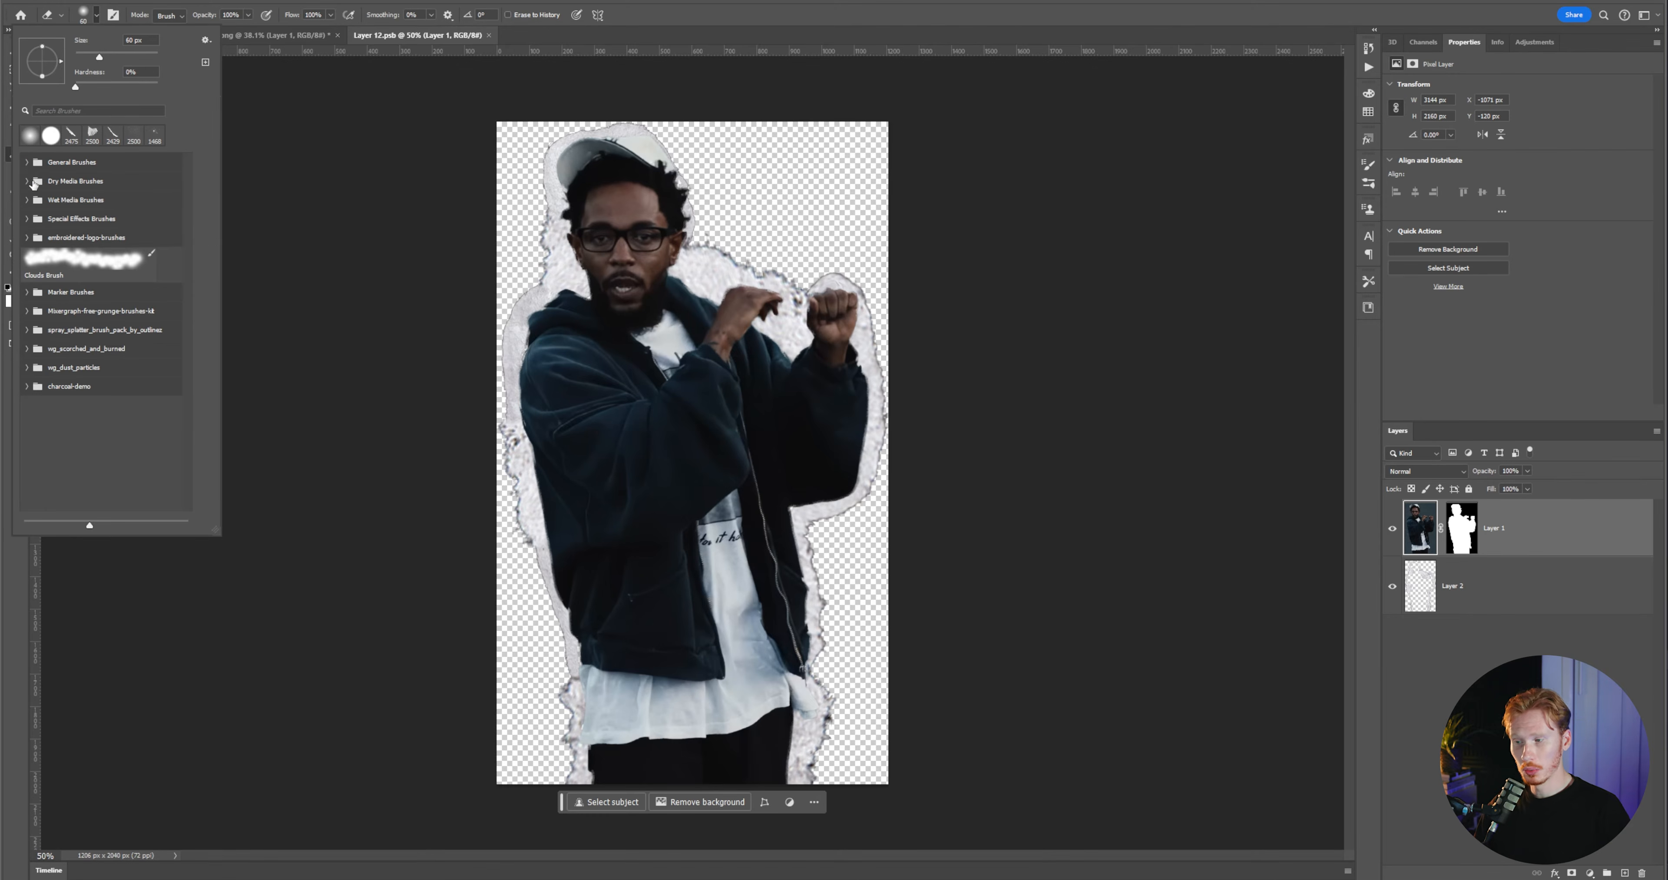
pyautogui.click(28, 181)
pyautogui.scroll(-2, 144, 388)
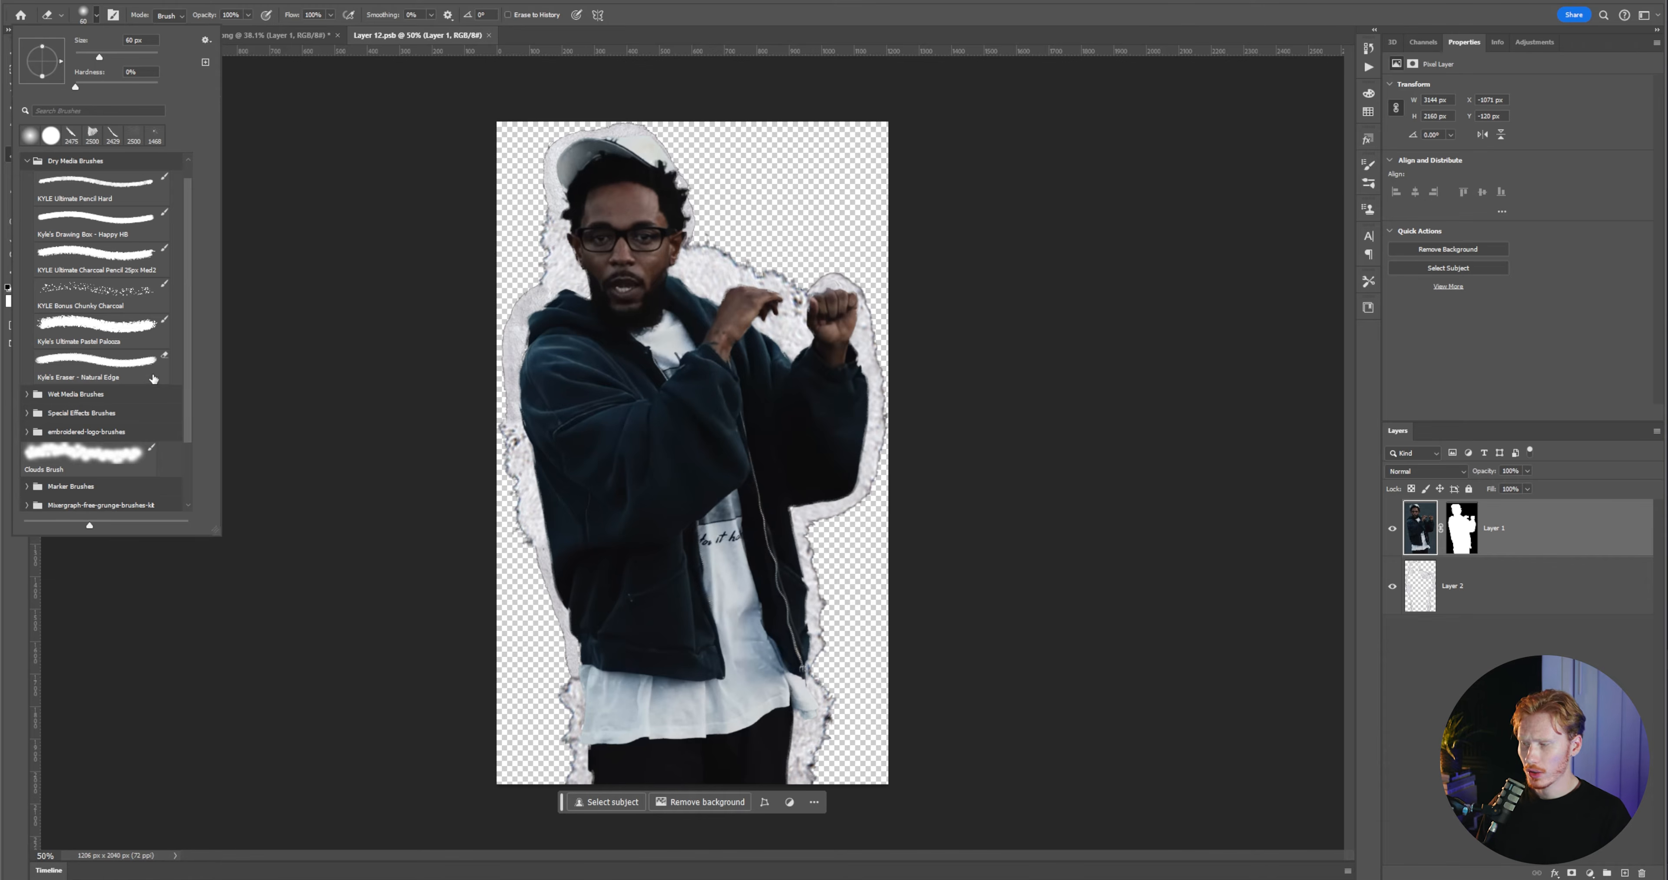
pyautogui.click(115, 369)
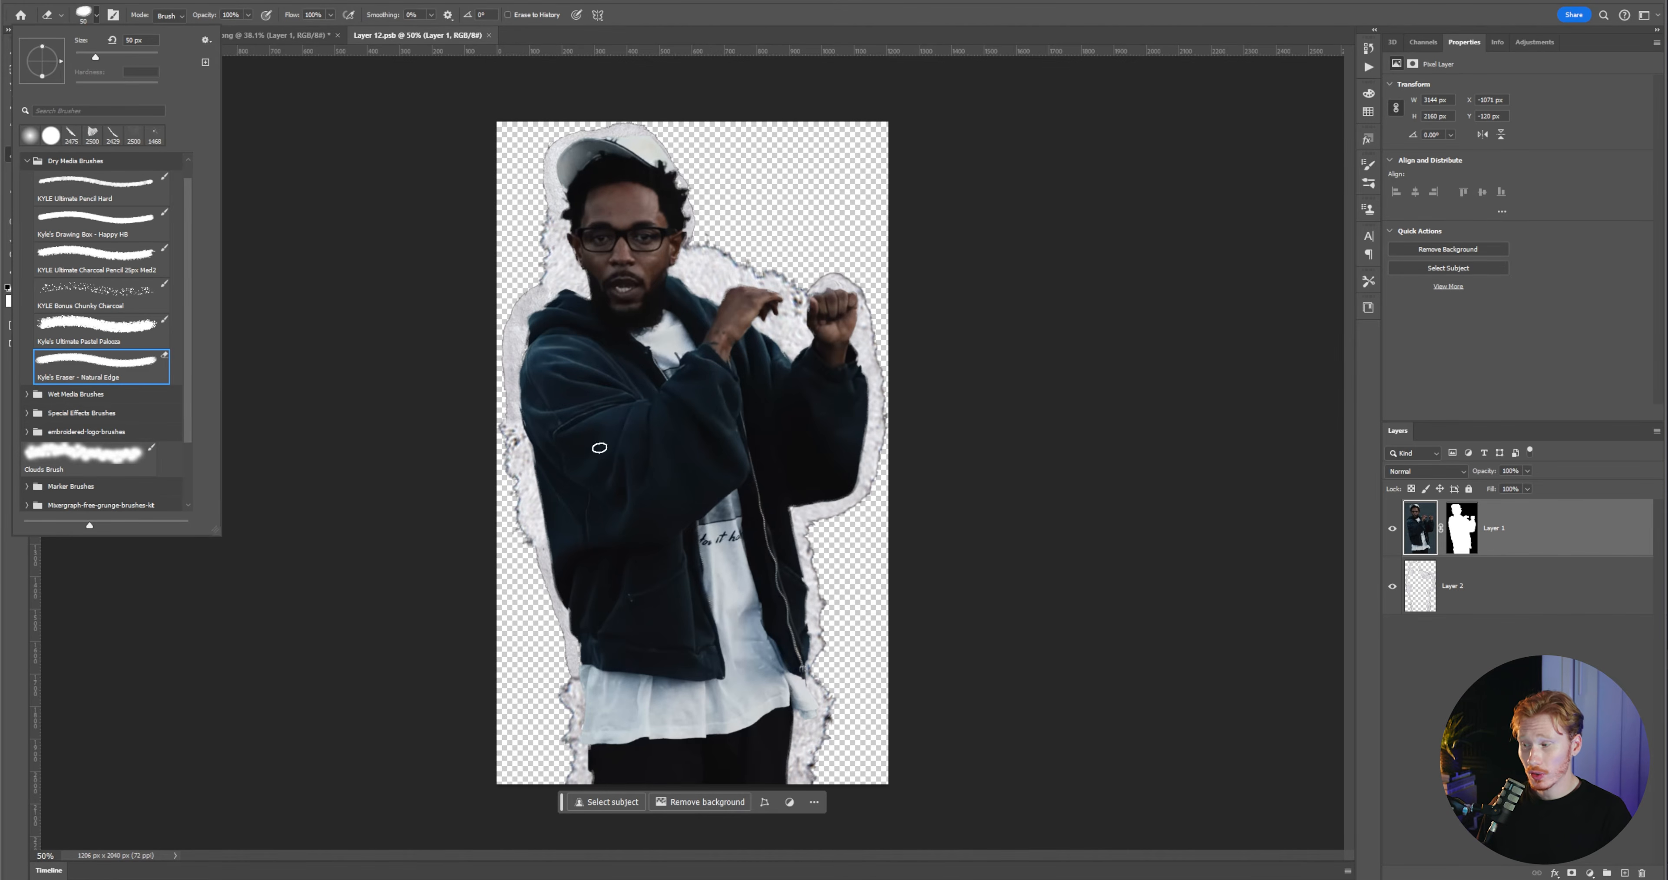
# - Enlarge the eraser tip to 100 px
pyautogui.click(846, 578)
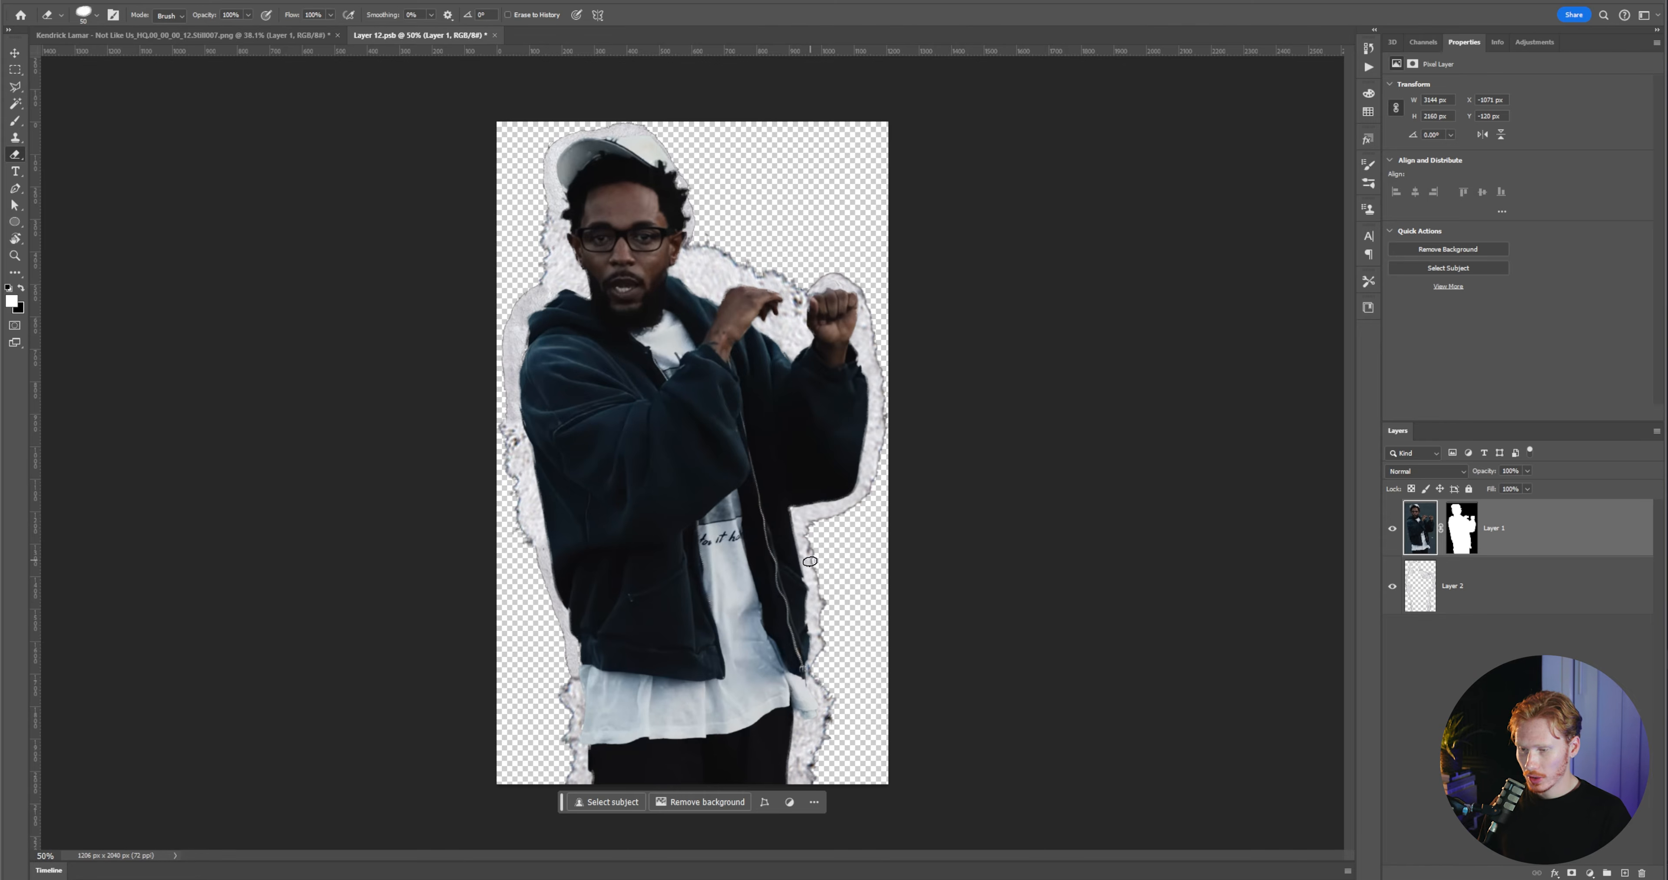
pyautogui.press(']')
pyautogui.press(']')
pyautogui.press(']')
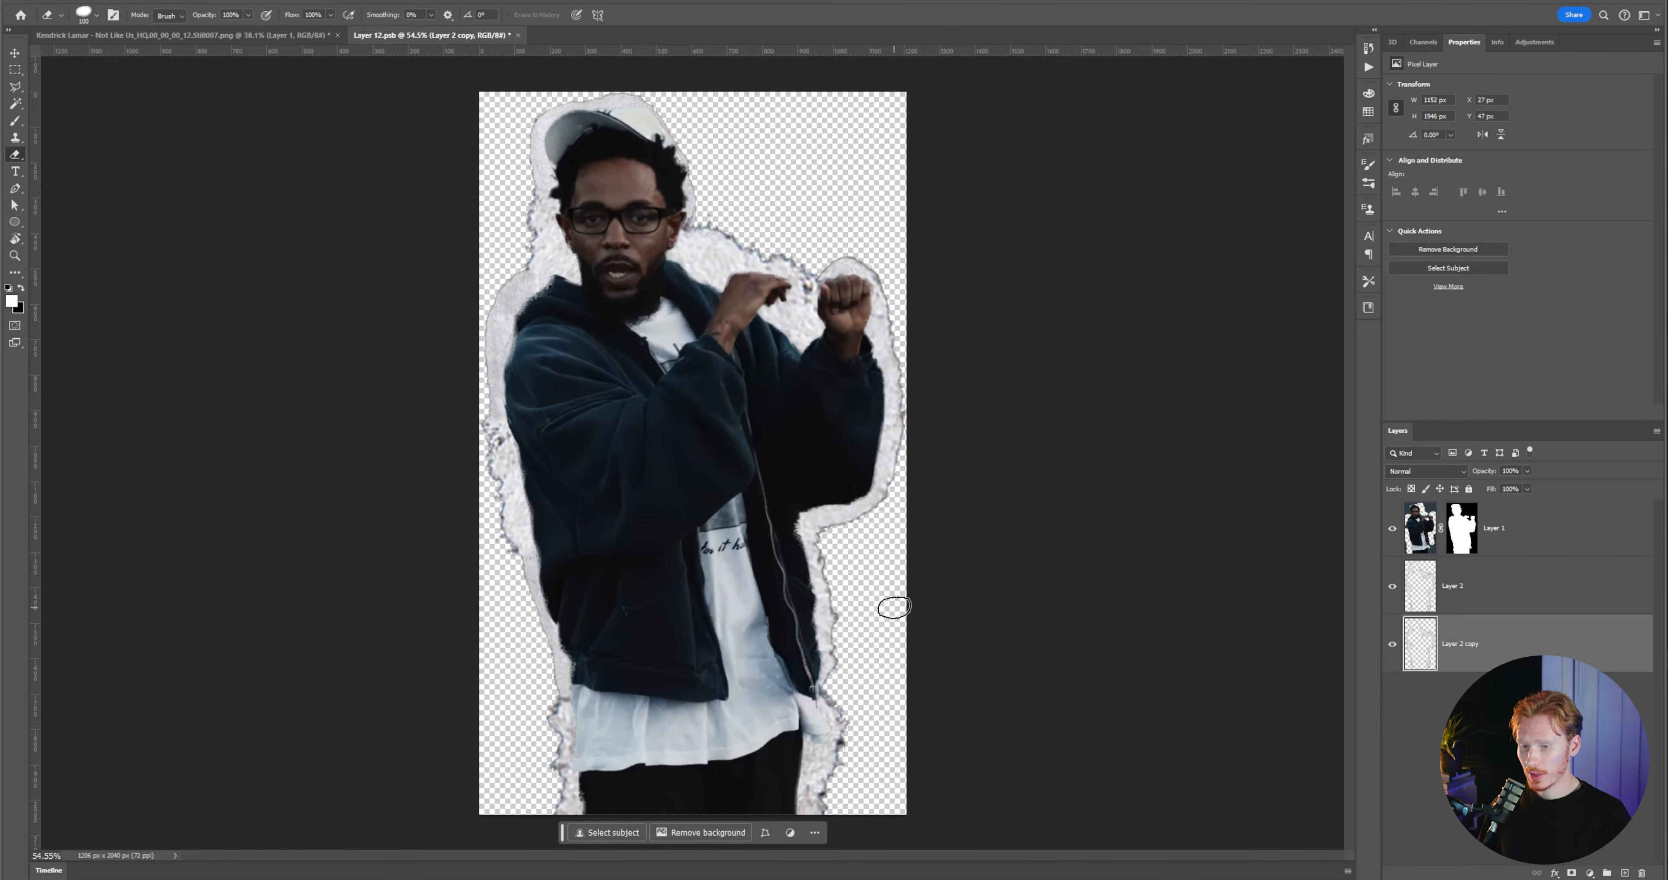
# - Delete the Layer 2 copy layer, and hide Layer 1 to work on the Layer 2 paper edges alone
pyautogui.press('Delete')
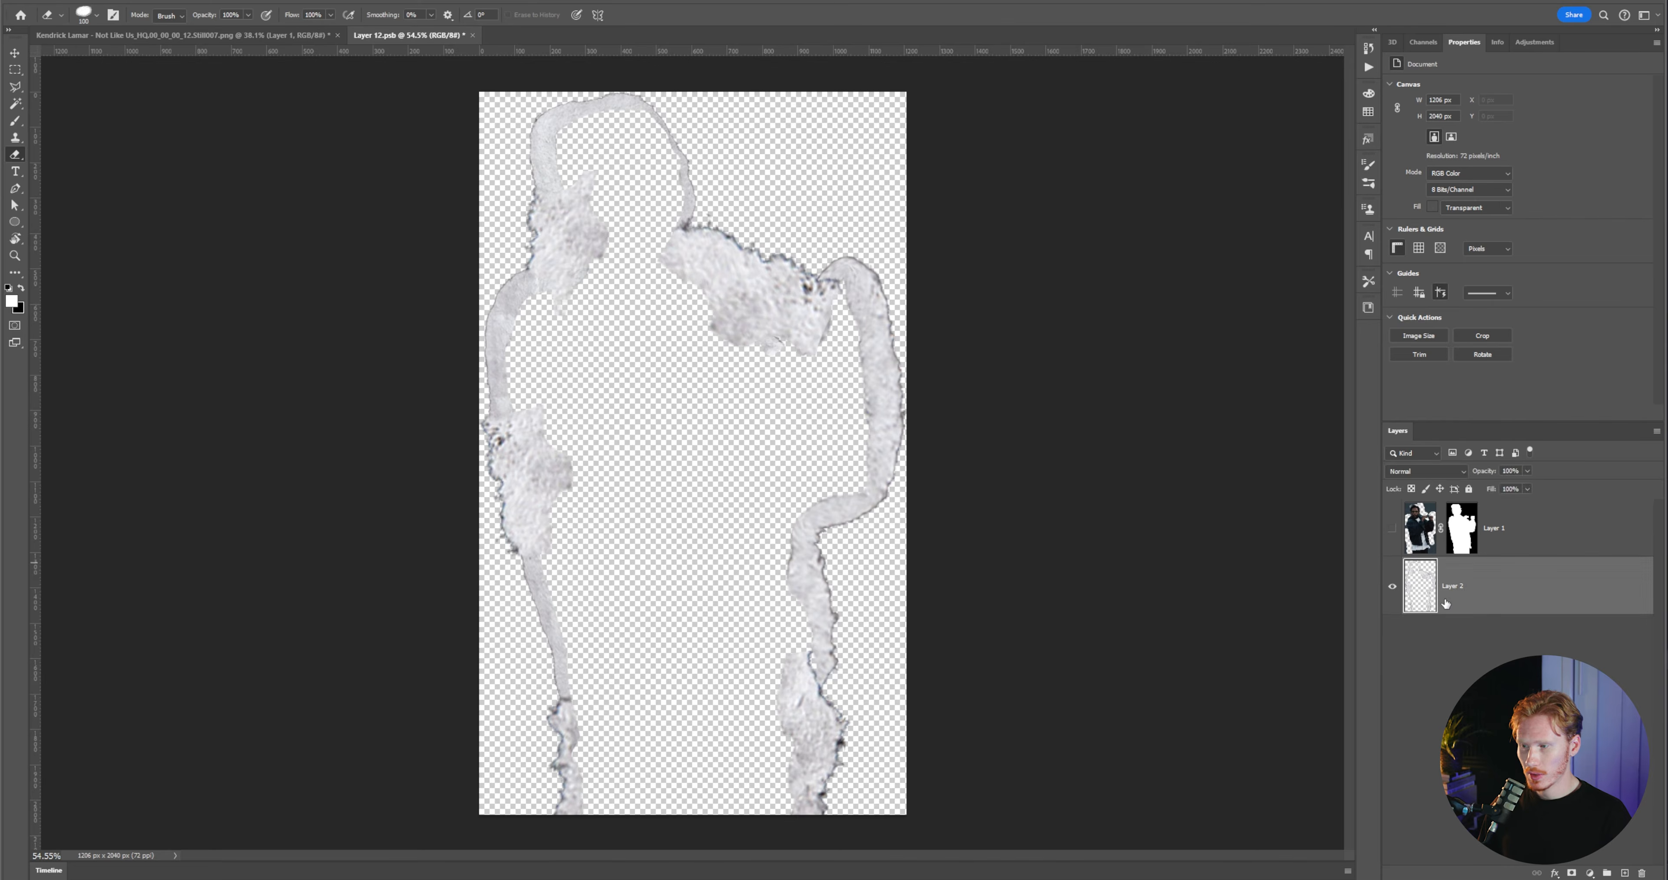
pyautogui.click(1393, 528)
pyautogui.click(1430, 578)
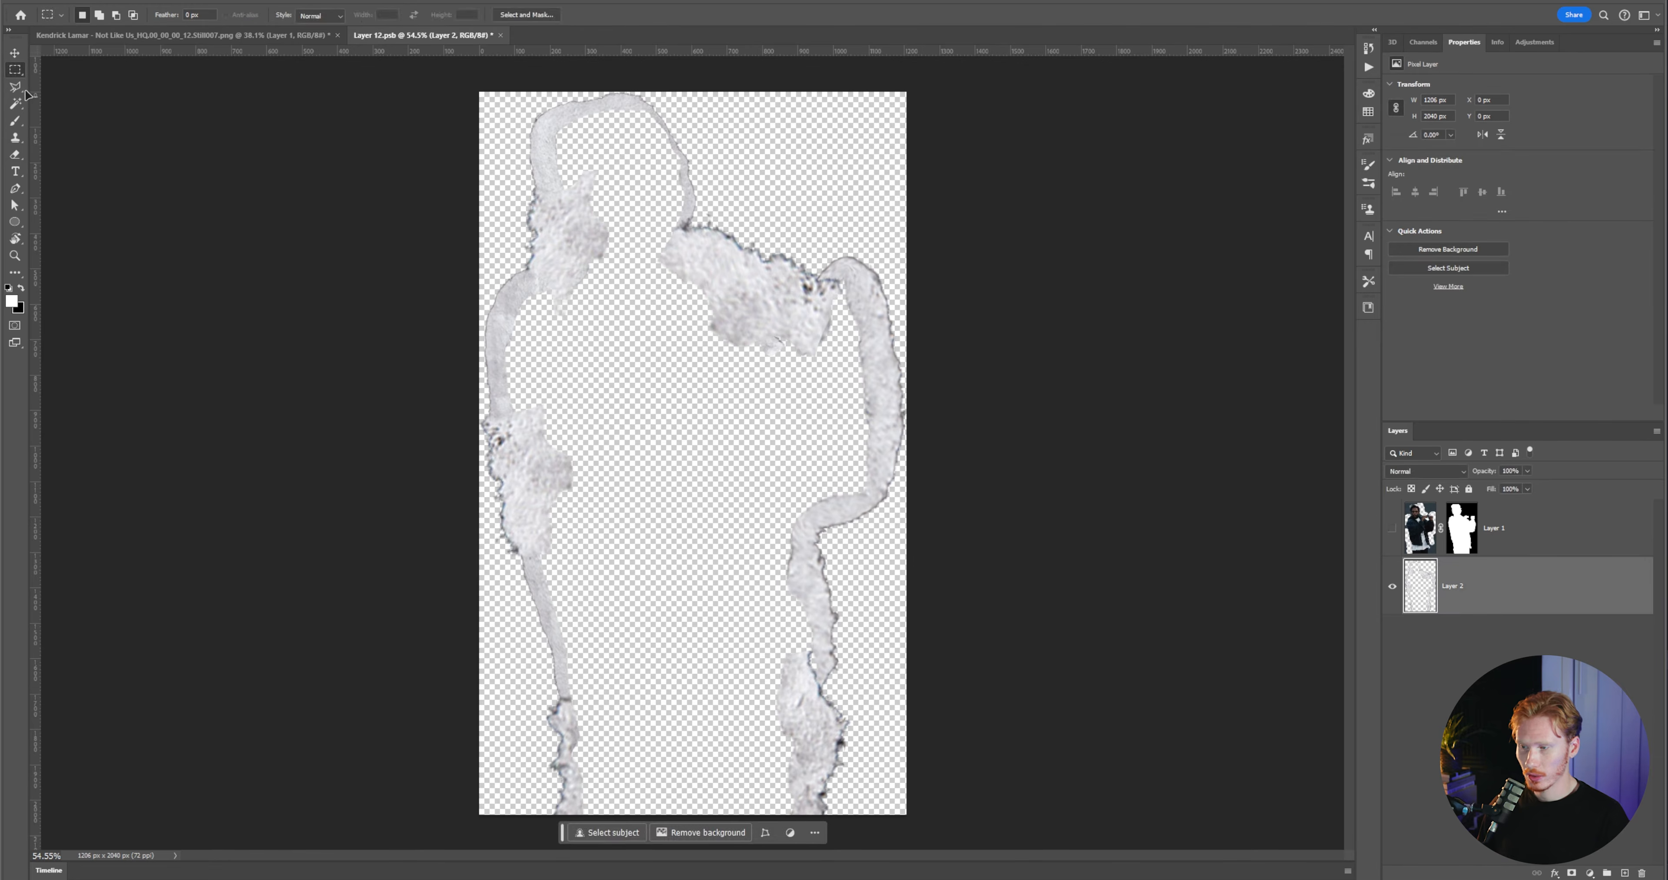
# - Lasso the empty interior along the middle of the paper outline and fill it using Generative Fill without a prompt
pyautogui.click(16, 87)
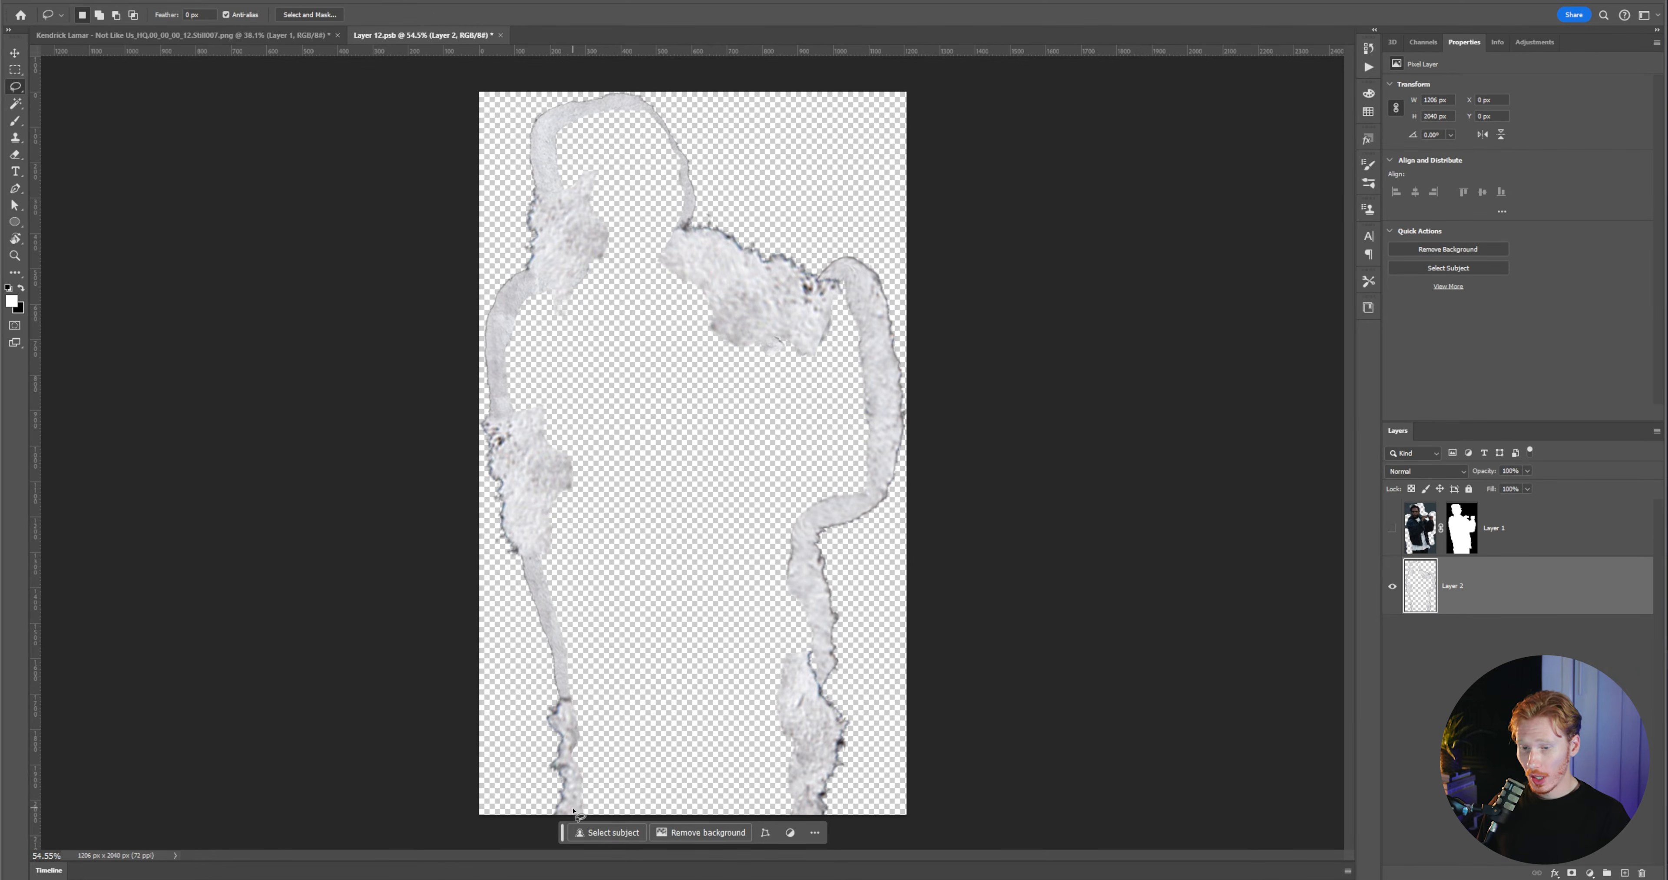
pyautogui.moveTo(574, 811); pyautogui.dragTo(570, 774)
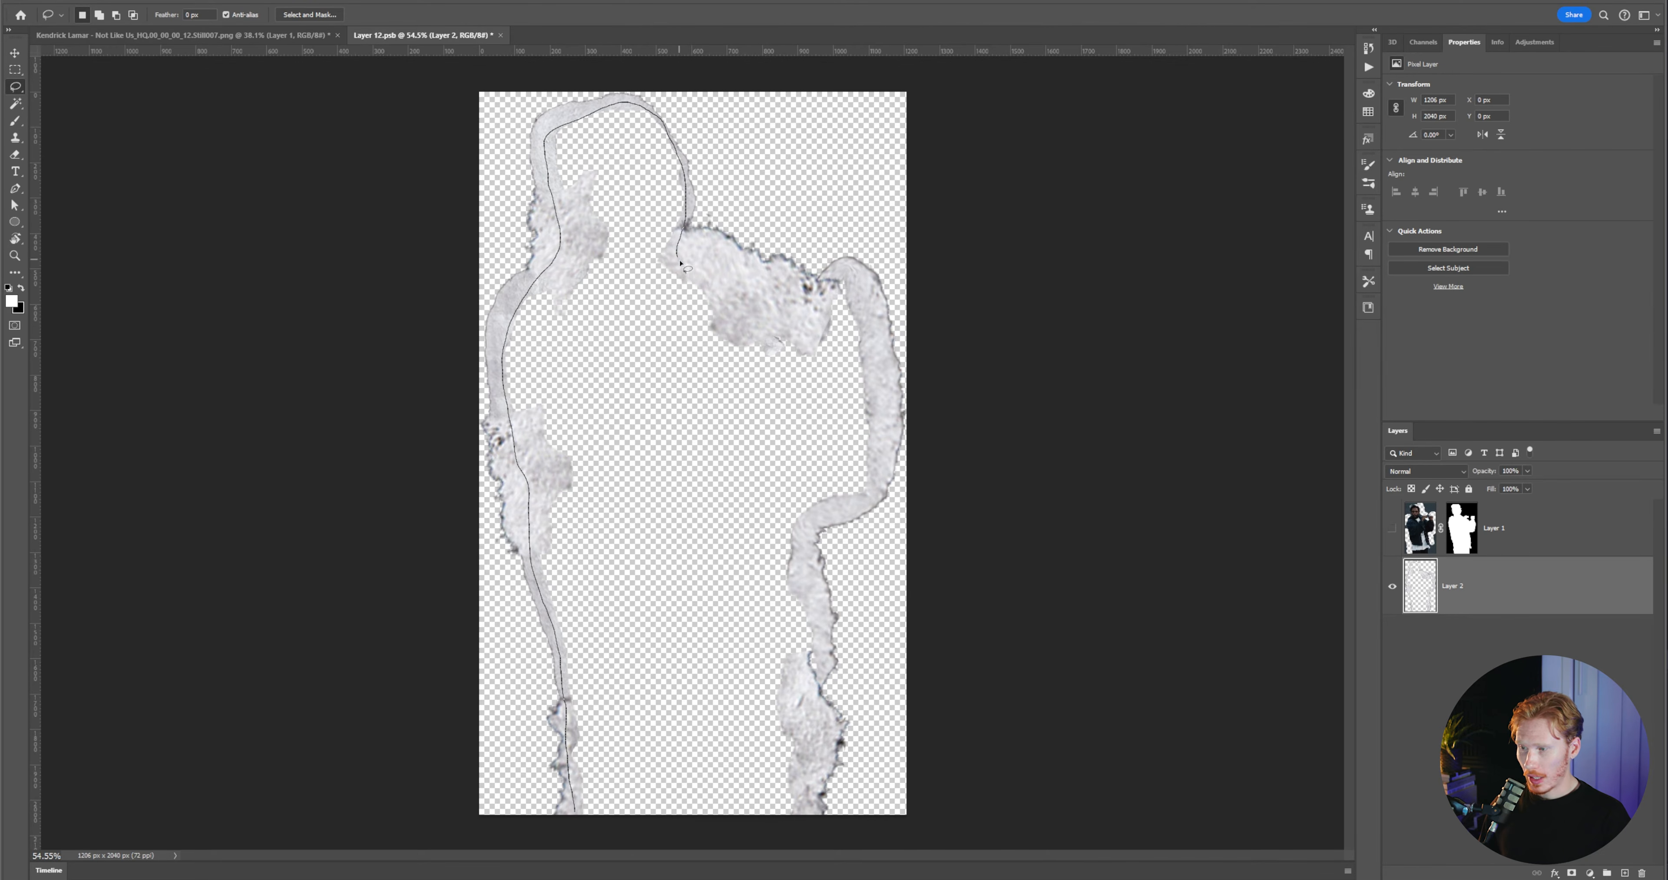
pyautogui.moveTo(811, 815); pyautogui.dragTo(803, 813)
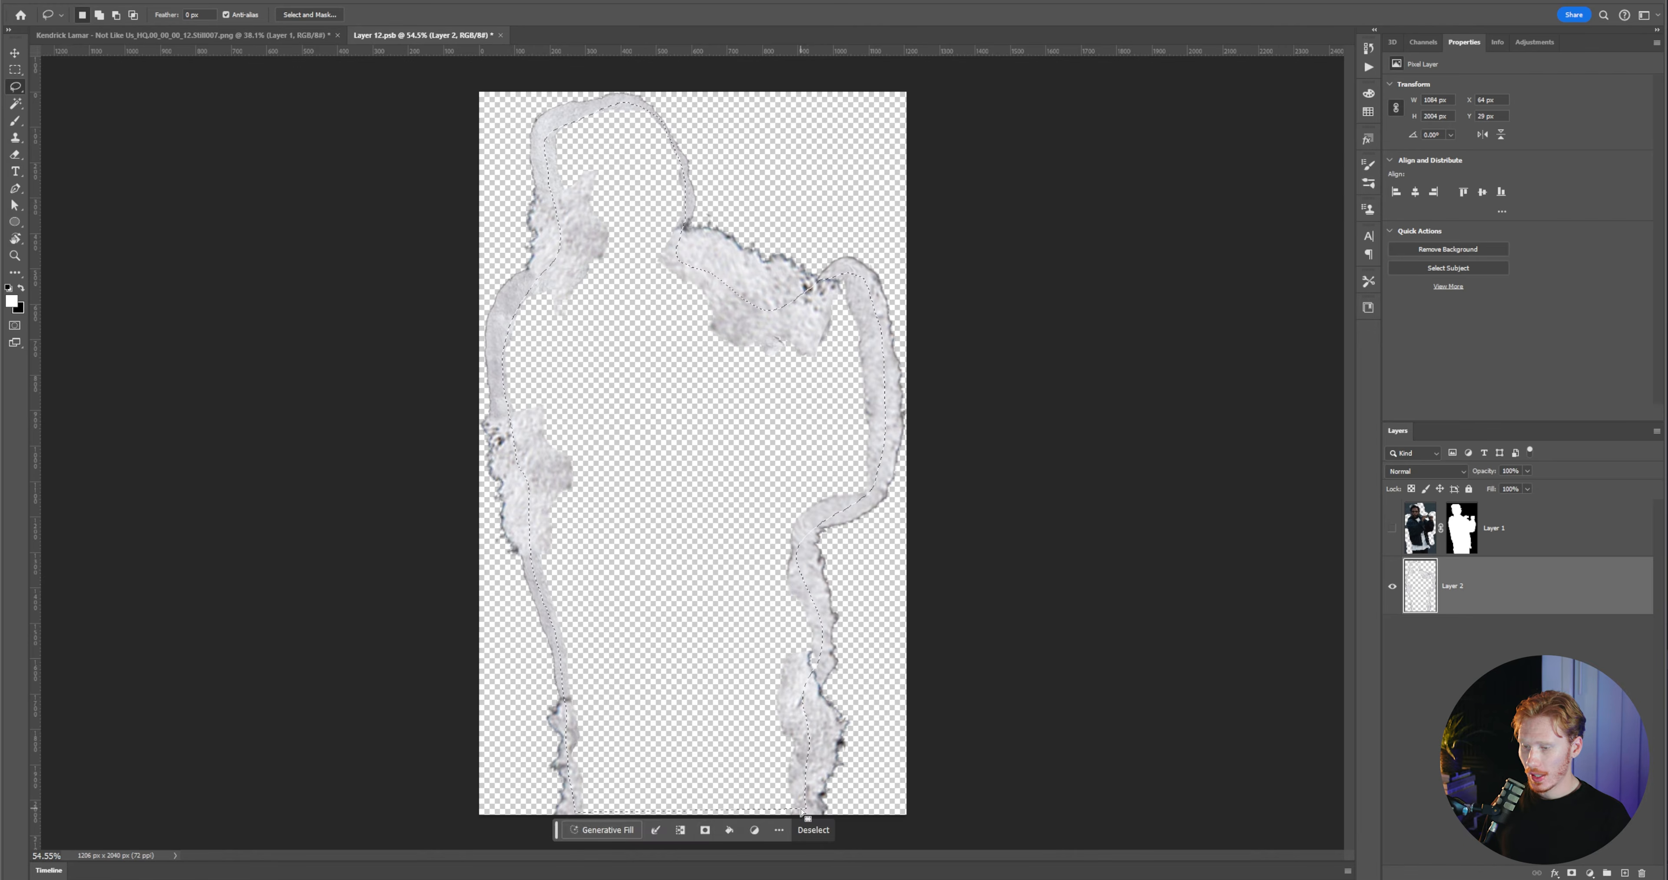
pyautogui.click(621, 833)
pyautogui.press('Return')
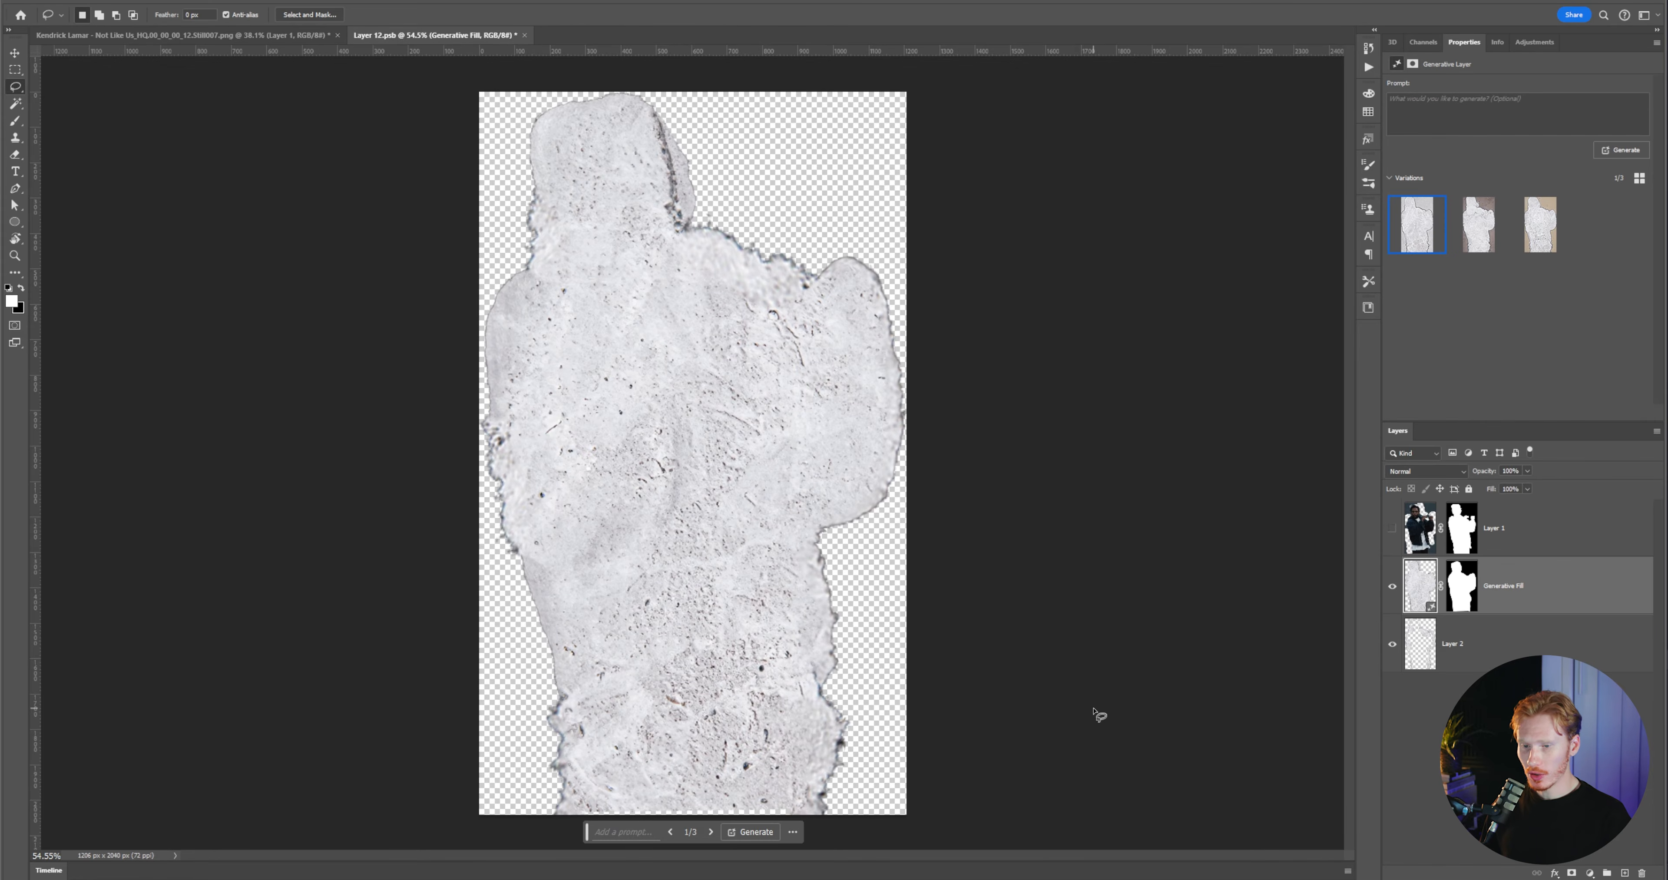
# - Choose the second generated variation and merge the Generative Fill layer with Layer 2
pyautogui.click(712, 833)
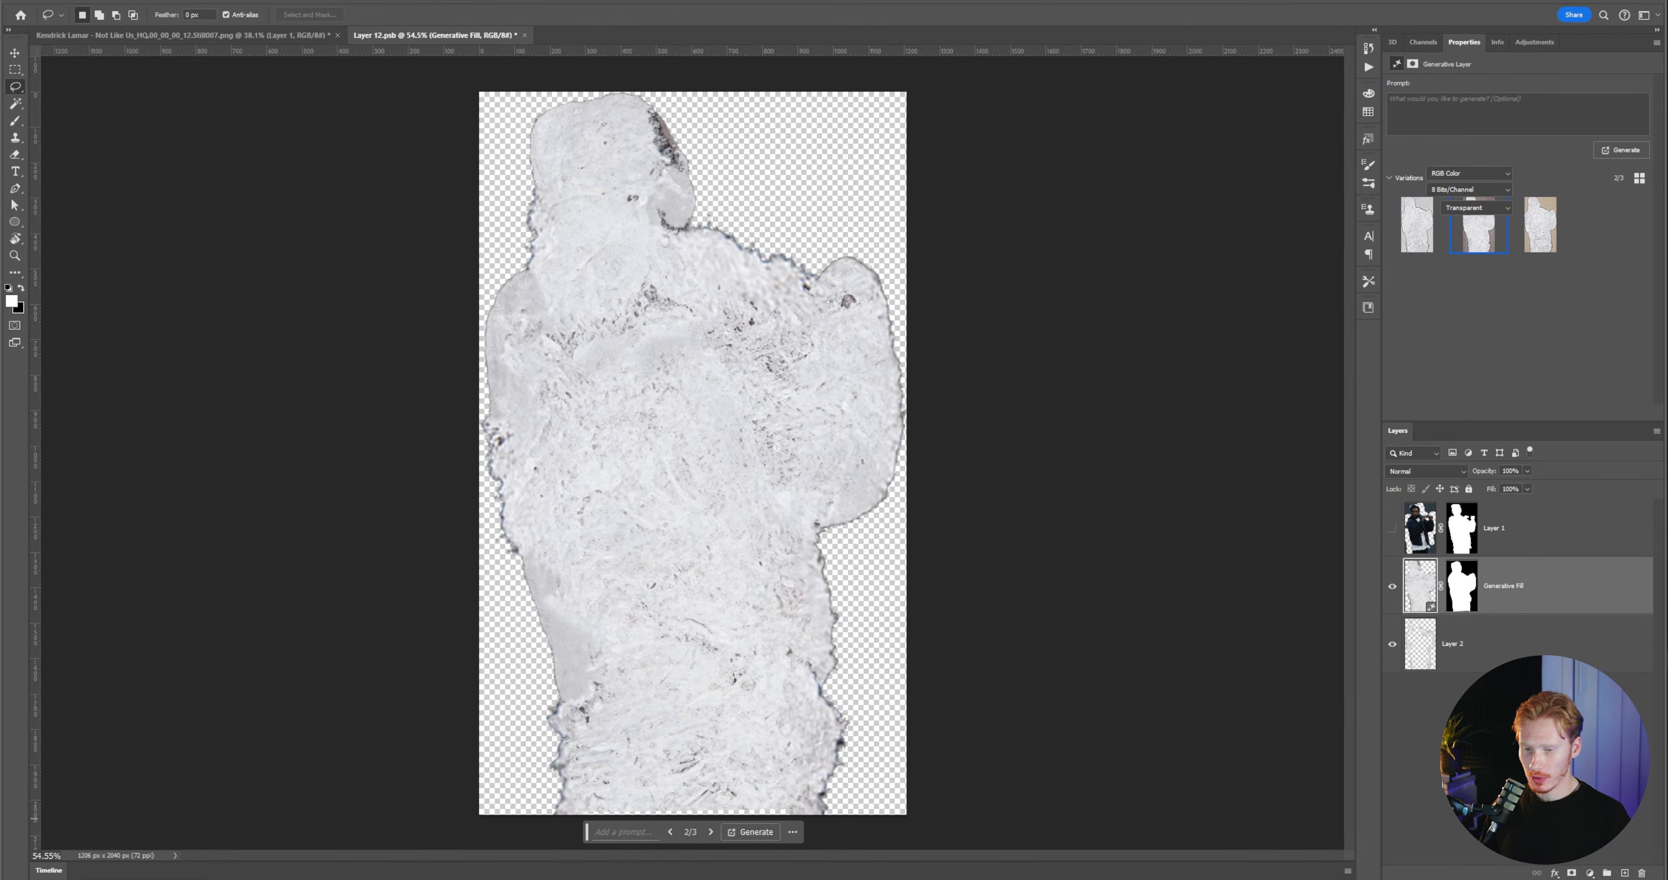
pyautogui.keyDown('ctrl'); pyautogui.click(1545, 587); pyautogui.keyUp('ctrl')
pyautogui.keyDown('ctrl'); pyautogui.click(1545, 586); pyautogui.keyUp('ctrl')
pyautogui.keyDown('ctrl'); pyautogui.click(1534, 645); pyautogui.keyUp('ctrl')
pyautogui.hotkey('ctrl', 'e')
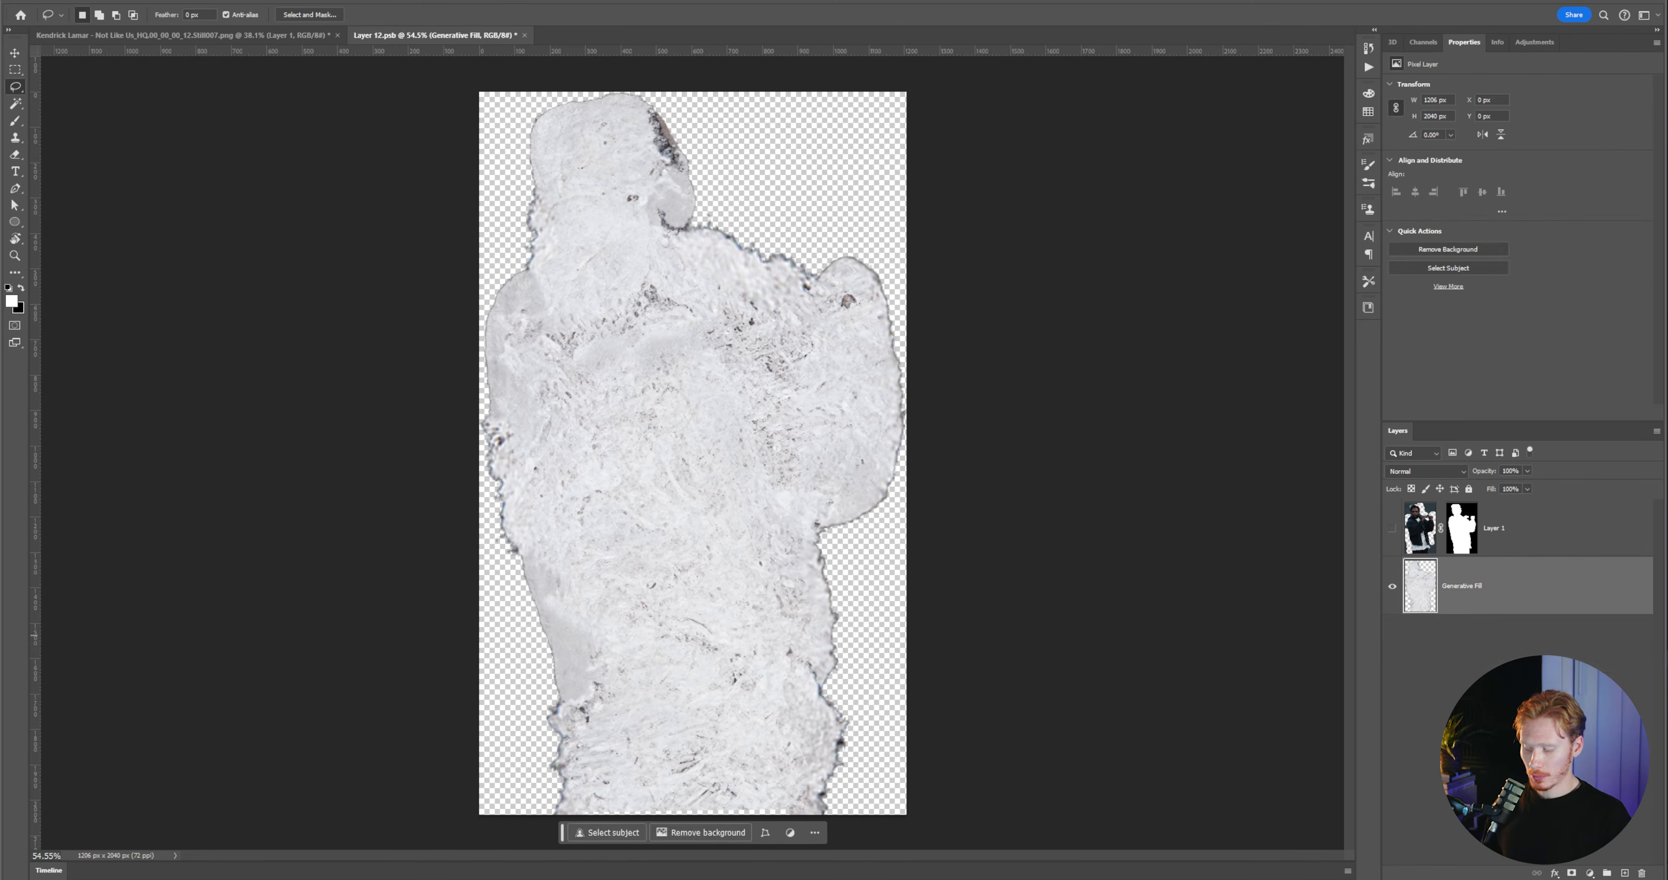
# - Make Layer 1 visible again in the smart object and return to the main image document
pyautogui.keyDown('ctrl'); pyautogui.click(1464, 568); pyautogui.keyUp('ctrl')
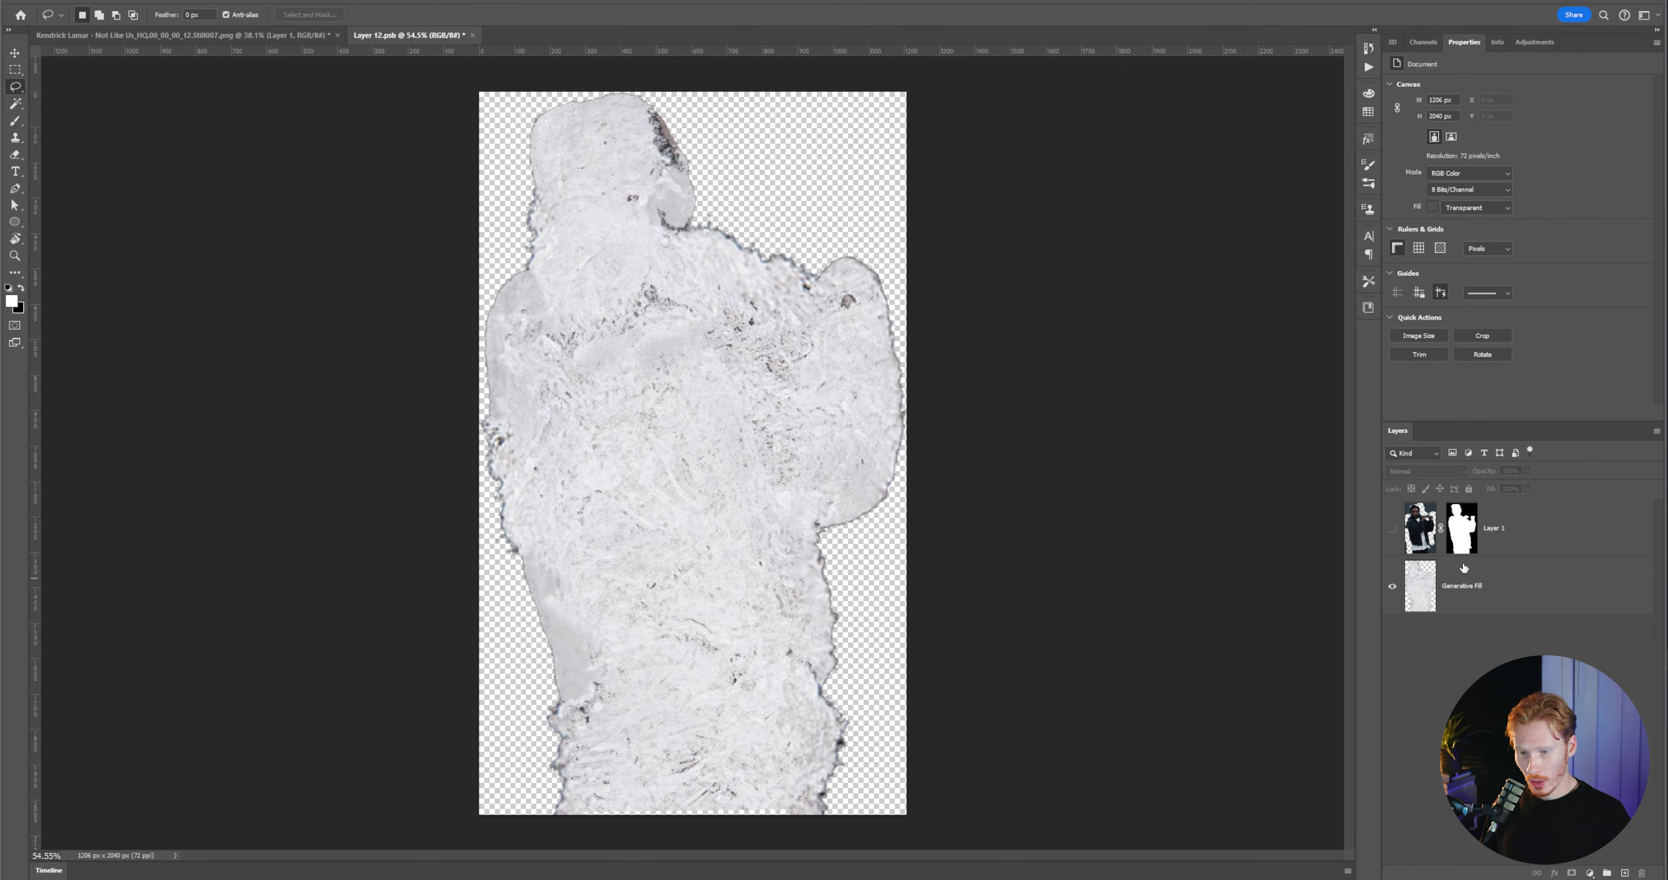
pyautogui.click(1393, 528)
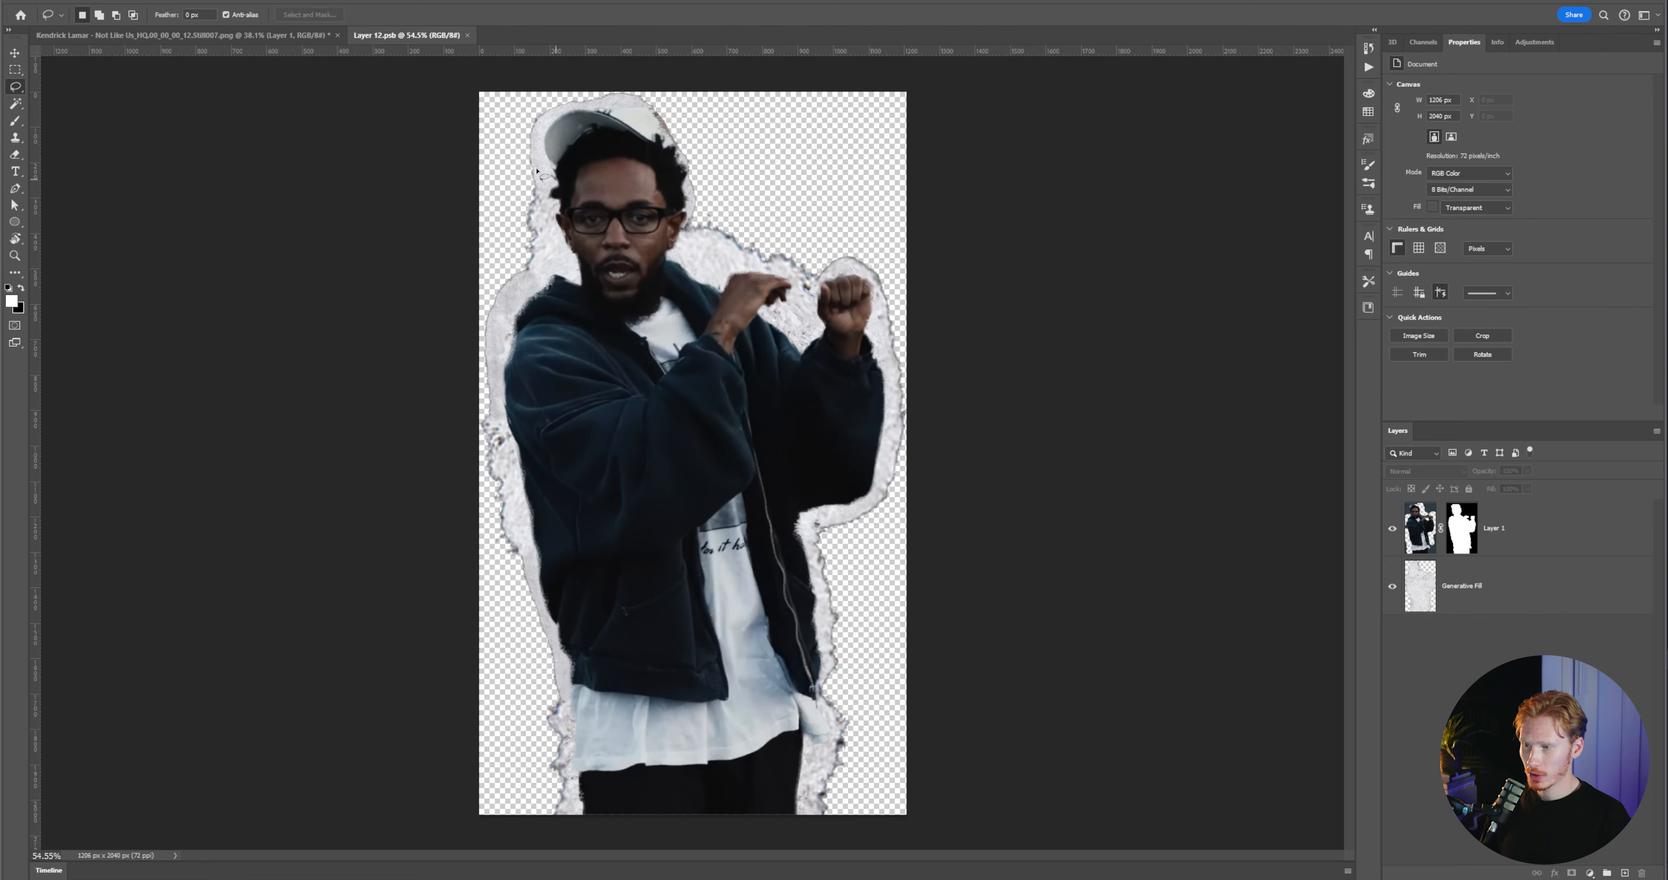
pyautogui.click(305, 35)
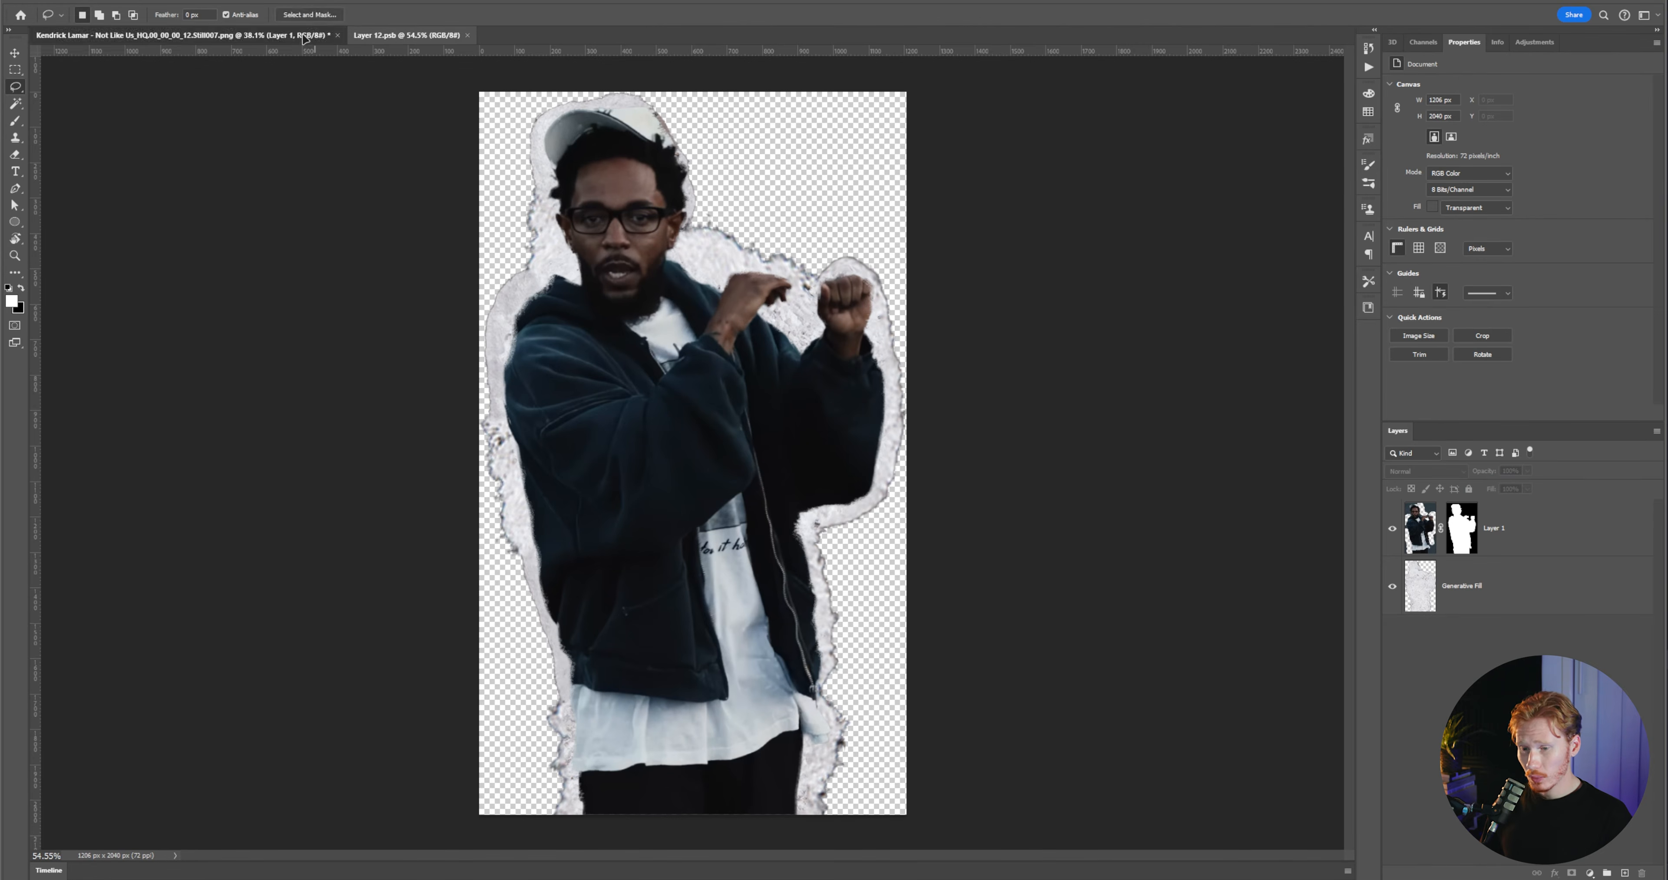
pyautogui.hotkey('ctrl', '0')
pyautogui.scroll(-1, 892, 430)
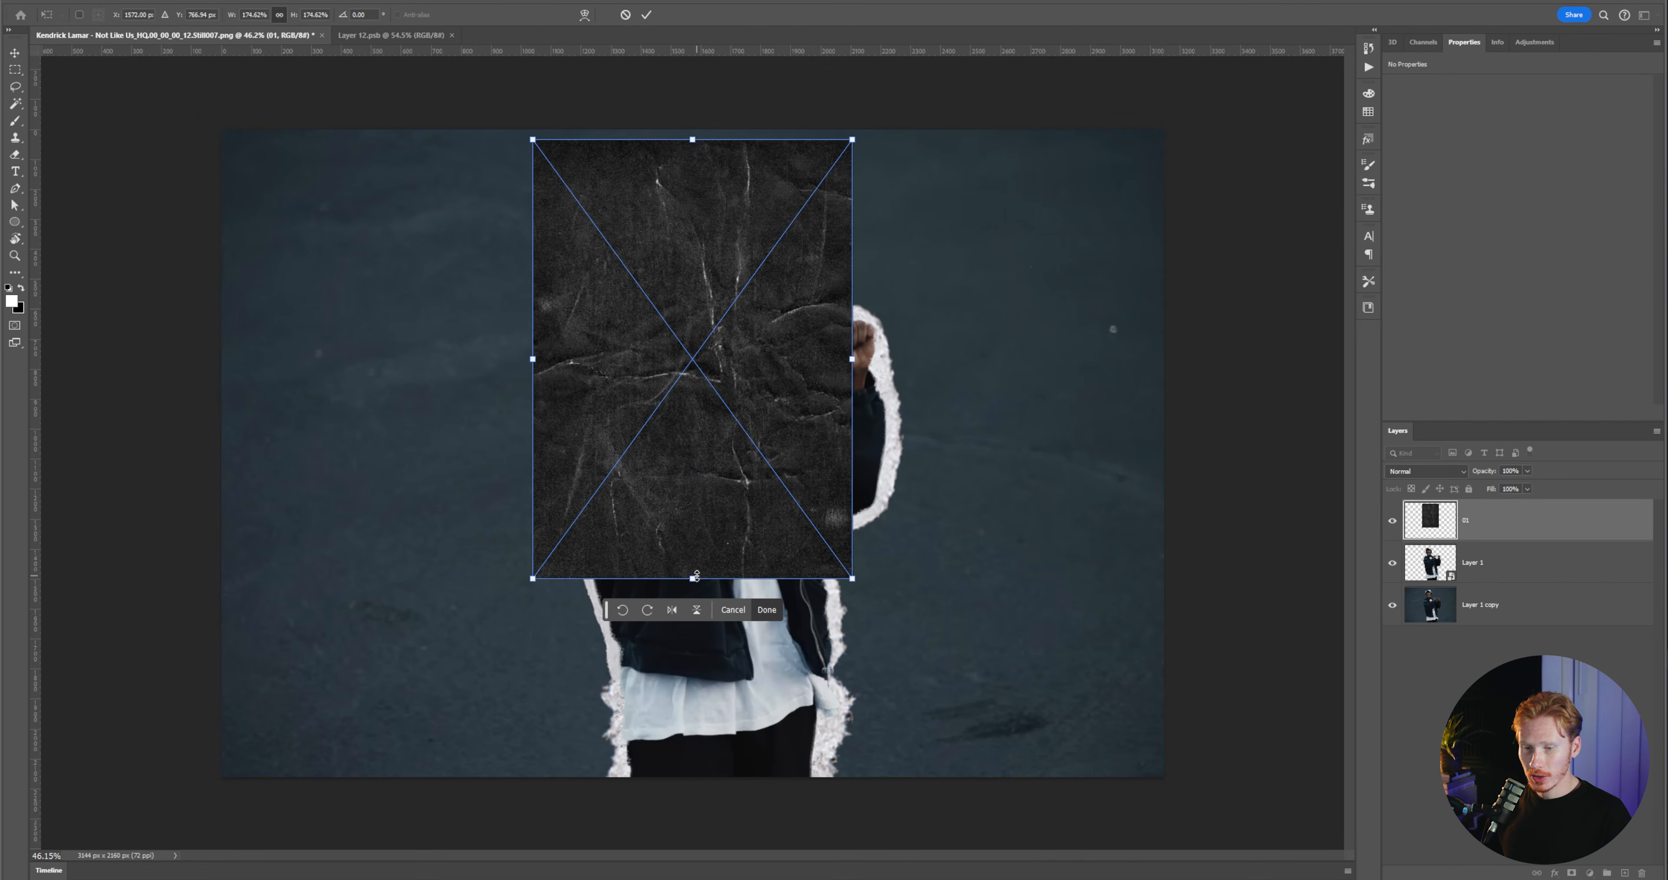
# - Scale the placed 01 paper texture to about 253% so it spans the figure, and clip it to Layer 1
pyautogui.moveTo(696, 576); pyautogui.dragTo(709, 777)
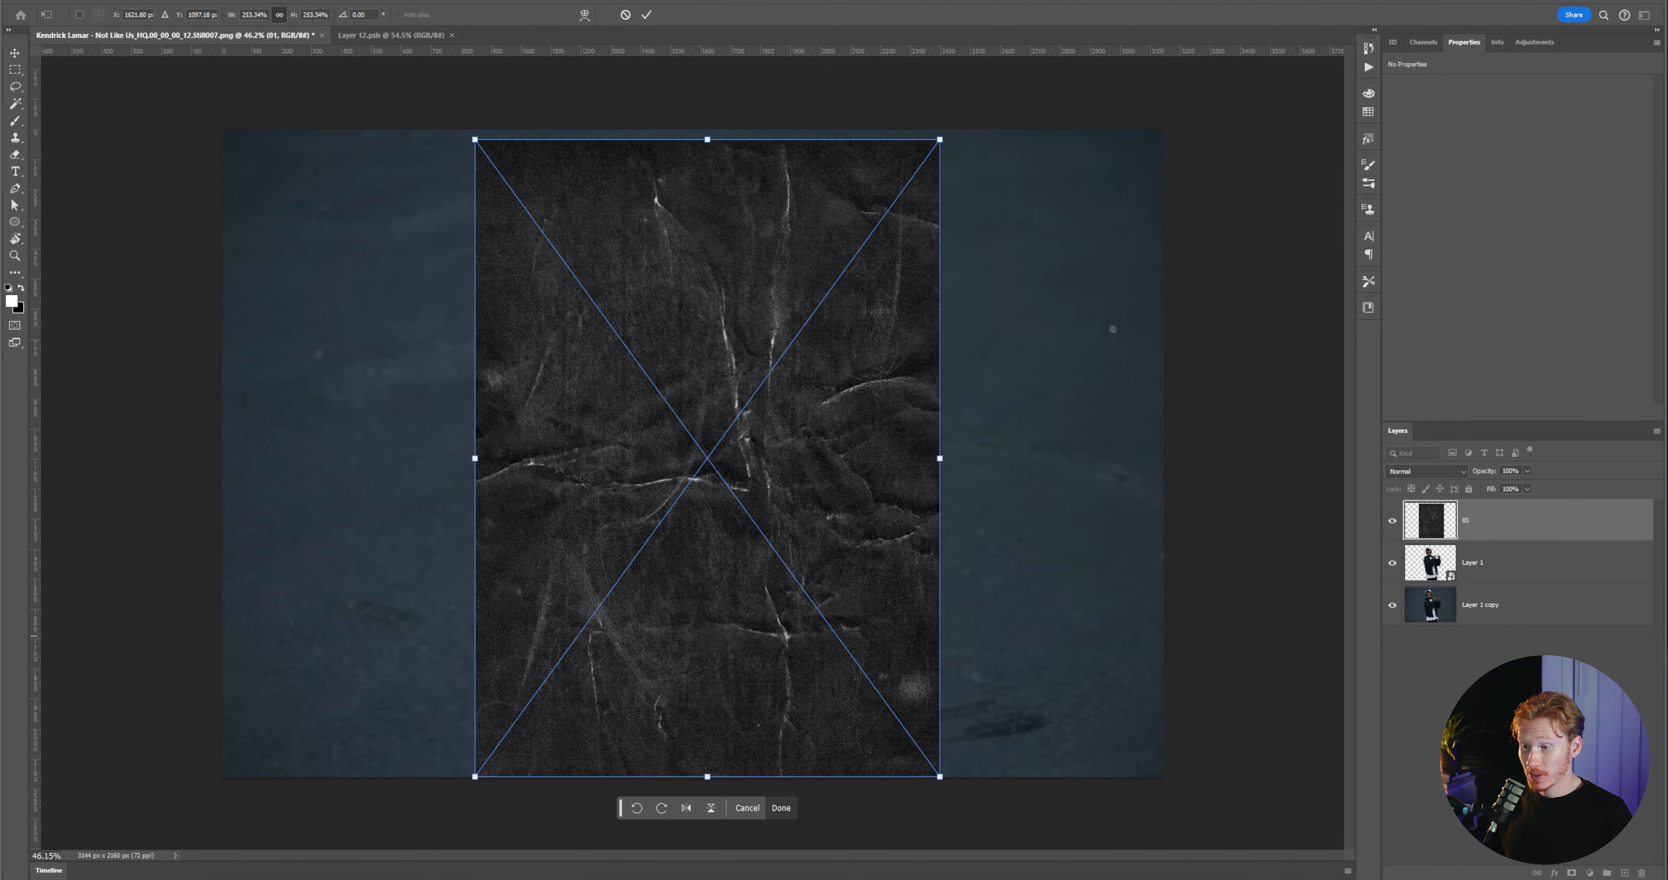
pyautogui.press('Return')
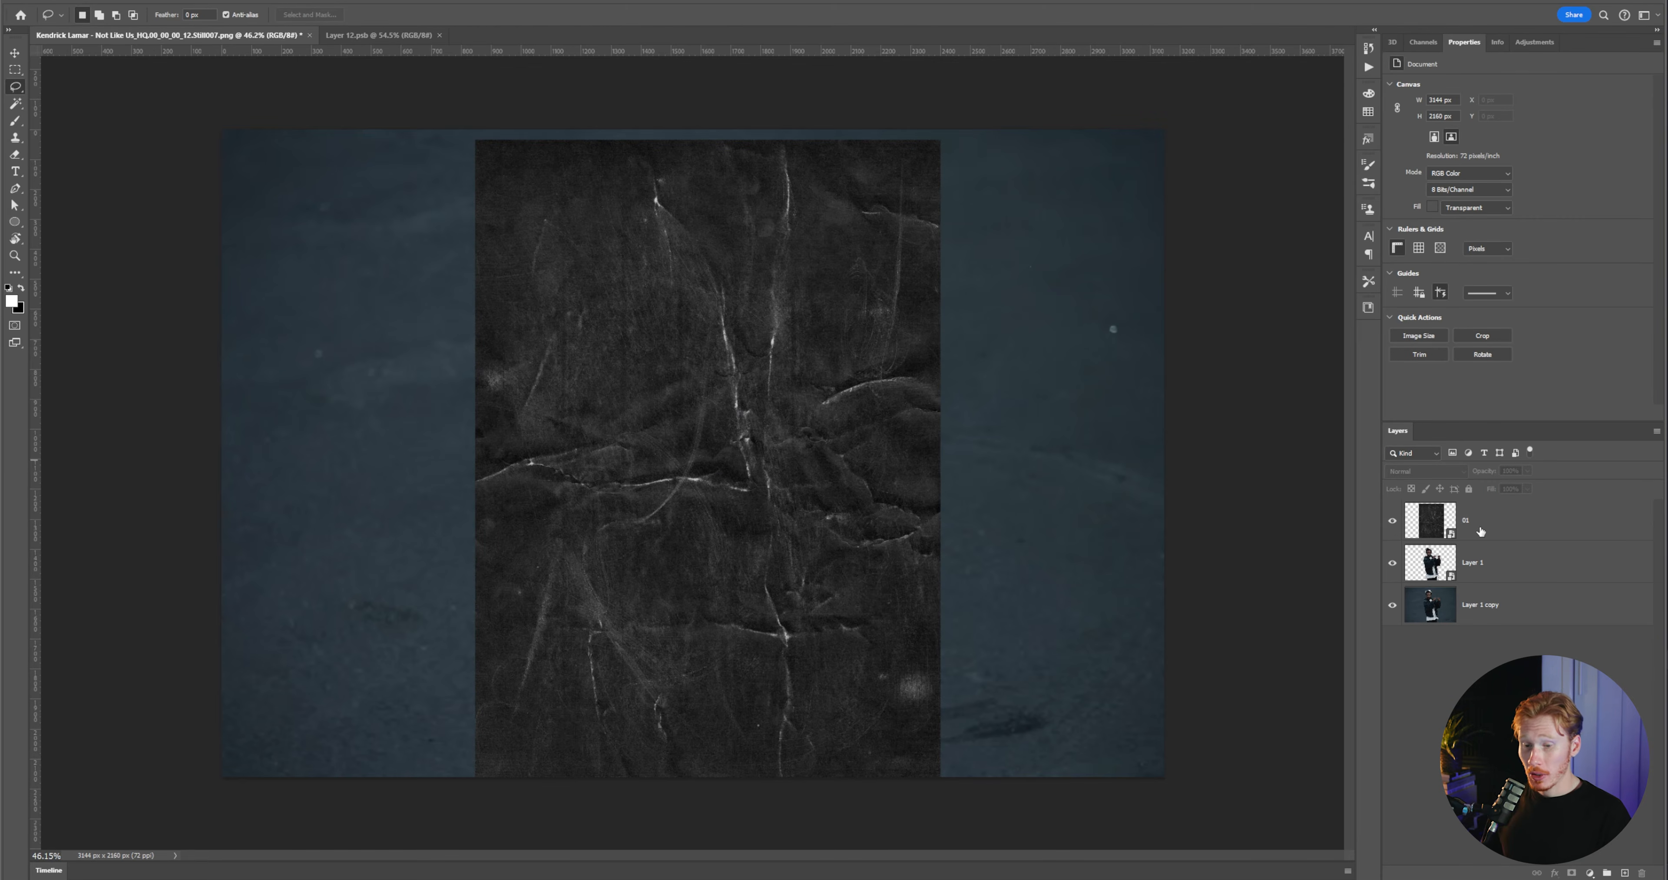
pyautogui.keyDown('alt'); pyautogui.click(1480, 540); pyautogui.keyUp('alt')
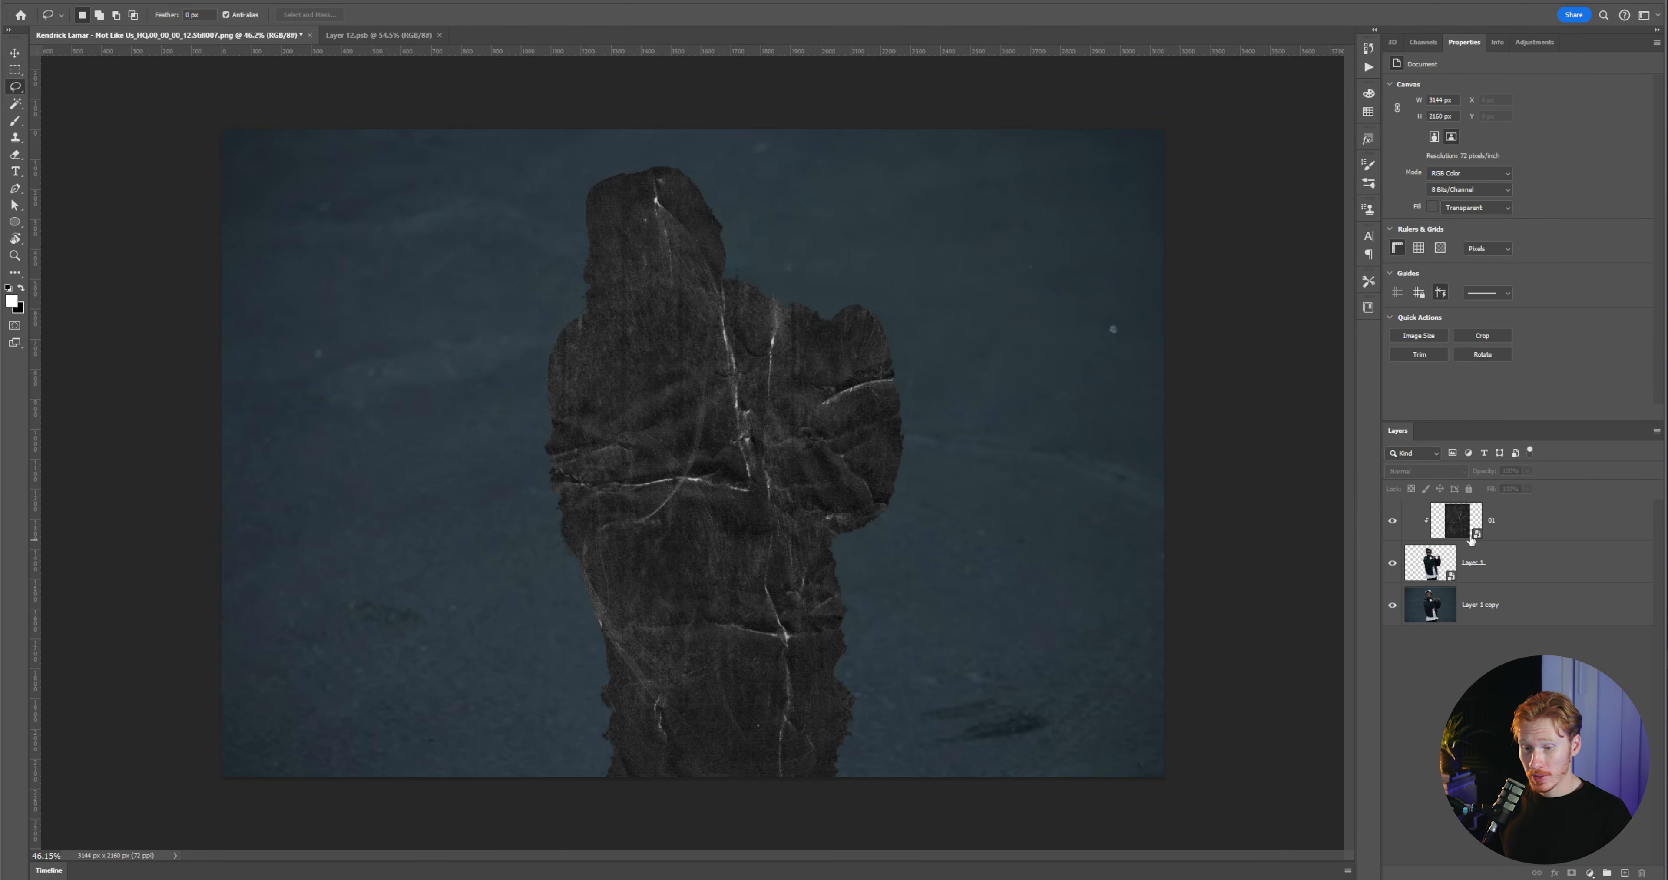
# - Set the blend mode of the clipped 01 texture layer to Screen
pyautogui.click(1461, 516)
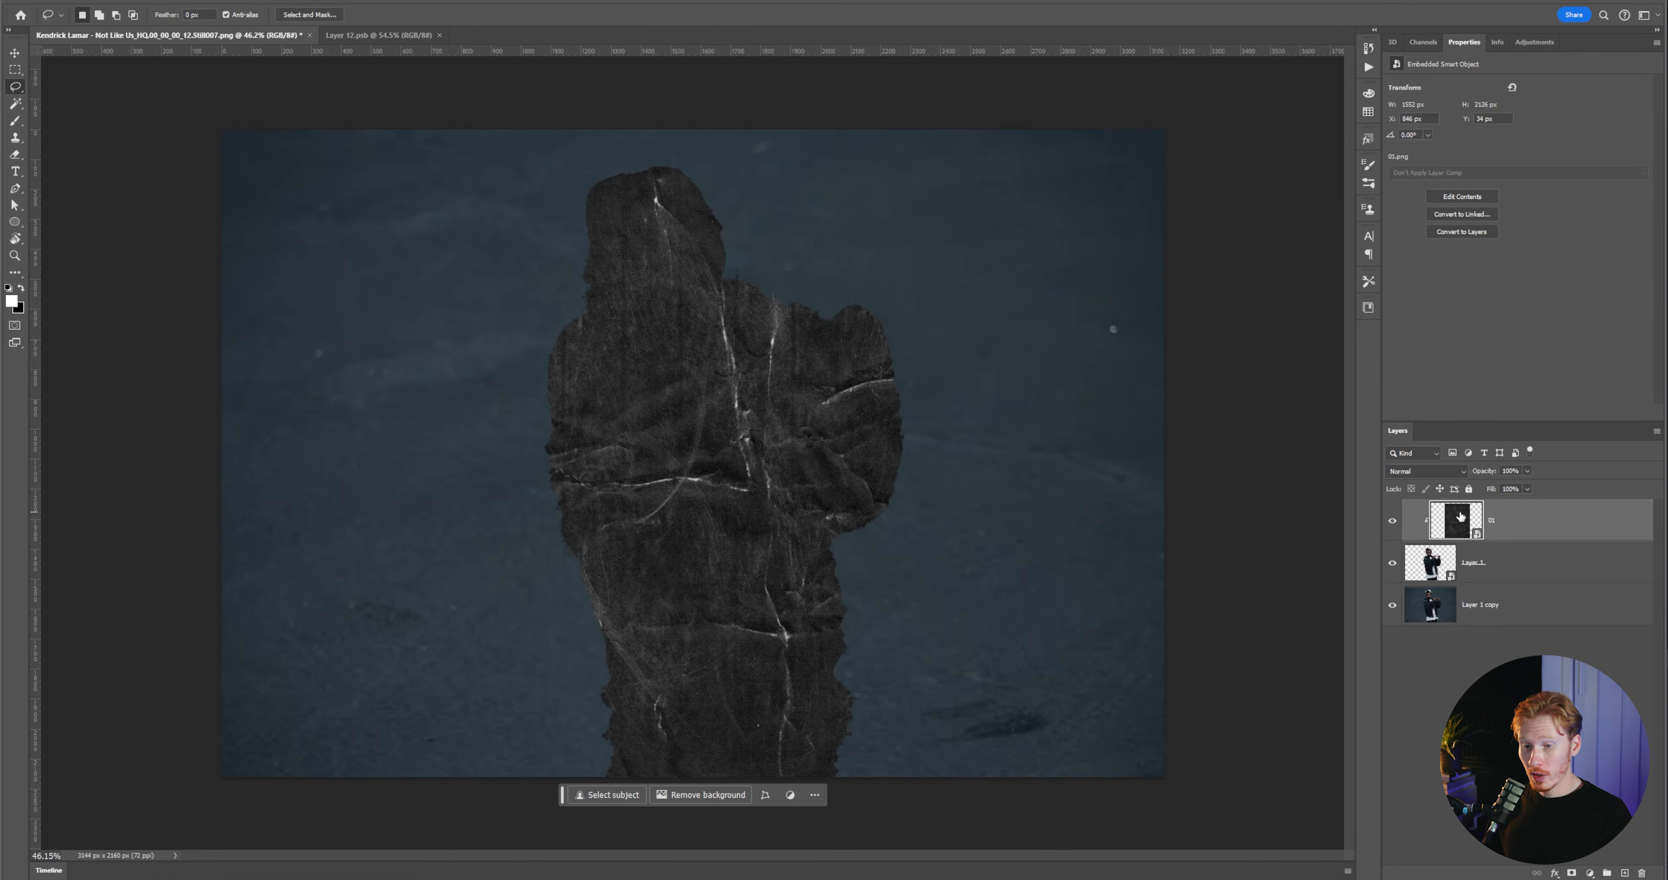
pyautogui.click(1450, 476)
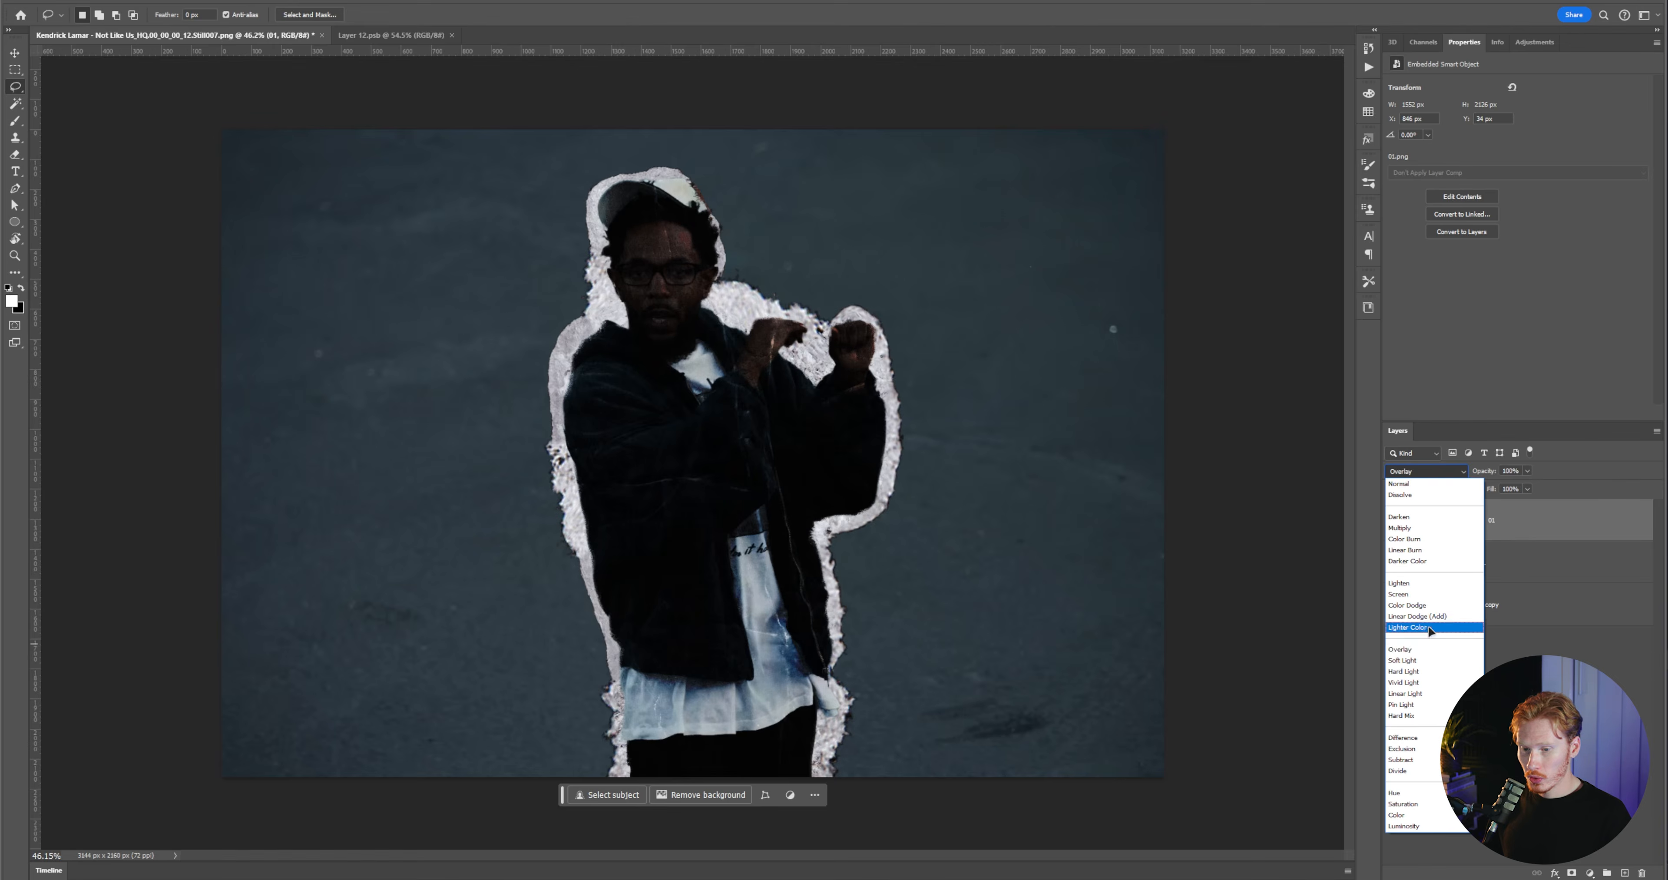
pyautogui.click(1433, 594)
pyautogui.click(1433, 644)
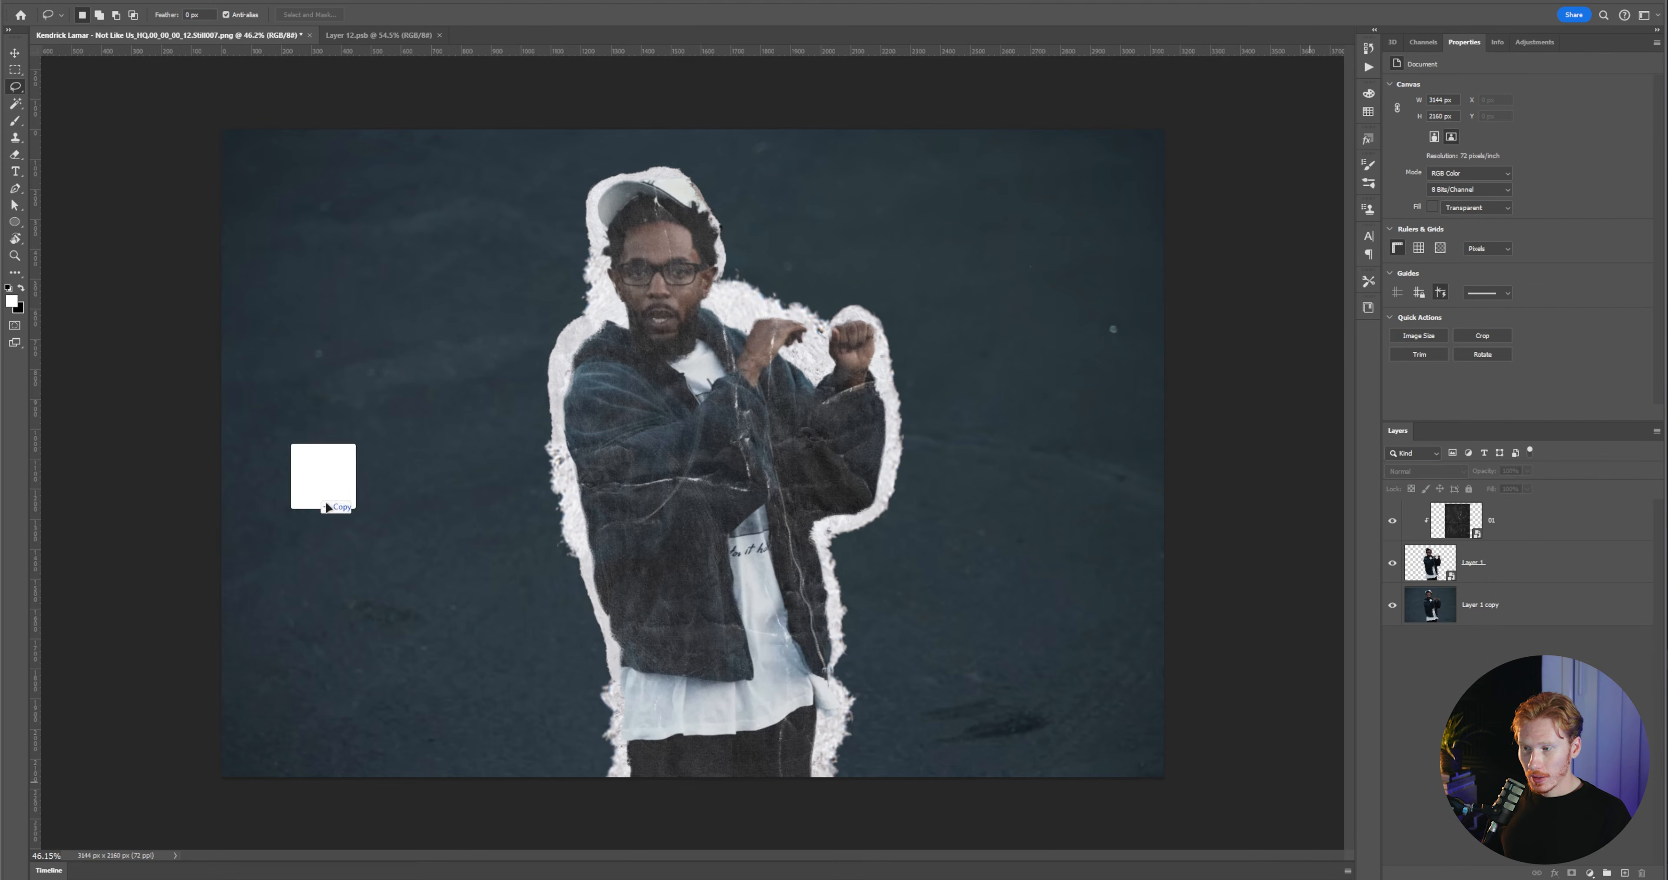
# - Place the 06 folded-paper texture, enlarge it to cover the whole figure, and clip it to Layer 1
pyautogui.moveTo(330, 505); pyautogui.dragTo(648, 437)
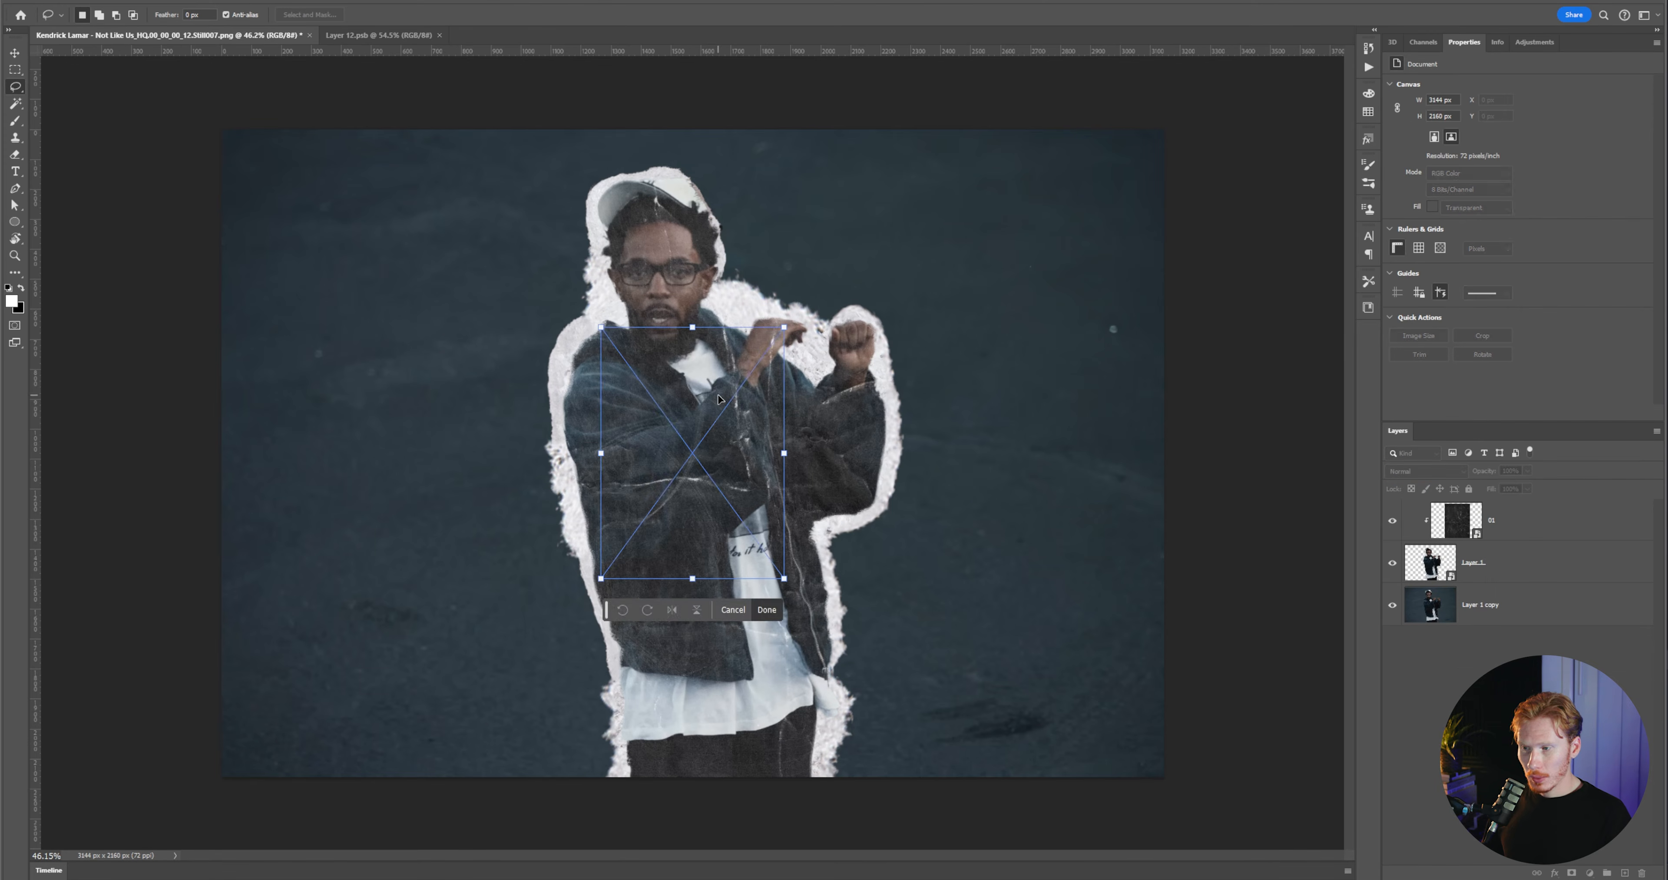
pyautogui.moveTo(693, 327); pyautogui.dragTo(693, 155)
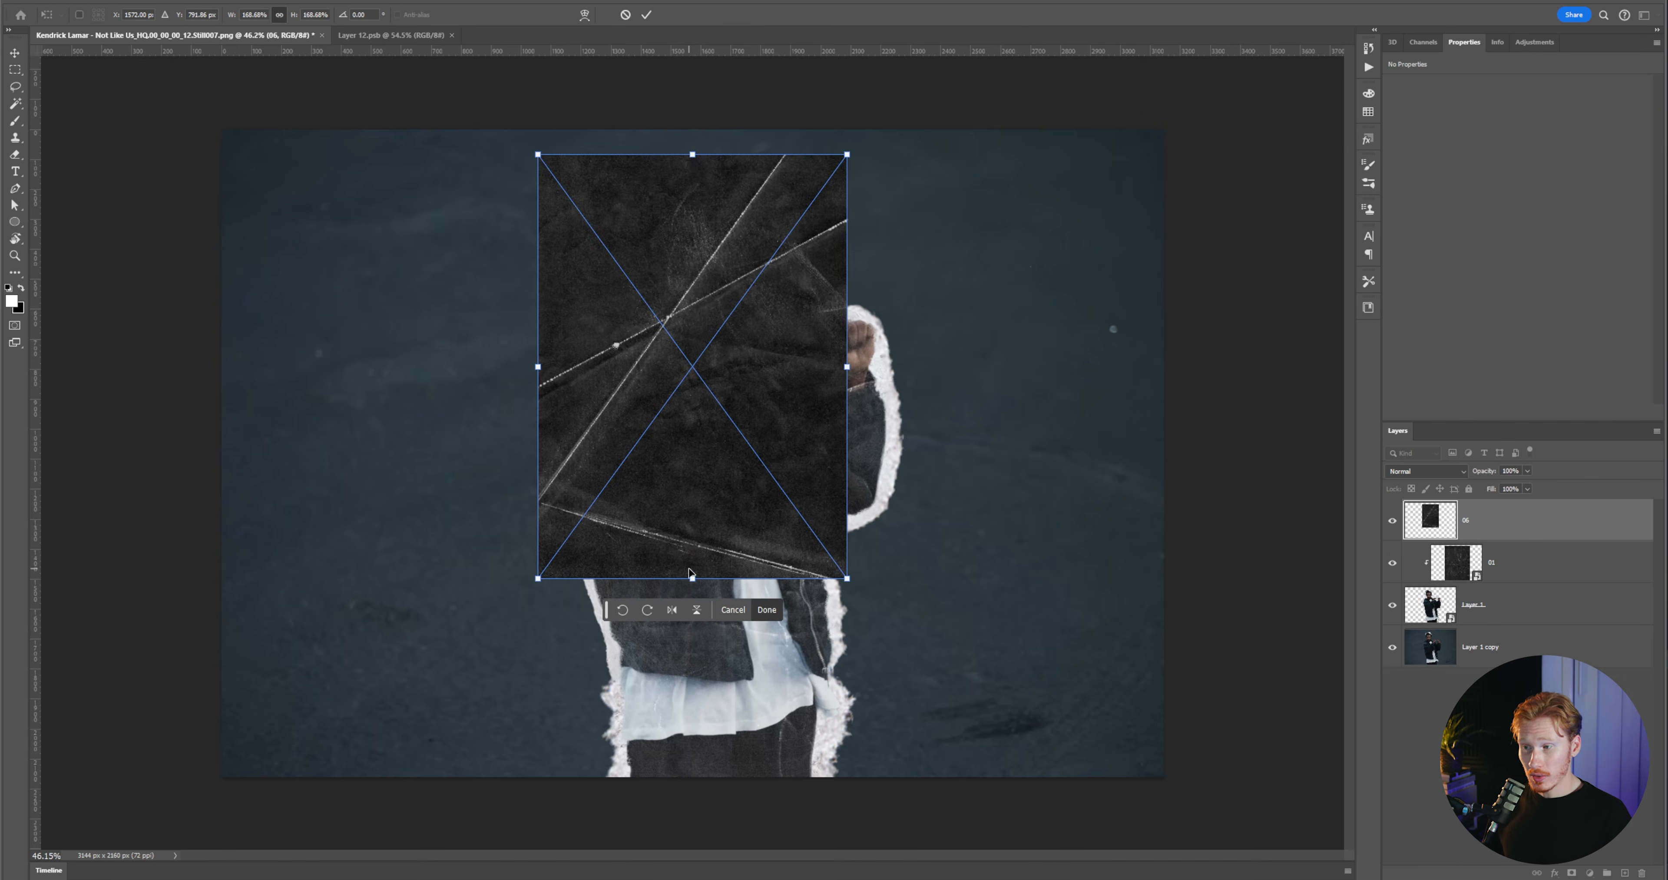
pyautogui.moveTo(692, 577); pyautogui.dragTo(692, 778)
pyautogui.press('Return')
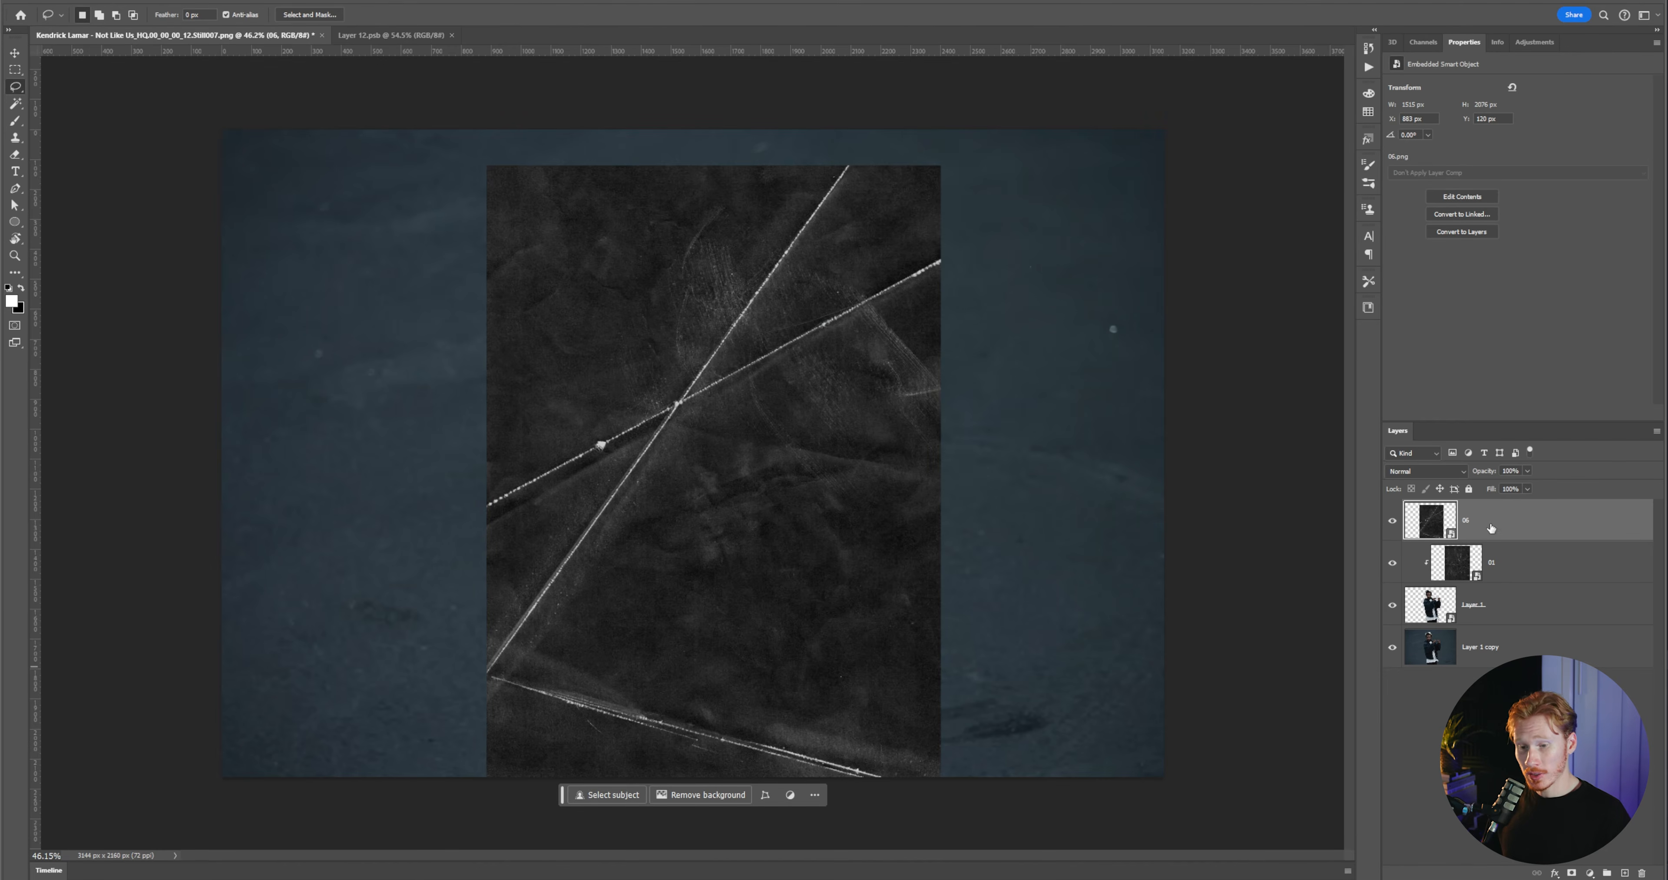
pyautogui.hotkey('ctrl', 'alt', 'g')
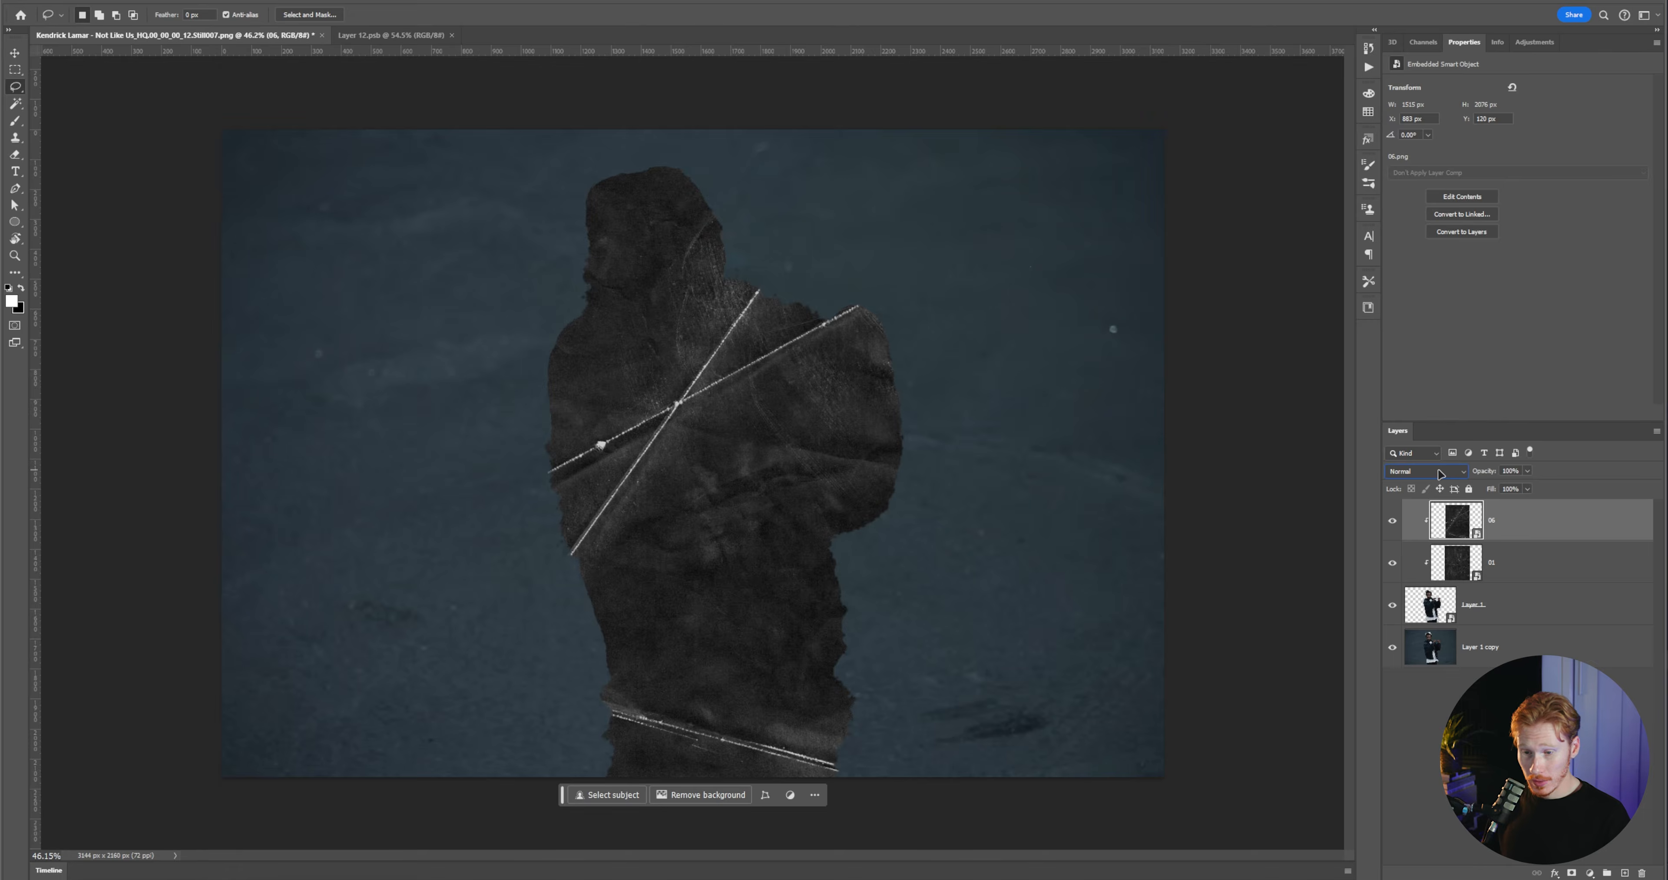
# - Set the 06 texture layer's blend mode to Pin Light and lower its opacity to about 30%
pyautogui.scroll(-6, 1439, 474)
pyautogui.scroll(-11, 1440, 475)
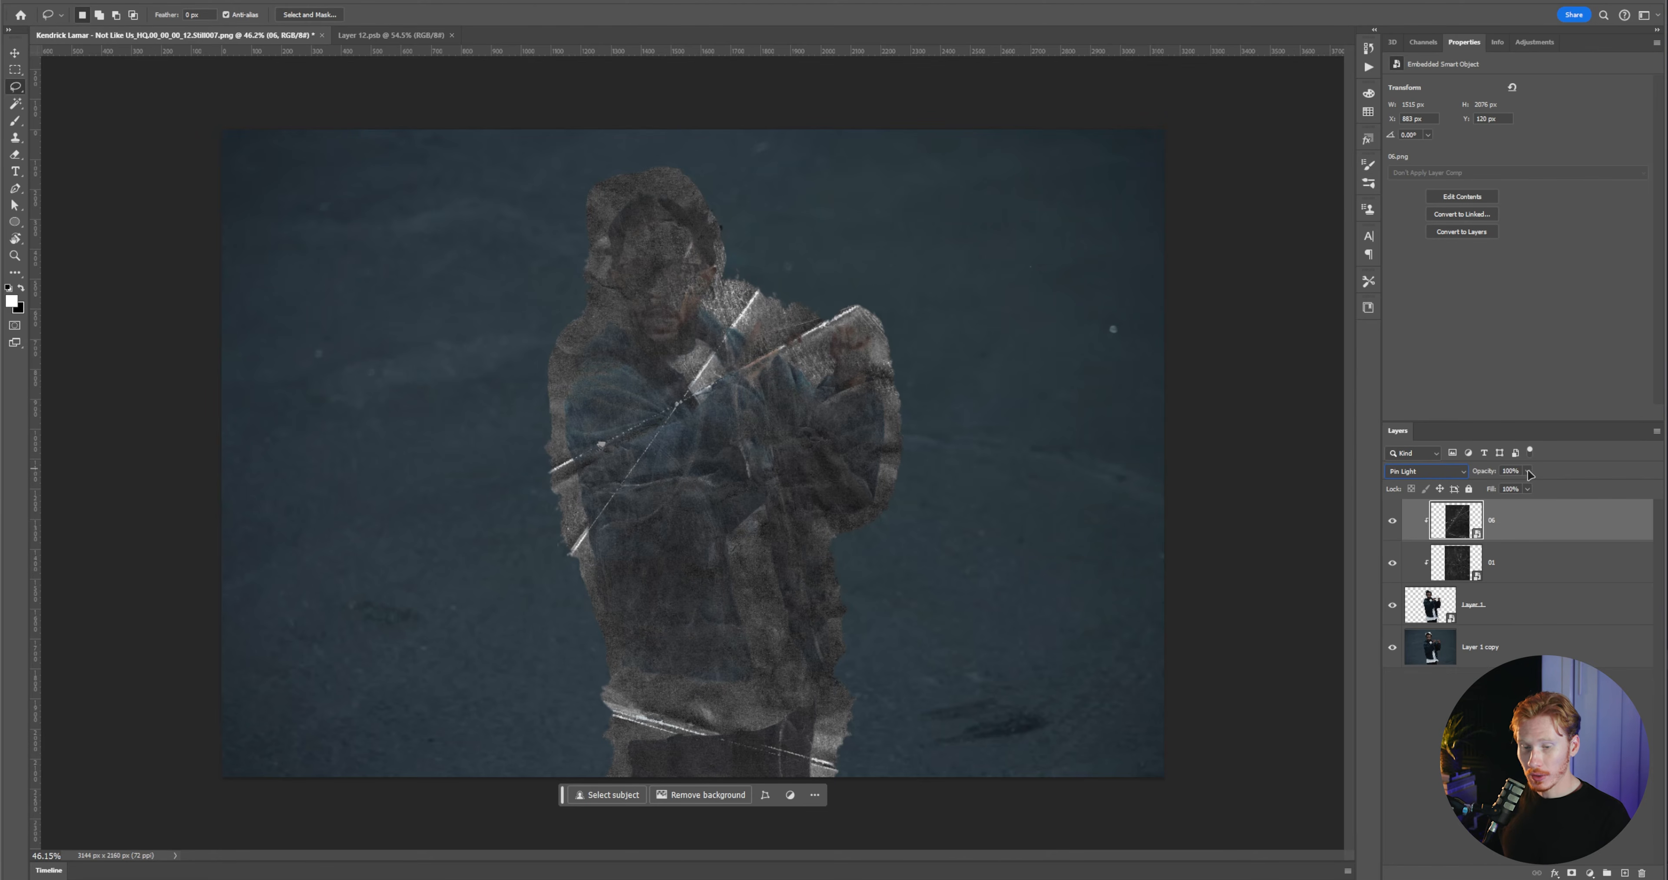
pyautogui.moveTo(1494, 488); pyautogui.dragTo(1488, 487)
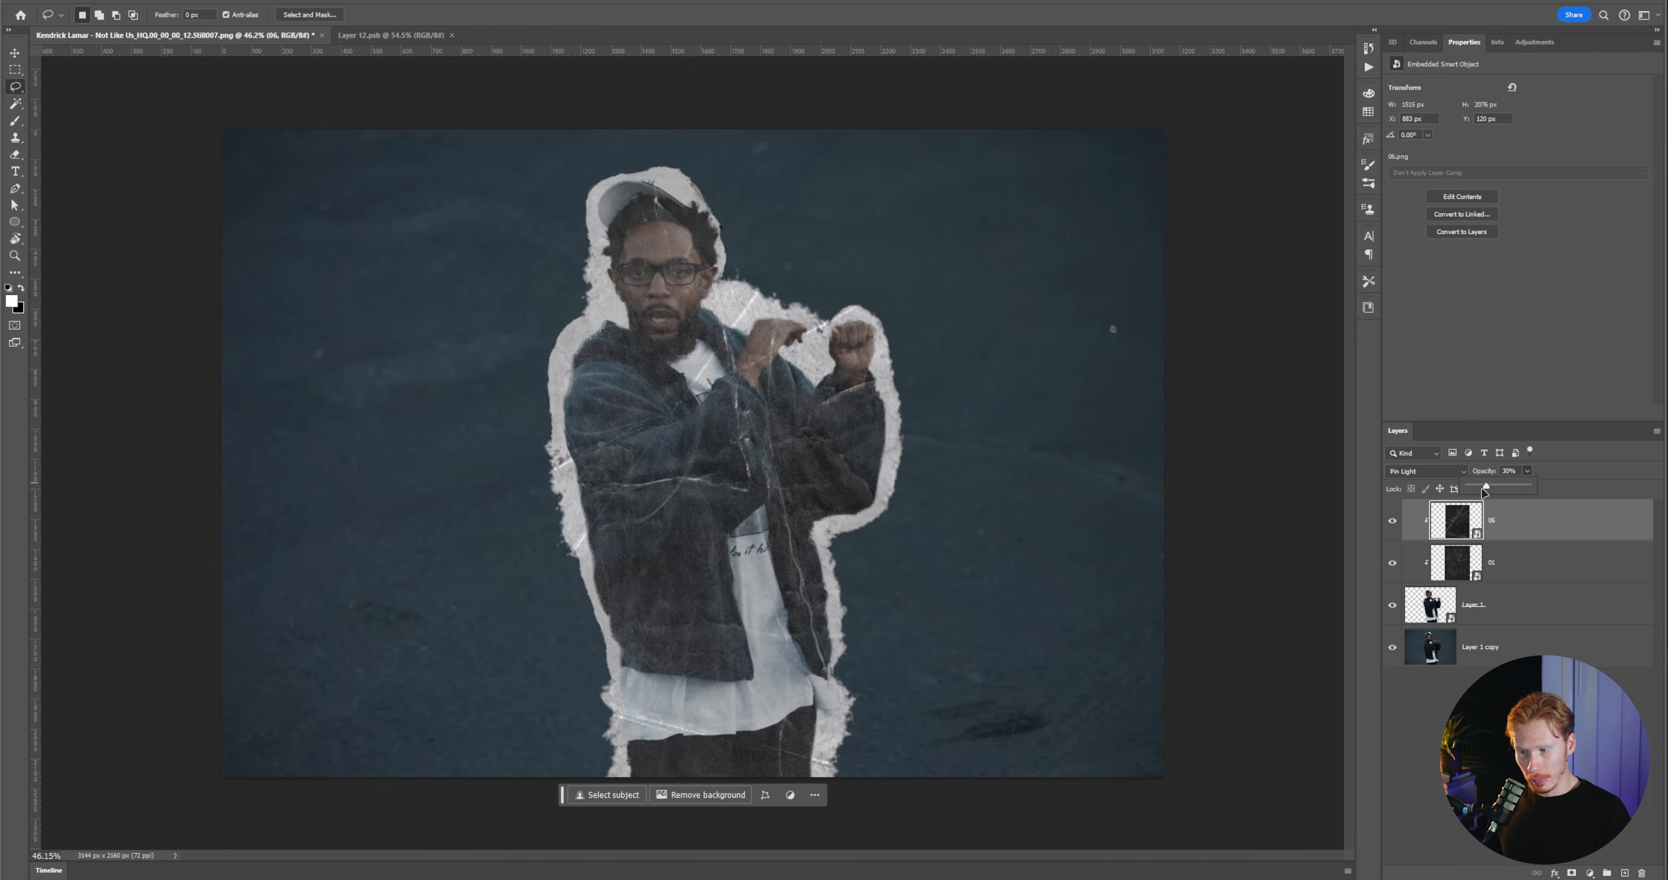
pyautogui.click(1484, 706)
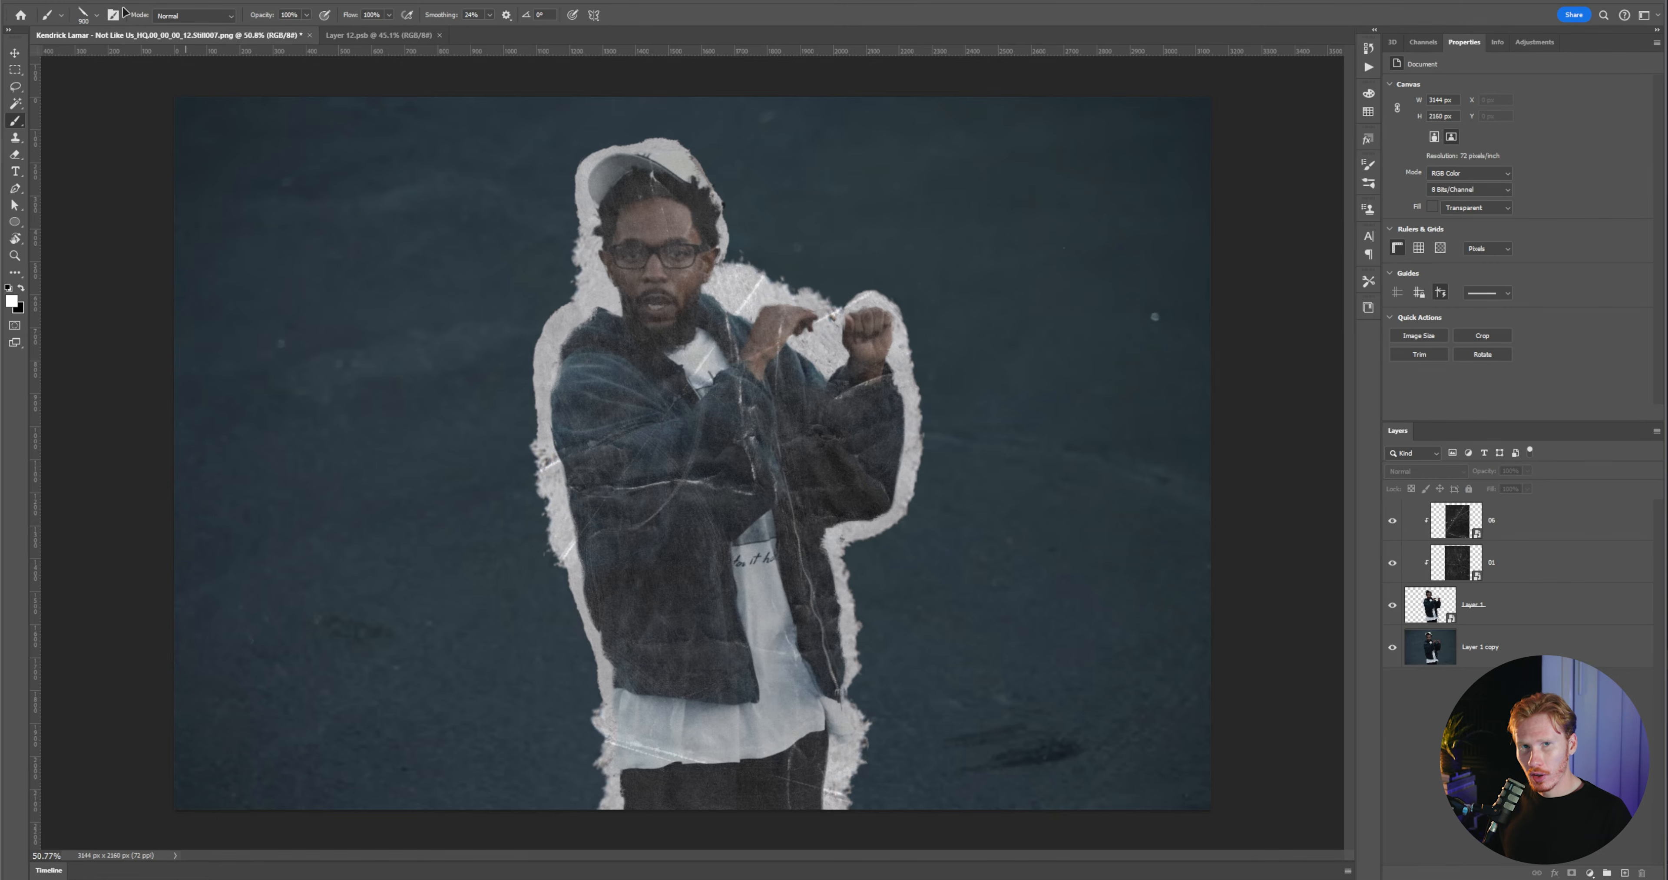
# - Load the first WG Dust Particles brush from the wg_dust_particles set and reduce its size to 1400 px
pyautogui.click(95, 14)
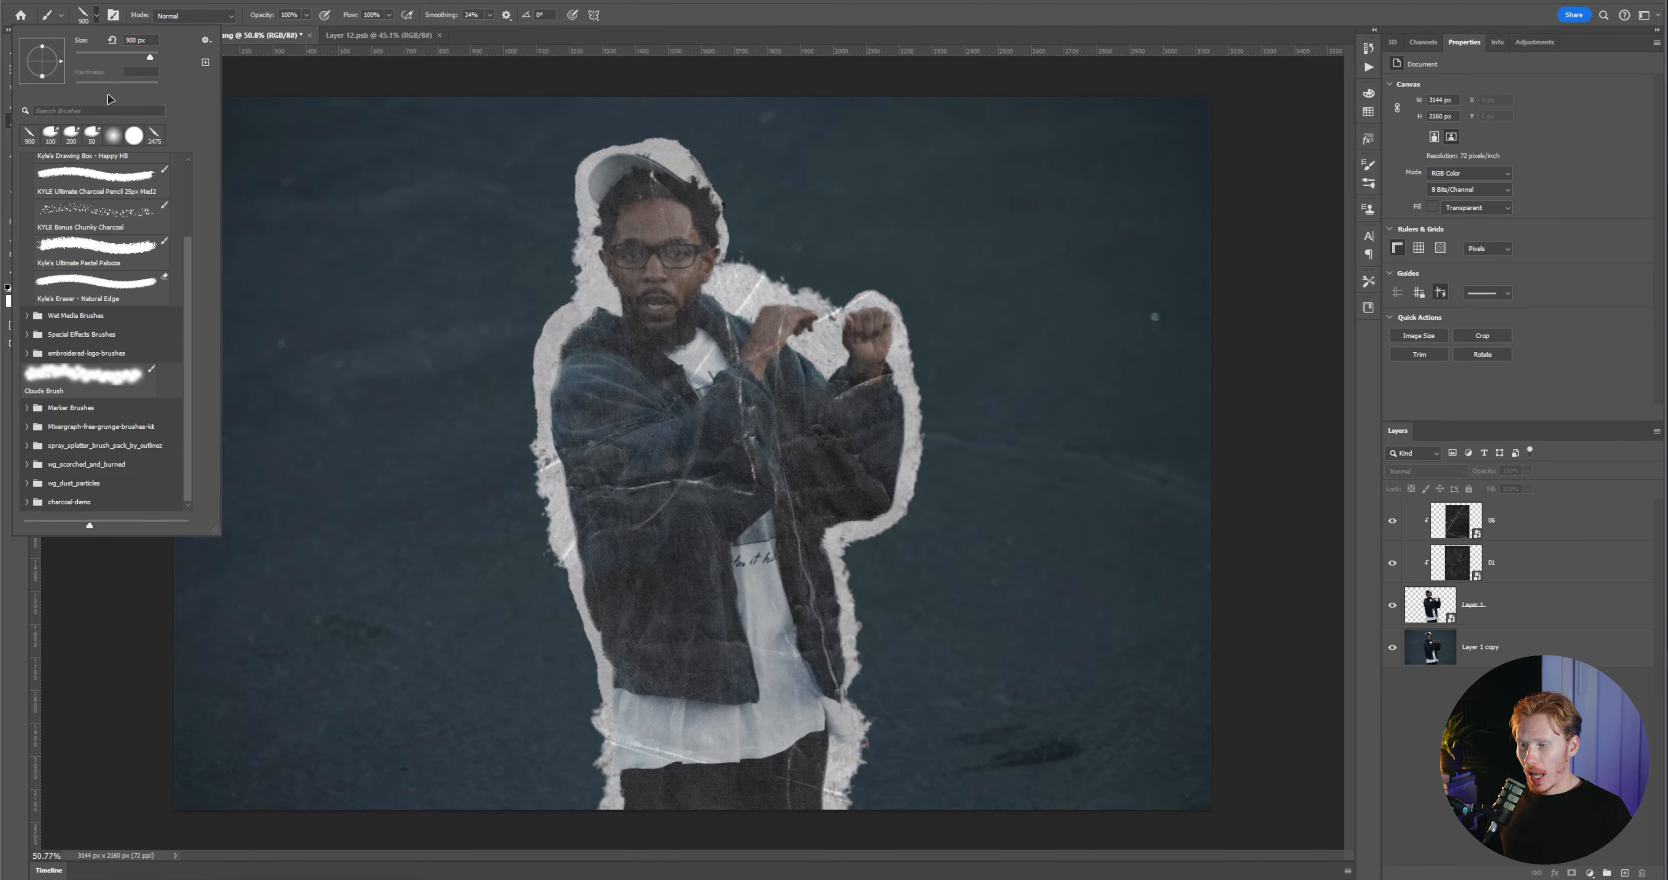
pyautogui.click(56, 486)
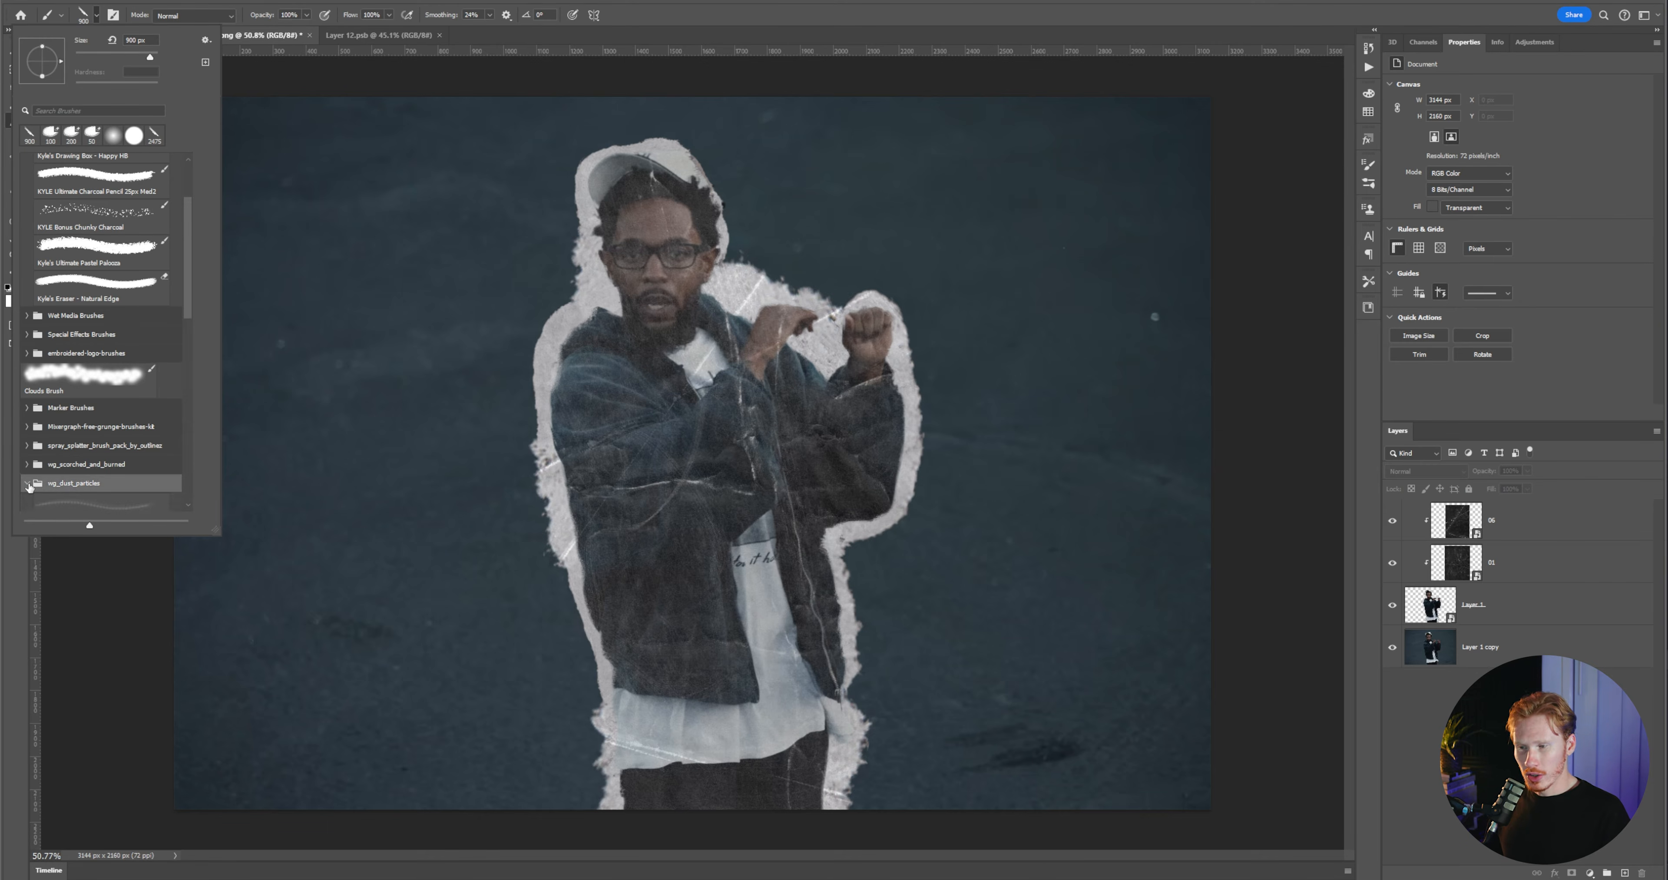
pyautogui.scroll(-3, 97, 420)
pyautogui.click(114, 412)
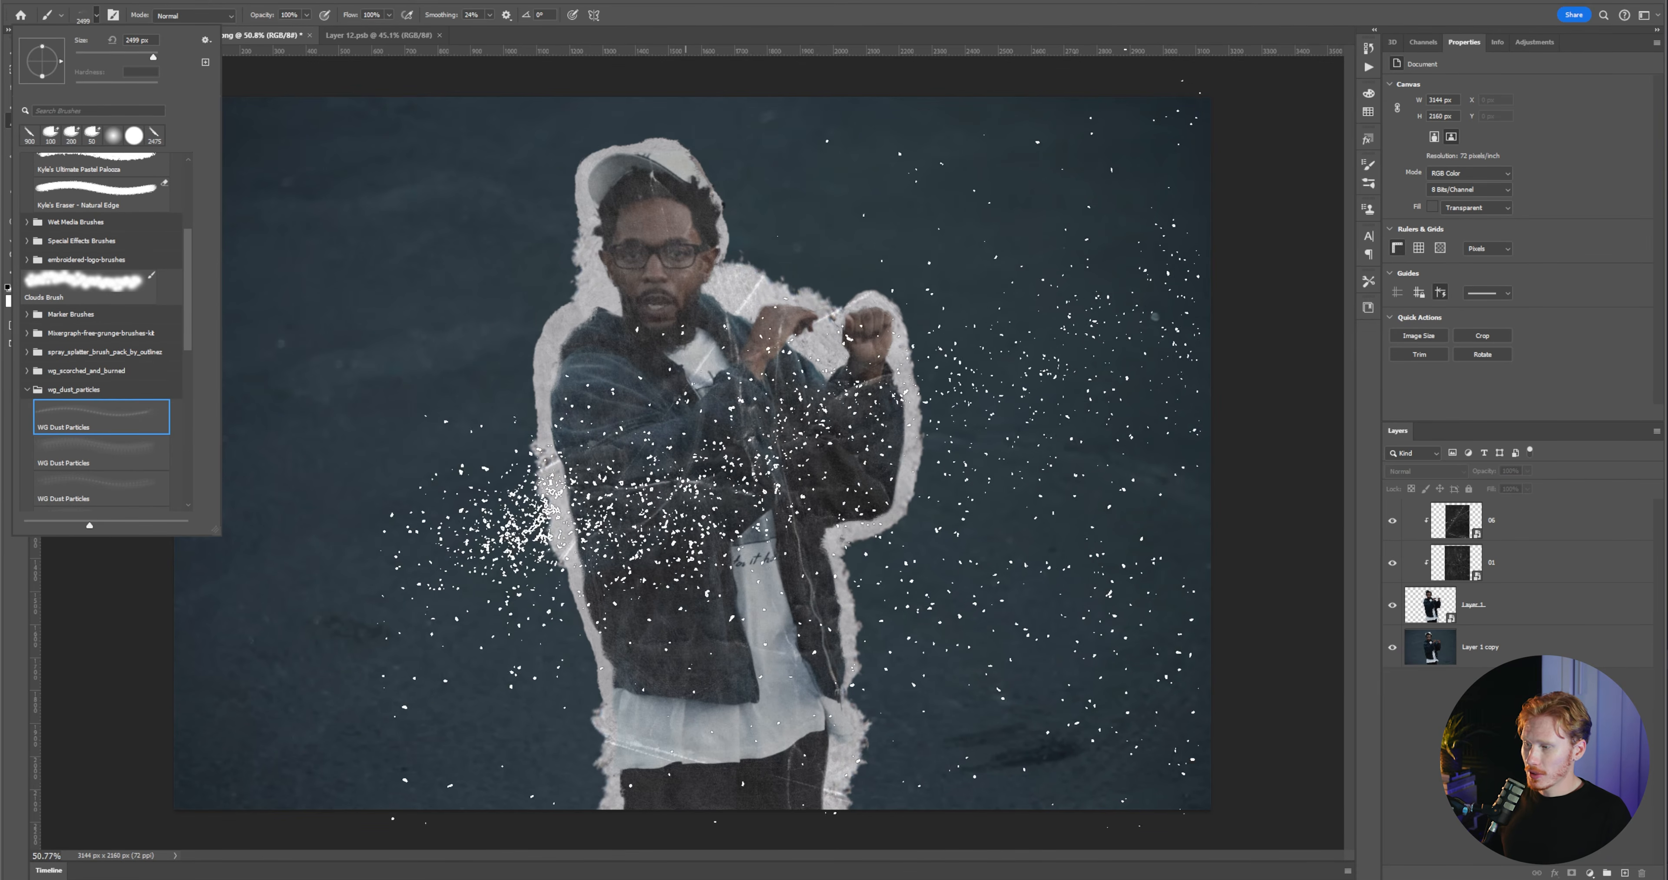
pyautogui.click(713, 446)
pyautogui.moveTo(712, 446); pyautogui.dragTo(709, 466)
pyautogui.press('[')
pyautogui.press('[')
pyautogui.press('[')
pyautogui.press('[')
pyautogui.press('[')
pyautogui.press('[')
pyautogui.press('[')
pyautogui.press('[')
pyautogui.press('[')
pyautogui.press('[')
pyautogui.press('[')
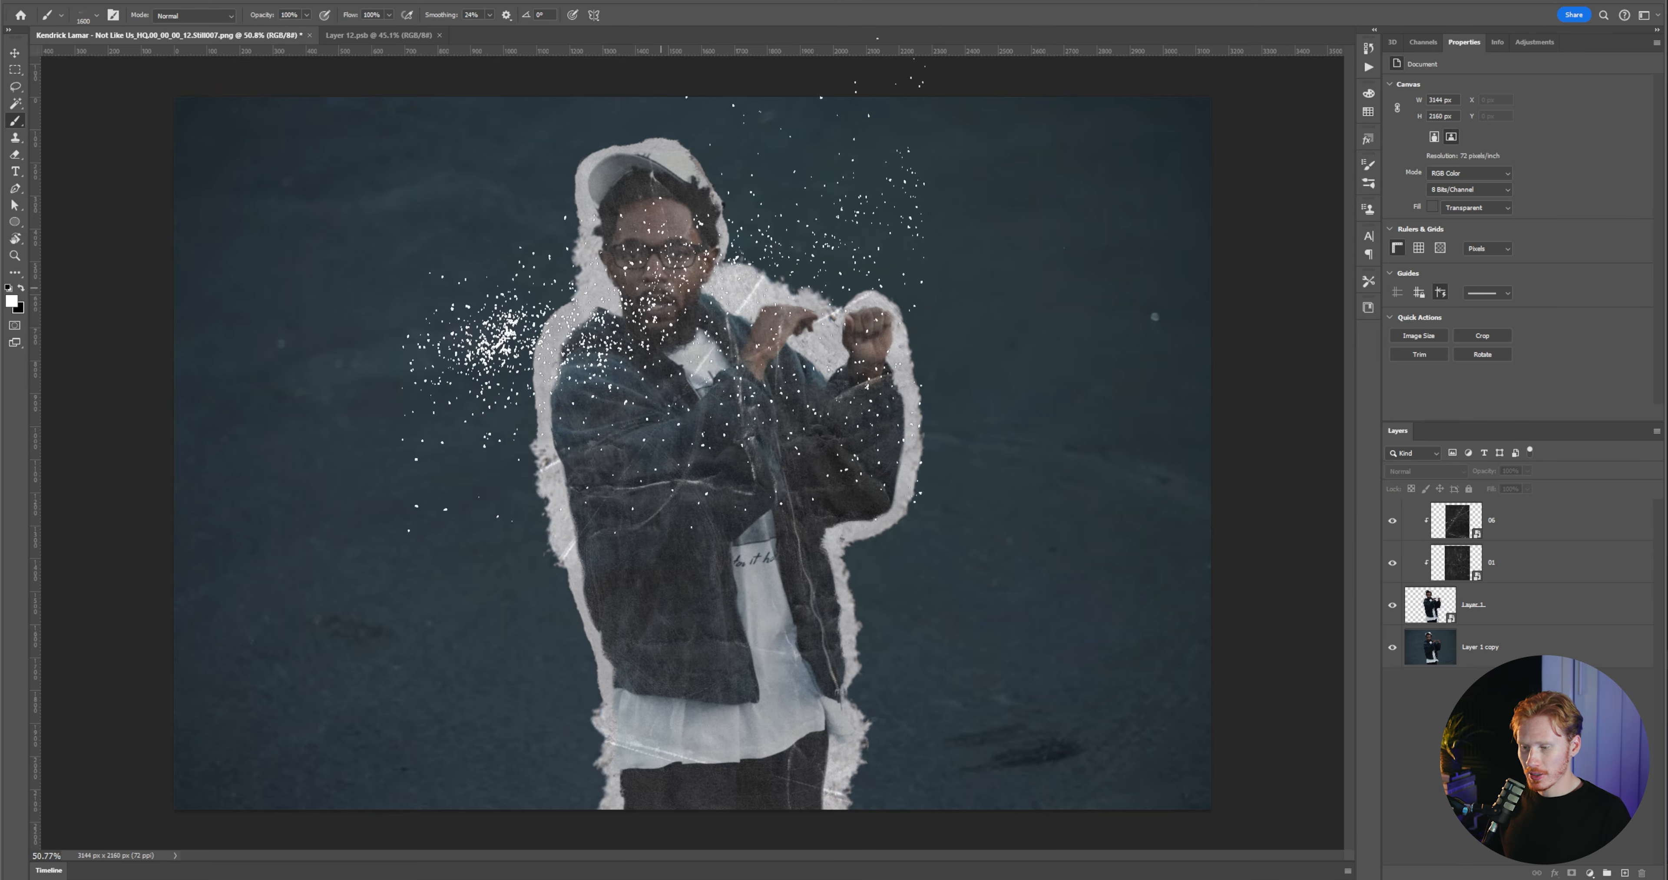
# - Stamp white dust over the sleeve on a new layer above the textures and clip that layer to the cutout
pyautogui.click(681, 422)
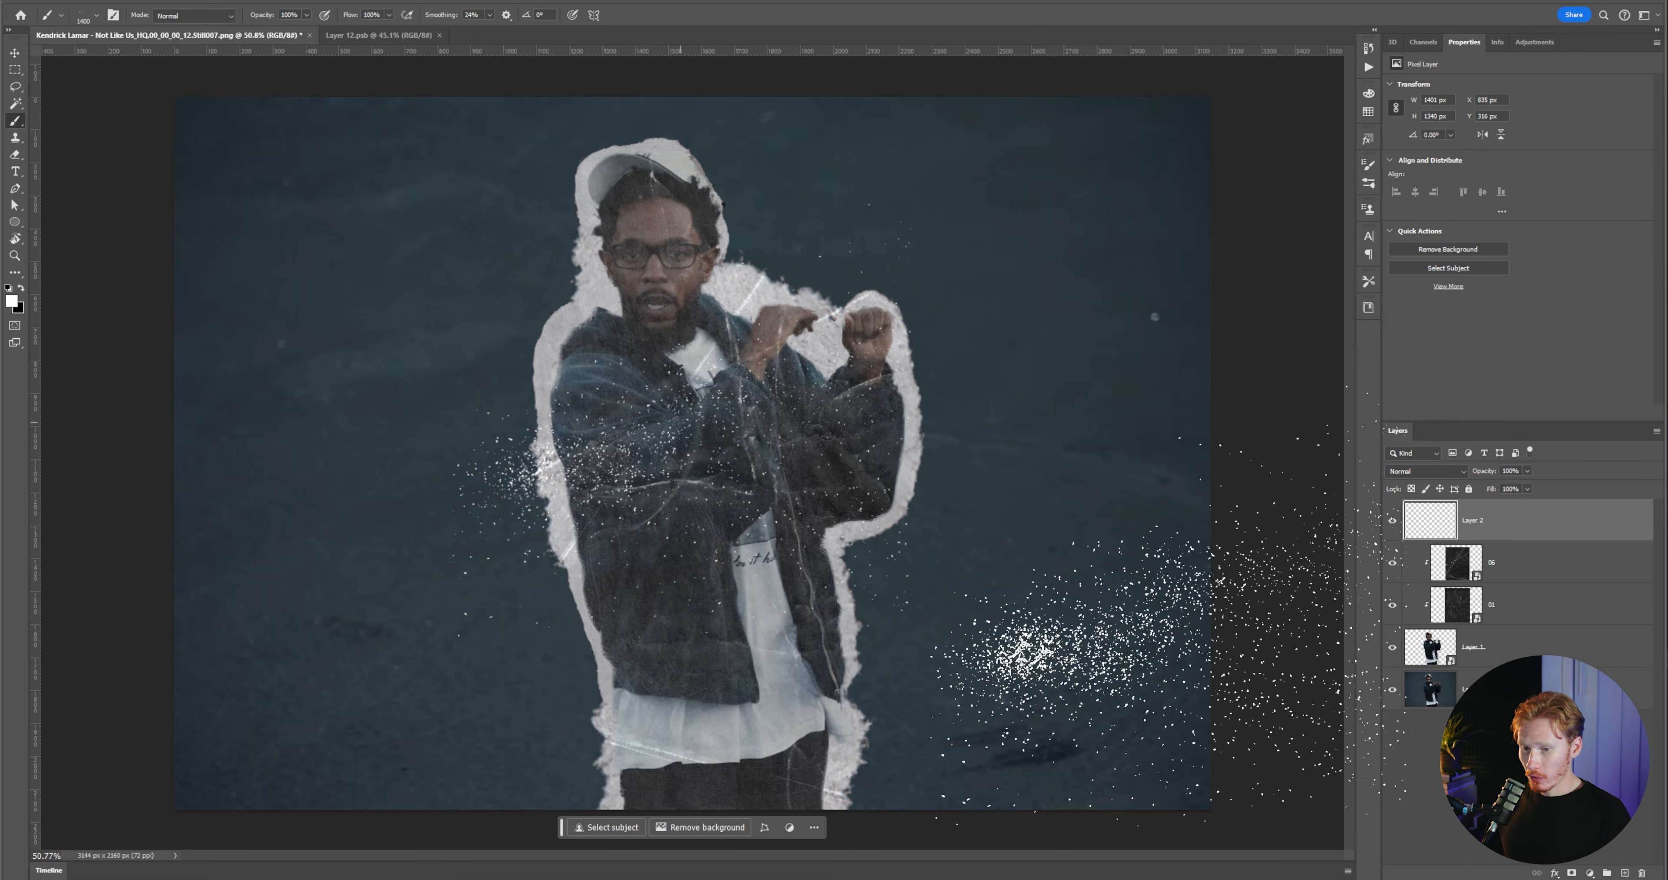
pyautogui.keyDown('alt'); pyautogui.click(1507, 538); pyautogui.keyUp('alt')
pyautogui.click(769, 673)
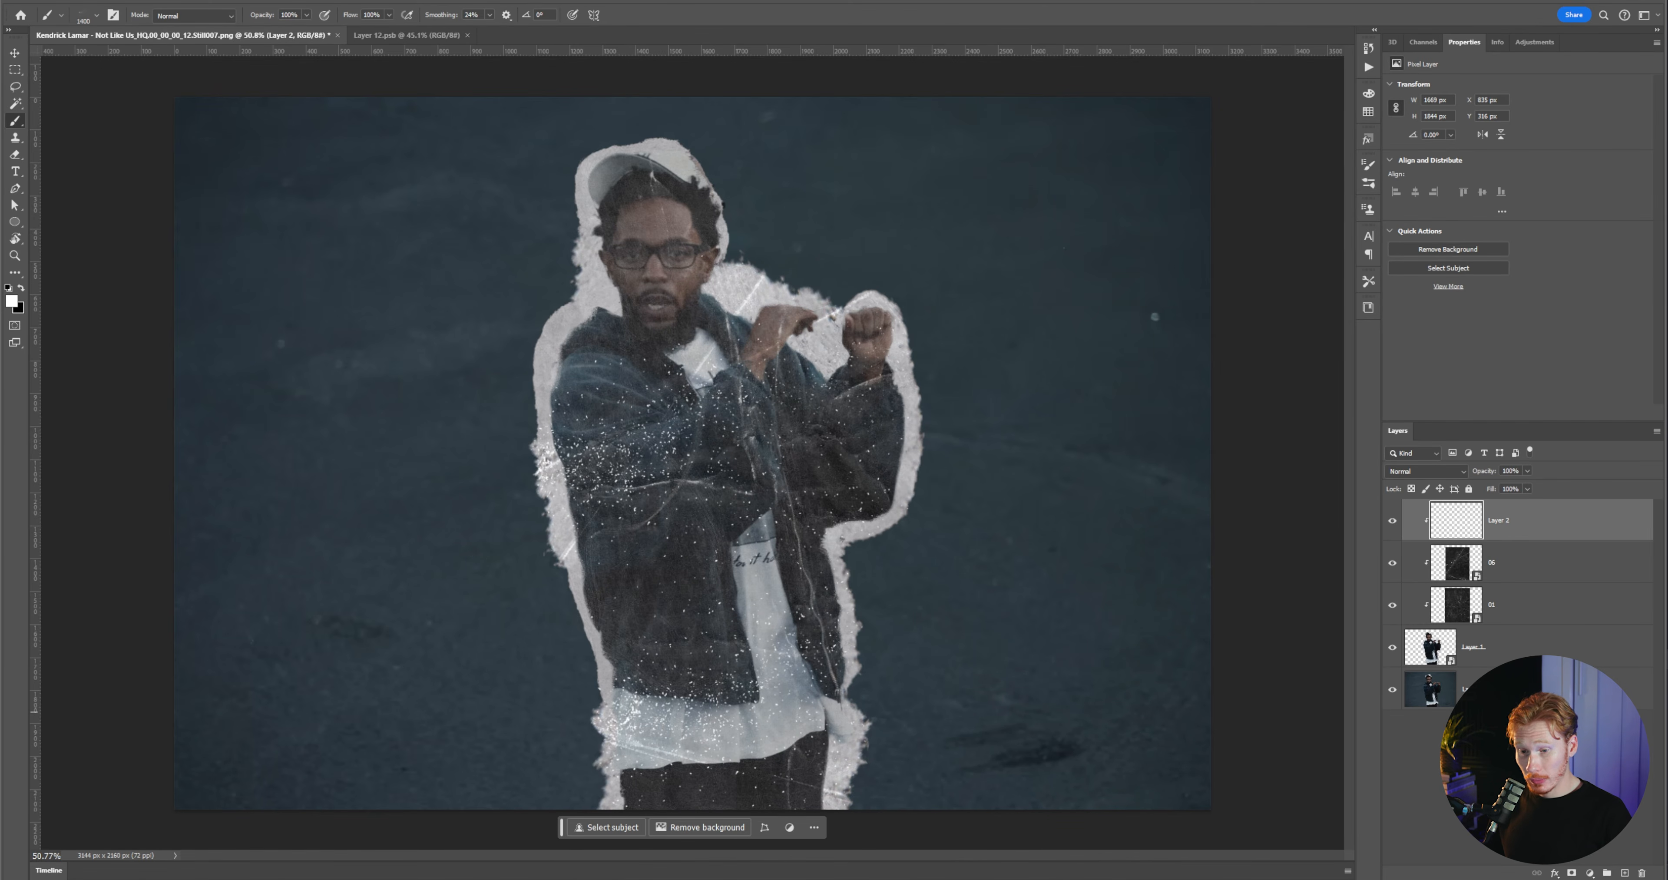
# - Rotate the canvas view, stamp dust across the lower jacket and trousers, return the view upright, and undo the last action
pyautogui.press('r')
pyautogui.moveTo(862, 517)
pyautogui.mouseDown()
pyautogui.moveTo(883, 550)
pyautogui.moveTo(638, 562)
pyautogui.moveTo(580, 500)
pyautogui.mouseUp()
pyautogui.press('b')
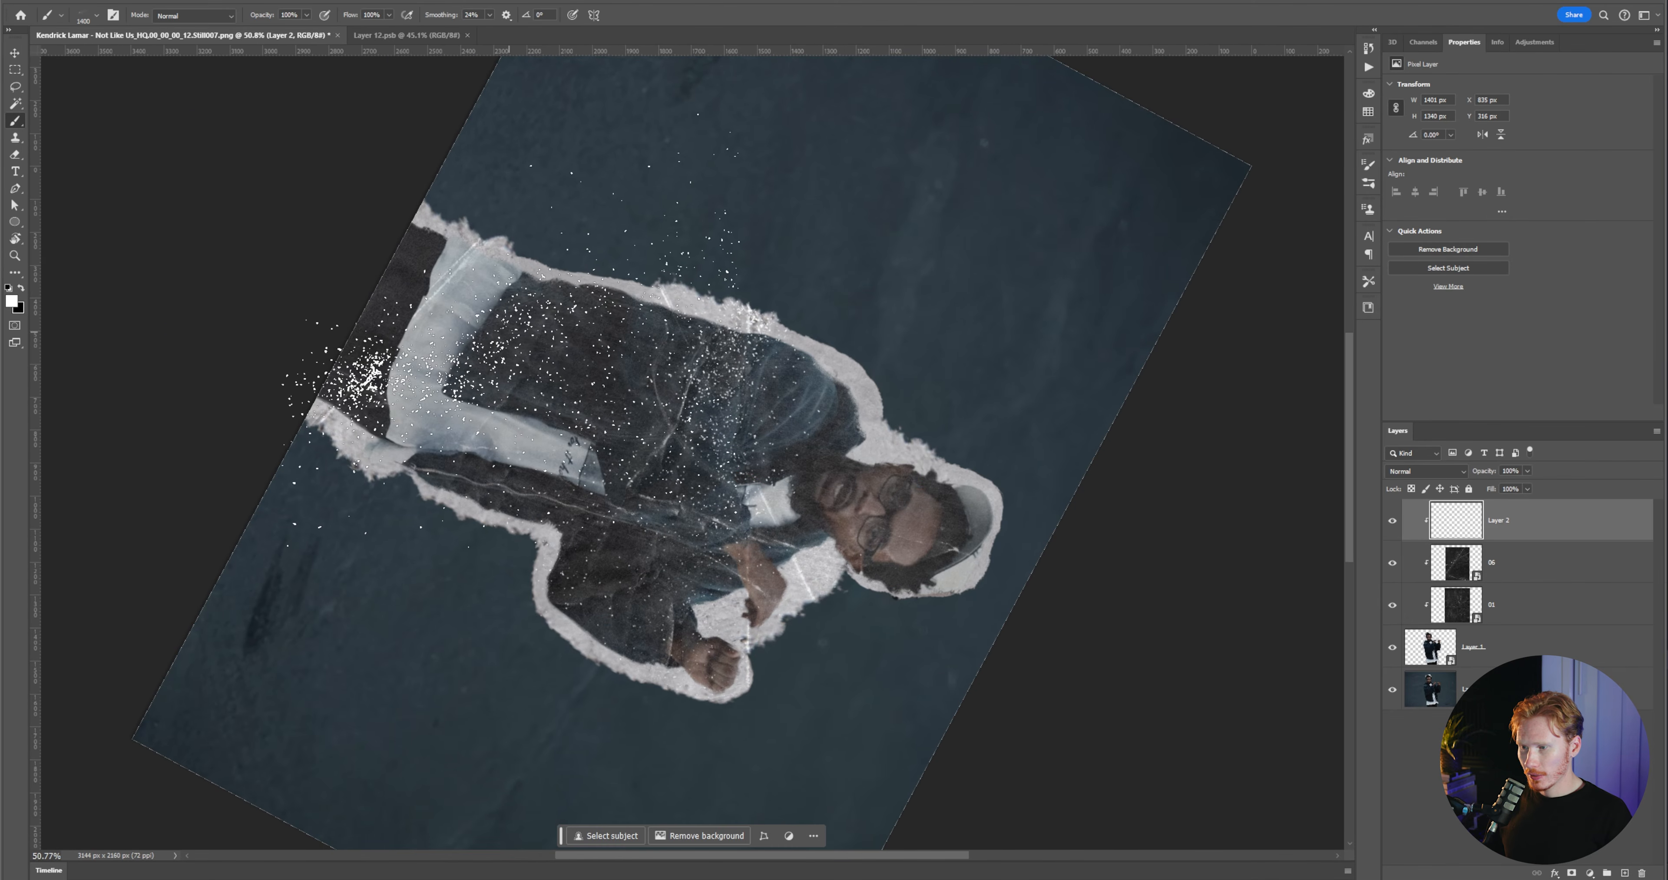
pyautogui.click(536, 349)
pyautogui.press('r')
pyautogui.moveTo(994, 627)
pyautogui.mouseDown()
pyautogui.moveTo(1184, 368)
pyautogui.moveTo(1186, 453)
pyautogui.mouseUp()
pyautogui.press('Escape')
pyautogui.scroll(-1, 700, 332)
pyautogui.press('b')
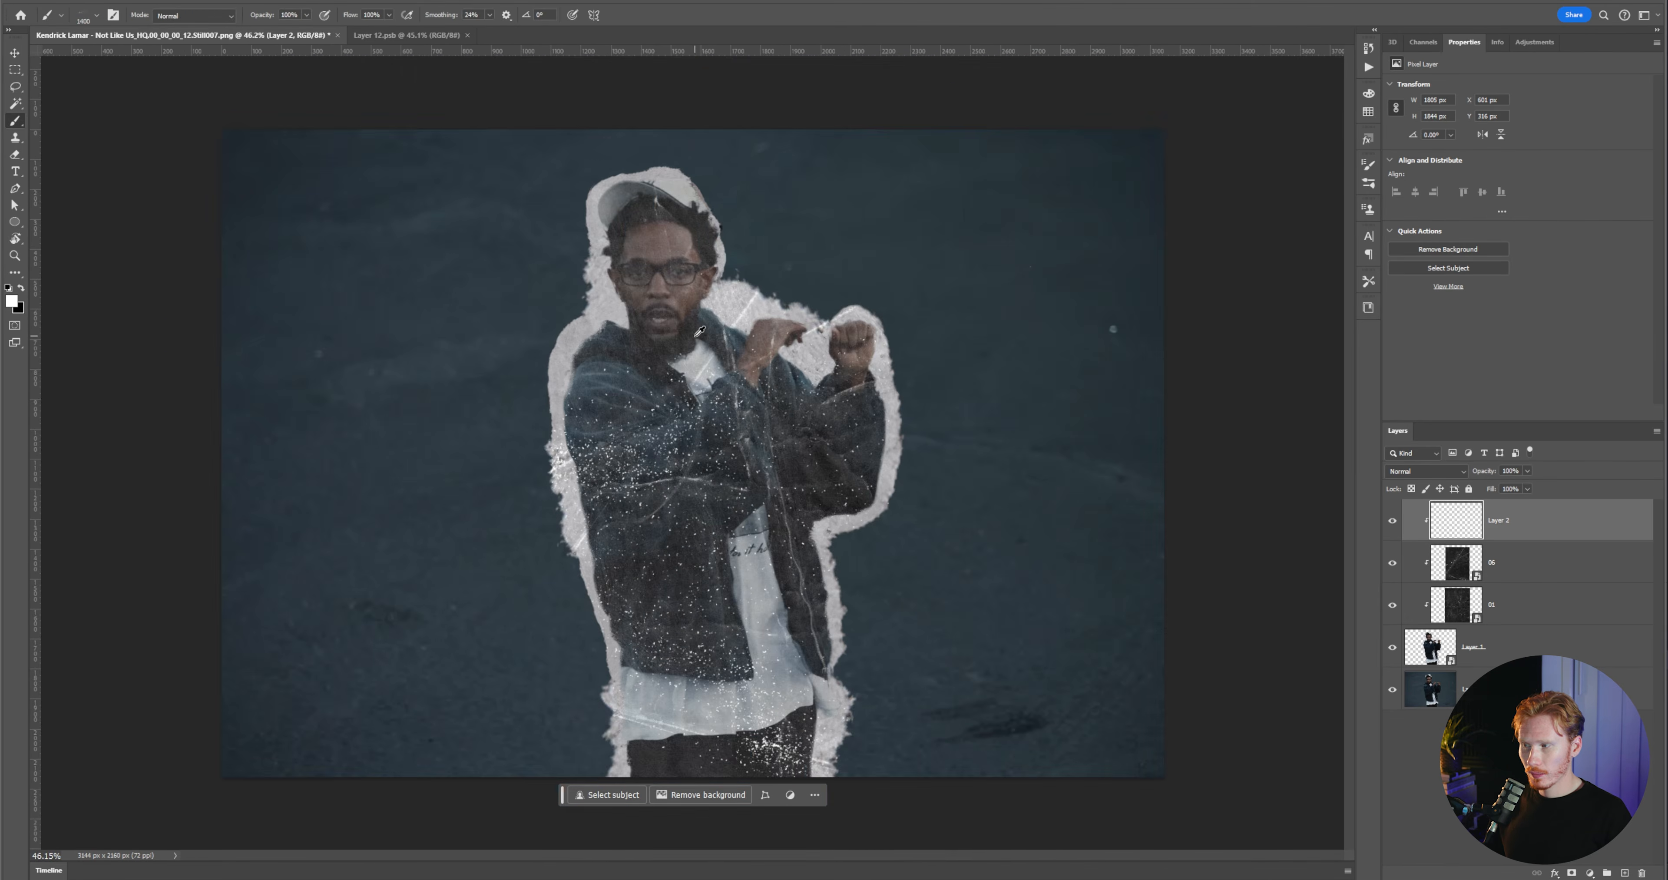
pyautogui.hotkey('ctrl', 'z')
# - Switch to a brush from the wg_scorched_and_burned set, make black the foreground colour, and reduce the brush size
pyautogui.click(97, 15)
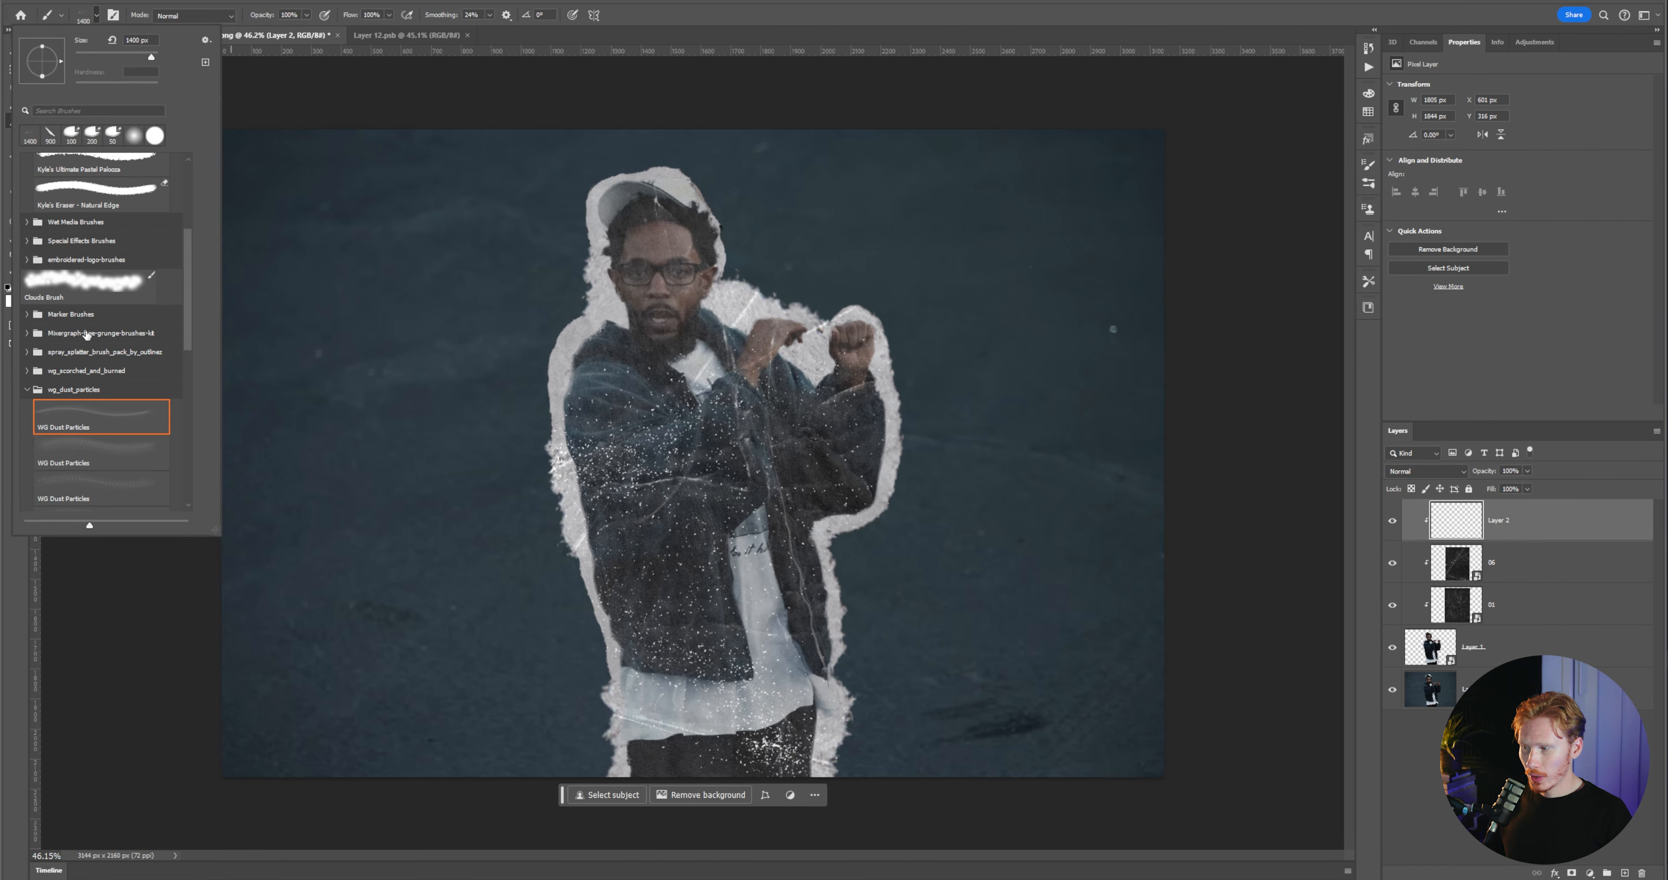
pyautogui.click(27, 391)
pyautogui.click(27, 465)
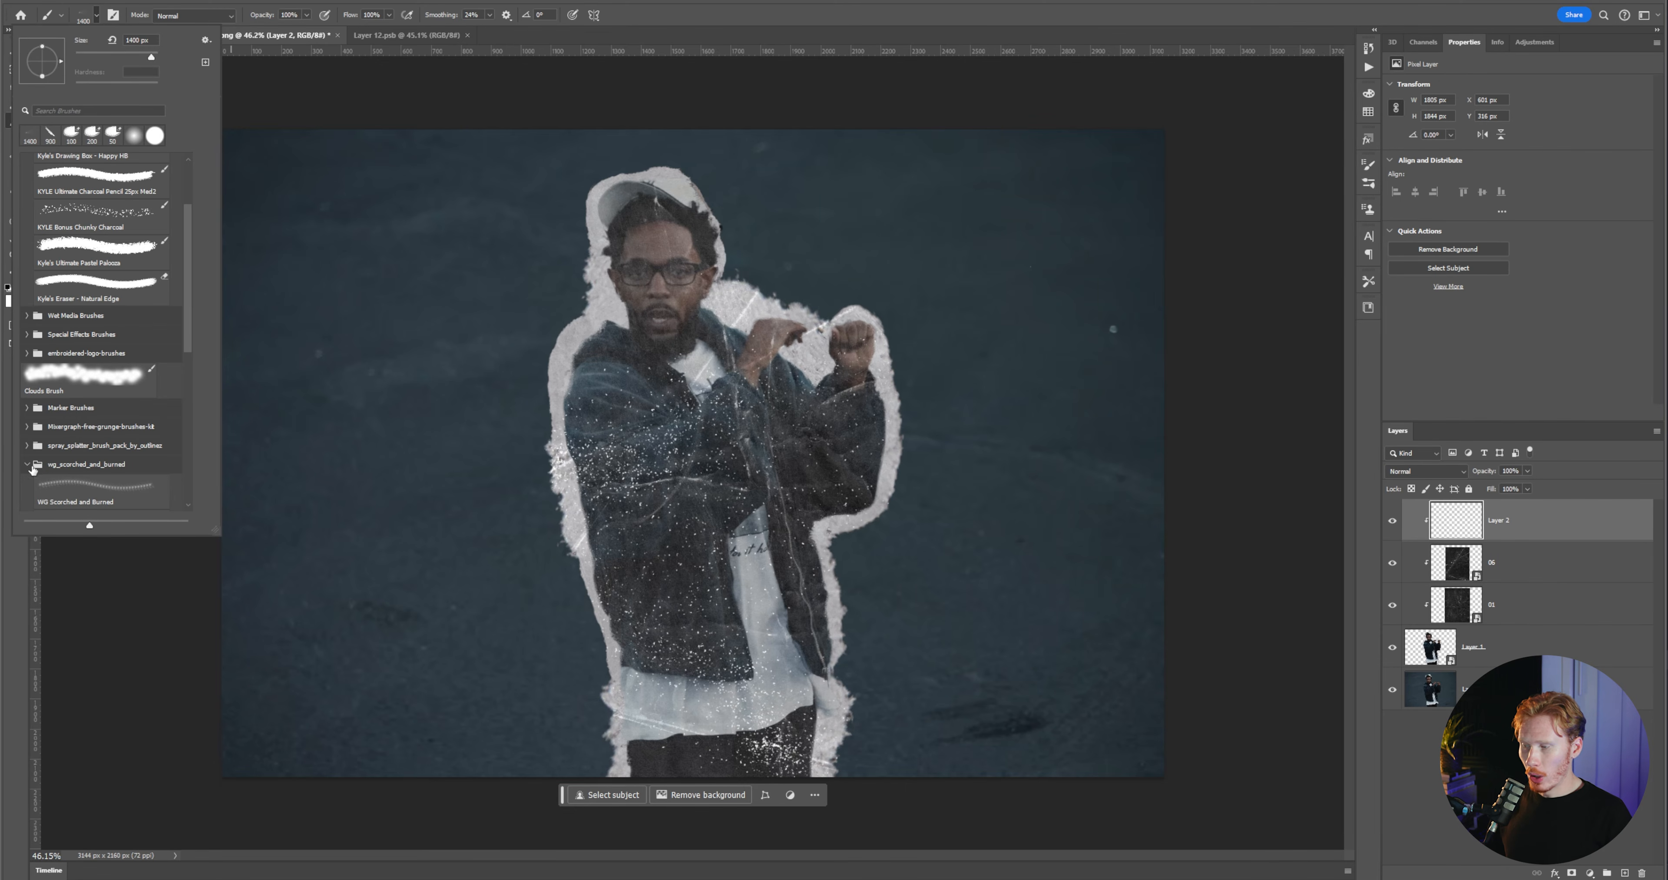
pyautogui.scroll(-2, 104, 492)
pyautogui.click(234, 504)
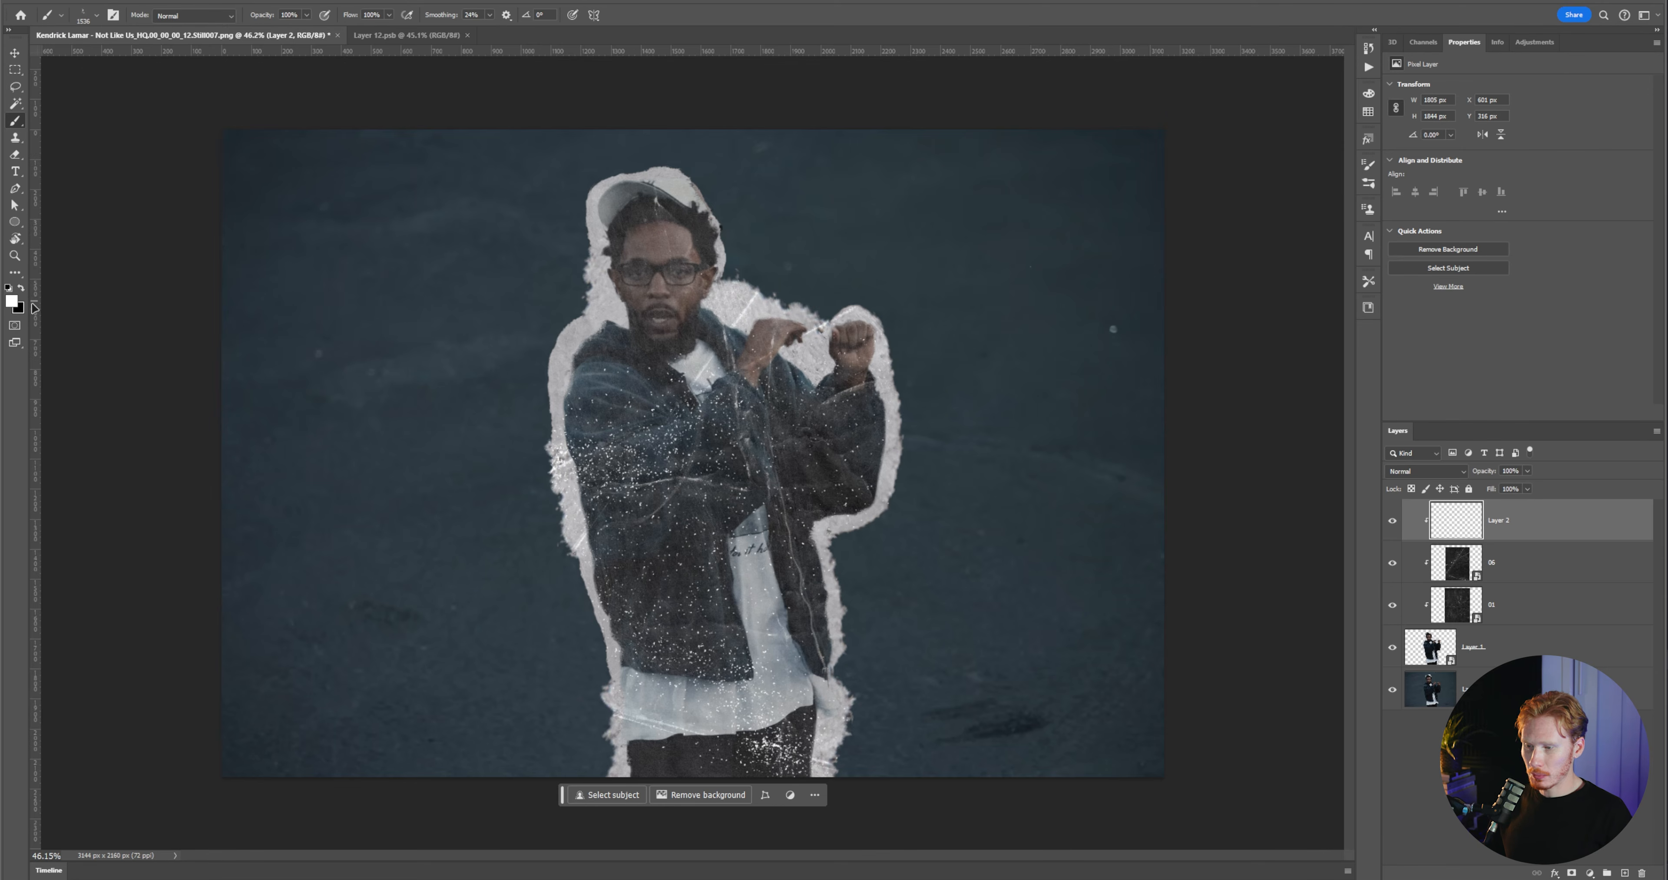
pyautogui.click(24, 290)
pyautogui.press('[')
pyautogui.press('[')
pyautogui.press('[')
pyautogui.press('[')
pyautogui.press('[')
pyautogui.click(829, 396)
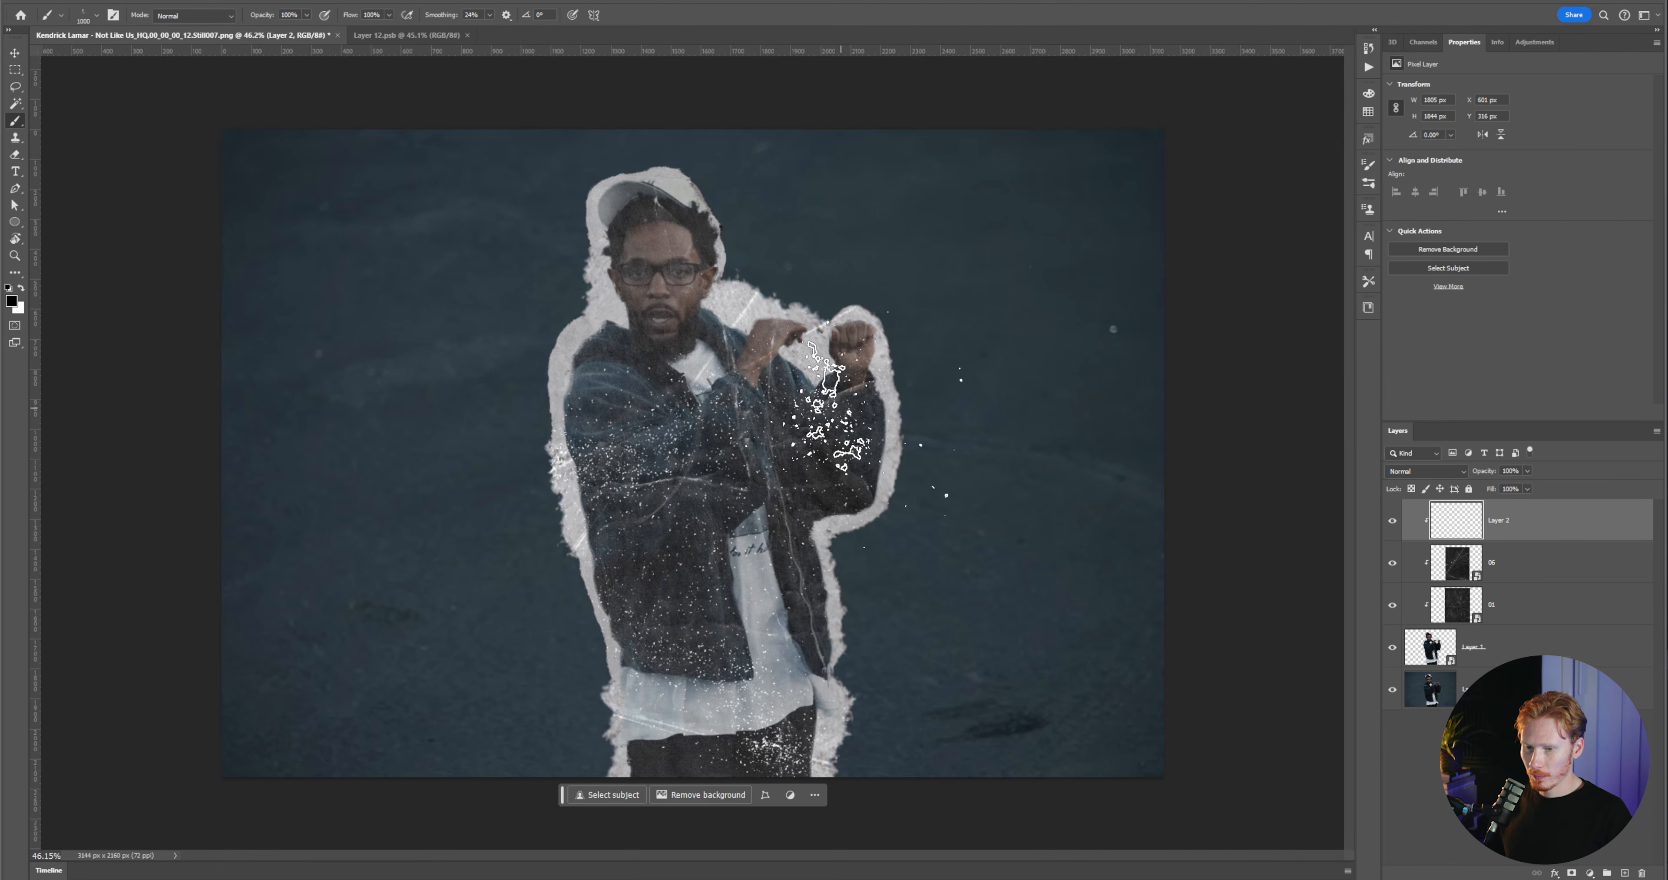
pyautogui.moveTo(1563, 537); pyautogui.dragTo(1442, 621)
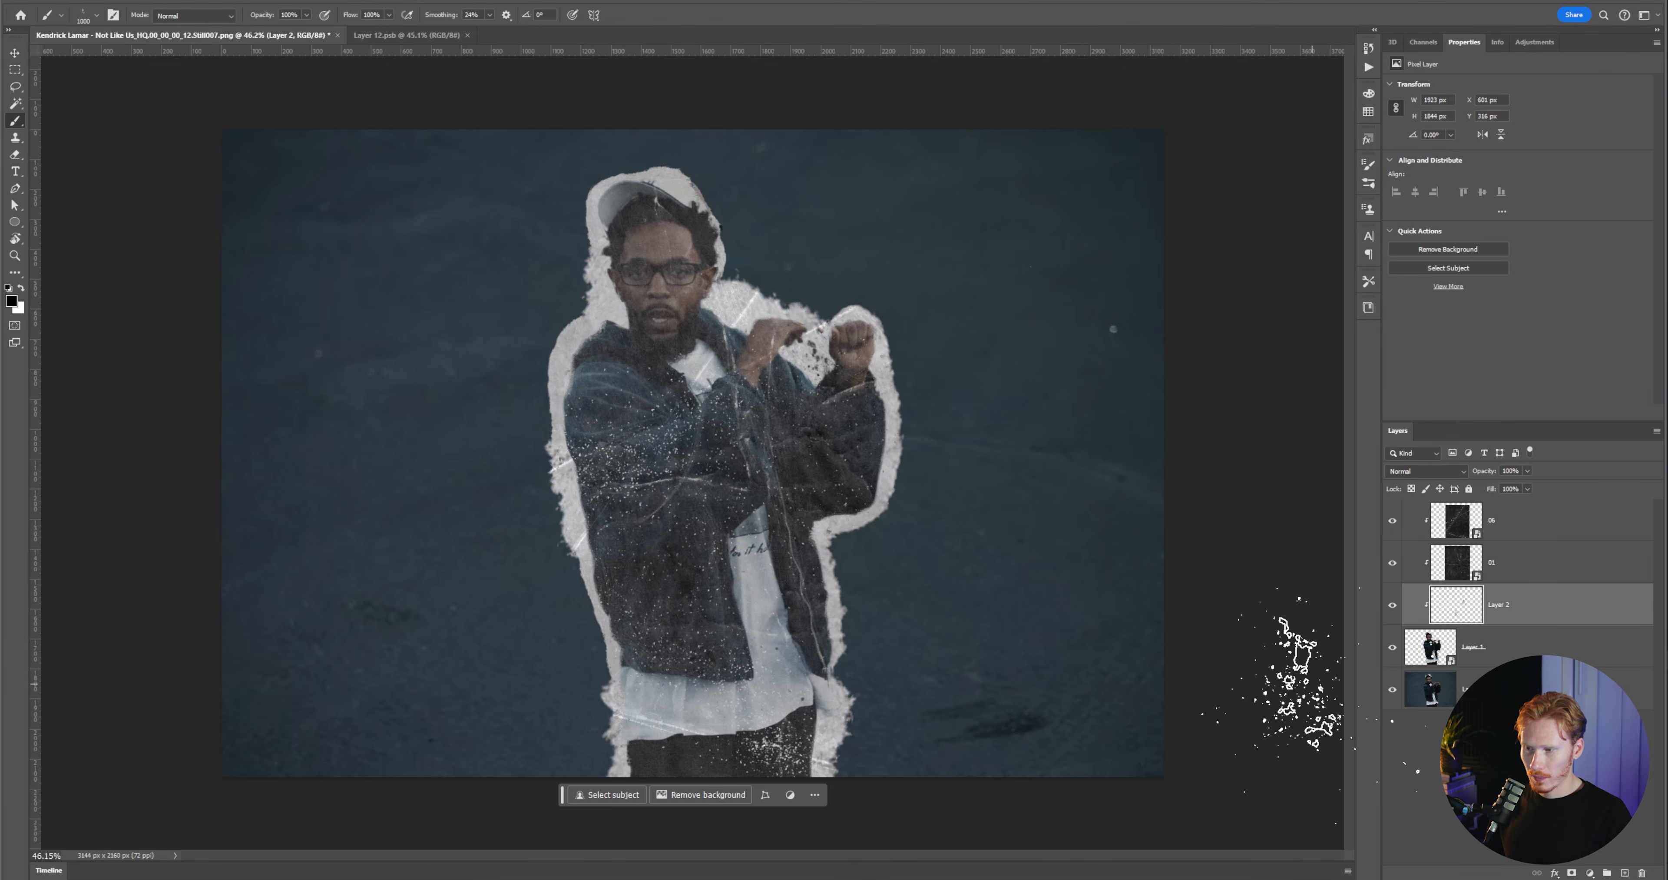
pyautogui.hotkey('ctrl', 'shift', ']')
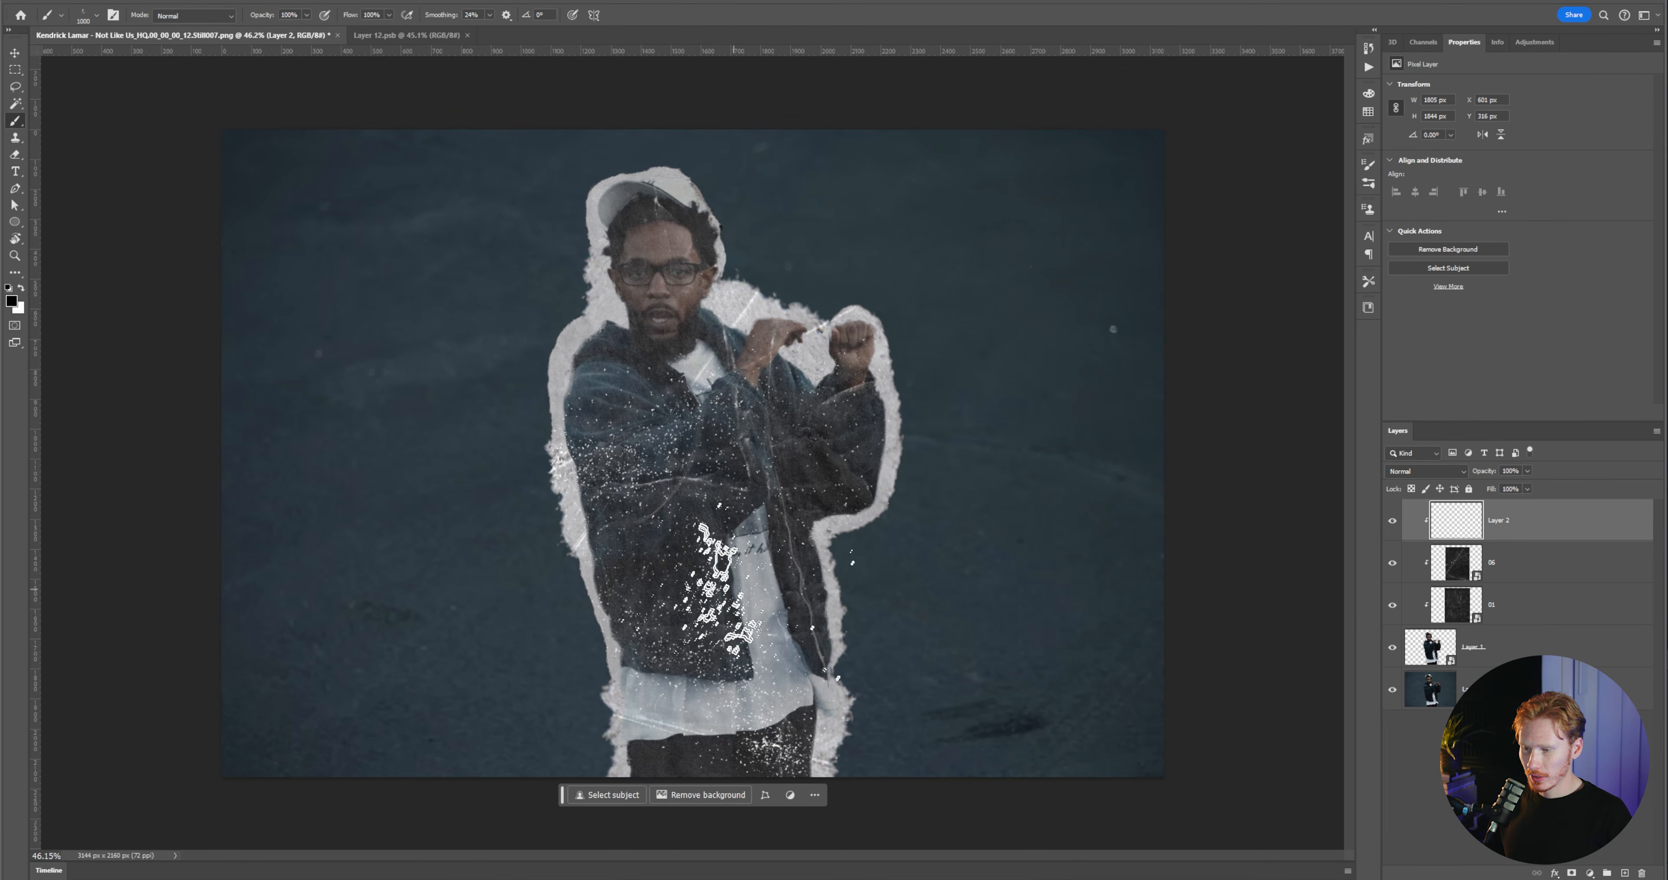
# - Stamp black splatters on the lower jacket and the collar, and move Layer 2 beneath the 01 texture layer
pyautogui.click(697, 617)
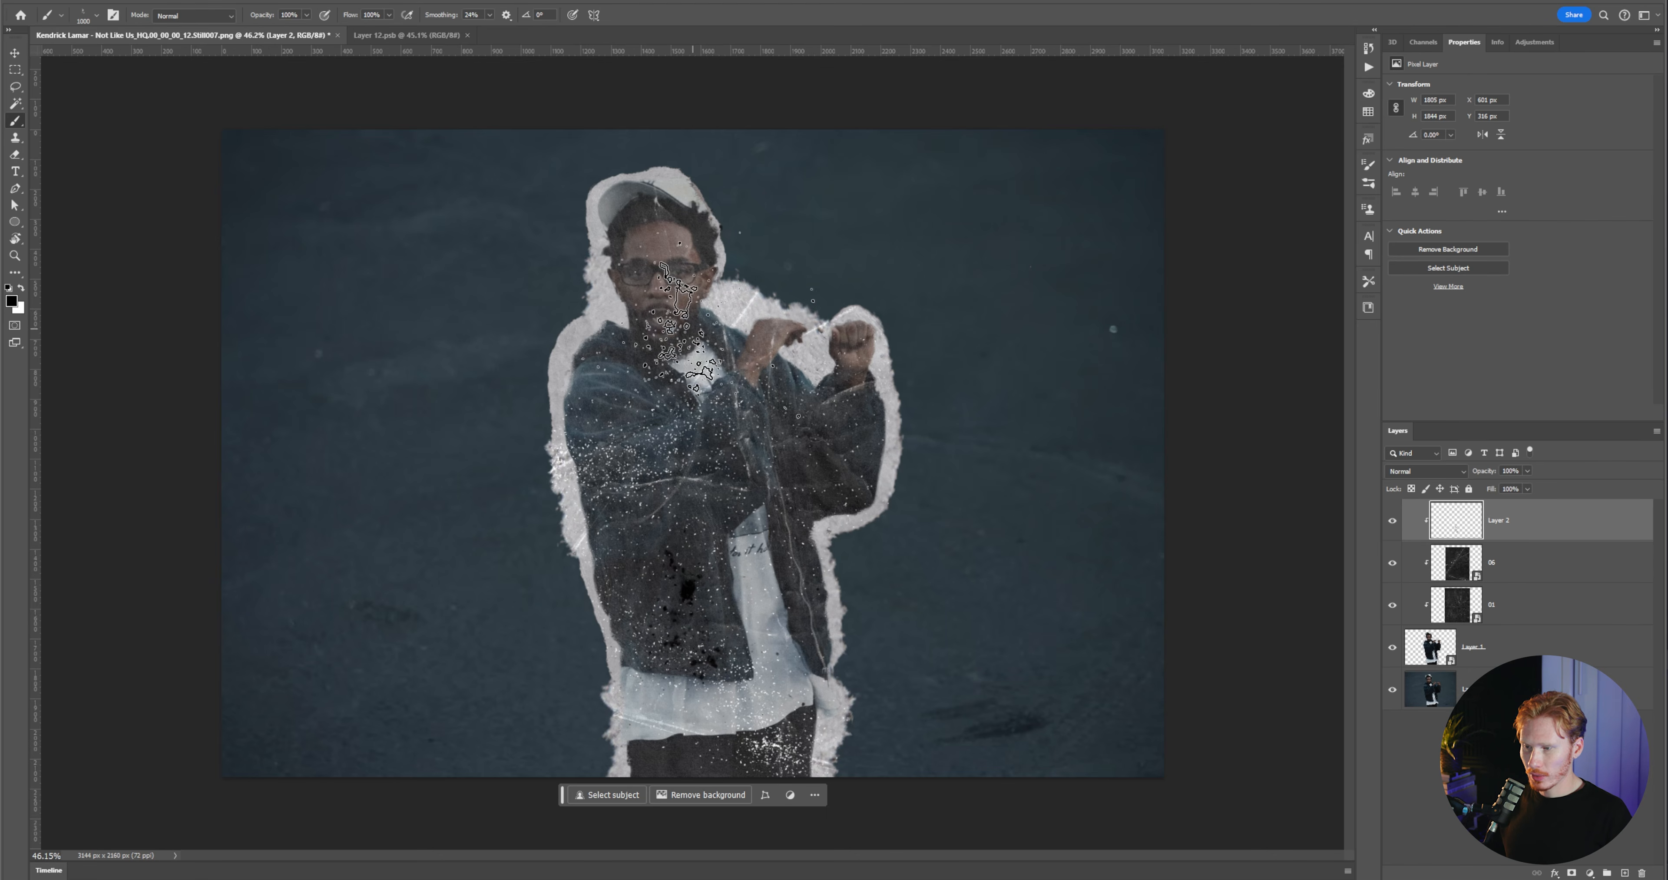
pyautogui.click(718, 380)
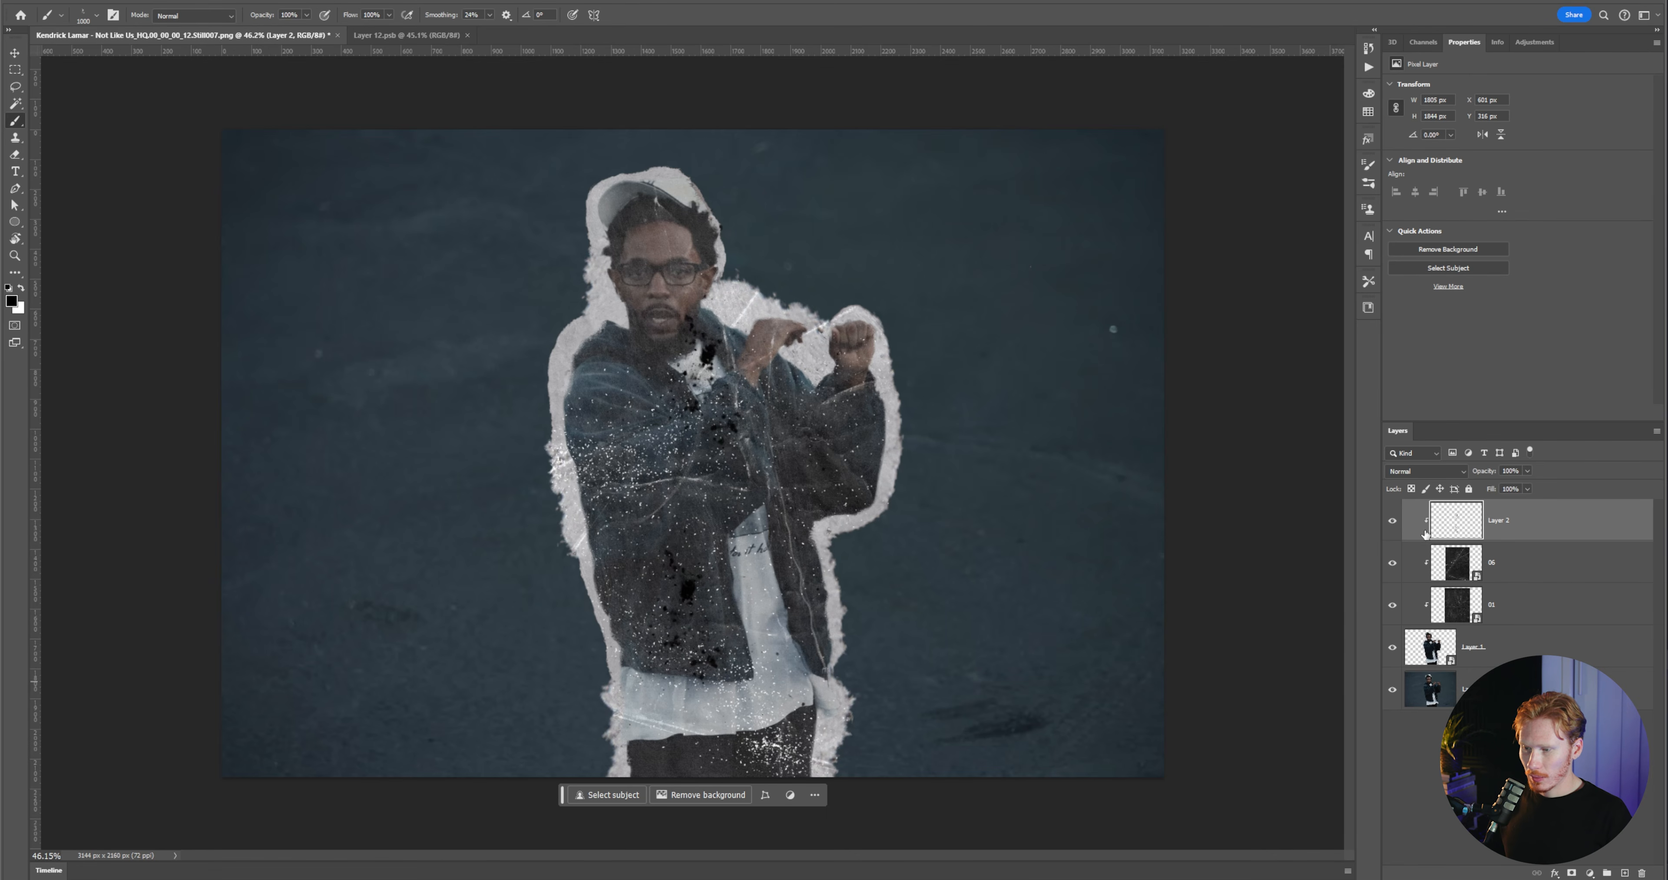
pyautogui.moveTo(1425, 532); pyautogui.dragTo(1431, 622)
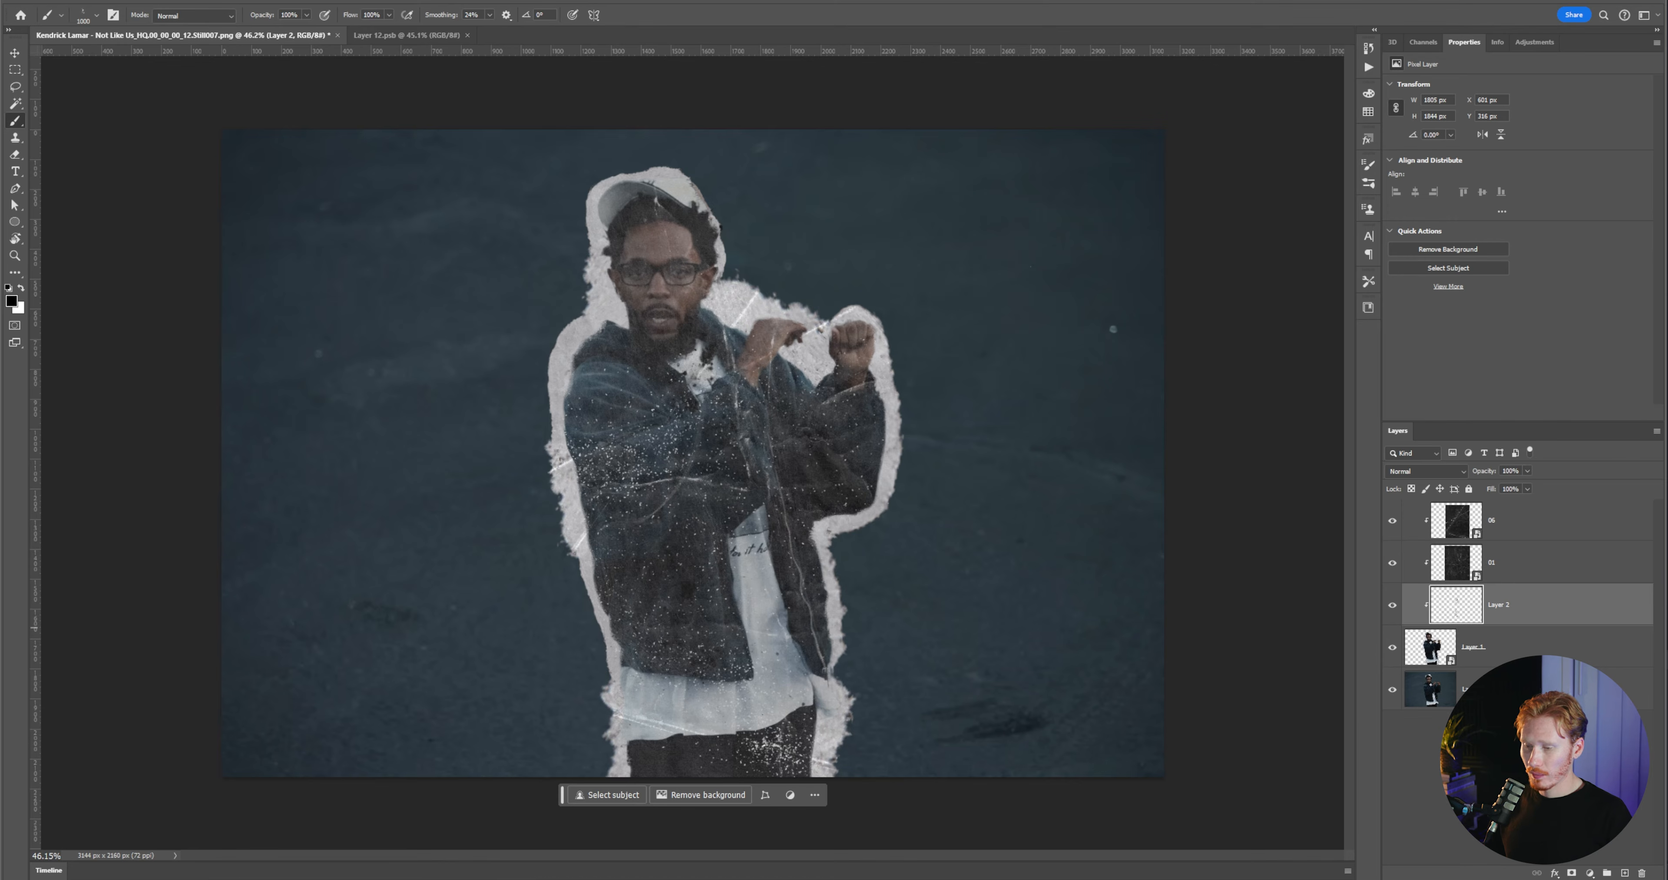
# - Hide the Layer 1 copy background layer and start exporting the cutout on transparency
pyautogui.scroll(-3, 856, 412)
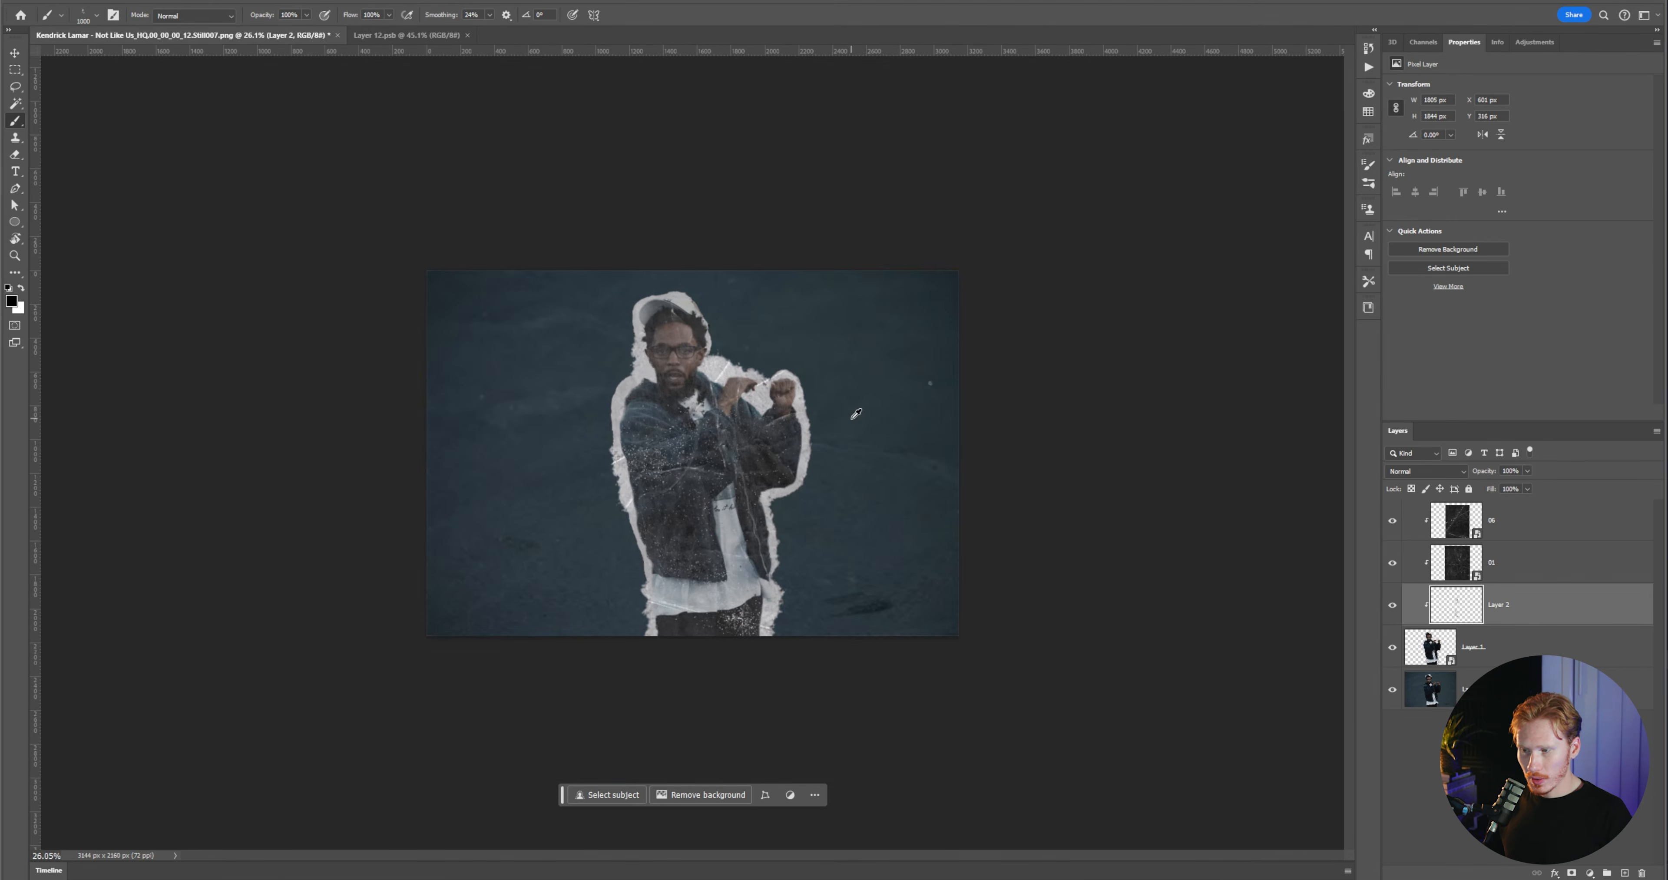
pyautogui.scroll(8, 794, 401)
pyautogui.scroll(-2, 794, 402)
pyautogui.press('v')
pyautogui.click(1423, 785)
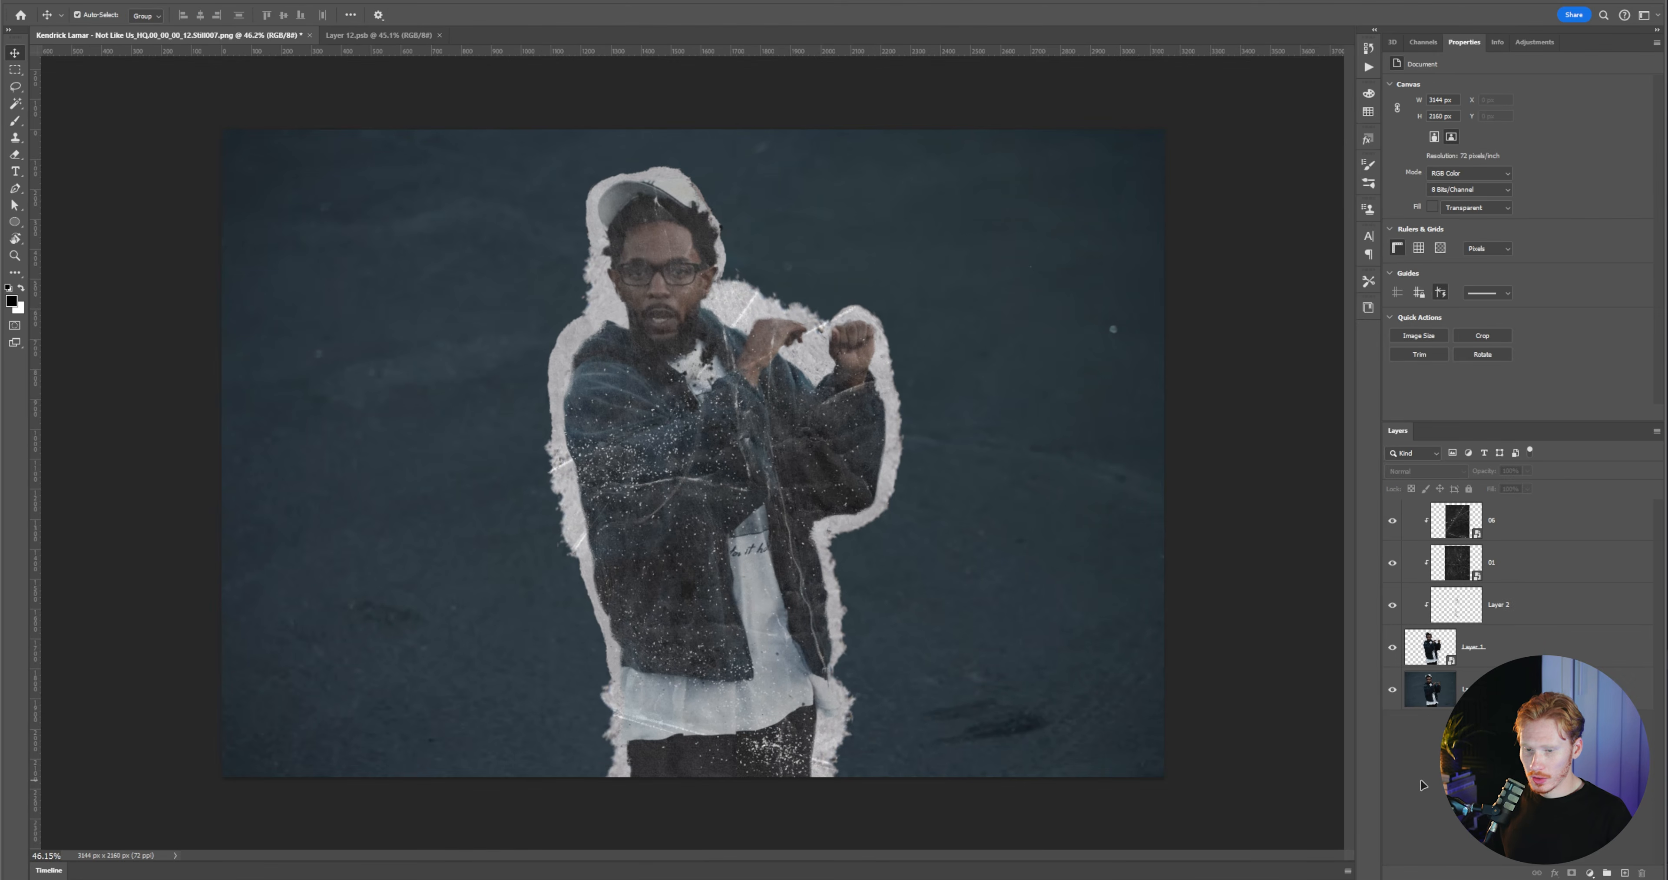
pyautogui.click(1408, 701)
pyautogui.click(1391, 691)
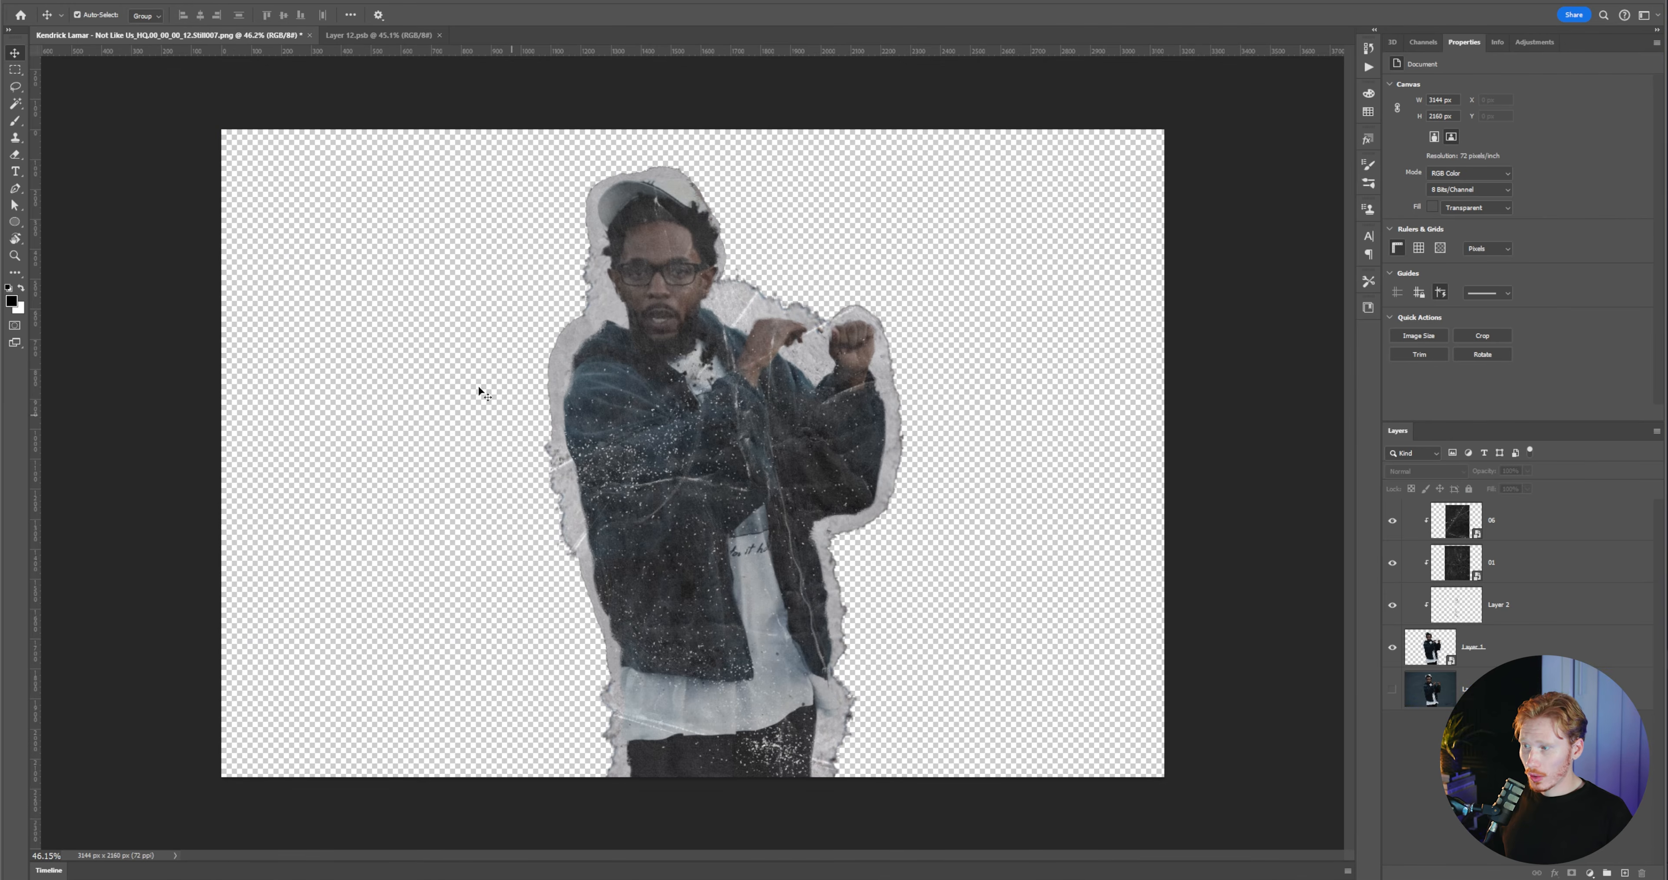
pyautogui.click(33, 1)
pyautogui.moveTo(67, 223)
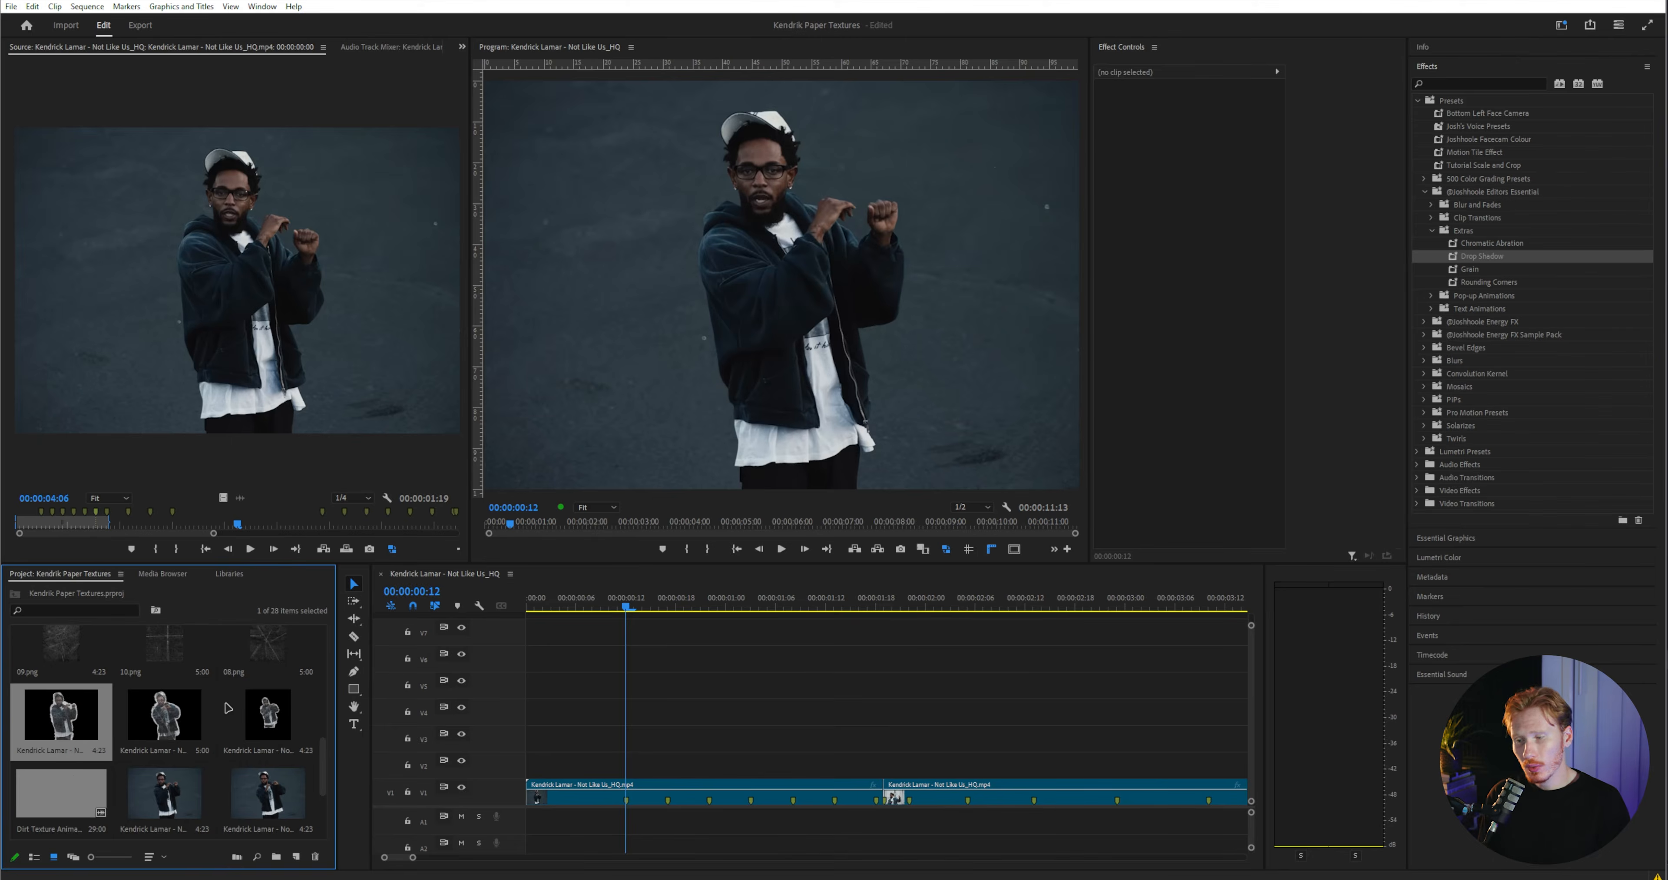
# - In Premiere Pro, place the cutout PNG above the footage at 00:00:00:12, split it at 00:00:00:17, and remove the remainder
pyautogui.moveTo(73, 731); pyautogui.dragTo(638, 767)
pyautogui.moveTo(623, 599); pyautogui.dragTo(671, 600)
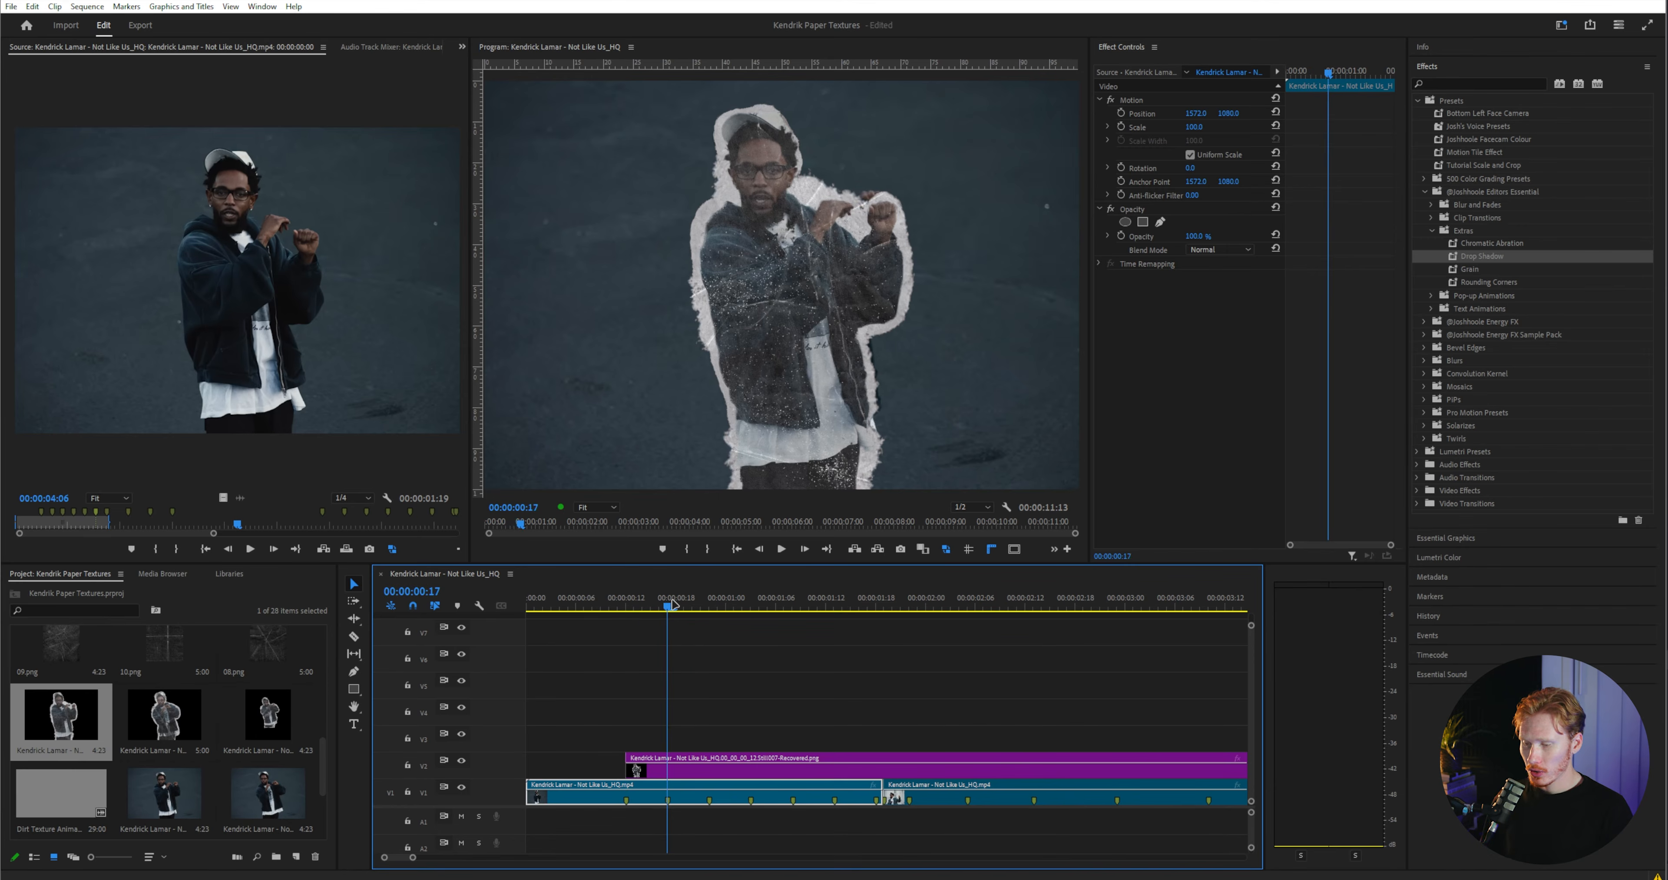
pyautogui.click(696, 772)
pyautogui.hotkey('ctrl', 'k')
pyautogui.press('Delete')
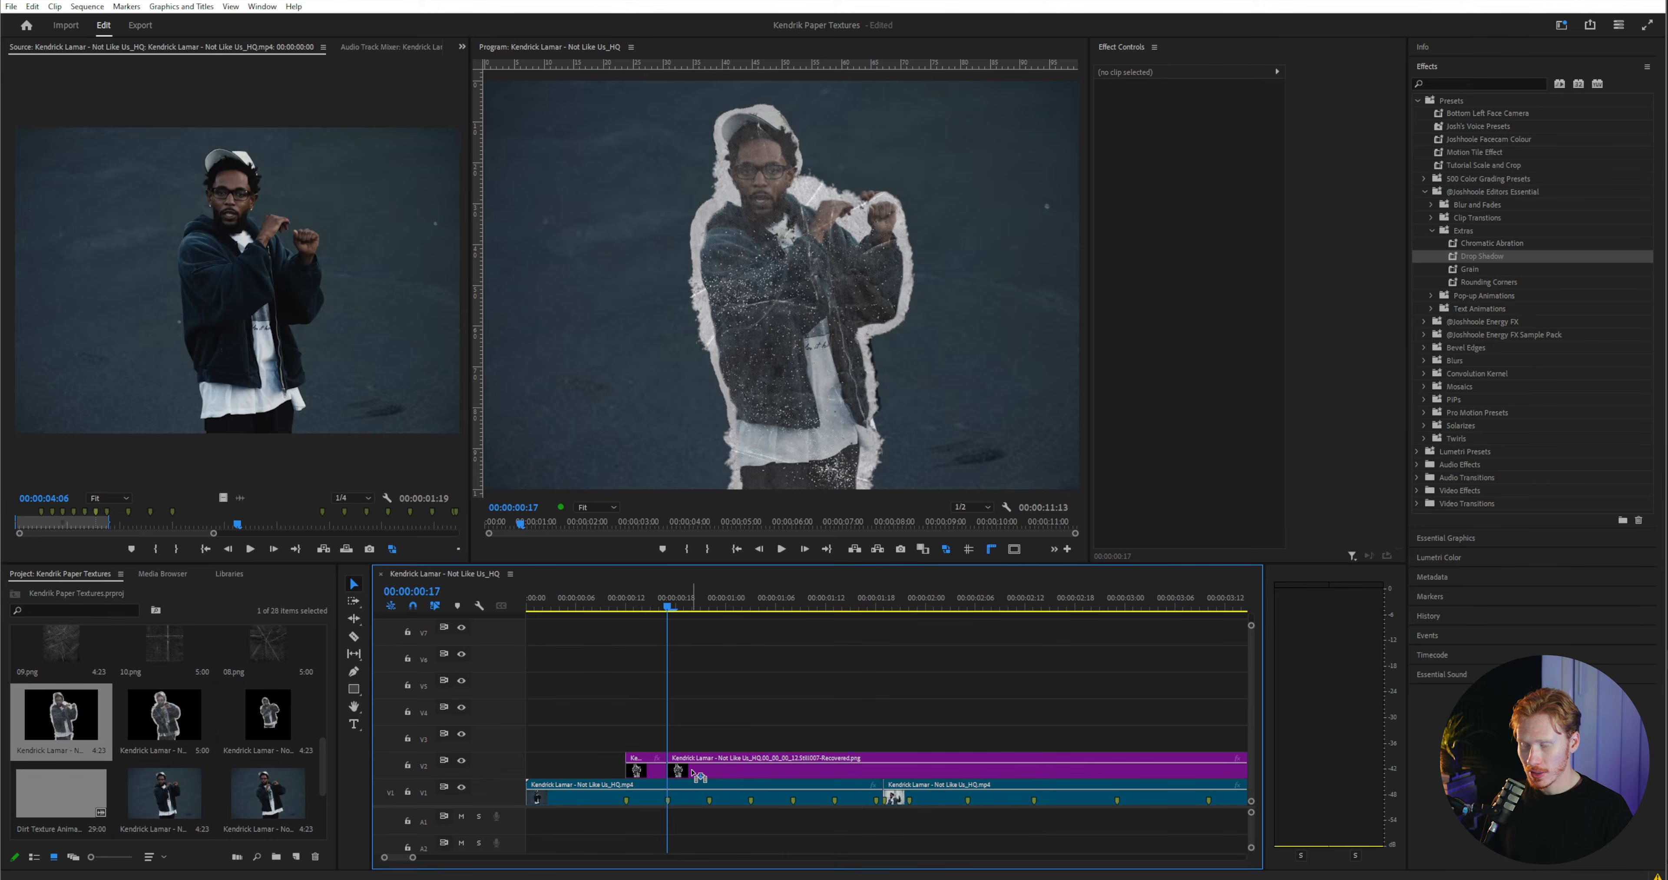
pyautogui.click(700, 775)
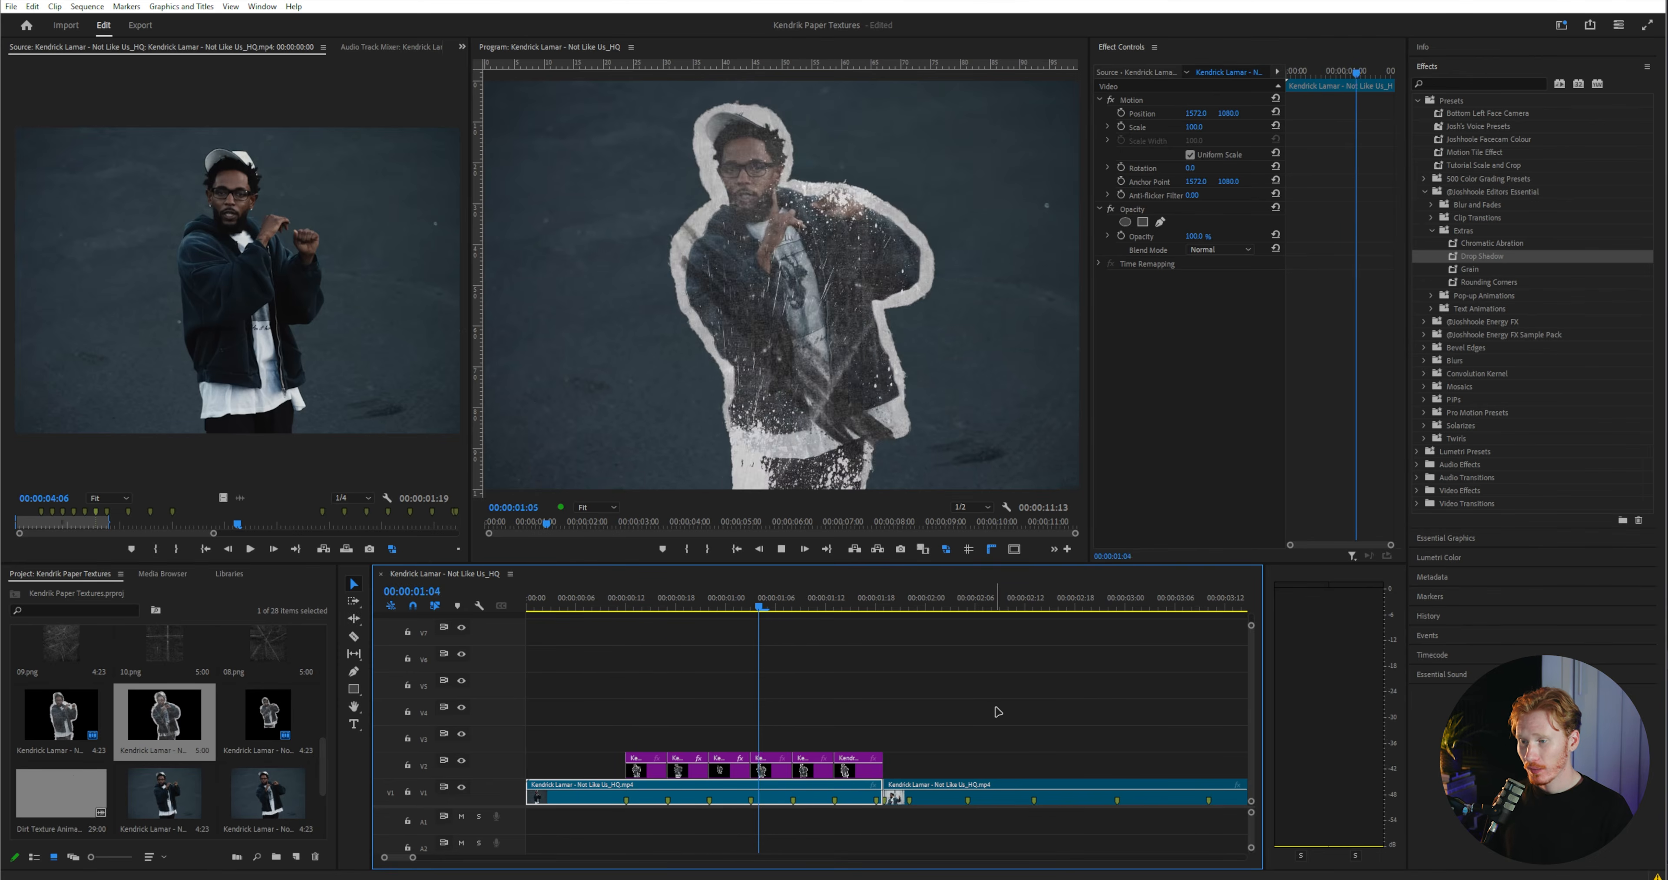
# - Play back the sequence of cutout frames and review the second footage clip
pyautogui.press('space')
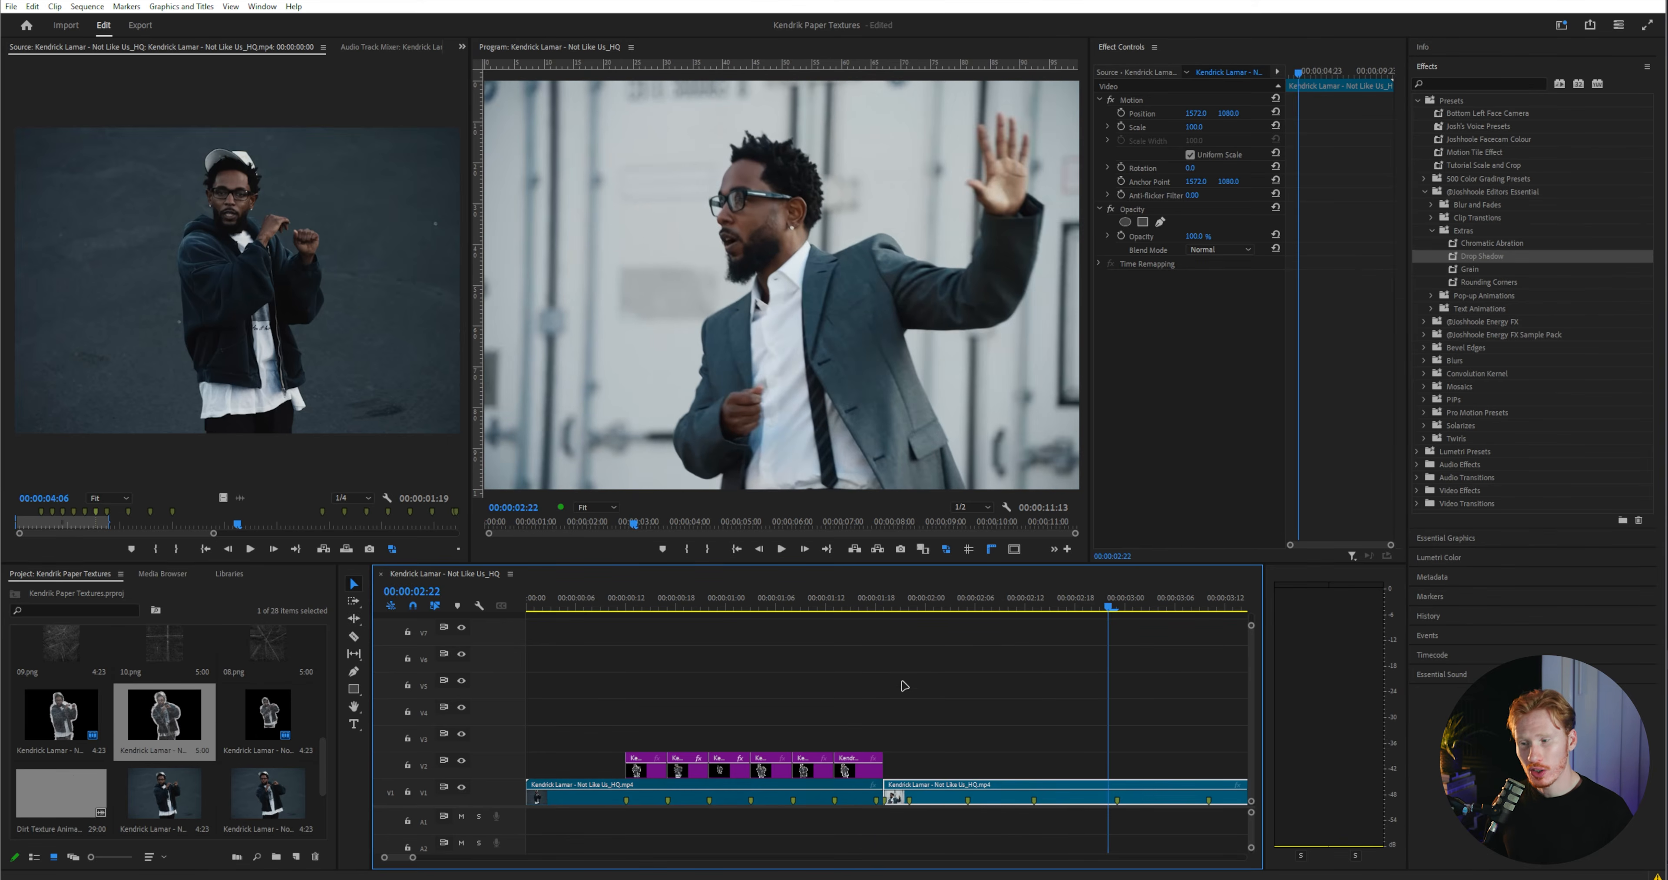
pyautogui.moveTo(897, 598); pyautogui.dragTo(614, 716)
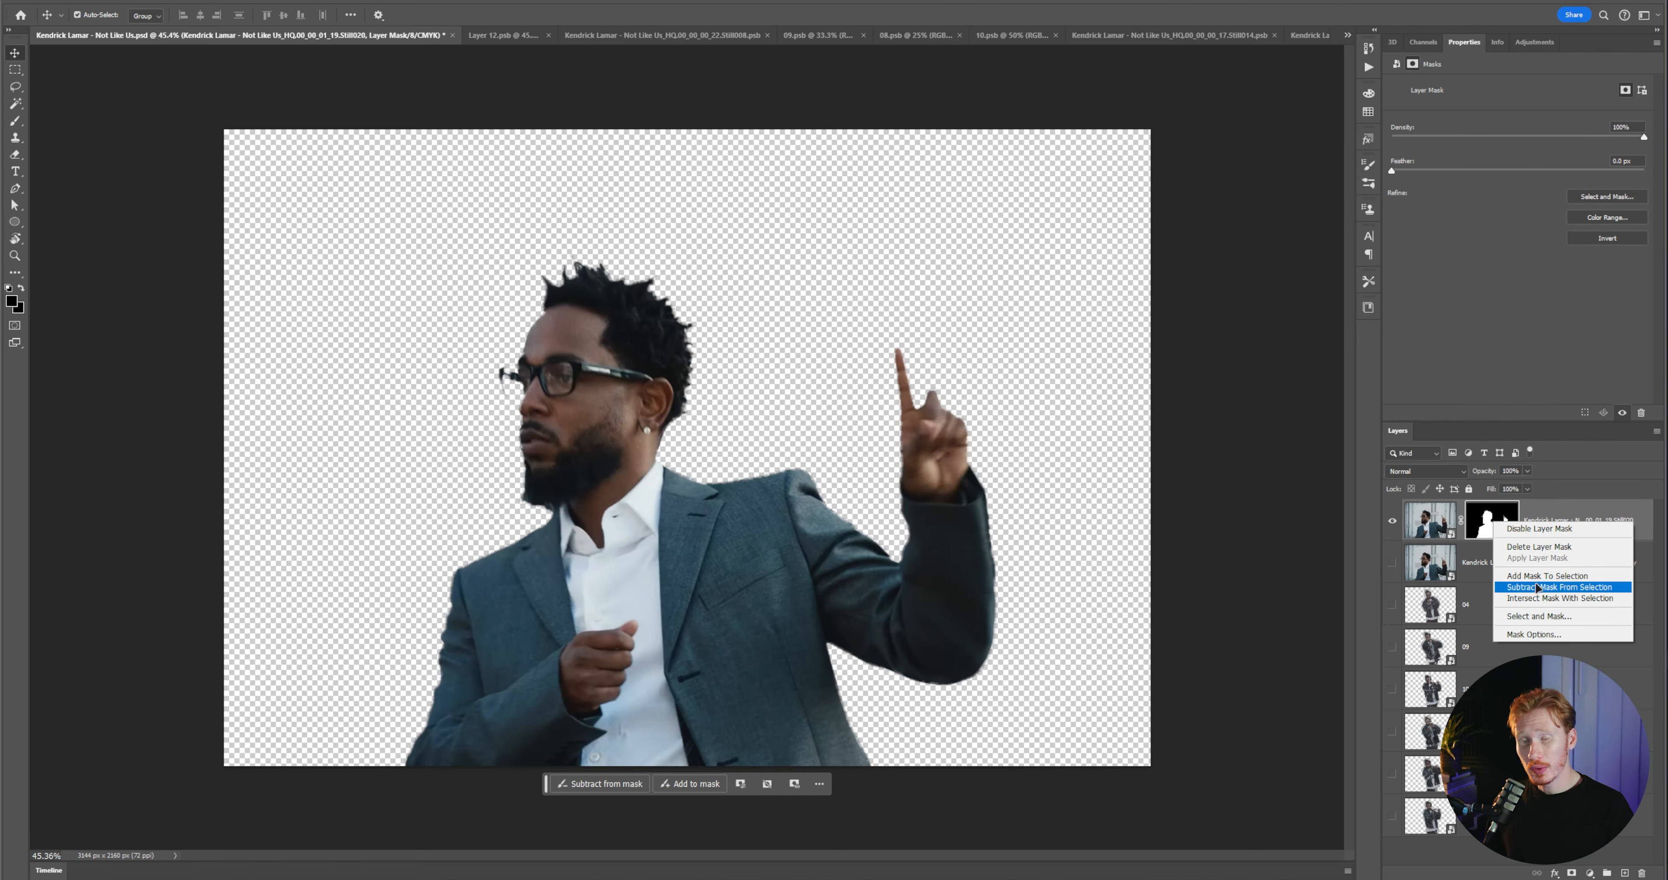
# - In Photoshop, duplicate the masked cutout layer of the man in the suit twice
pyautogui.click(1540, 521)
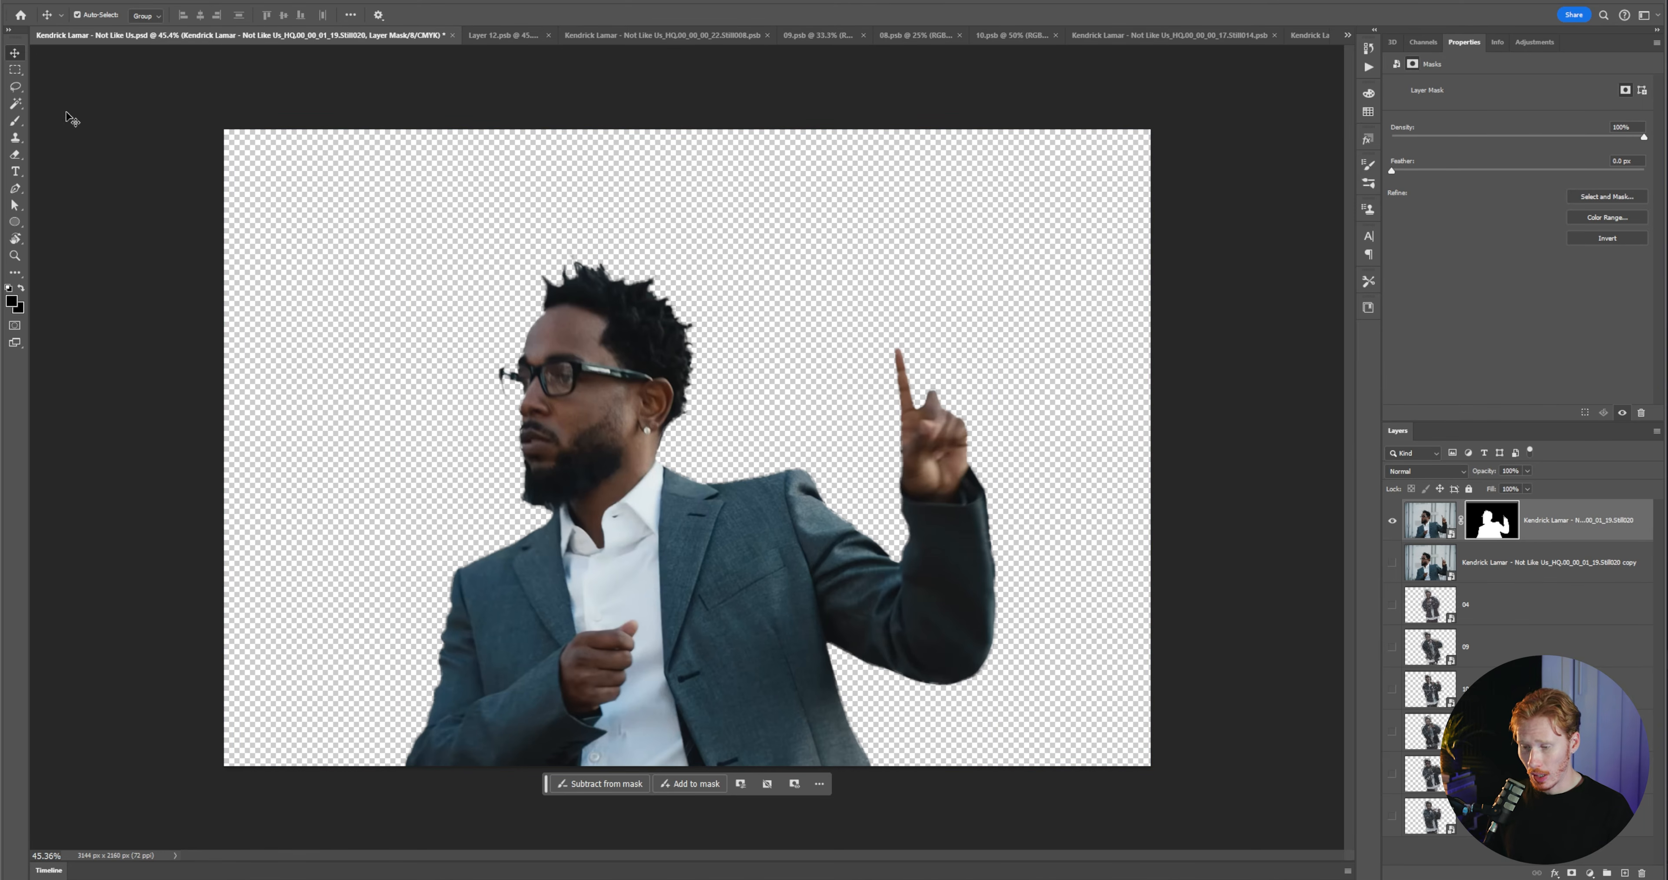
pyautogui.moveTo(1553, 525); pyautogui.dragTo(1559, 557)
pyautogui.moveTo(1549, 554); pyautogui.dragTo(1541, 586)
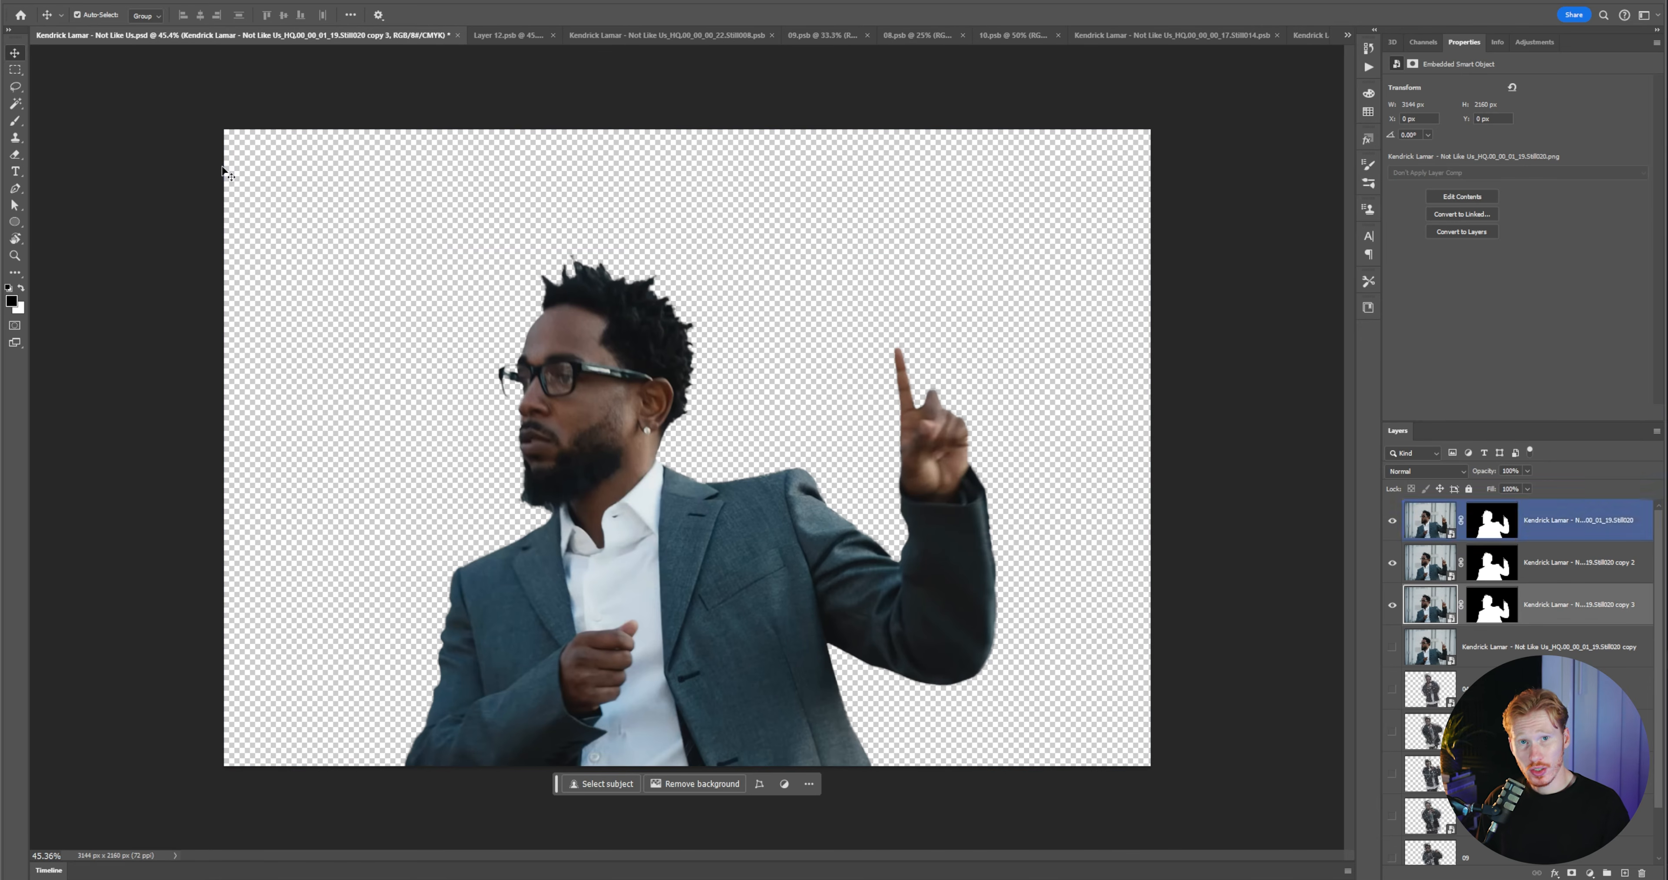
# - Select the area above a diagonal from the glasses to the raised forearm with Polygonal Lasso, delete it from copy 3, and hide the other two cutouts
pyautogui.click(16, 87)
pyautogui.click(63, 102)
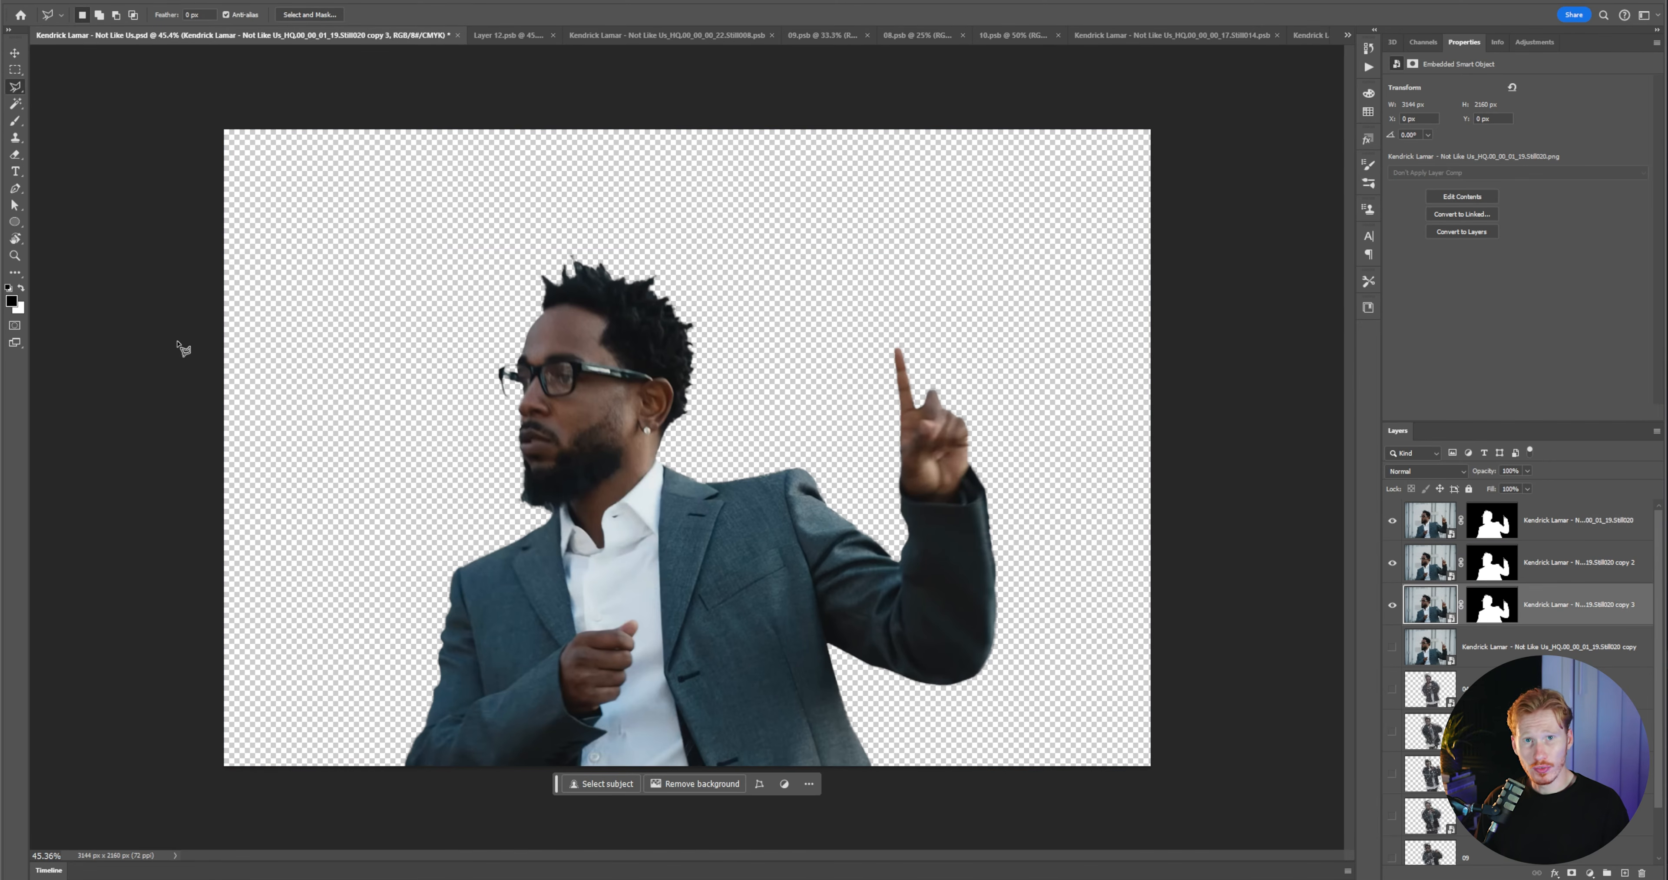
pyautogui.click(17, 91)
pyautogui.click(63, 98)
pyautogui.click(212, 298)
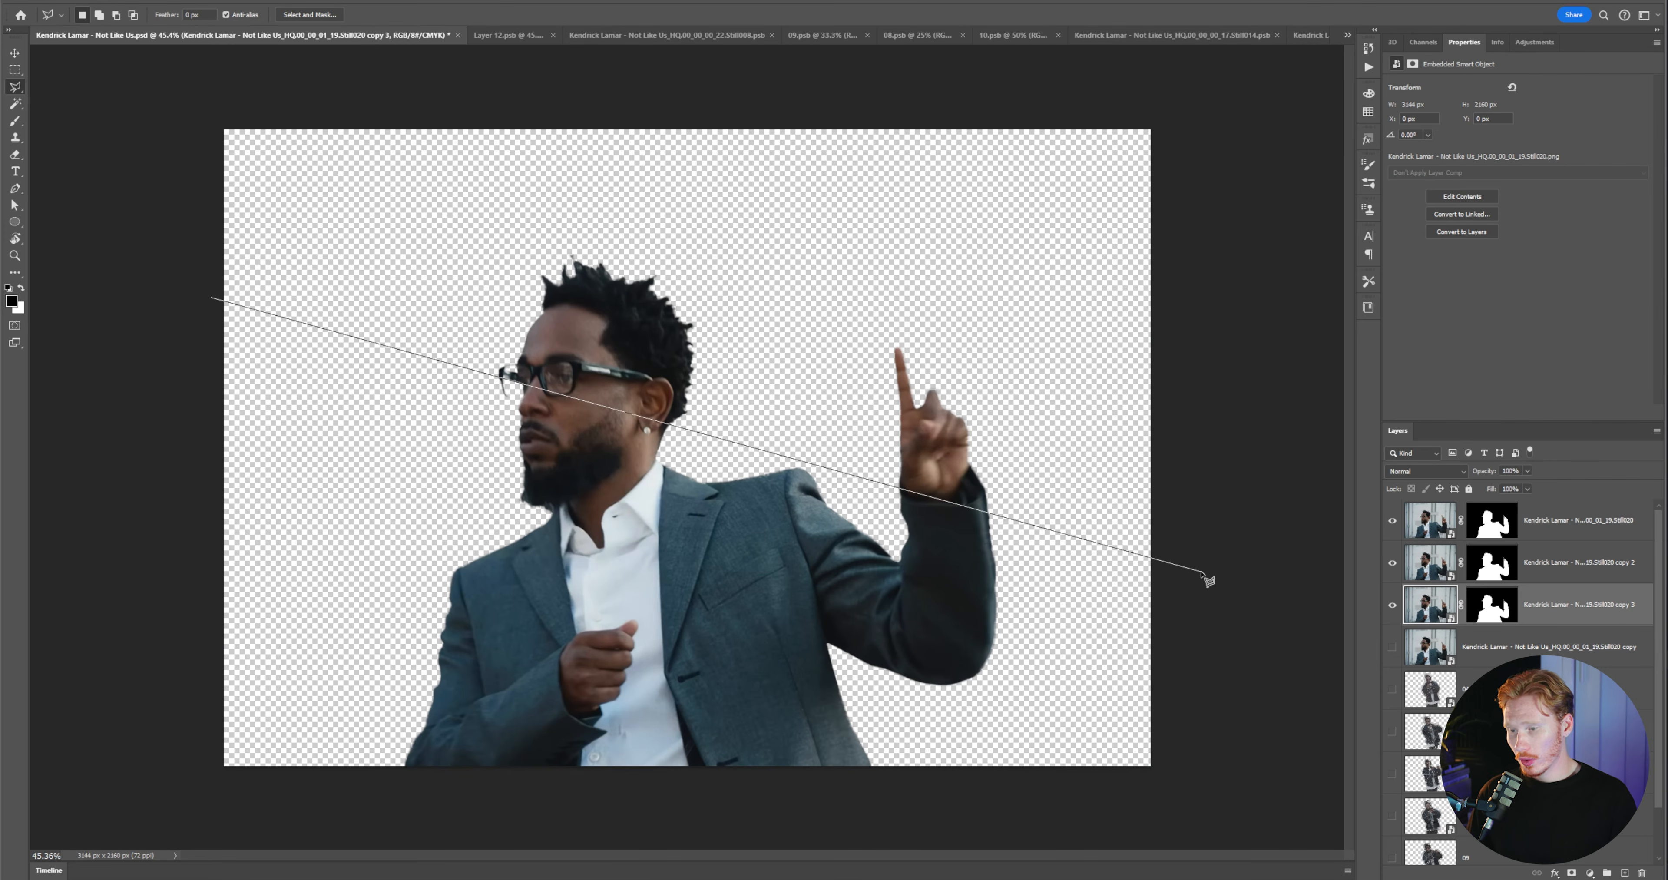
pyautogui.click(451, 163)
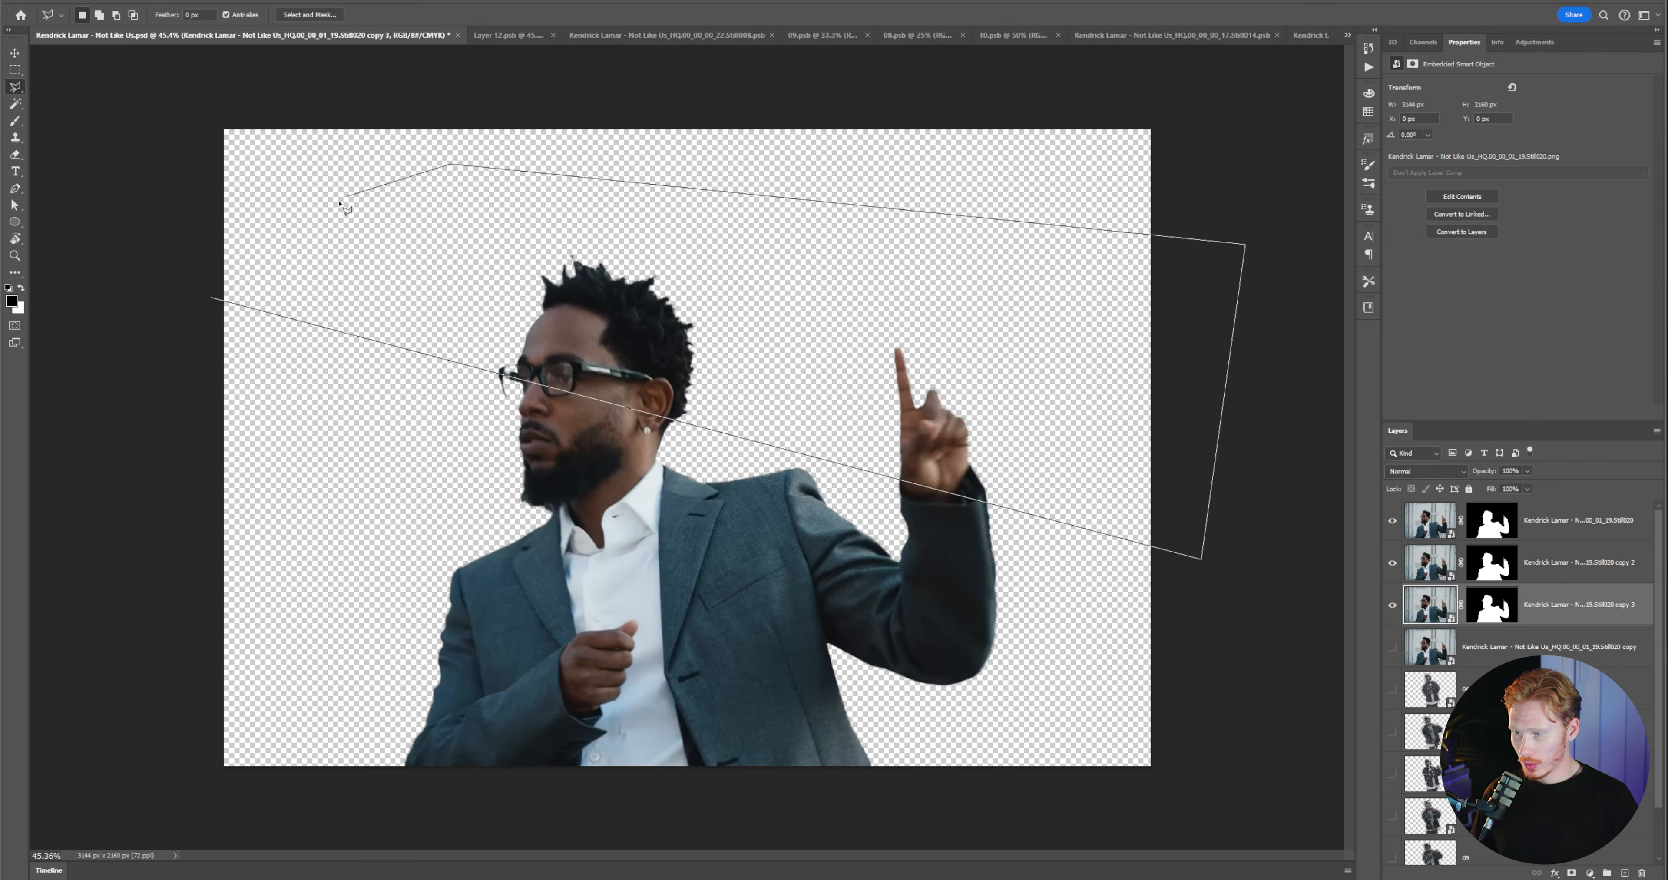
pyautogui.click(213, 300)
pyautogui.click(1393, 562)
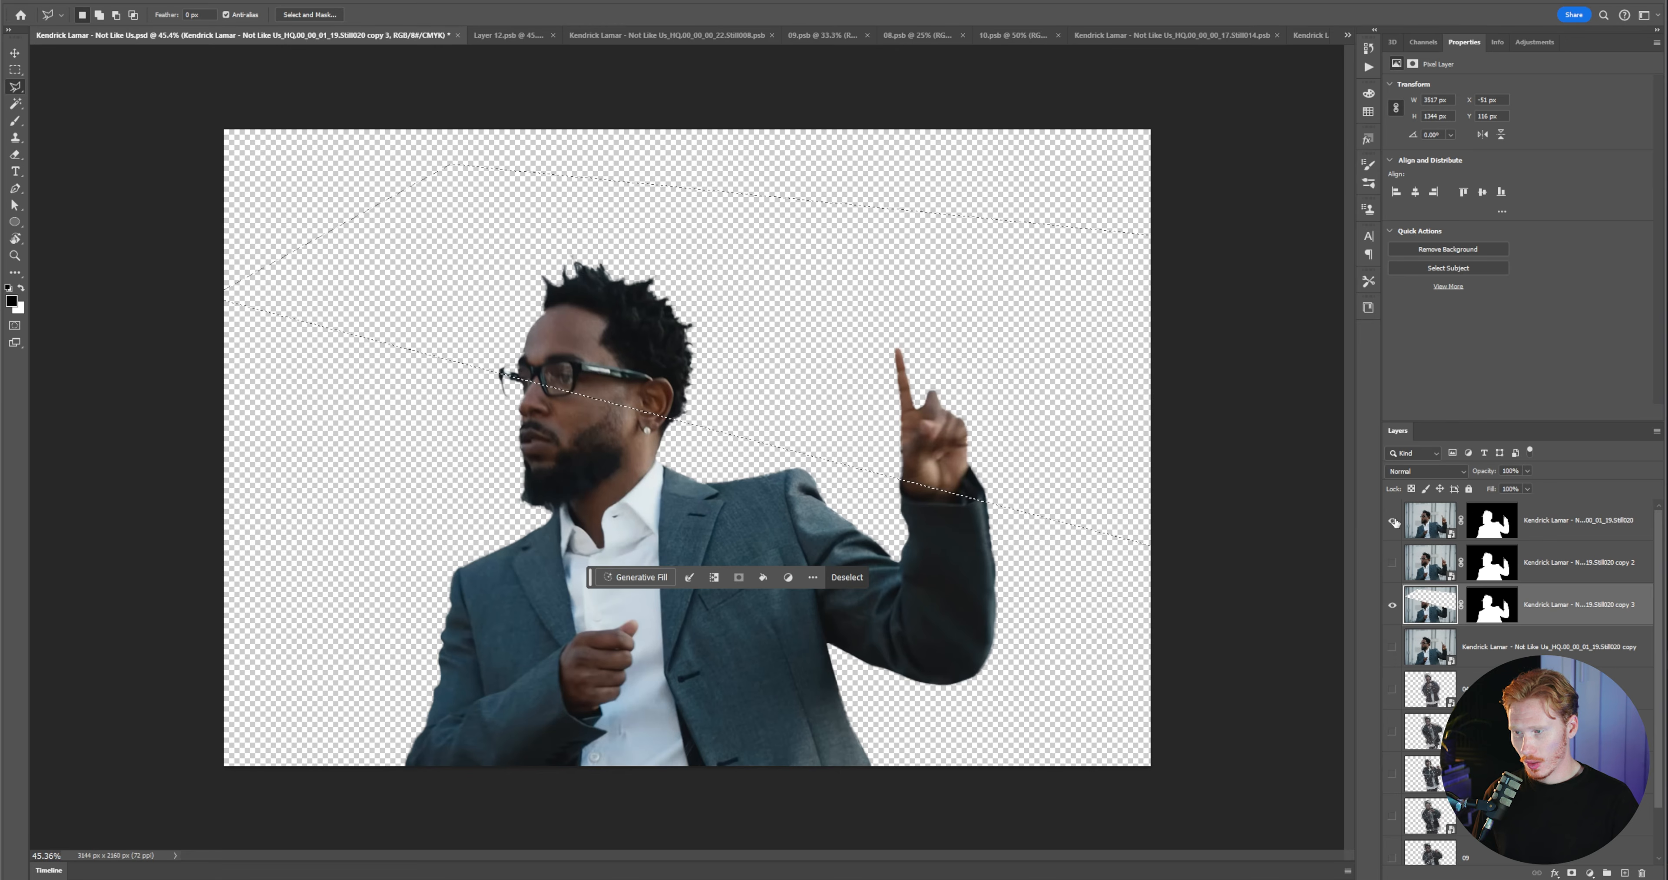
pyautogui.click(1392, 520)
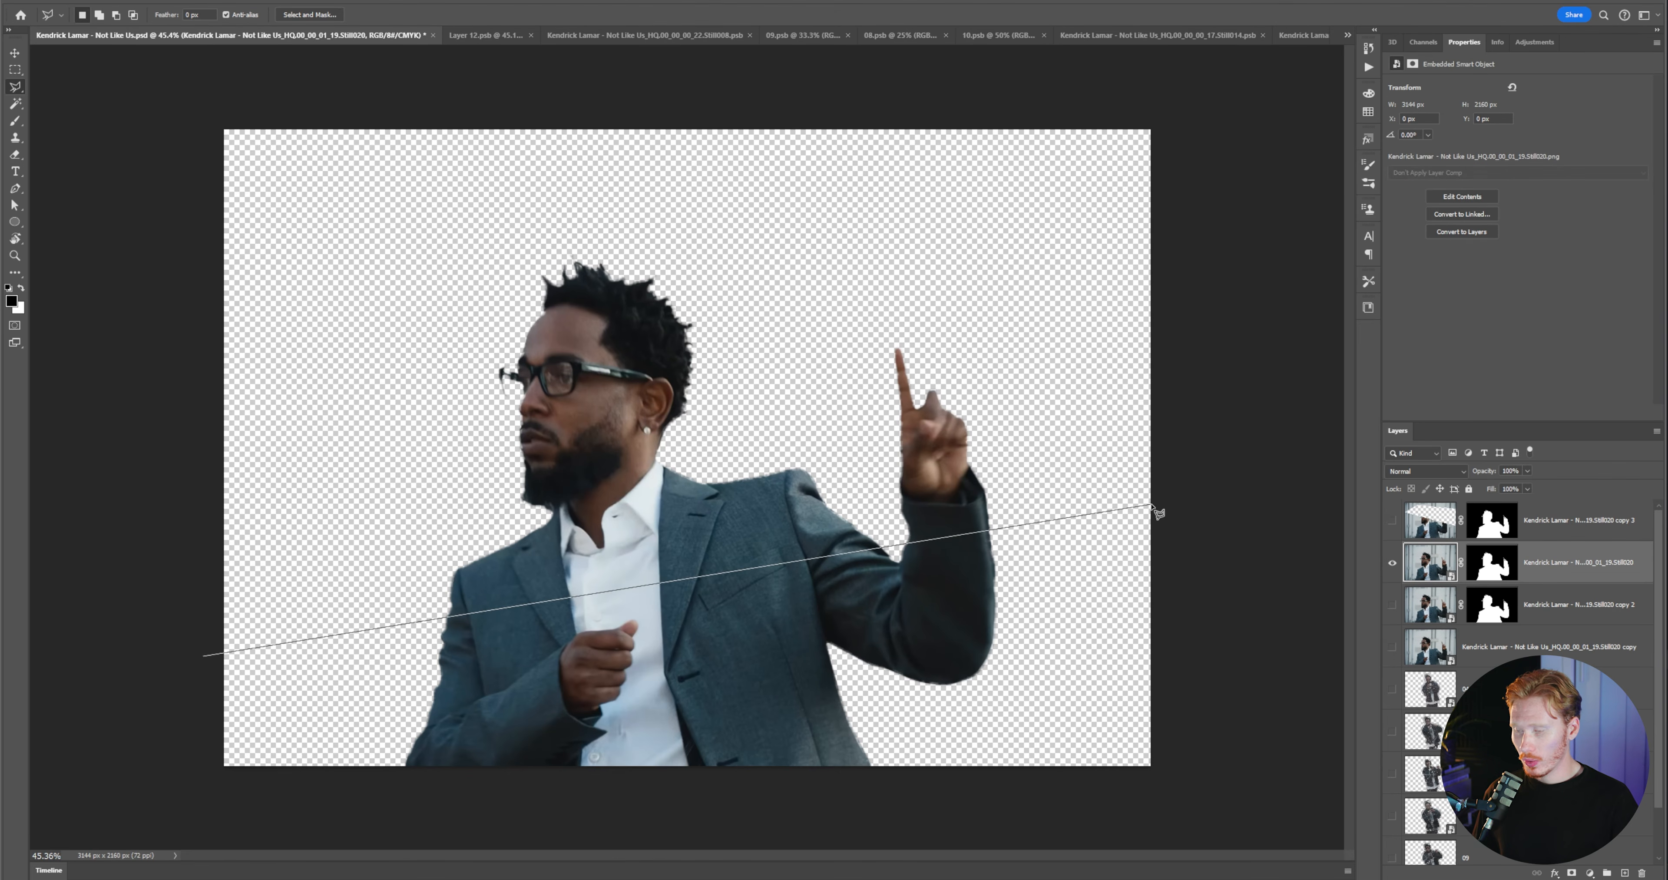
# - Delete everything above a rising diagonal across the jacket from the original masked cutout layer, and clear the selection
pyautogui.click(213, 659)
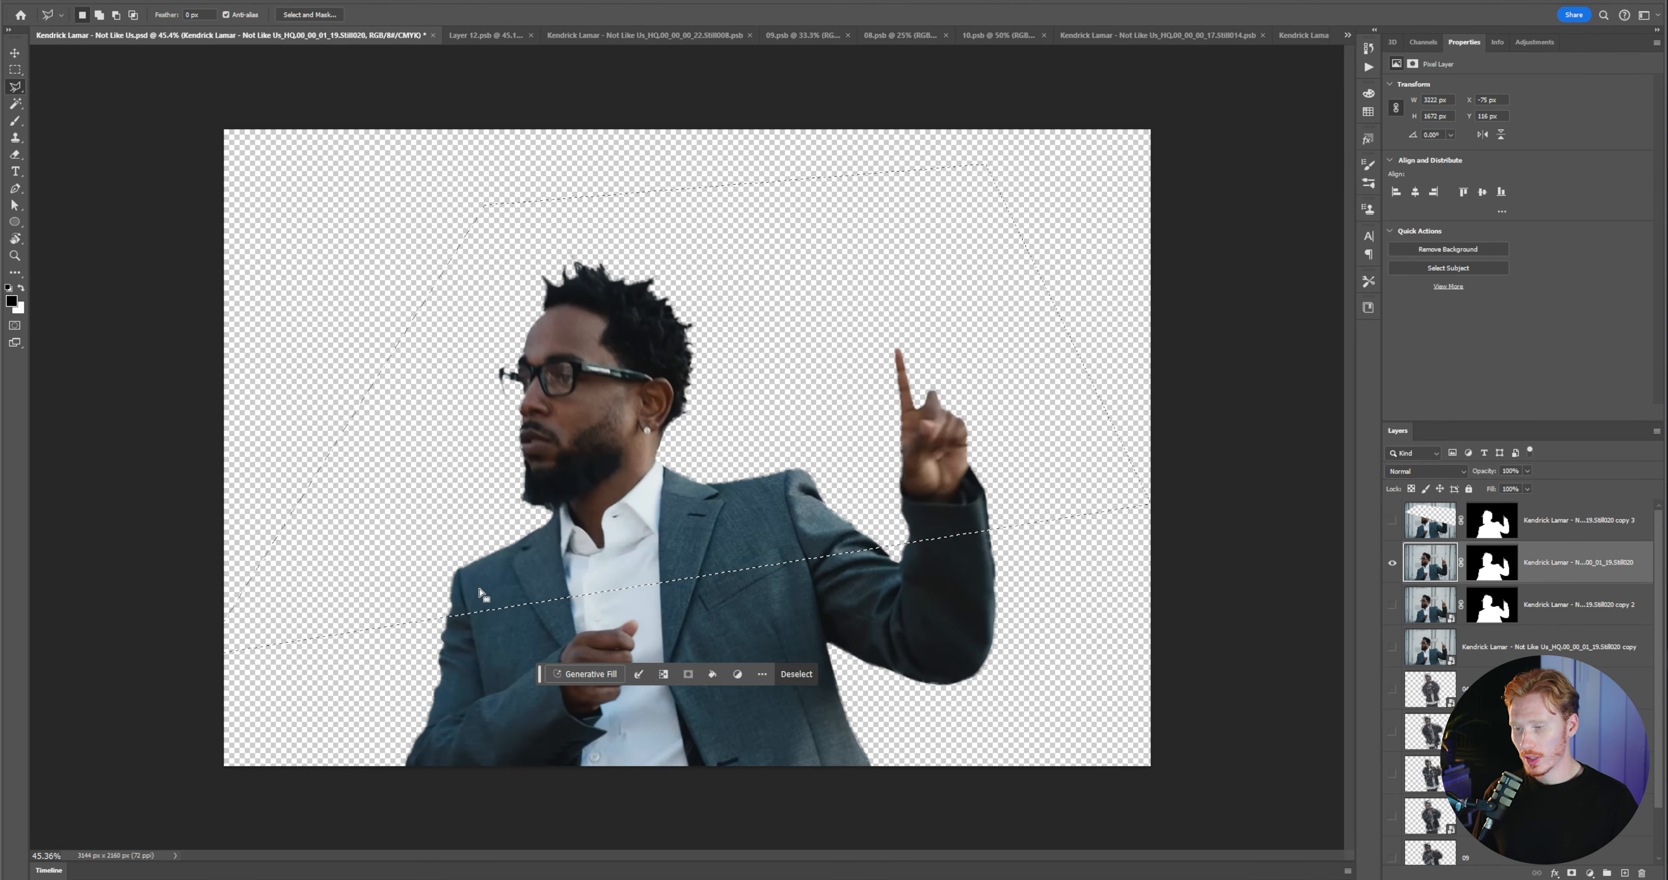
pyautogui.press('Delete')
pyautogui.click(16, 70)
pyautogui.hotkey('ctrl', 'd')
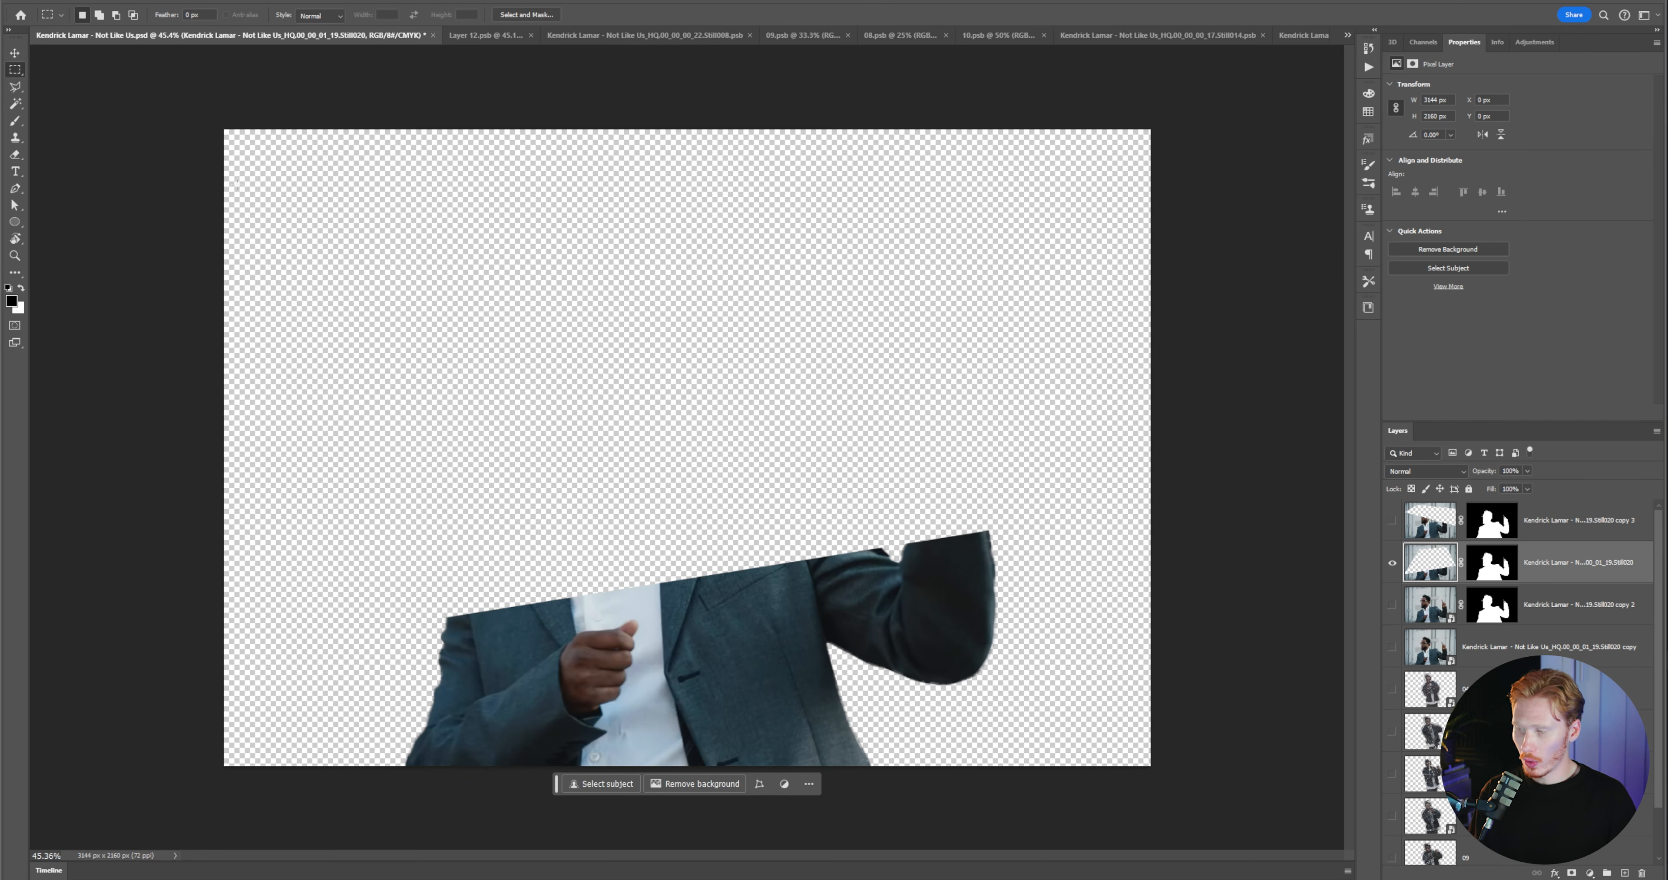
# - Toggle the visibility of the masked jacket slice and the copy 3 slice to compare the sliced cutouts
pyautogui.click(1393, 563)
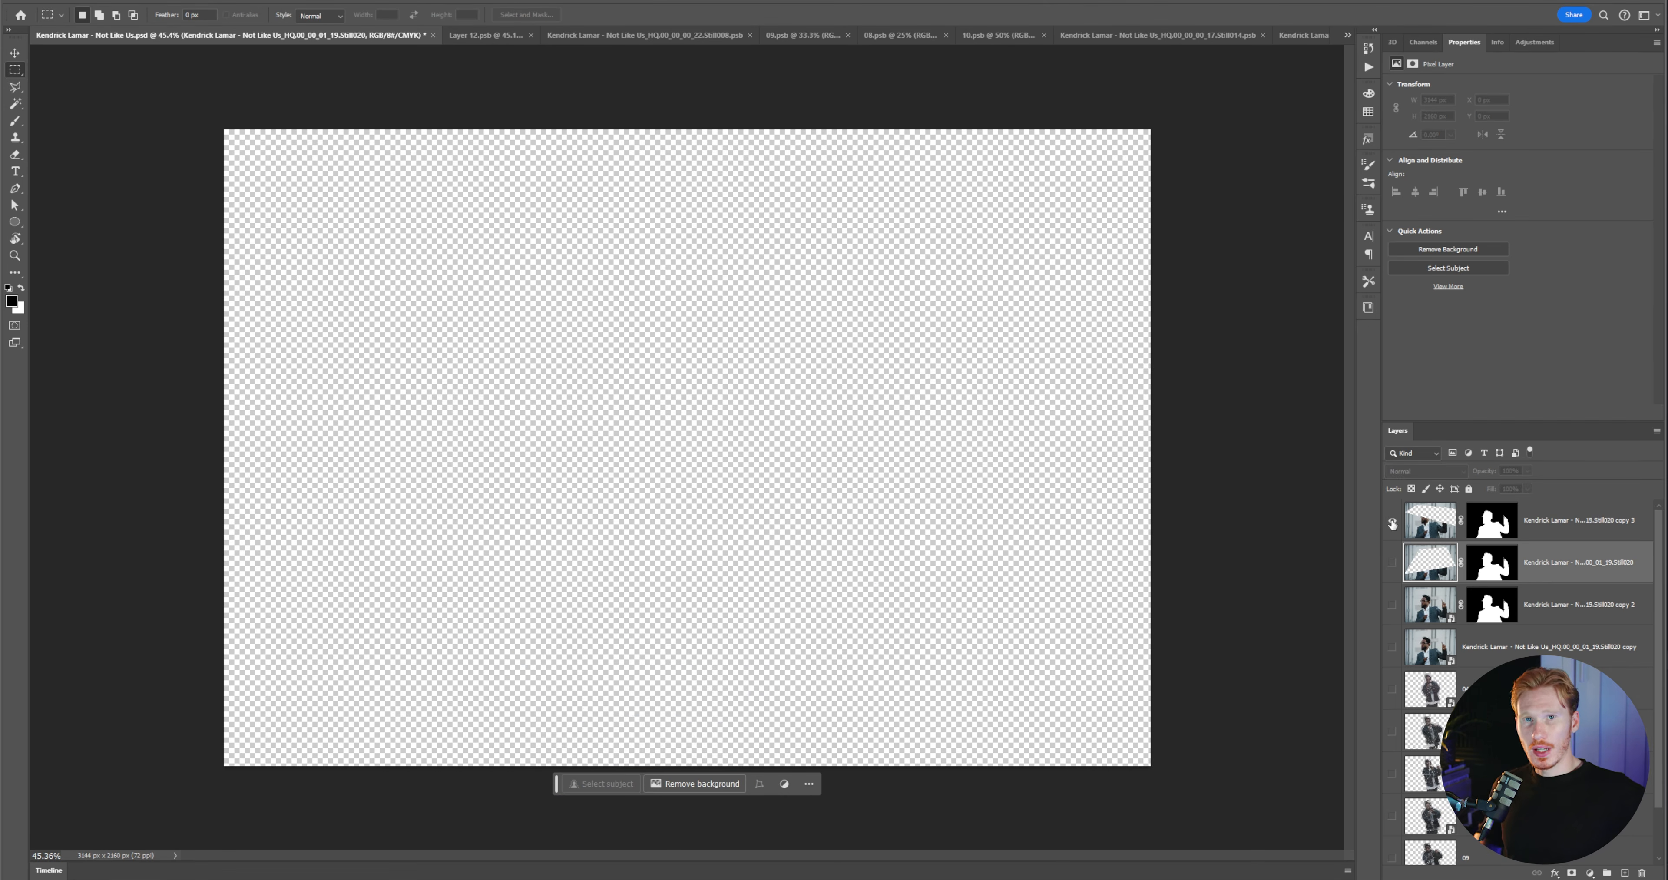
pyautogui.click(1393, 522)
pyautogui.click(1393, 521)
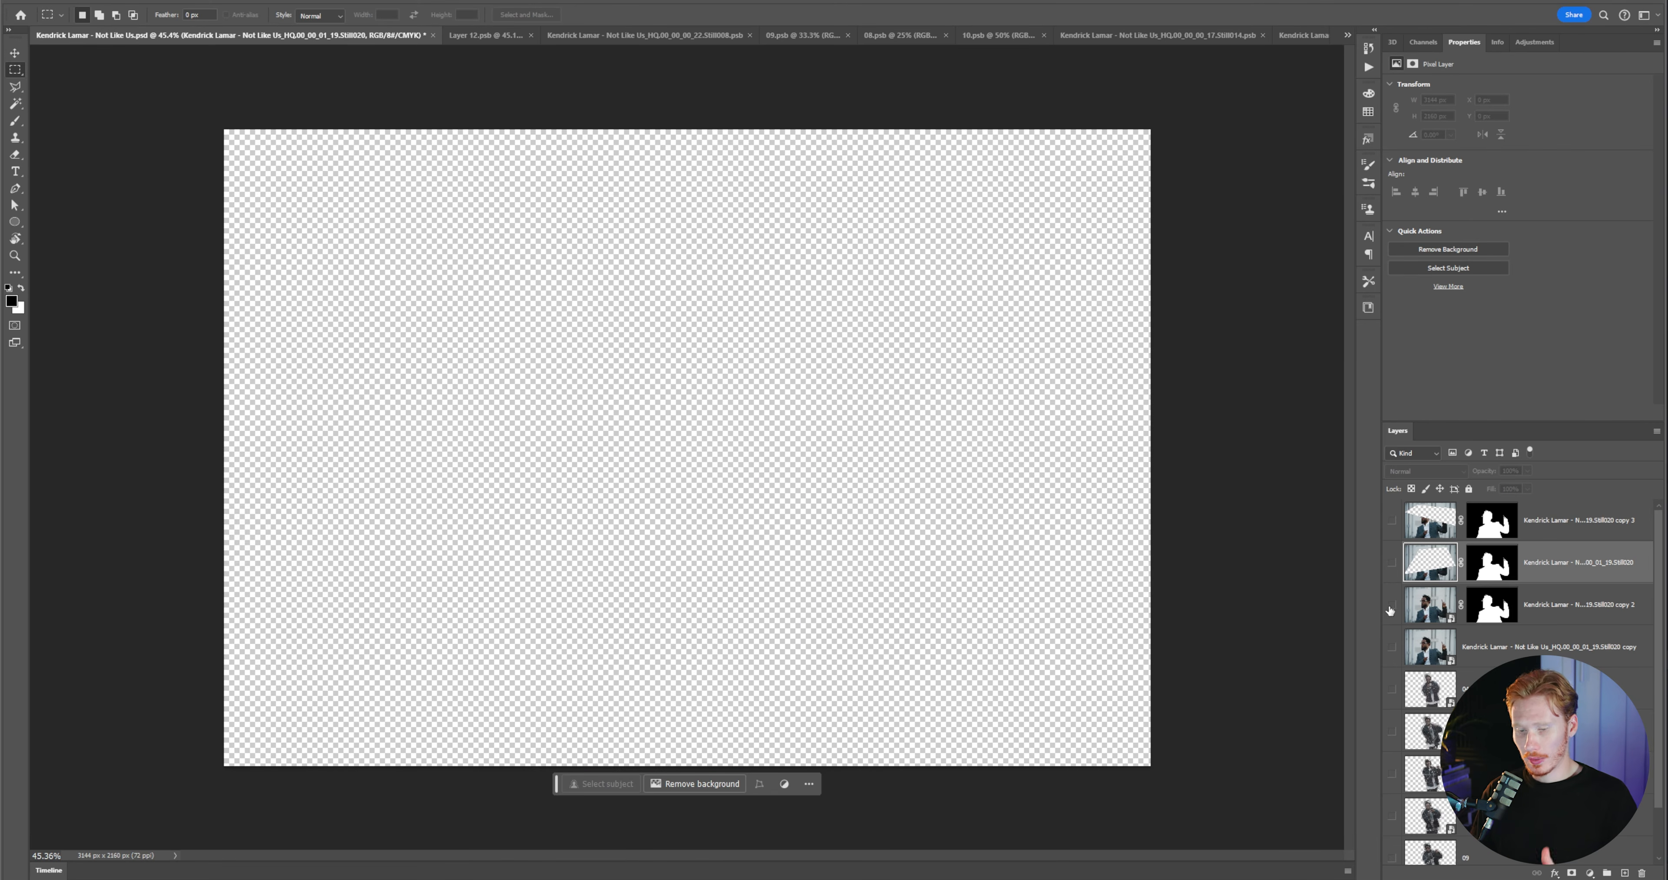
pyautogui.click(1393, 563)
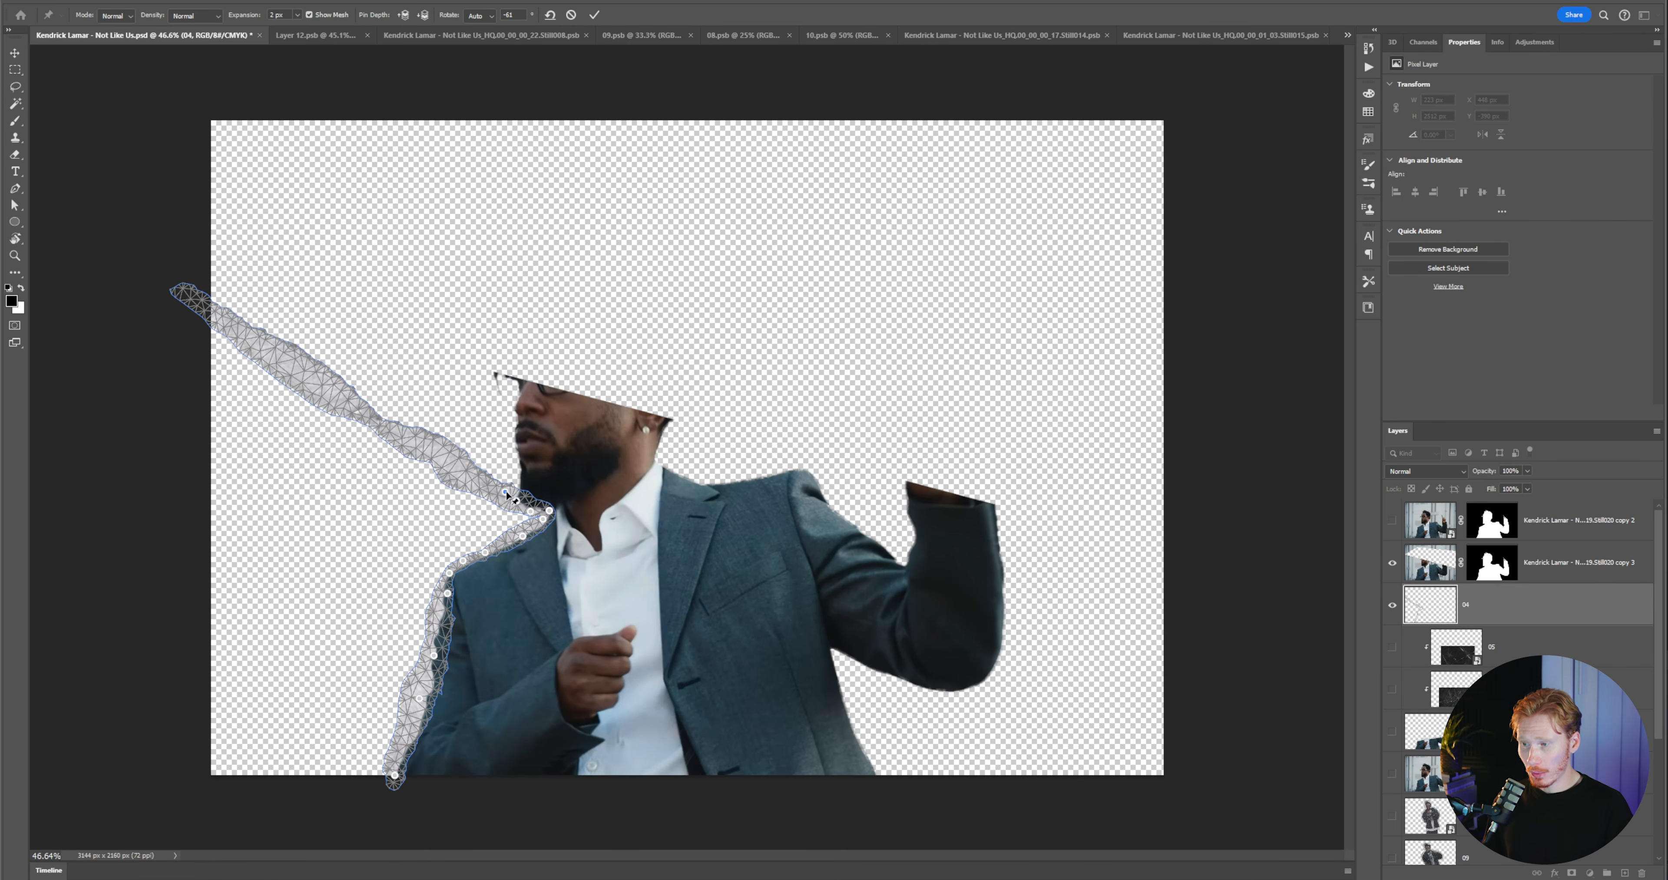
# - Puppet-warp torn-paper strips around the man's head, shoulders and raised arm, and erase the hard edges of the copy 3 cutout
pyautogui.moveTo(544, 453); pyautogui.dragTo(603, 408)
pyautogui.press('Return')
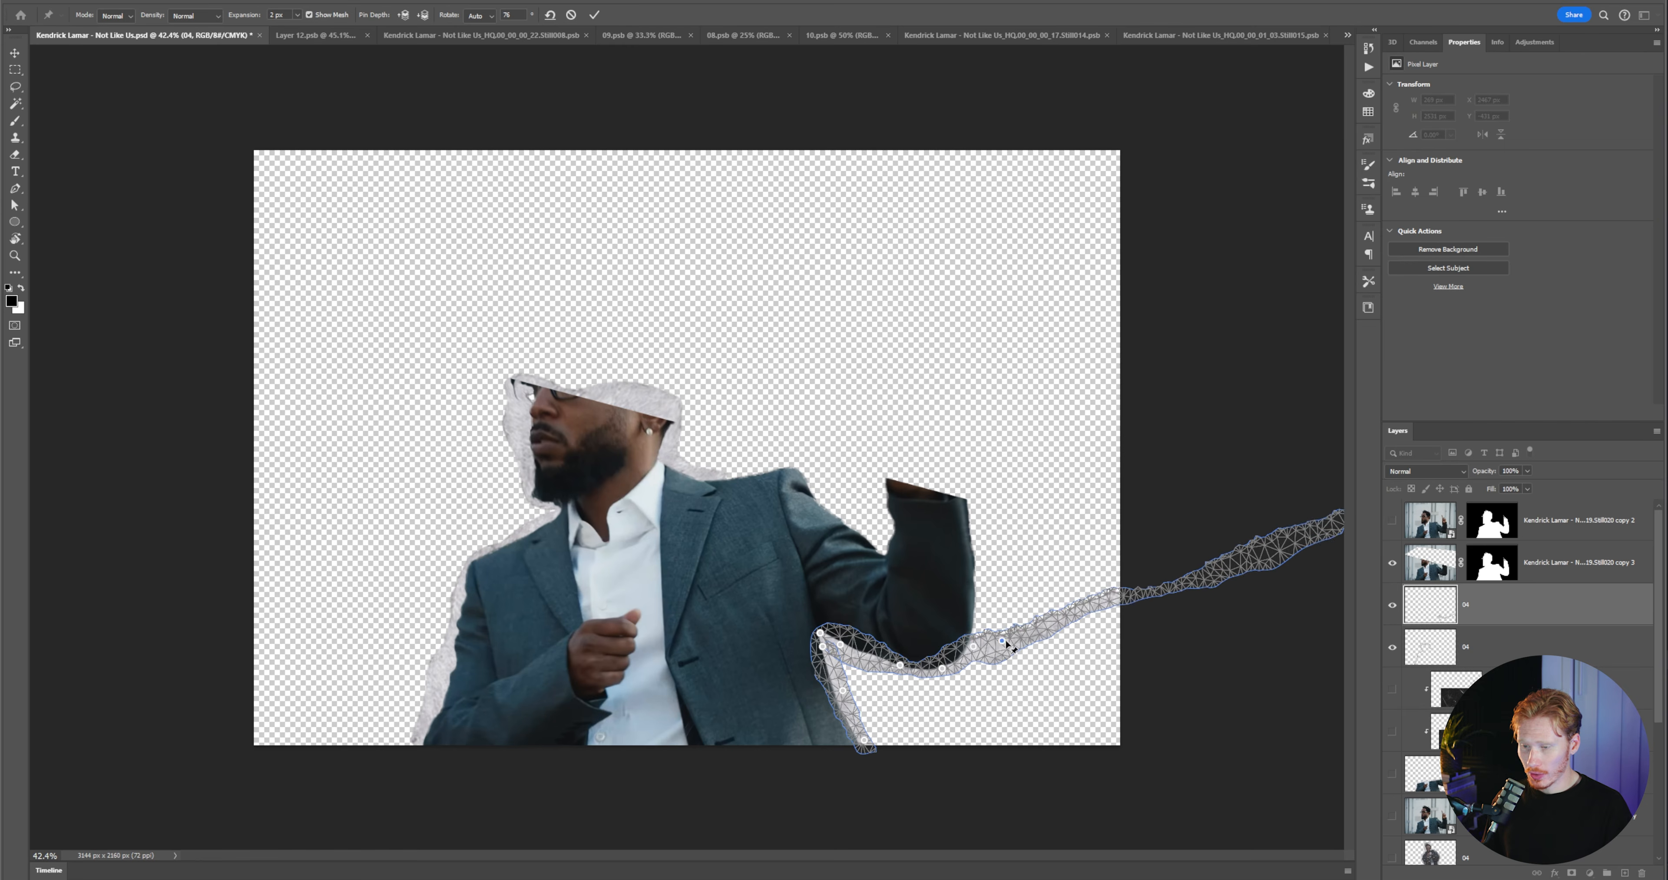
pyautogui.moveTo(988, 621)
pyautogui.mouseDown()
pyautogui.moveTo(971, 536)
pyautogui.moveTo(991, 457)
pyautogui.moveTo(957, 451)
pyautogui.mouseUp()
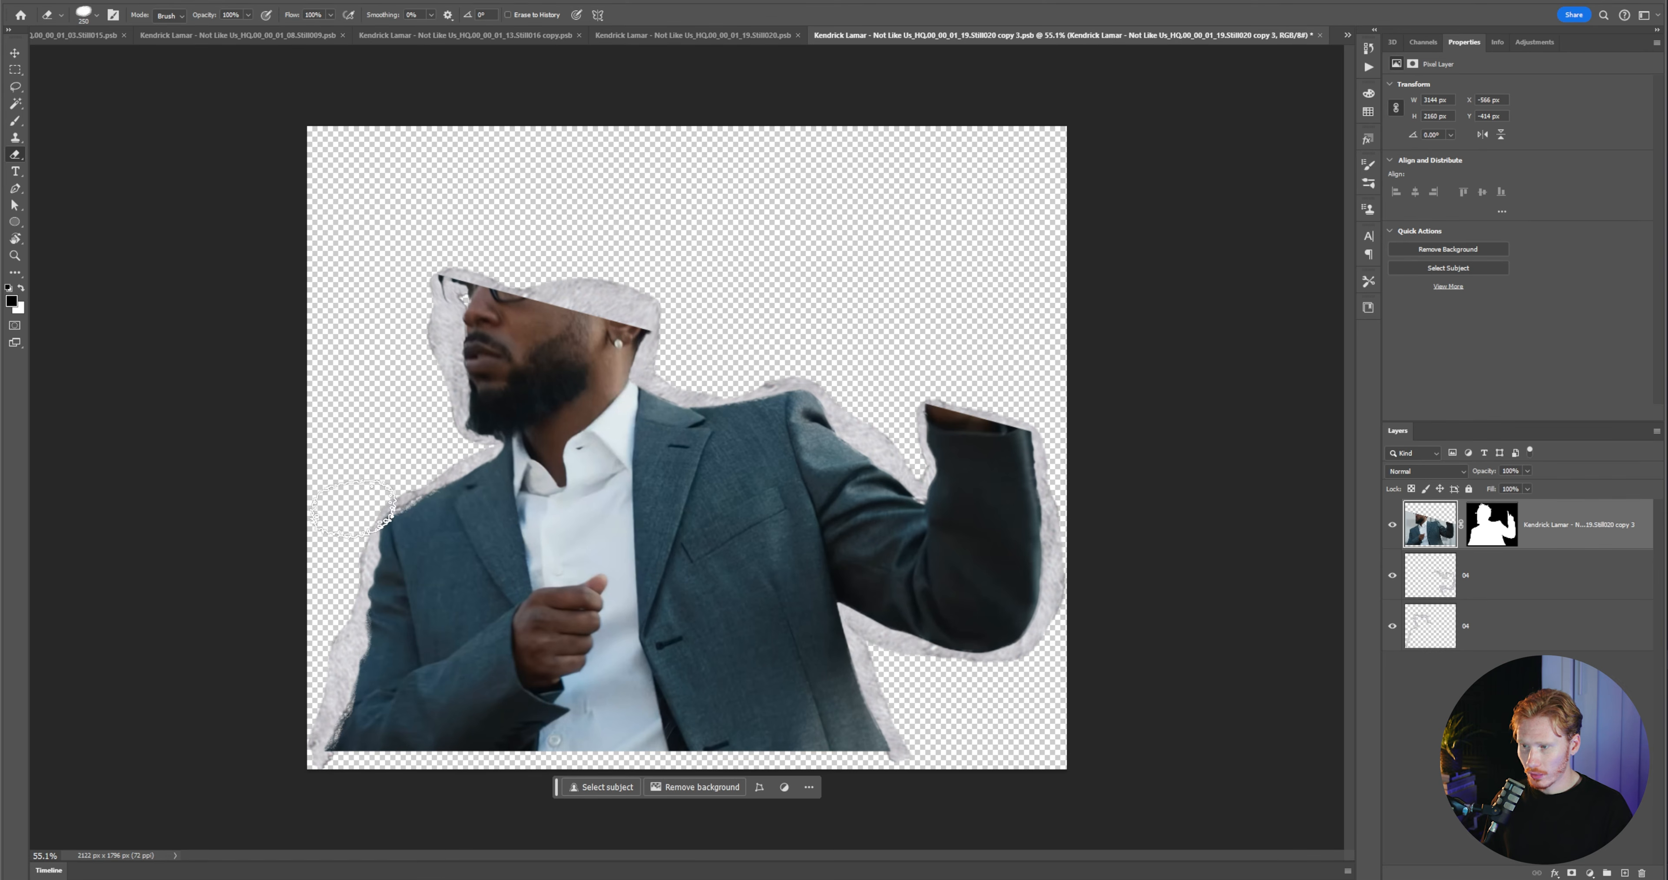
pyautogui.moveTo(405, 477); pyautogui.dragTo(803, 402)
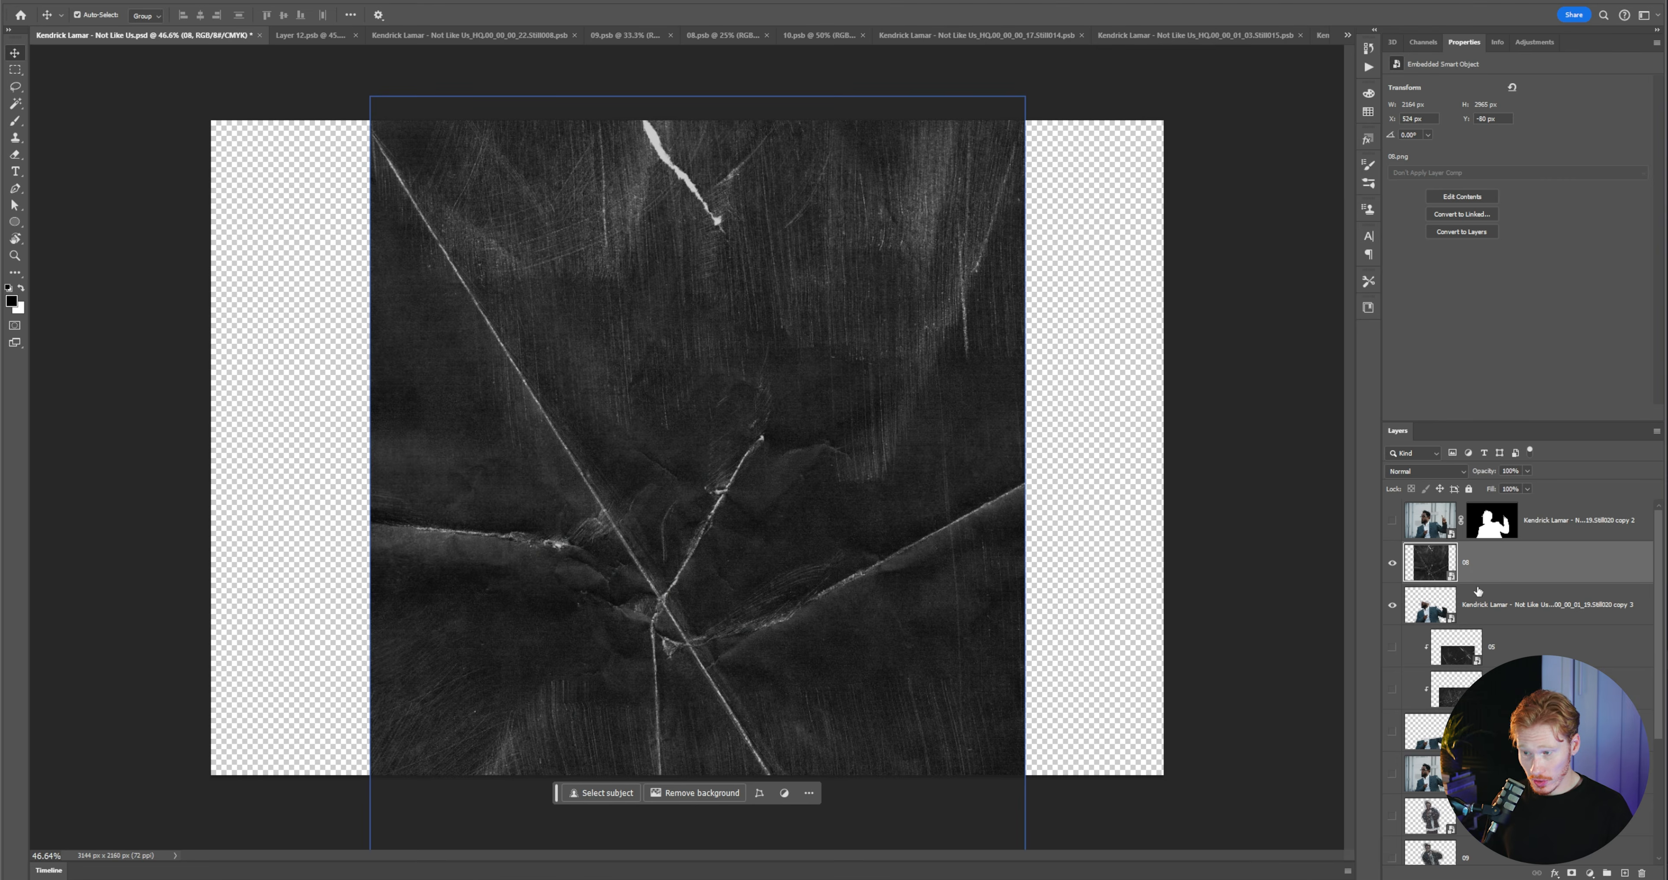
# - Clip the 08 paper texture to the suited cutout in Screen mode and copy the 09 texture between them
pyautogui.keyDown('alt'); pyautogui.click(1478, 590); pyautogui.keyUp('alt')
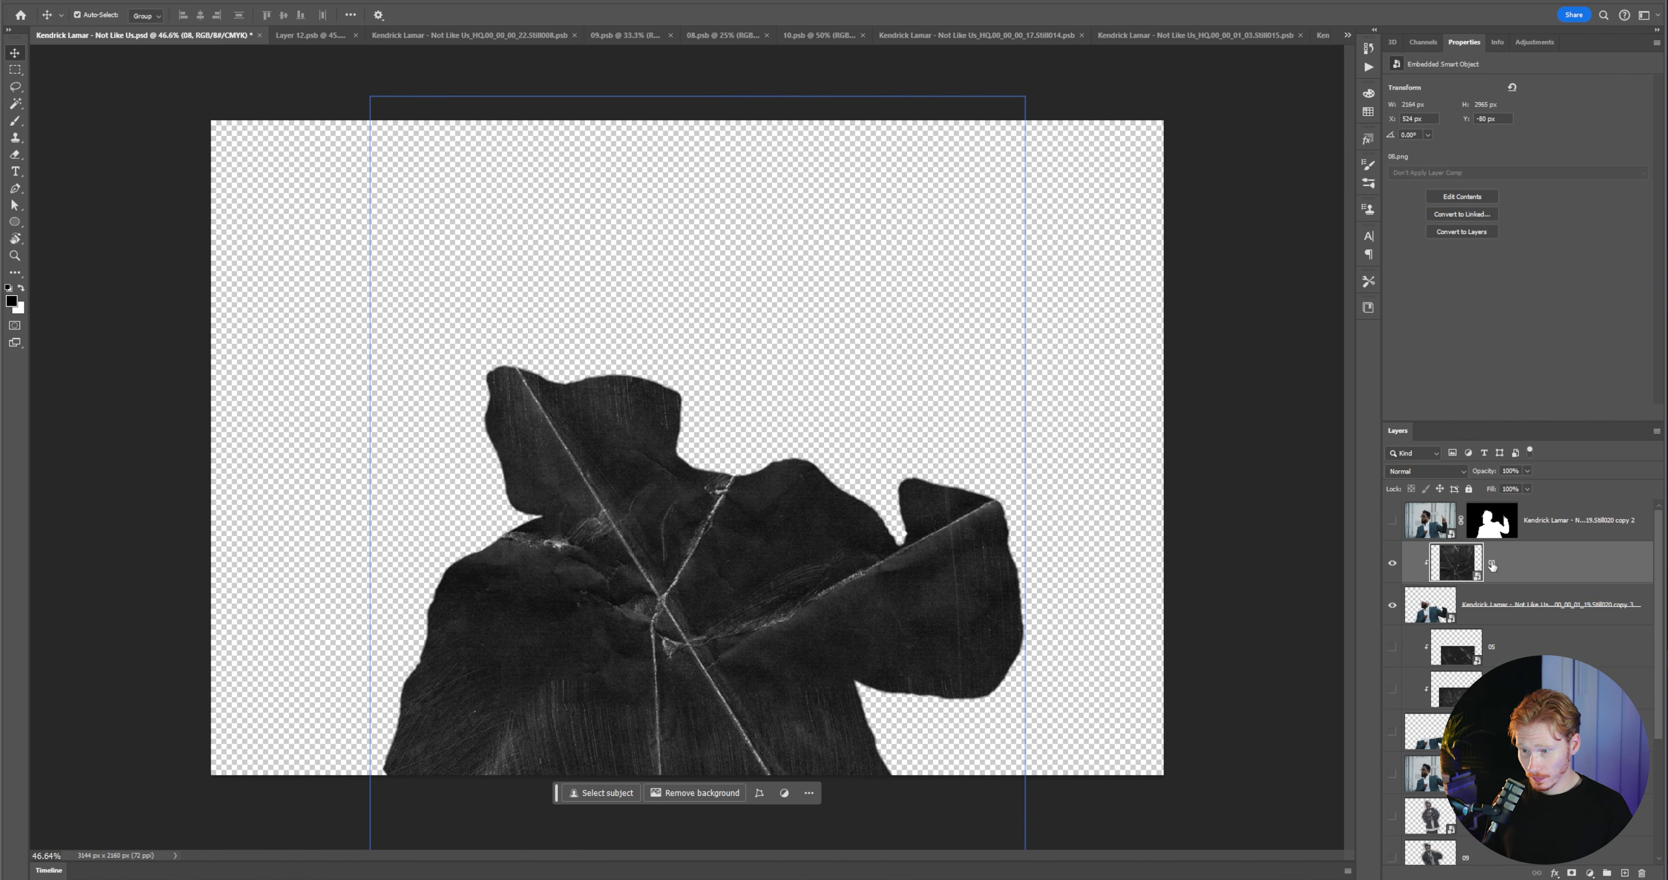
pyautogui.click(1425, 472)
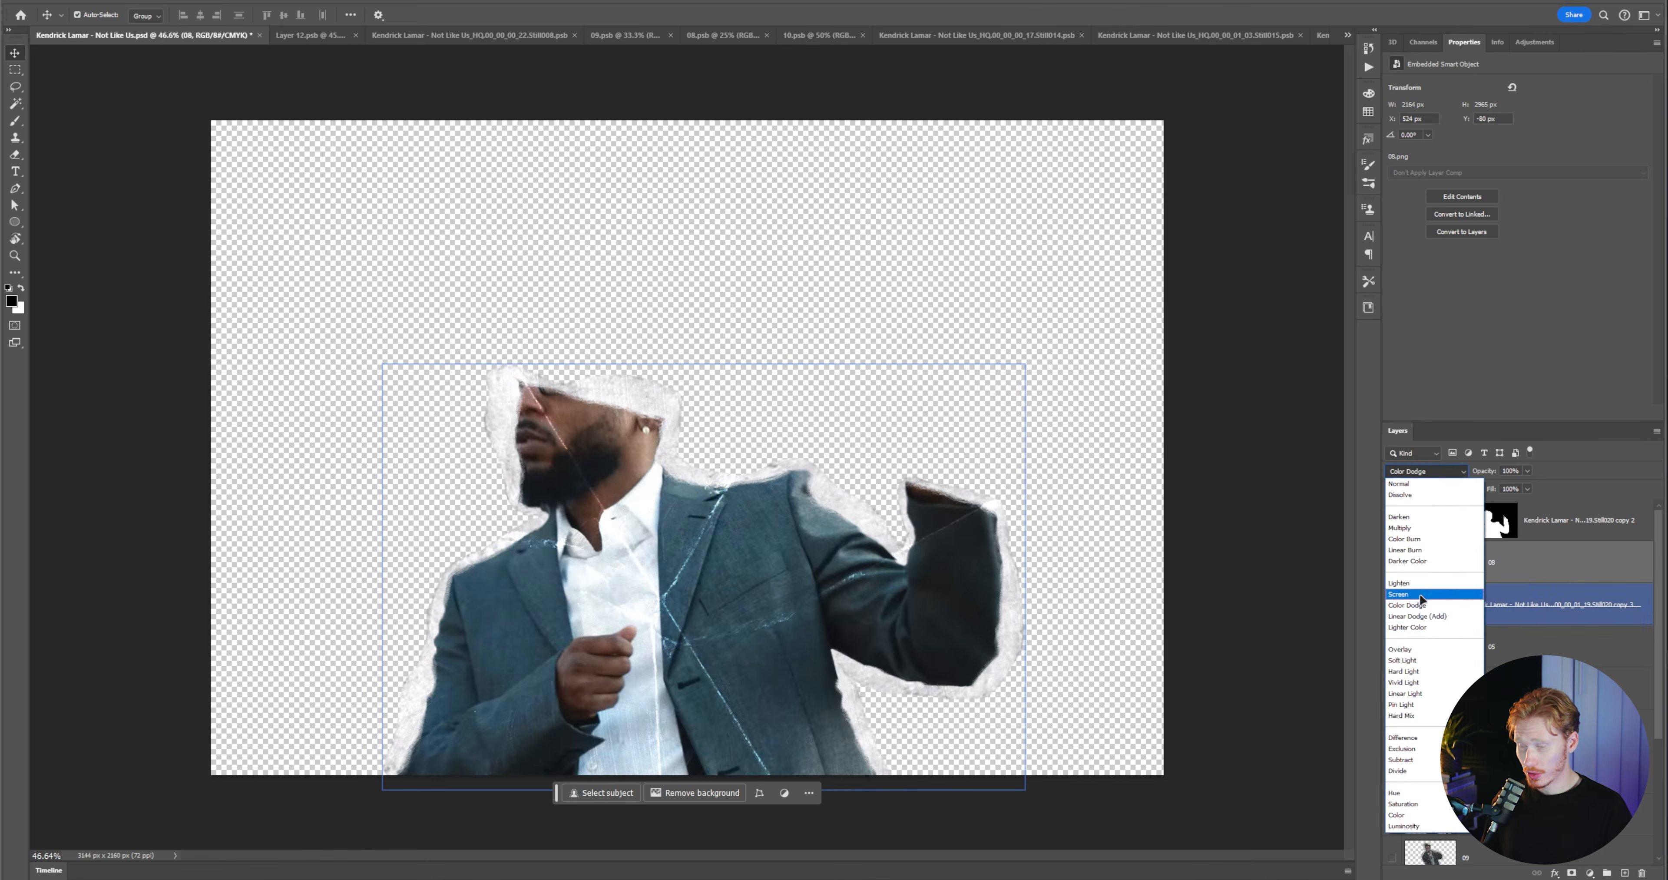
pyautogui.click(1444, 574)
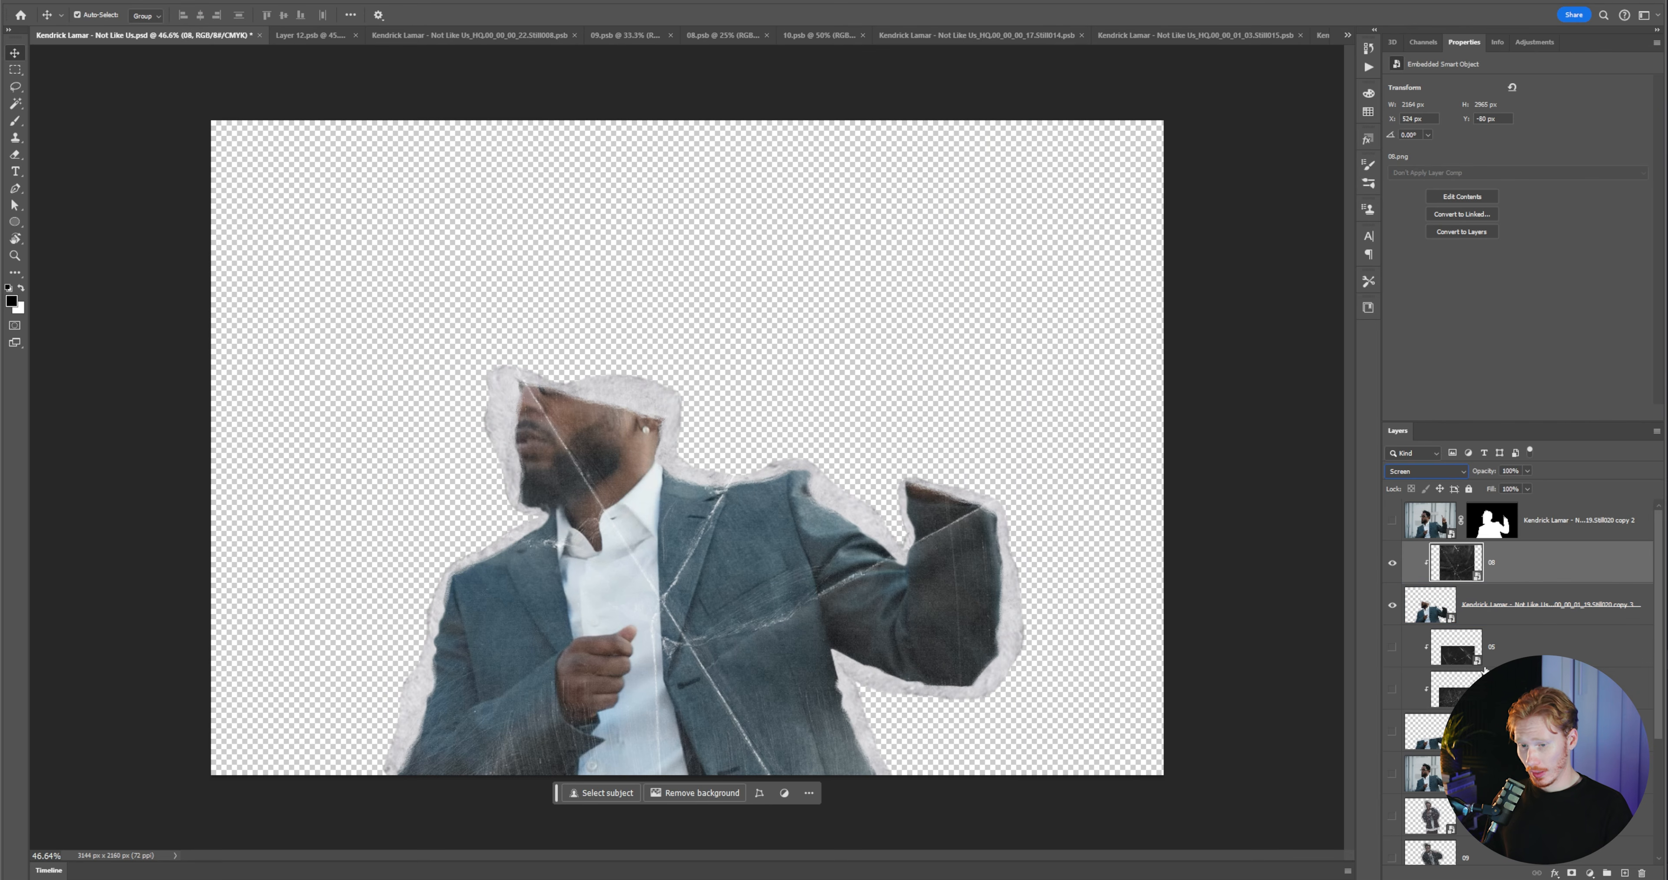
pyautogui.click(1464, 686)
pyautogui.moveTo(1457, 689); pyautogui.dragTo(1494, 583)
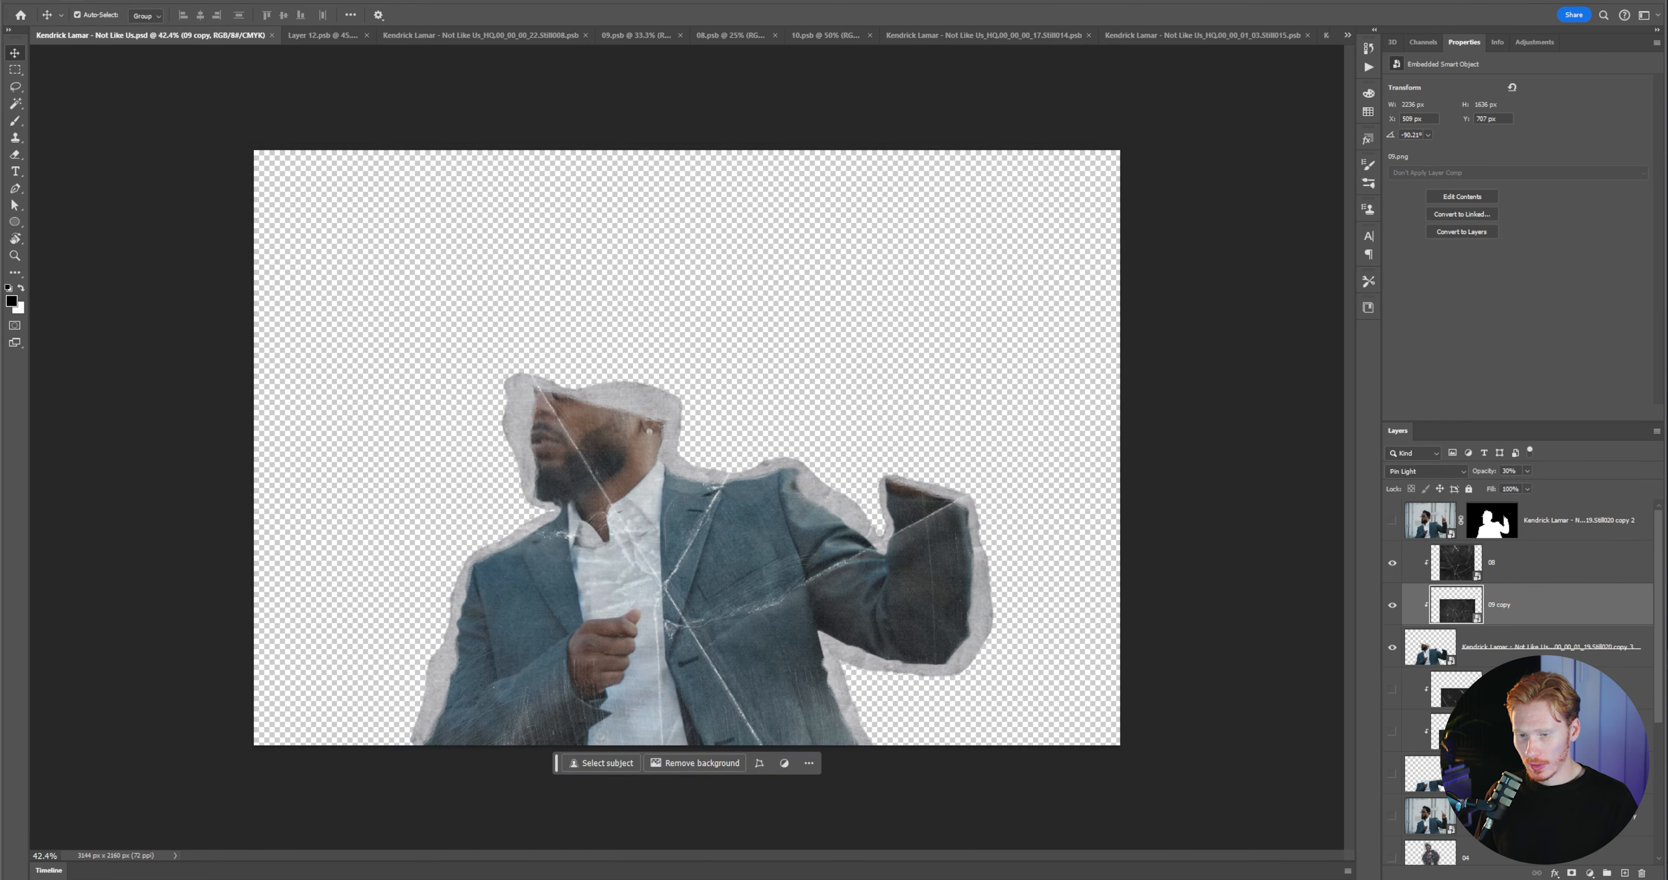
# - In Premiere Pro, lengthen the first footage clip to 00:00:02:04 and extend the last jacket cutout and its 01.png texture over it
pyautogui.click(32, 1)
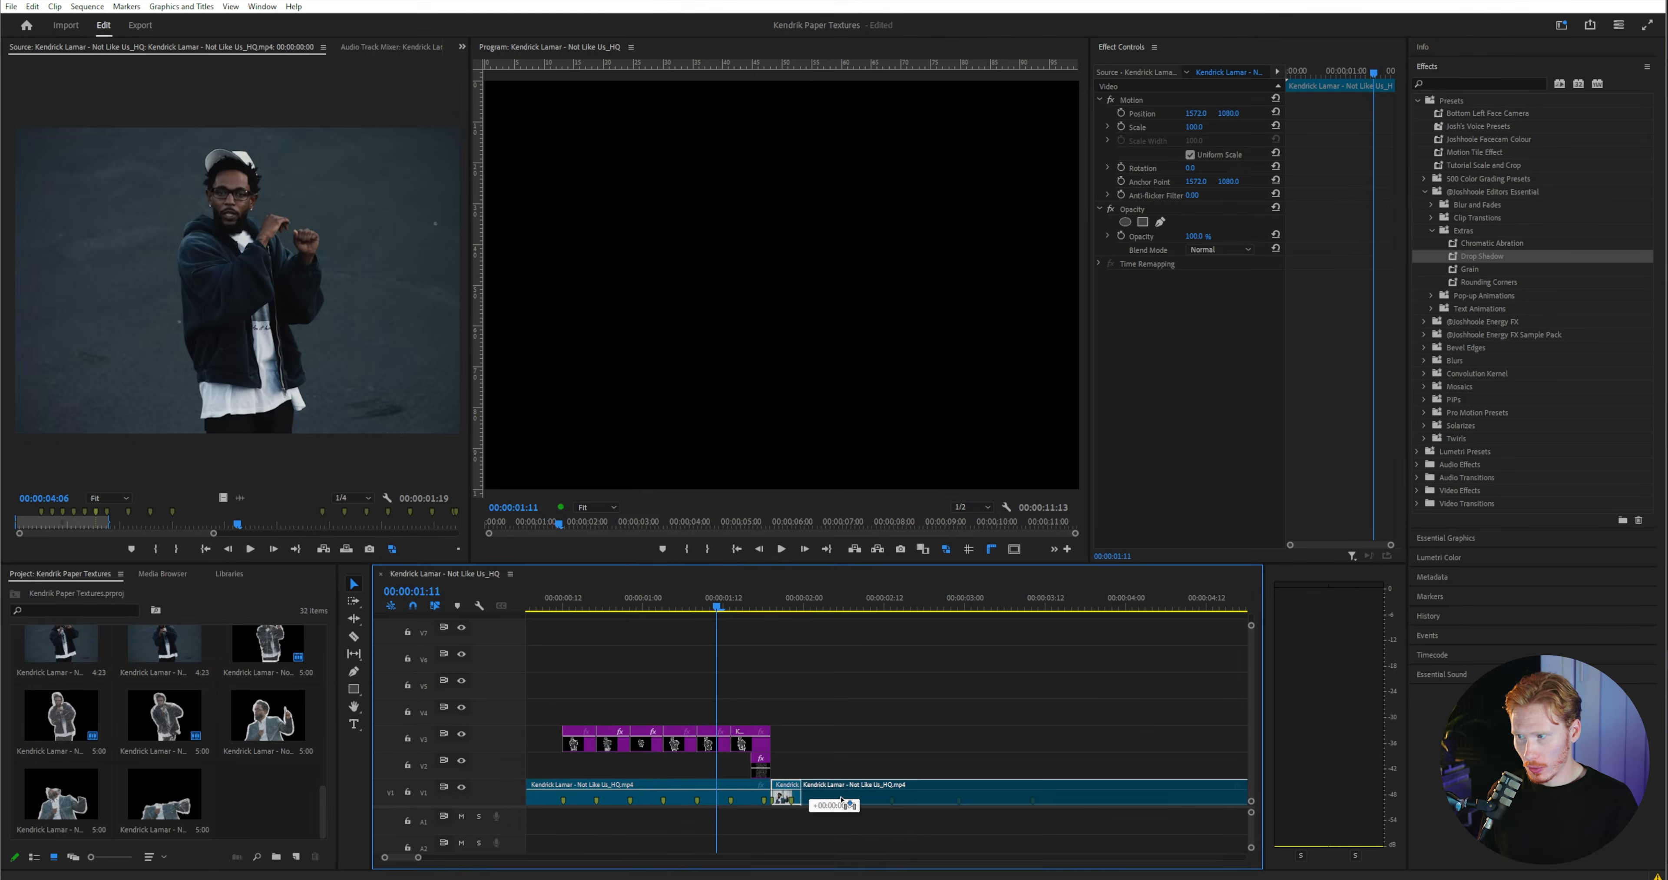
pyautogui.moveTo(769, 796); pyautogui.dragTo(824, 796)
pyautogui.moveTo(808, 739); pyautogui.dragTo(839, 749)
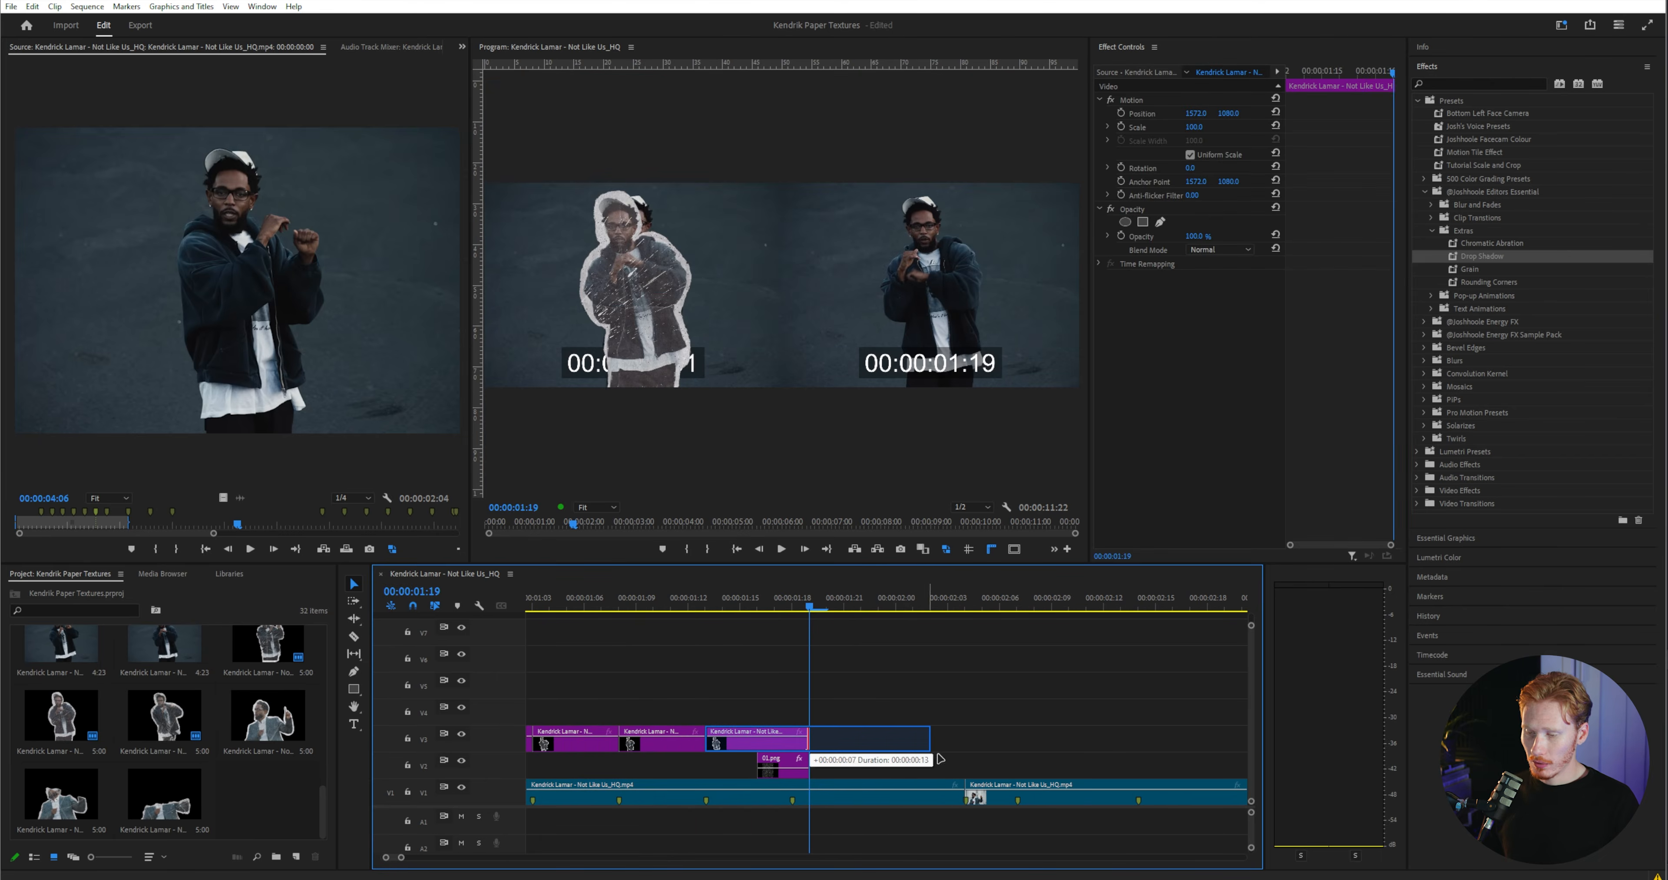
pyautogui.moveTo(938, 755)
pyautogui.mouseDown()
pyautogui.moveTo(972, 755)
pyautogui.moveTo(921, 756)
pyautogui.mouseUp()
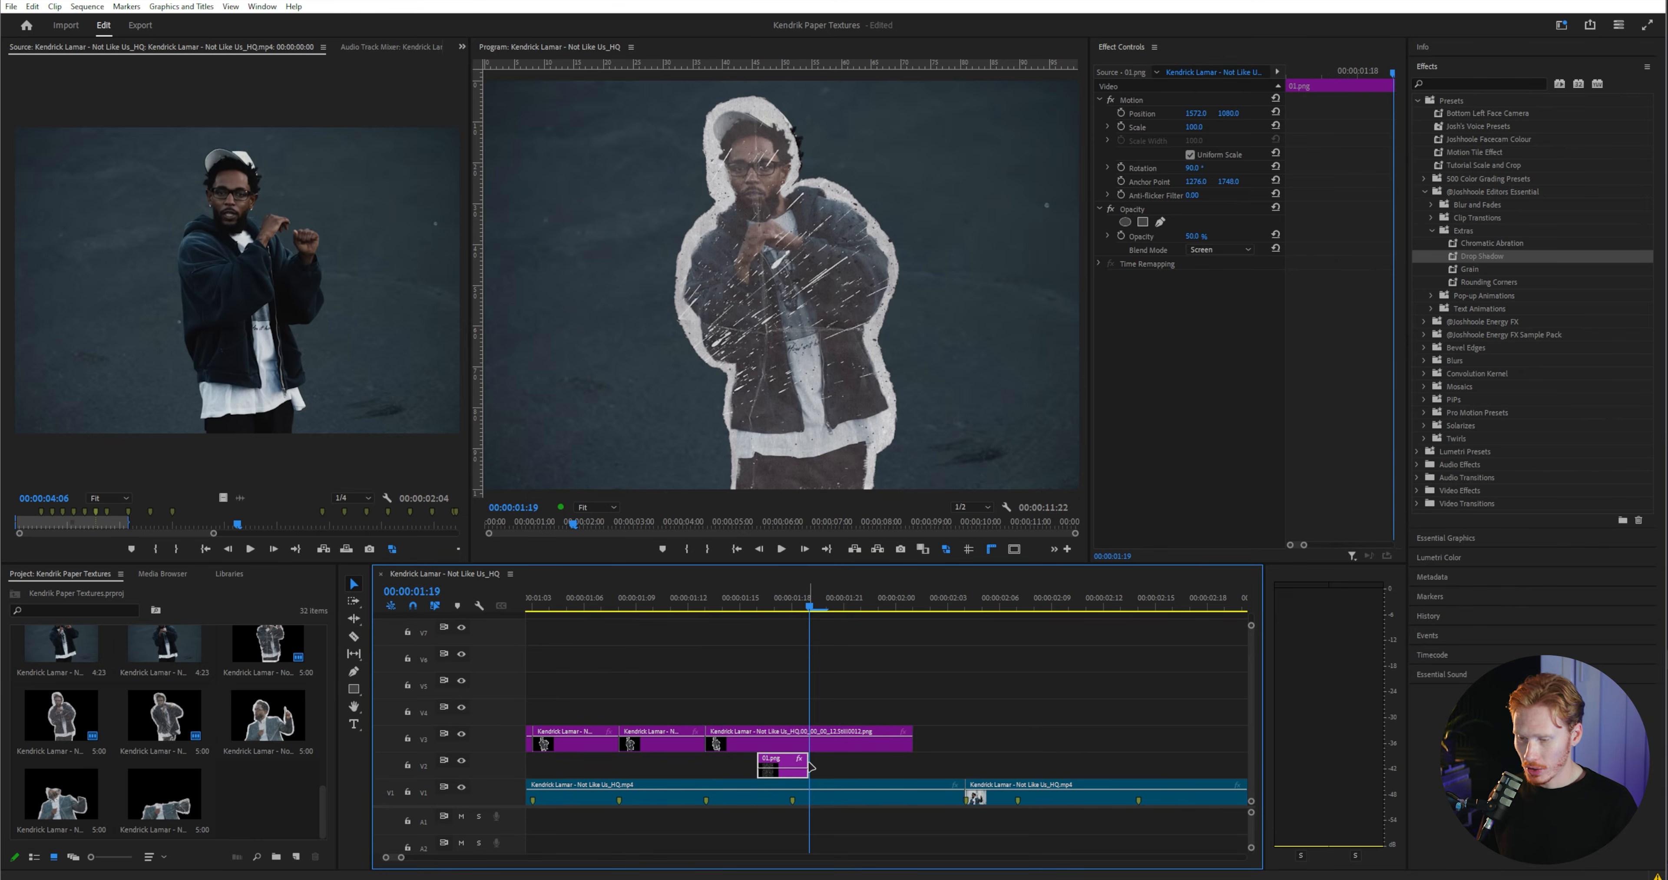
pyautogui.moveTo(809, 768); pyautogui.dragTo(903, 772)
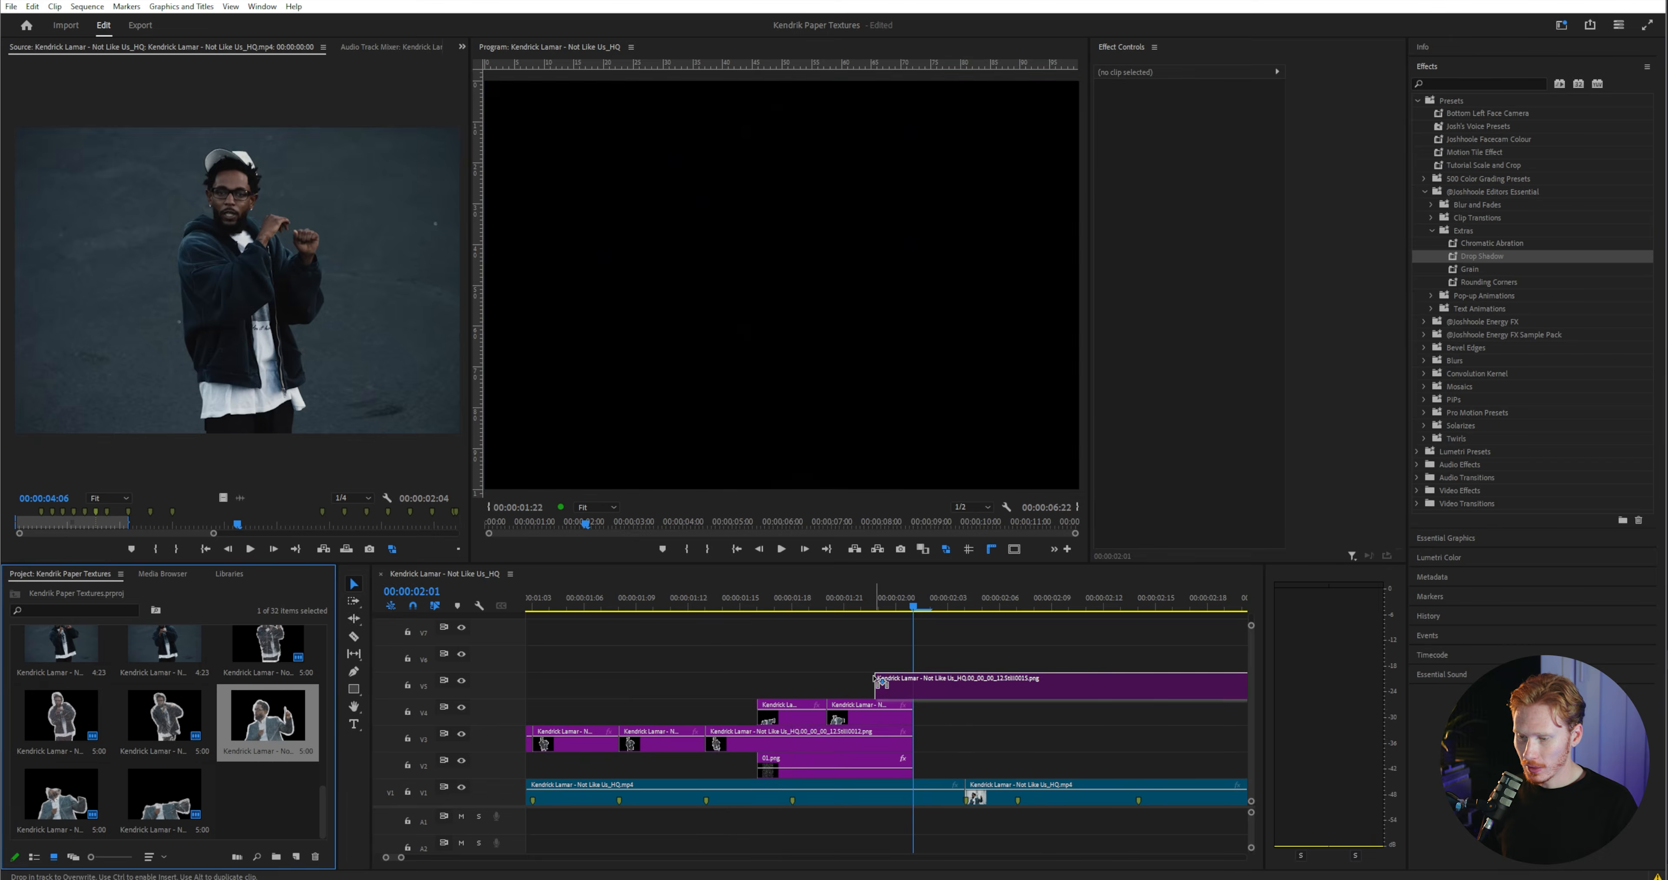
# - Place the full suited cutout after the two sliced cutouts and trim it to end just past the second footage clip's start
pyautogui.press('w')
pyautogui.moveTo(964, 718); pyautogui.dragTo(984, 720)
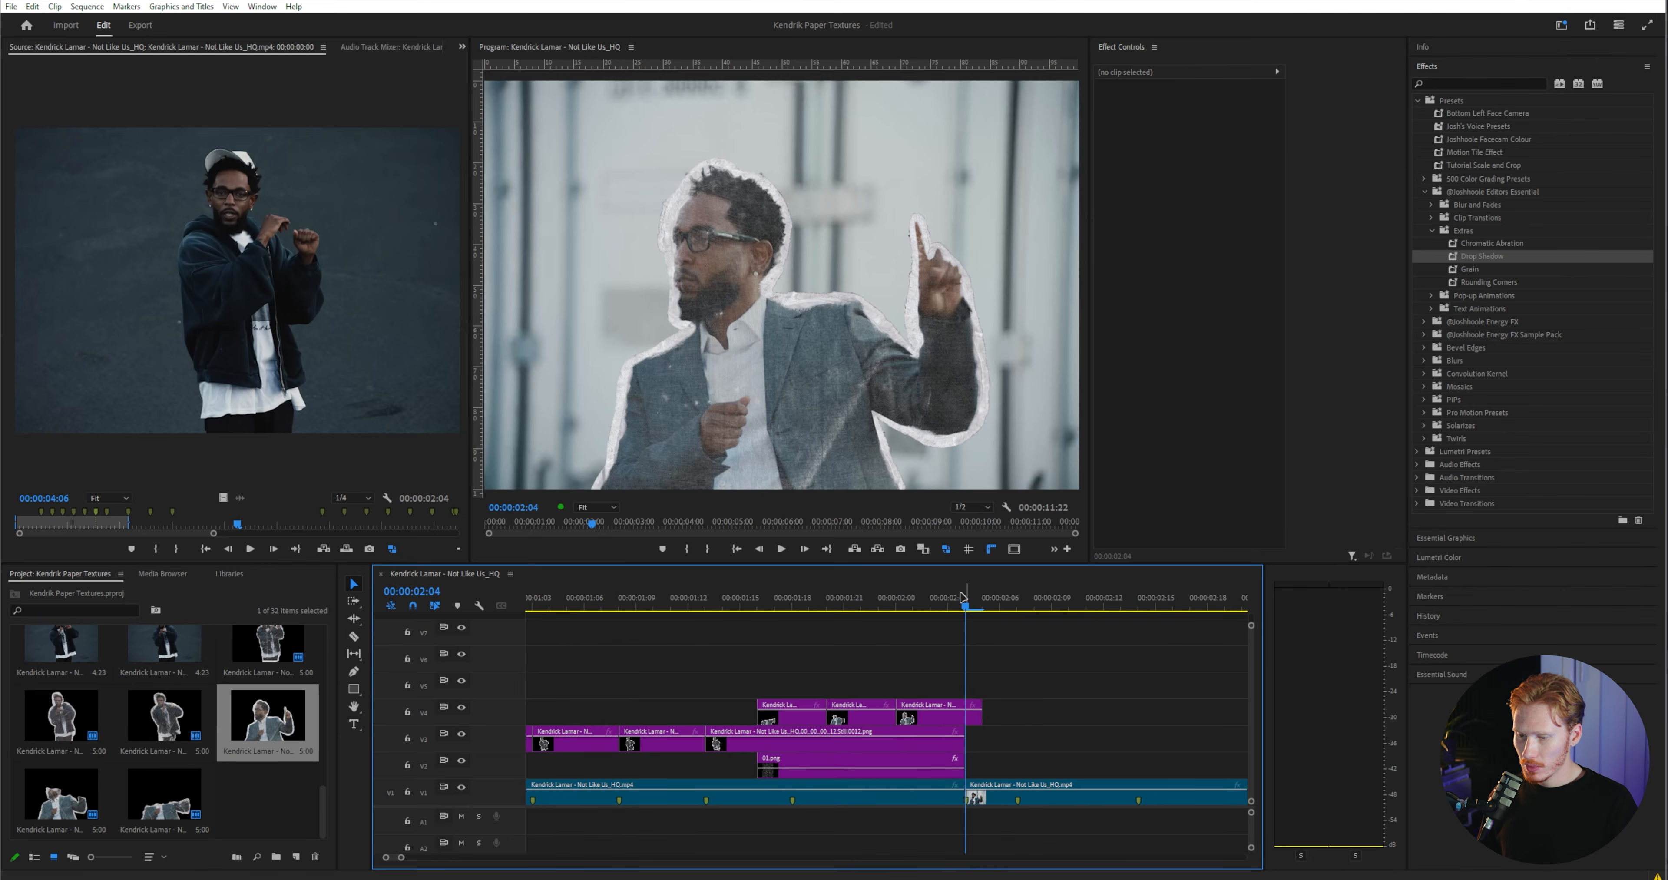
# - Play back the sequence from the start to review the sliced suited cutouts over the jacket footage
pyautogui.click(990, 606)
pyautogui.moveTo(990, 606); pyautogui.dragTo(355, 675)
pyautogui.press('\\')
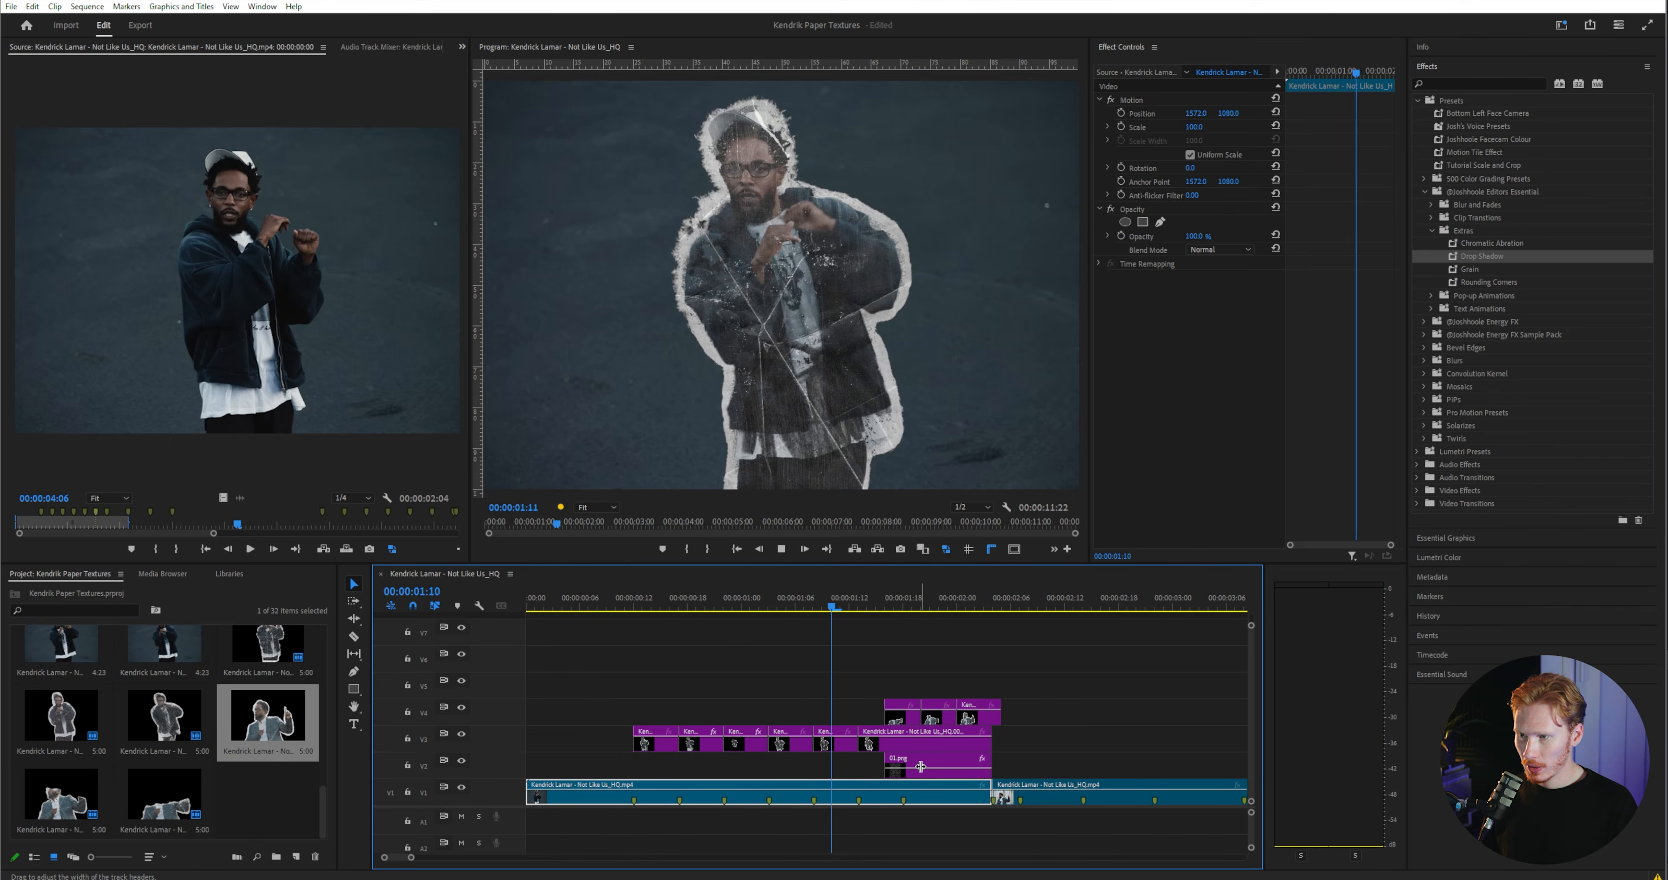
pyautogui.moveTo(920, 609); pyautogui.dragTo(936, 641)
pyautogui.scroll(2, 1018, 800)
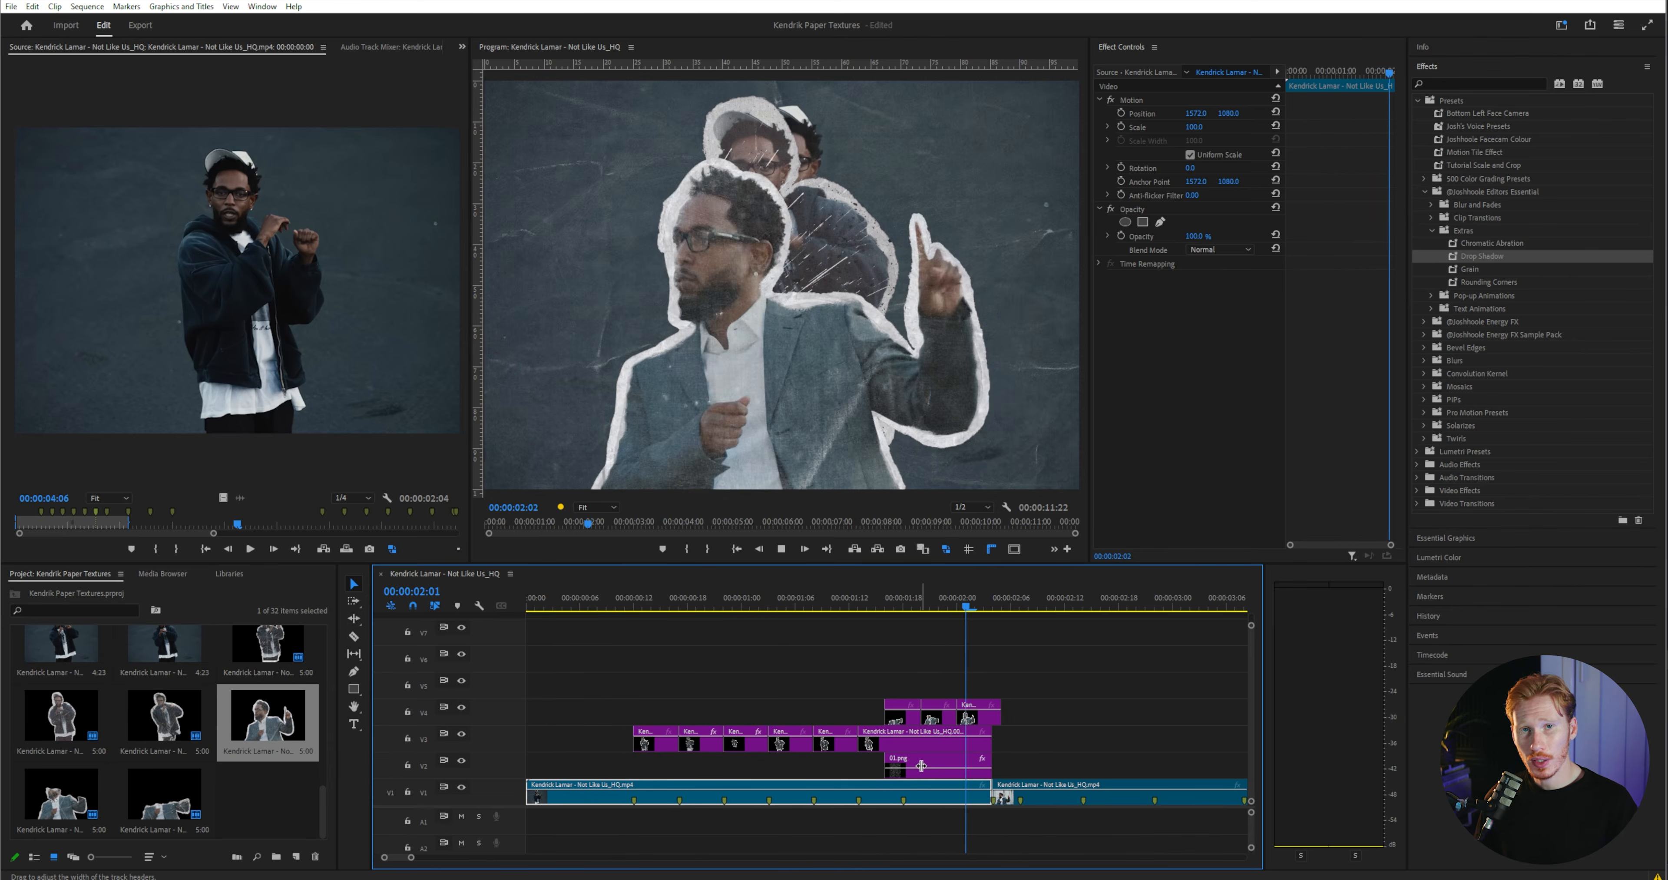
pyautogui.press('space')
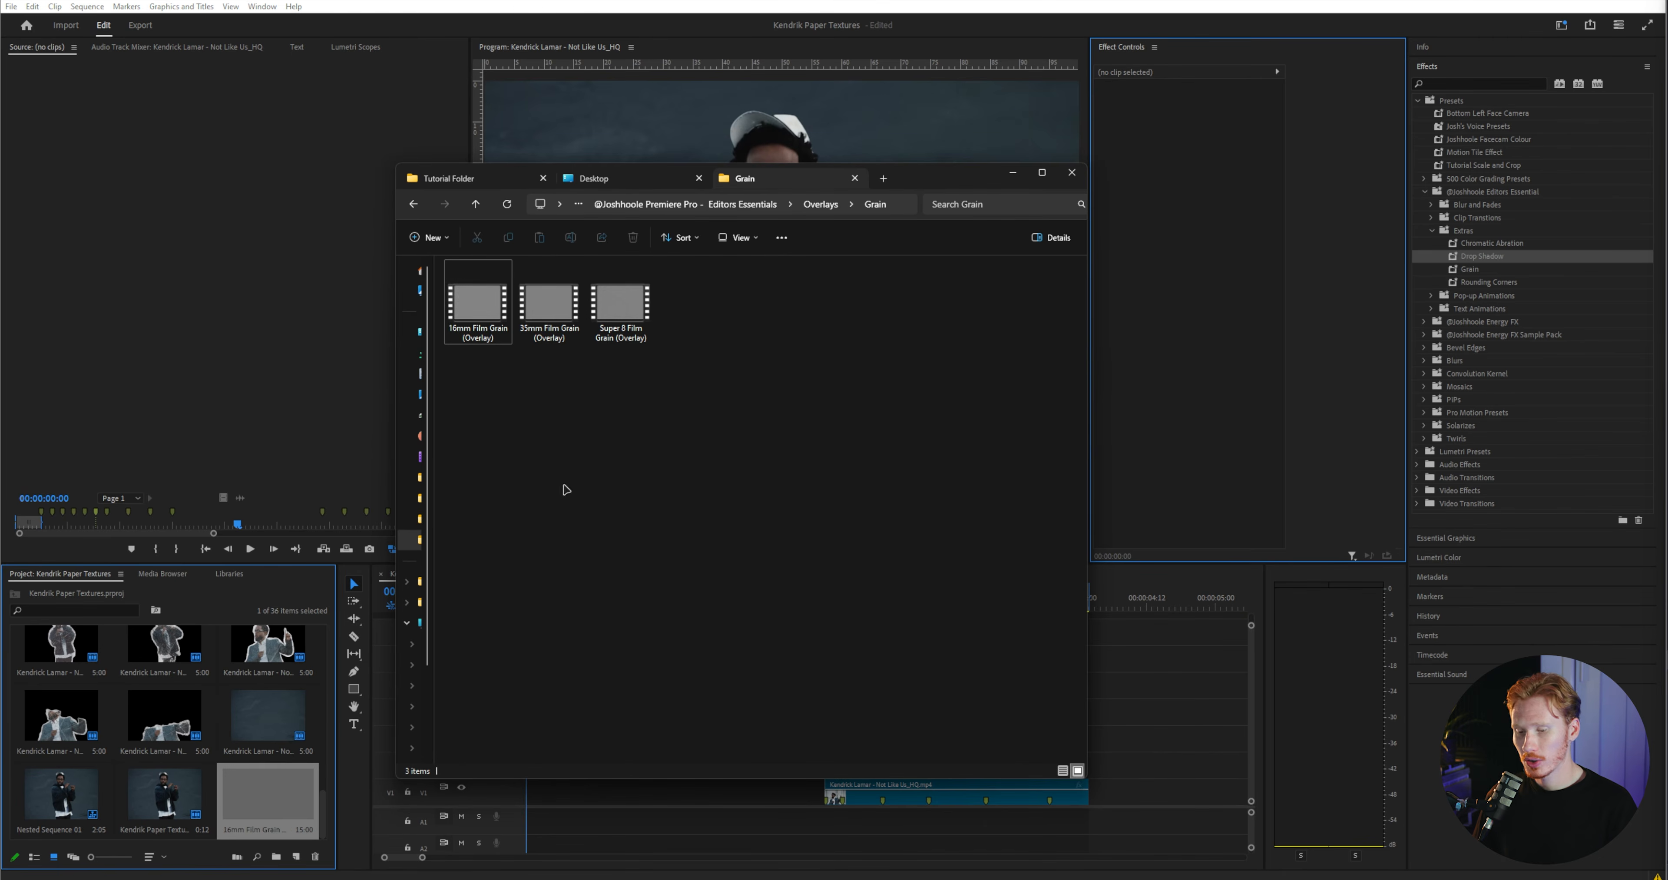
# - Import Dirt Texture Animation 01_with Black Specks (Overlay) from the Dust Textures folder and lay it over the sequence
pyautogui.doubleClick(482, 284)
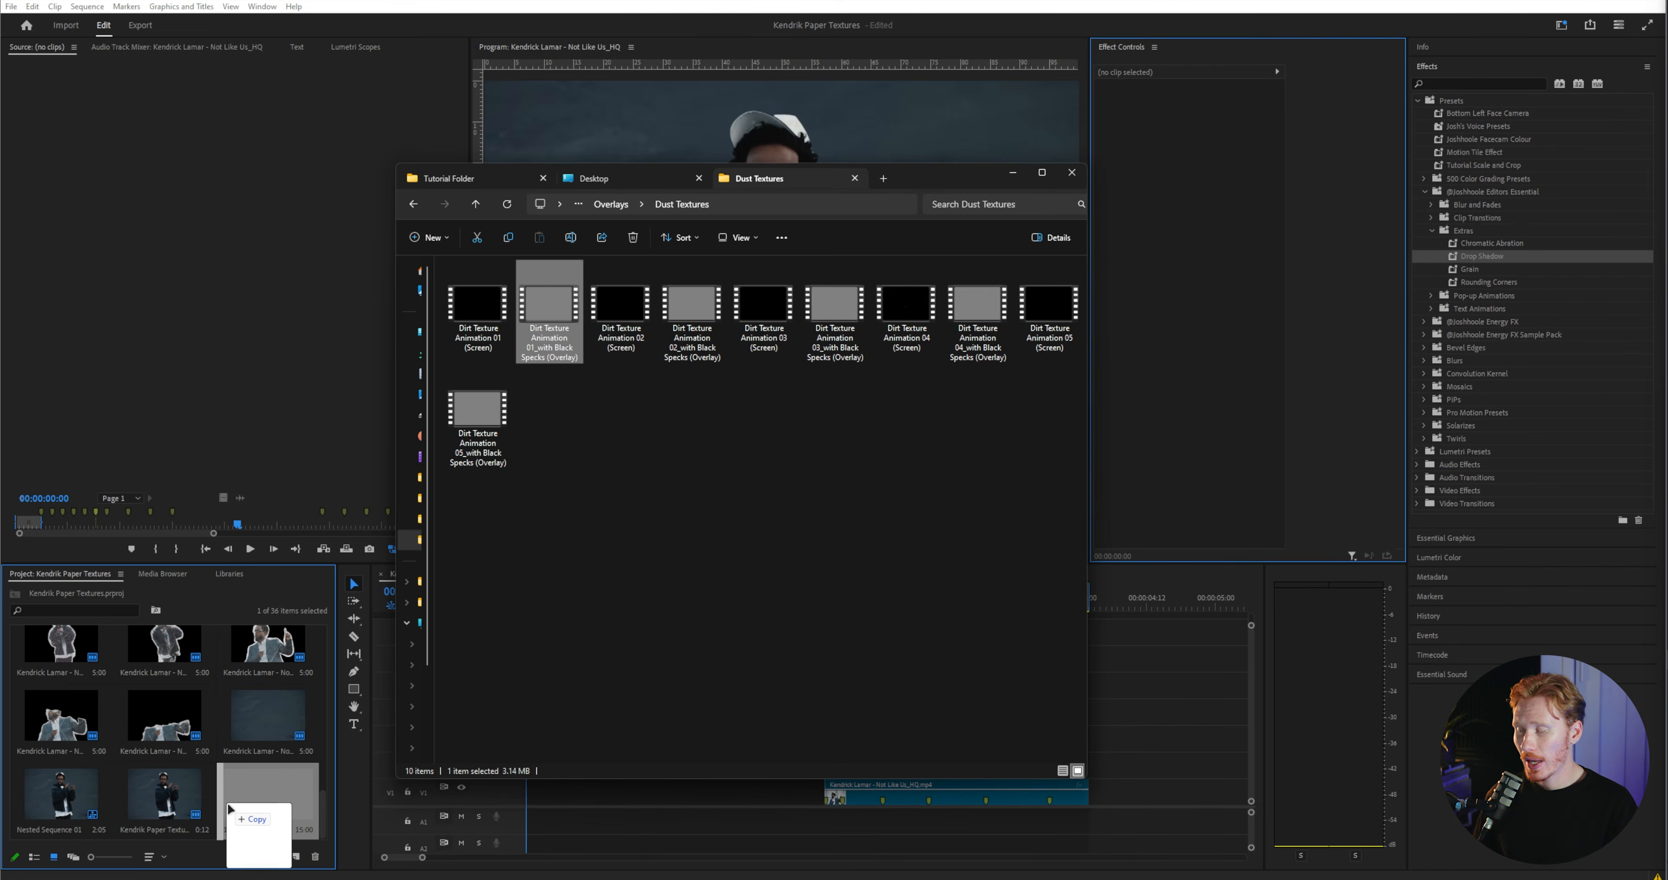
pyautogui.moveTo(231, 809); pyautogui.dragTo(1103, 693)
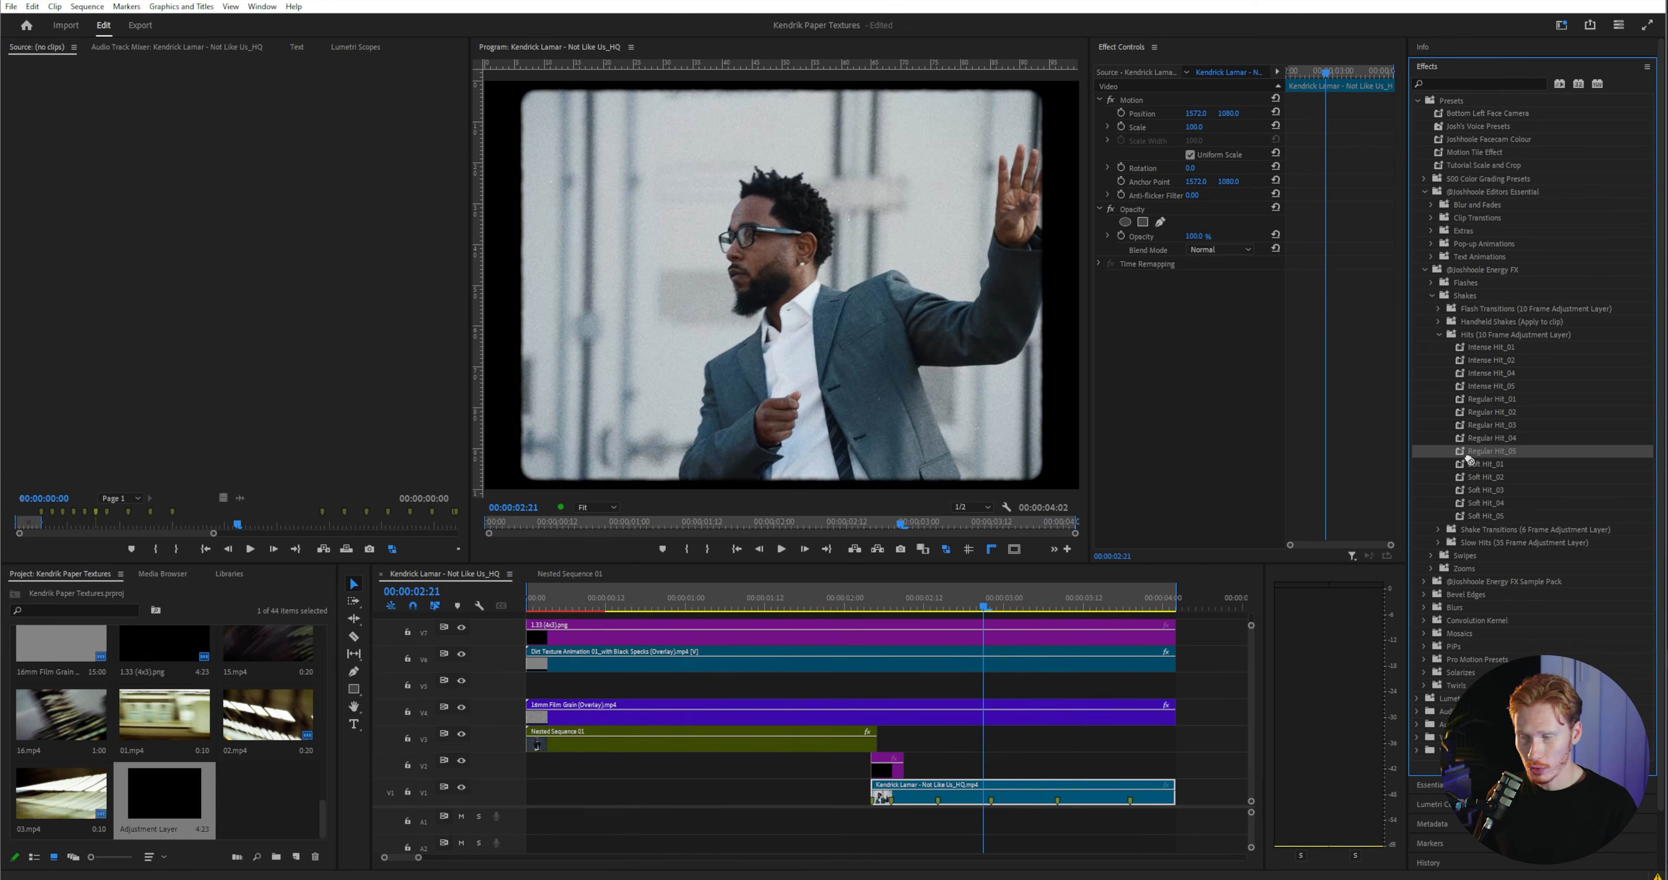
# - Apply the Soft Hit_02 shake preset to the adjustment layer at the second footage clip's start and play back the transition
pyautogui.moveTo(888, 754); pyautogui.dragTo(889, 756)
pyautogui.press('space')
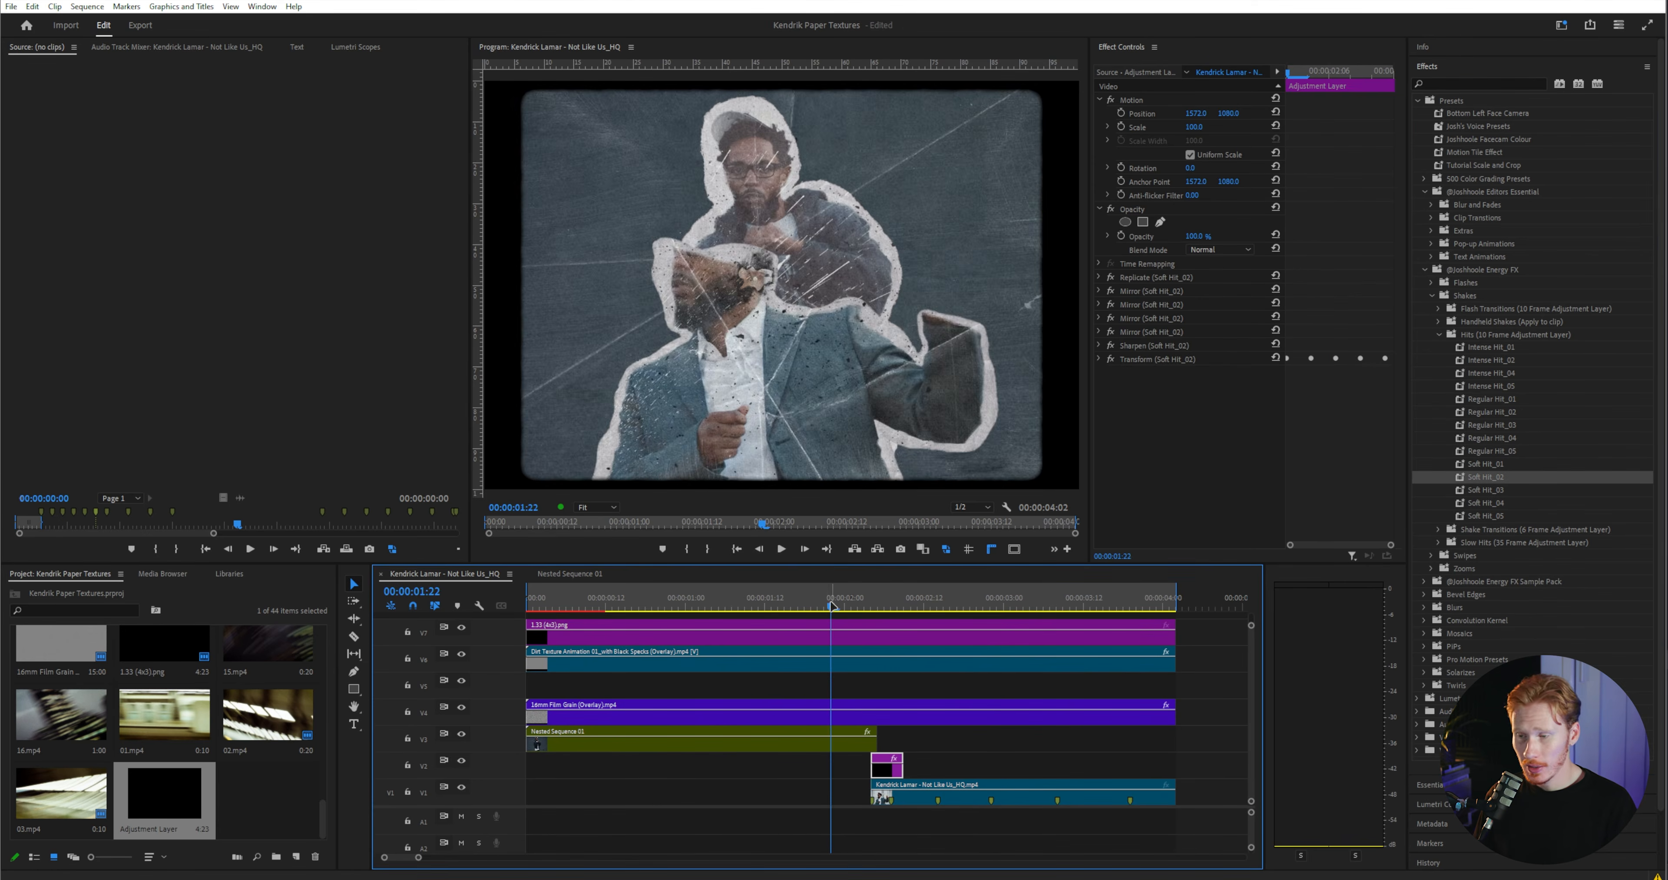